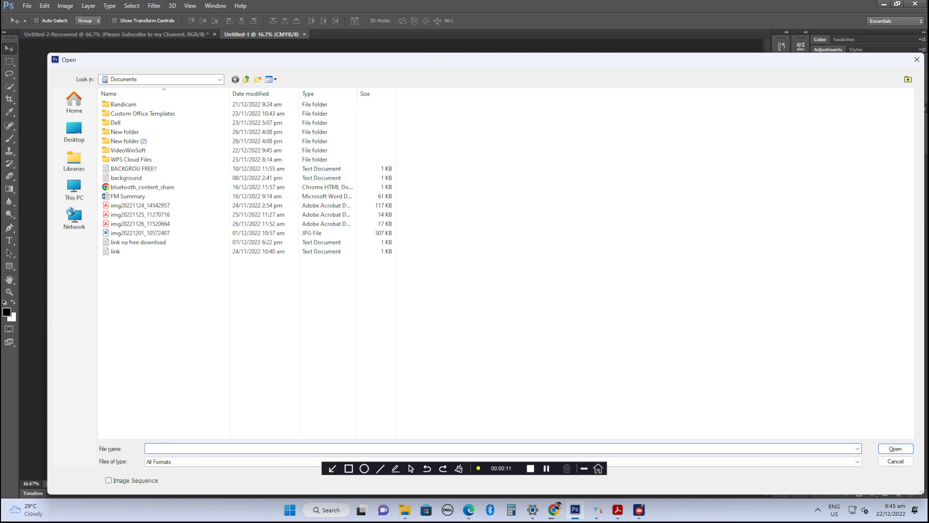
Browse the Desktop in the Open dialog, cancel it, and briefly show the desktop.
left_click(74, 130)
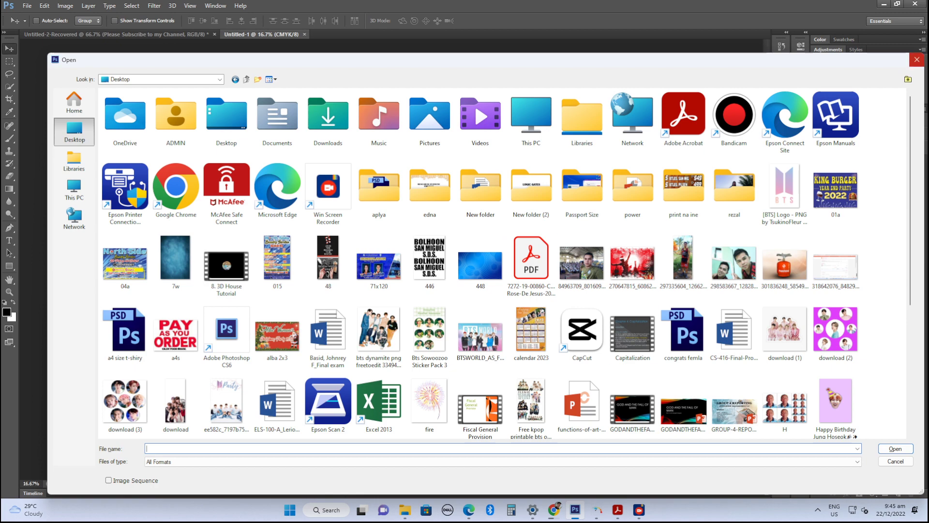
left_click(916, 60)
key("super+d")
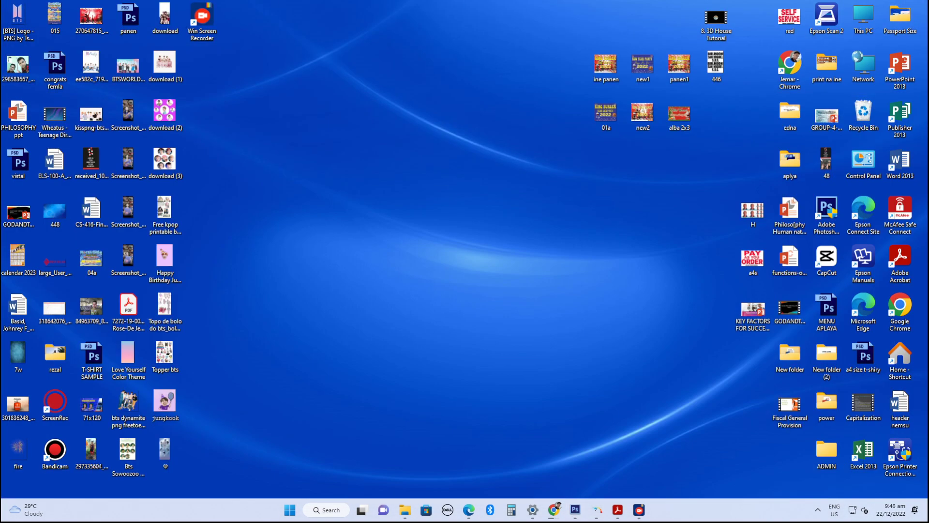
left_click(575, 510)
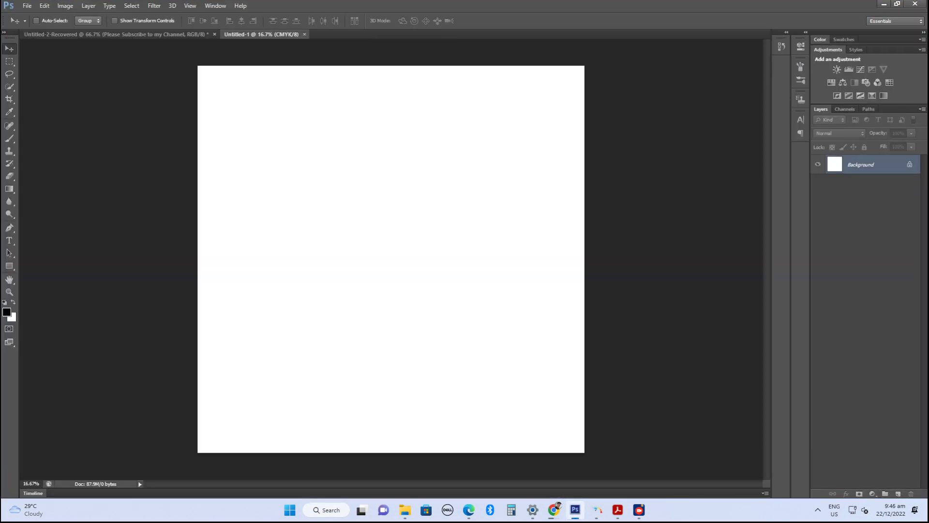
Reopen the Desktop in the Open dialog, cancel, then close Untitled-1 and start quitting.
key("ctrl+o")
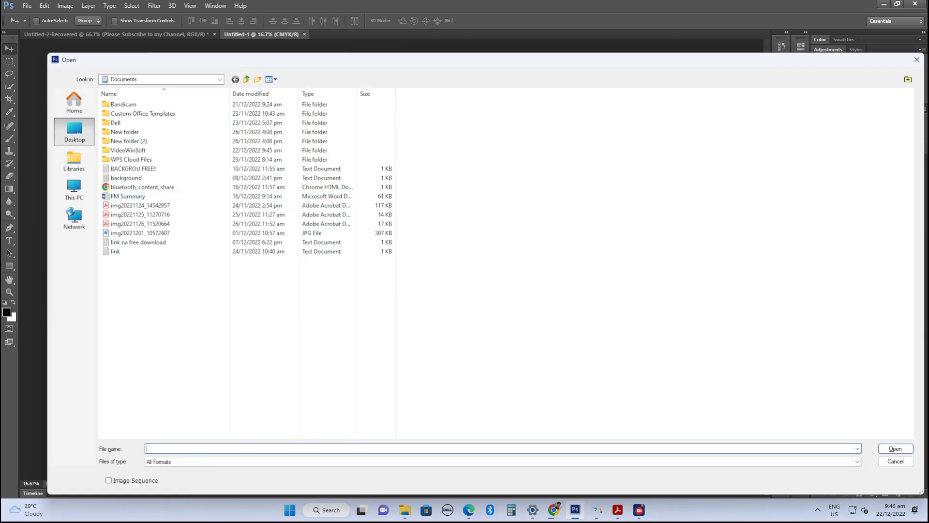
left_click(74, 131)
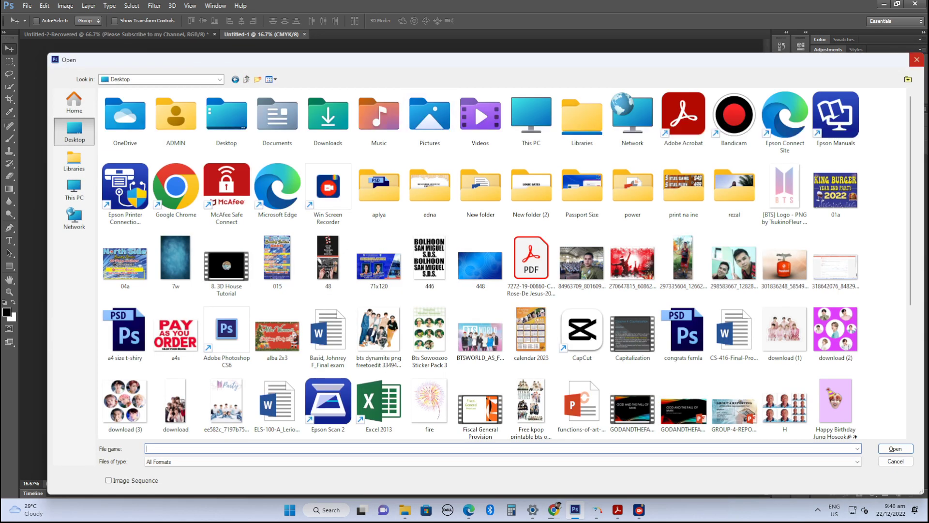
left_click(917, 59)
left_click(915, 4)
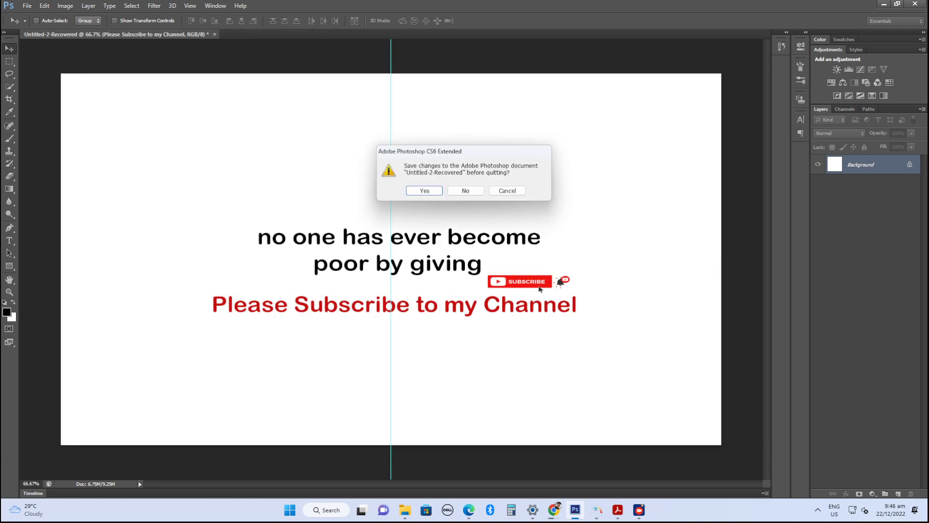
Cancel the quit prompt so Untitled-2-Recovered stays open, then show the desktop.
key("Escape")
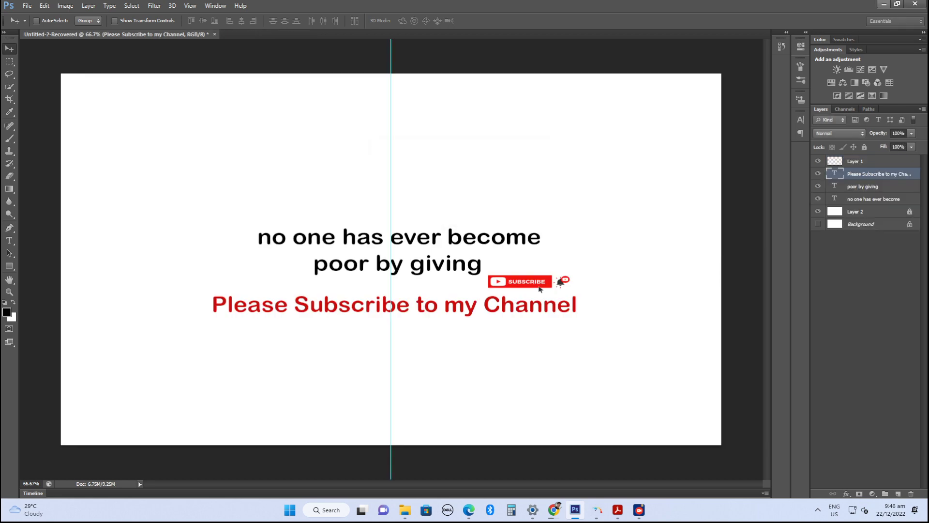
key("super+d")
key("super+d")
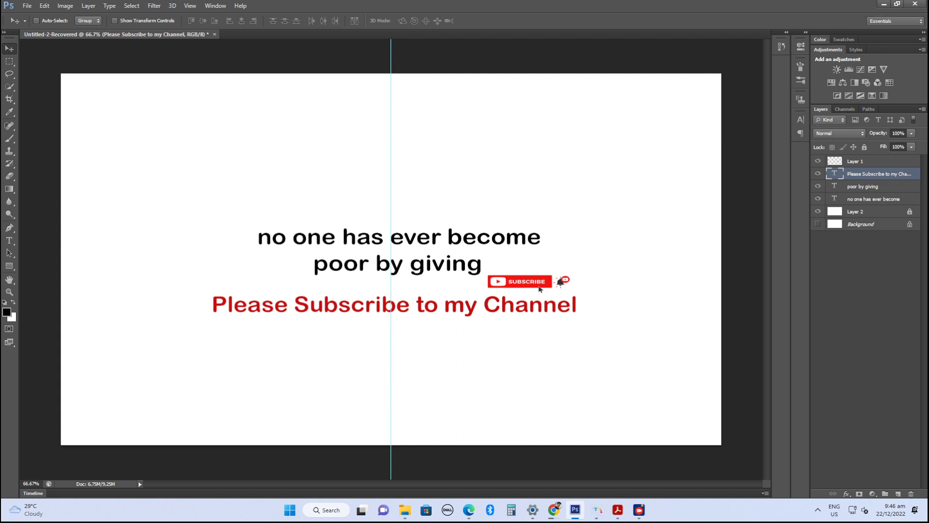
Create Untitled-1 at 48 × 48 inches, 100 ppi, CMYK, white background, then start opening a file.
key("alt+f")
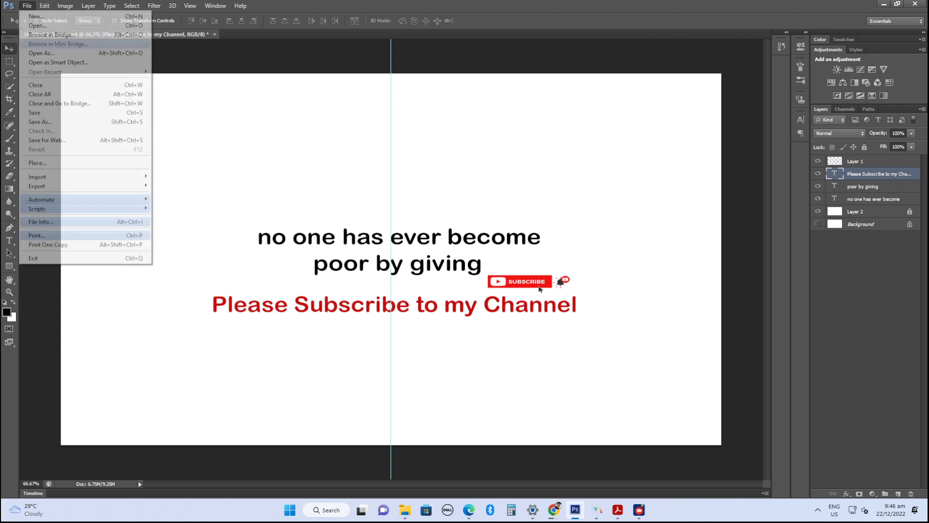
key("Up")
key("Up")
key("Up")
key("Down")
key("Down")
key("Down")
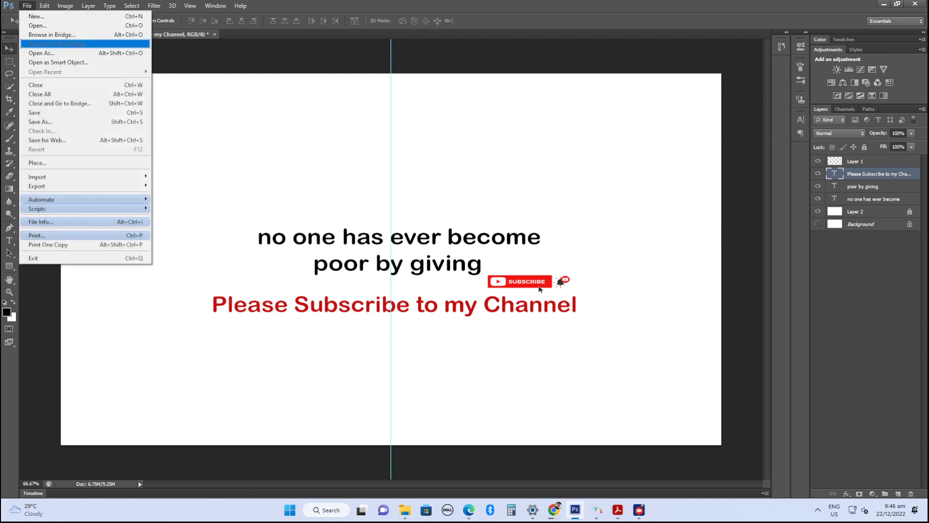
key("Up")
key("Up")
key("Up")
key("Up")
key("Return")
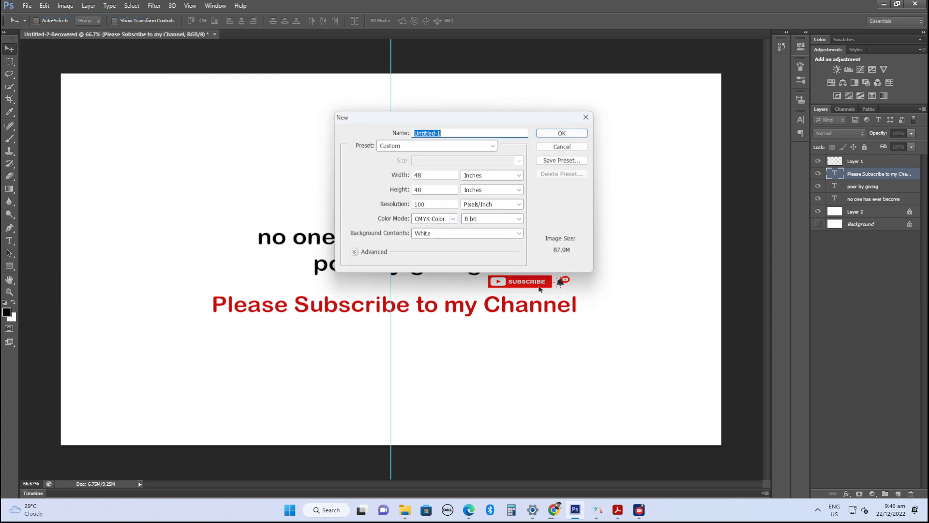
key("Return")
key("ctrl+o")
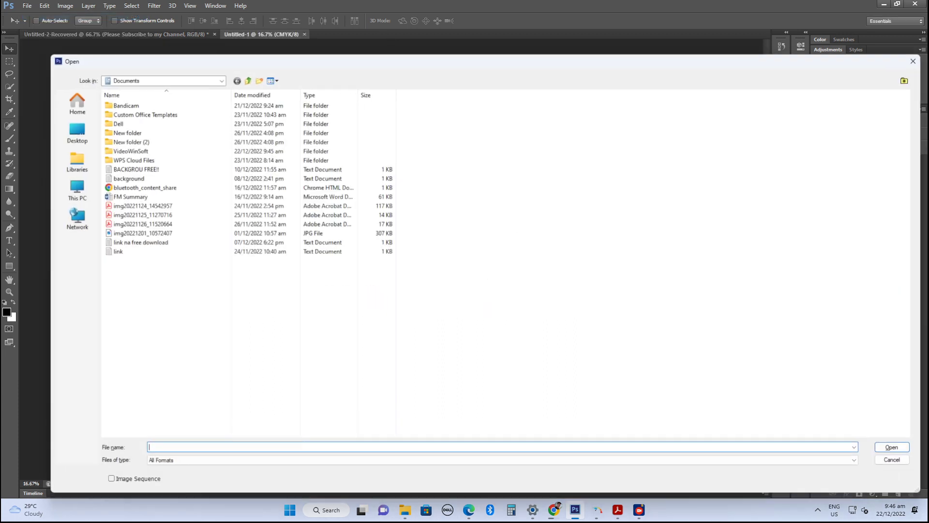
Open the first Screenshot JPG from the Desktop.
left_click(74, 131)
scroll(385, 334, "down", 5)
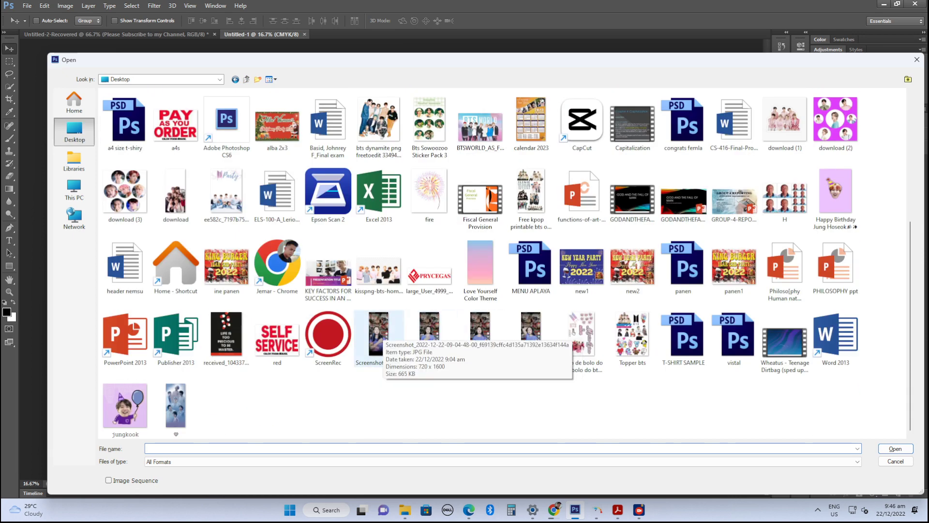
left_click(378, 338)
key("Return")
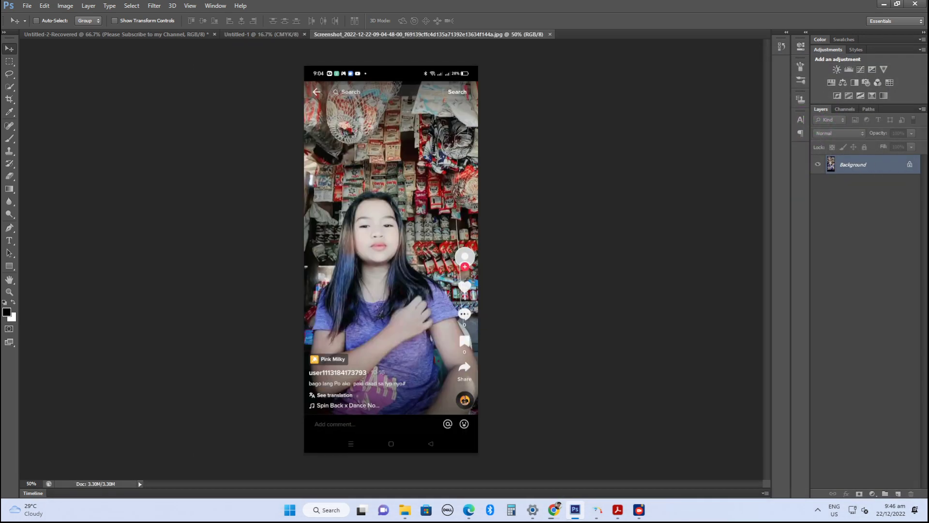
Cut the photo area below the status bar and paste it into Untitled-1, discarding screenshot changes.
key("m")
left_click_drag(298, 151, 626, 407)
key("BackSpace")
key("ctrl+w")
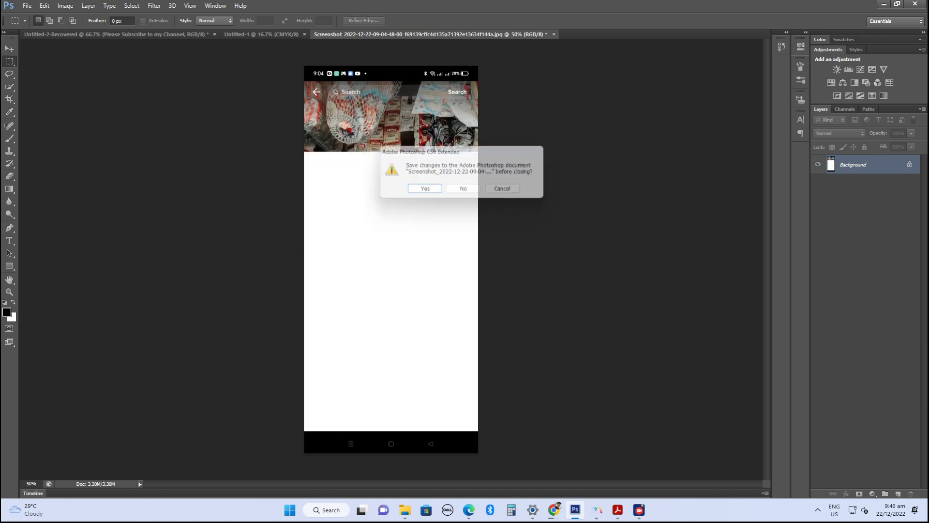
key("n")
key("ctrl+v")
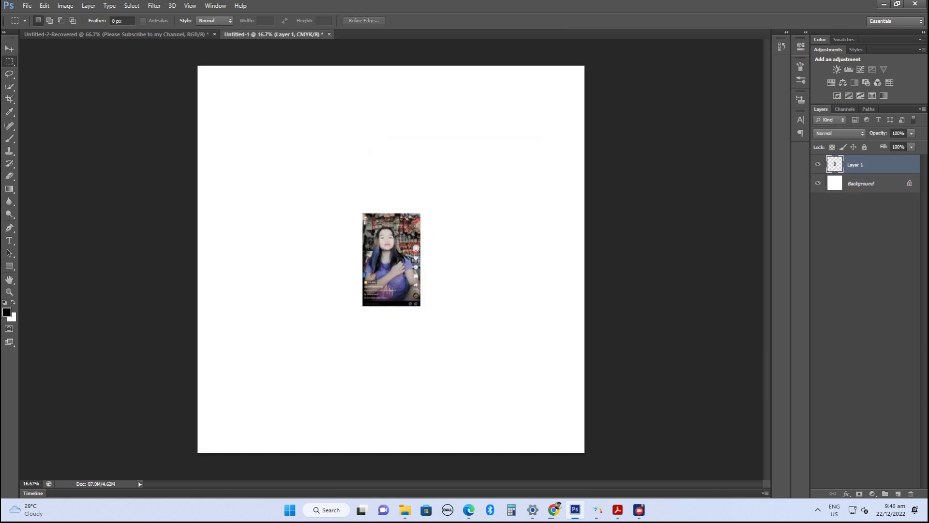
Enlarge the pasted photo and move it toward the canvas's lower left.
key("ctrl+t")
left_click_drag(420, 213, 475, 124)
key("Return")
key("v")
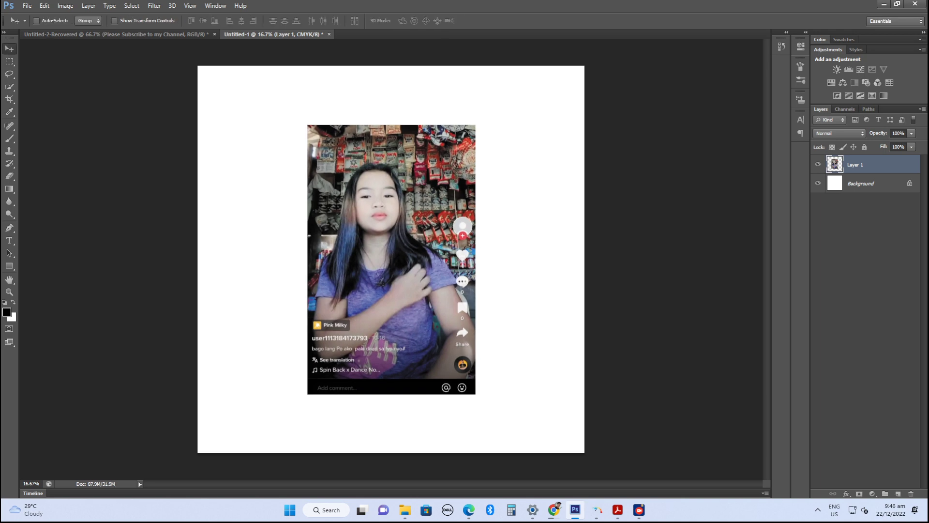
scroll(412, 268, "up", 2)
scroll(412, 268, "down", 3)
left_click_drag(412, 271, 337, 319)
scroll(349, 310, "up", 2)
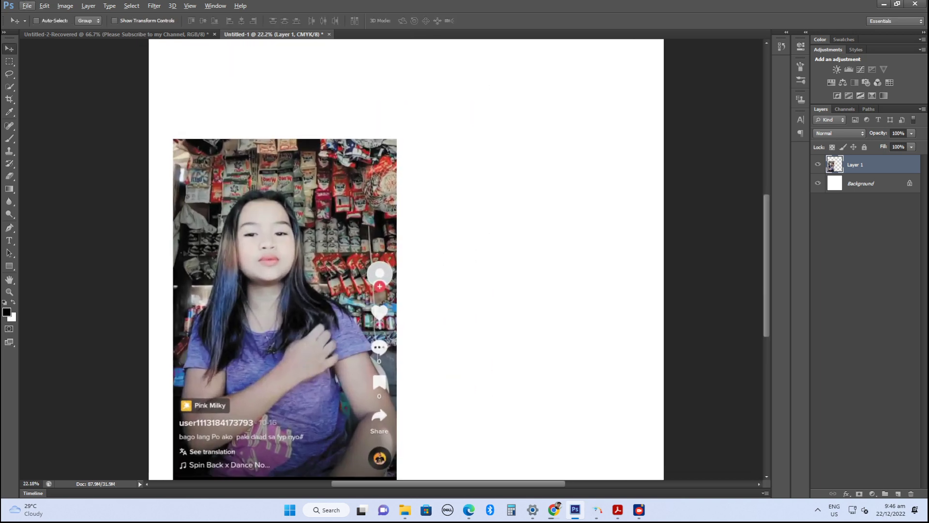
scroll(459, 262, "down", 2)
scroll(459, 261, "left", 3)
Start a Pen path at the girl's arm edge and curve it up the sleeve.
key("p")
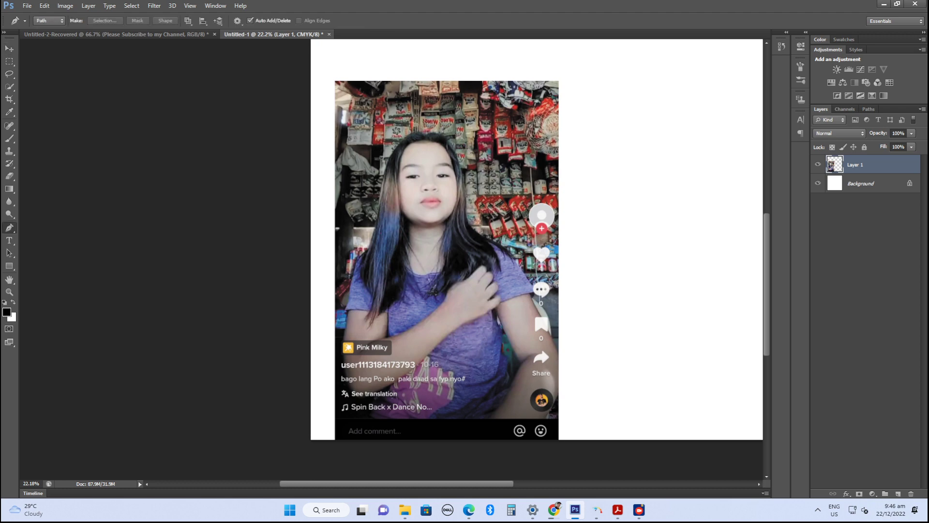
scroll(316, 300, "up", 5)
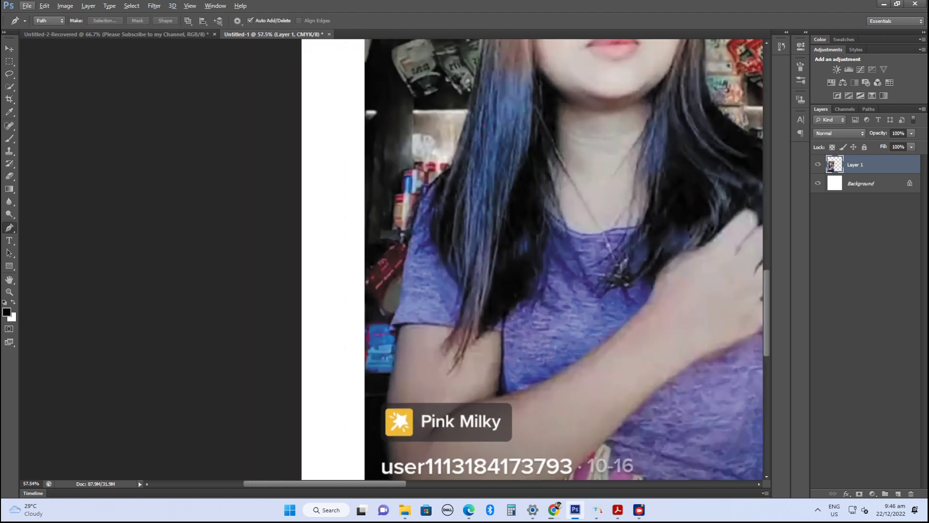
left_click(386, 402)
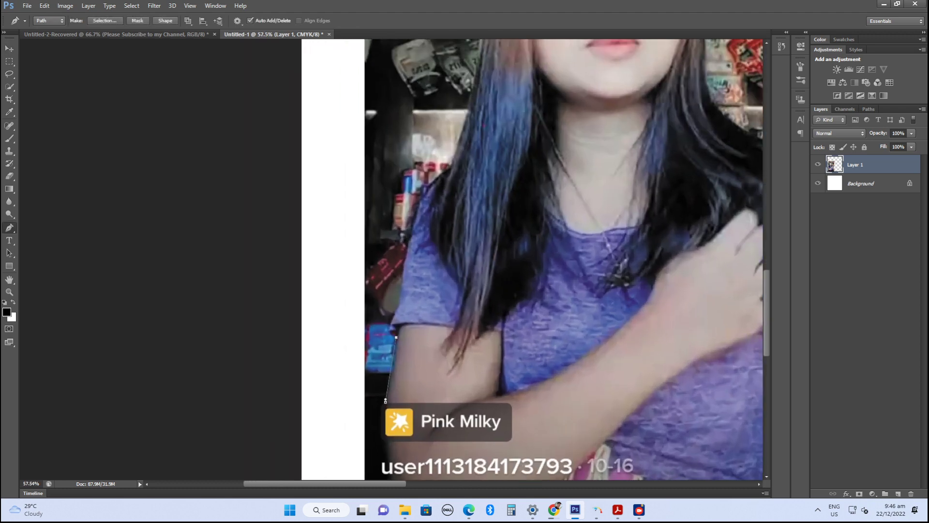
scroll(393, 343, "up", 2)
left_click_drag(398, 324, 396, 322)
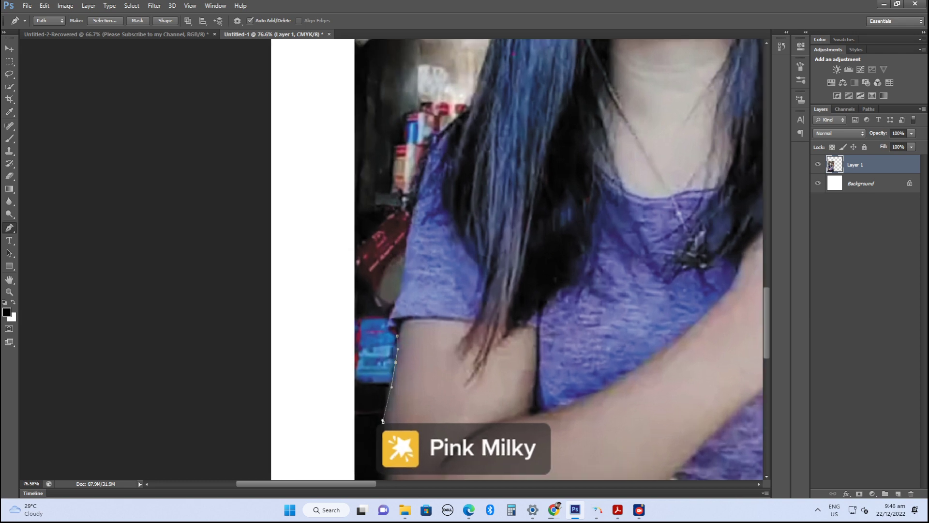
scroll(397, 323, "up", 1)
left_click(395, 299)
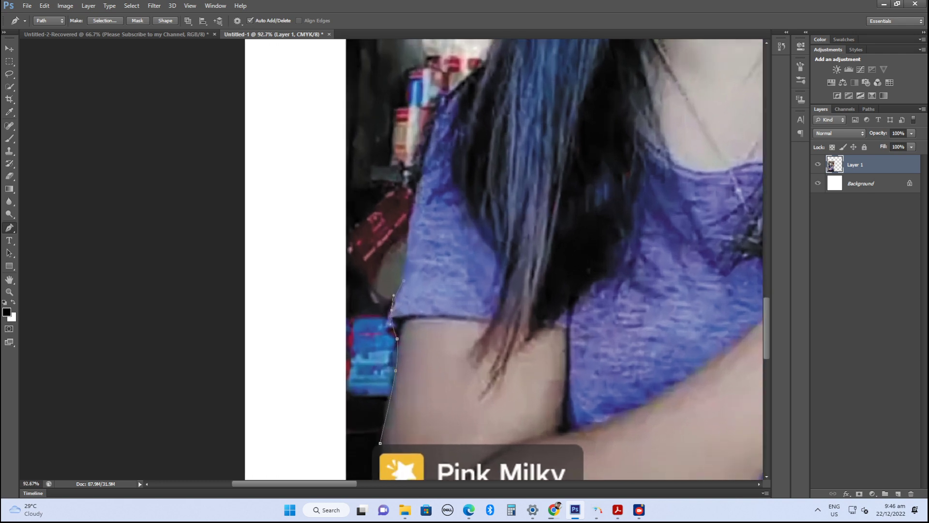
scroll(547, 261, "up", 3)
scroll(499, 261, "down", 1)
scroll(500, 262, "left", 1)
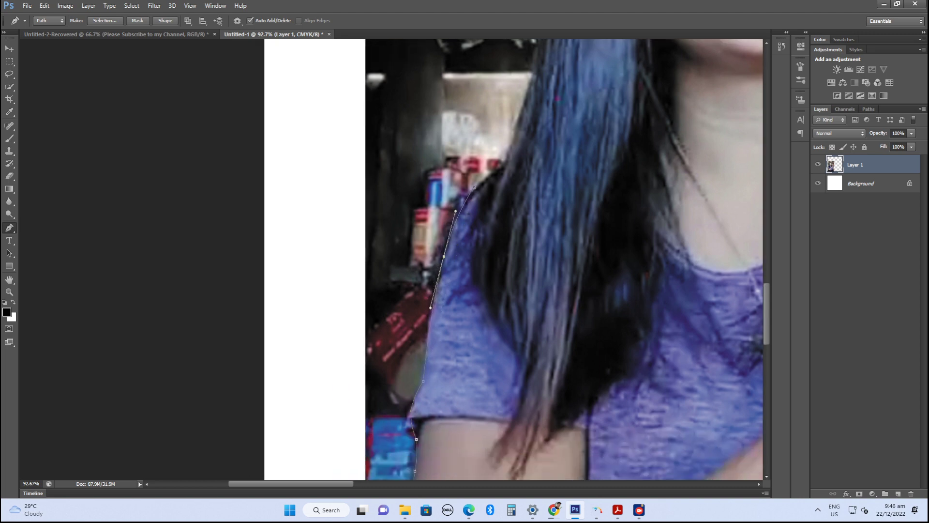
scroll(450, 257, "up", 4)
scroll(450, 256, "right", 1)
Extend the path with curved anchors along the hairline to the top of her head.
left_click(453, 361)
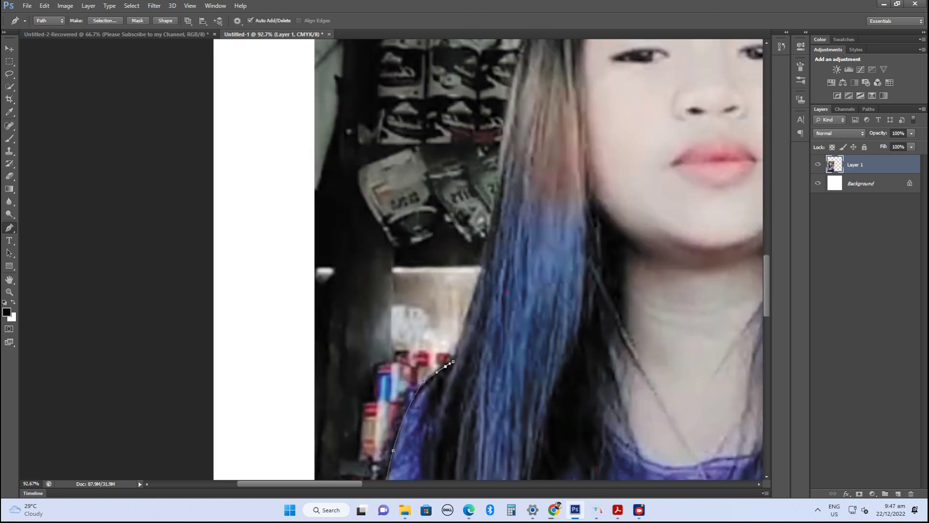
scroll(453, 362, "down", 3)
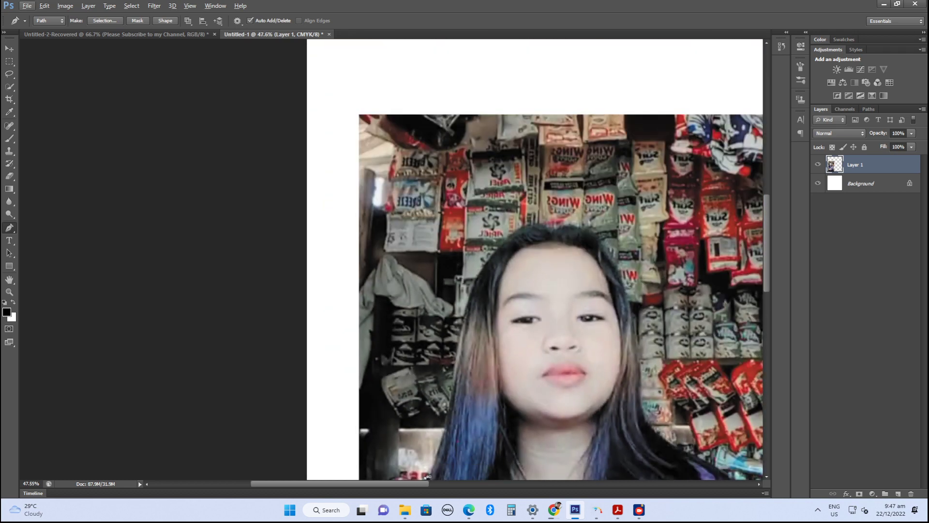
scroll(545, 207, "up", 1)
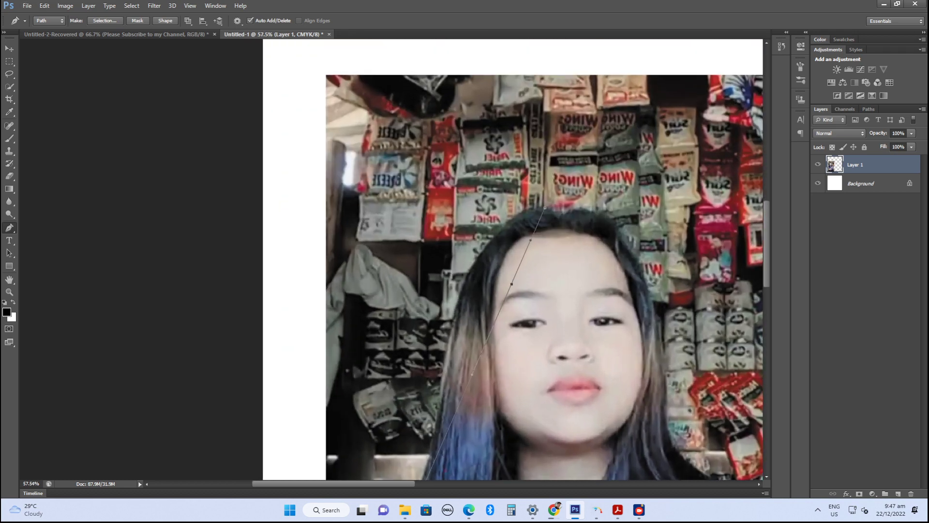
left_click_drag(475, 262, 436, 353)
scroll(436, 353, "down", 1)
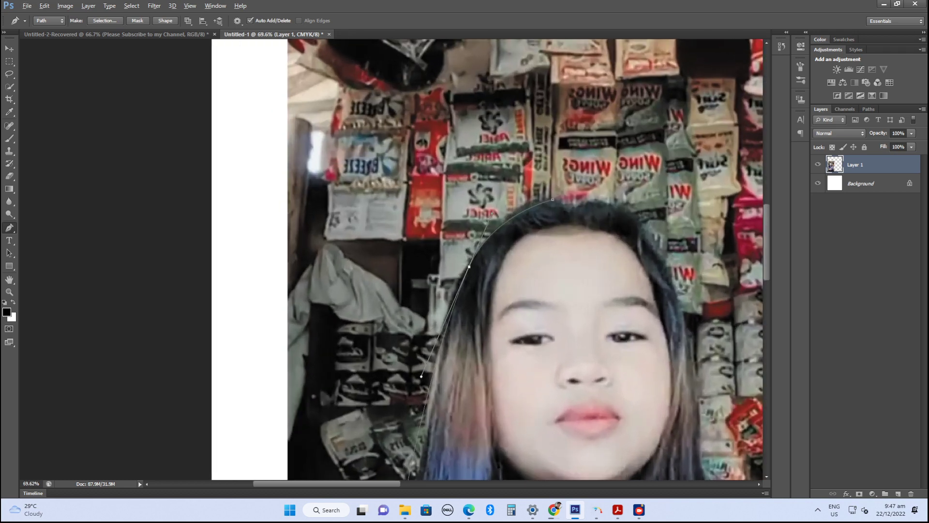
scroll(537, 200, "up", 2)
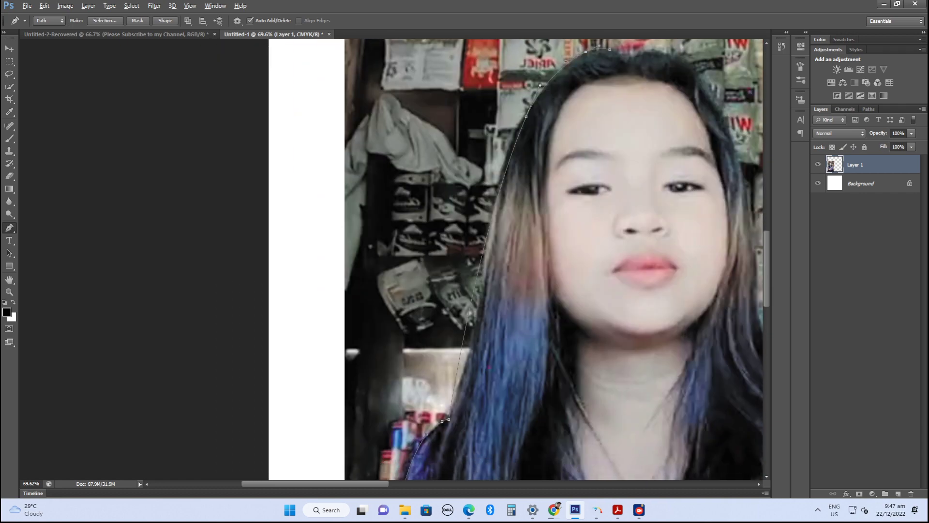
scroll(537, 199, "down", 2)
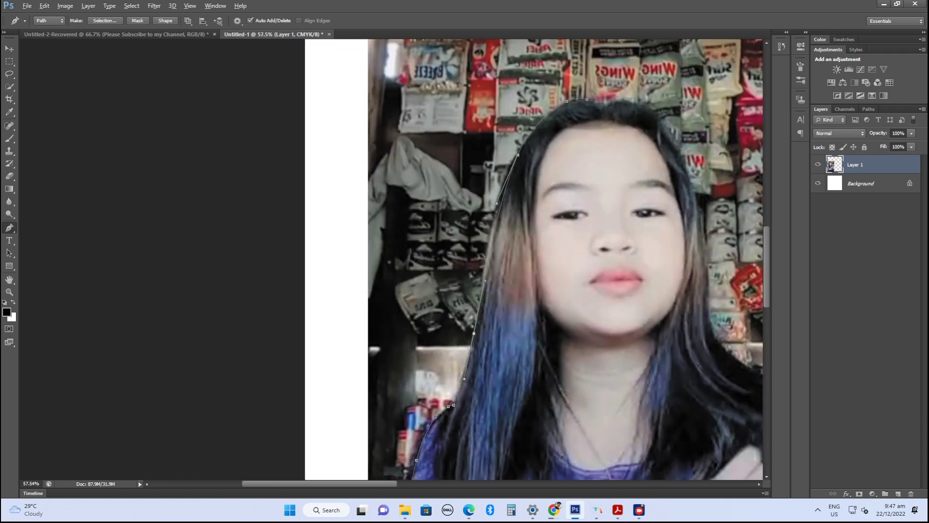
scroll(556, 249, "up", 3)
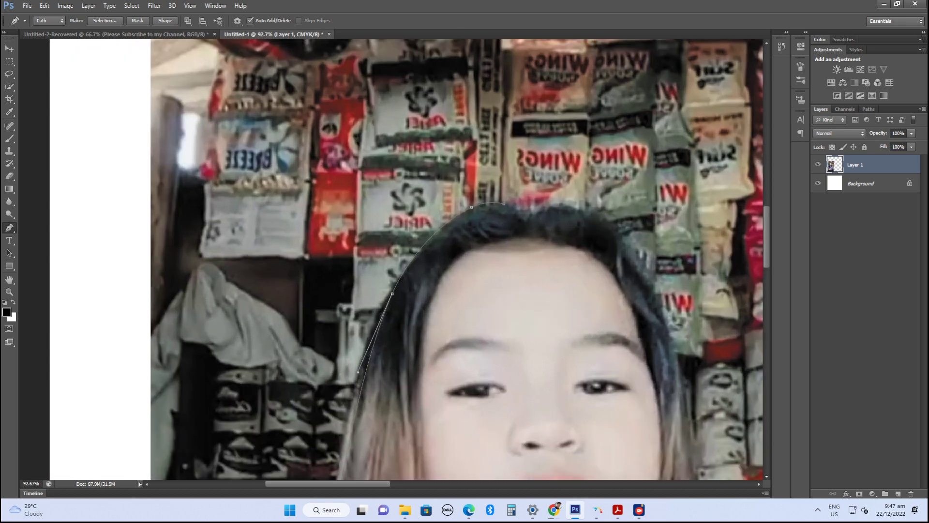
scroll(532, 208, "up", 1)
mouse_move(523, 213)
left_mouse_down()
mouse_move(532, 213)
mouse_move(528, 201)
left_mouse_up()
scroll(532, 213, "up", 1)
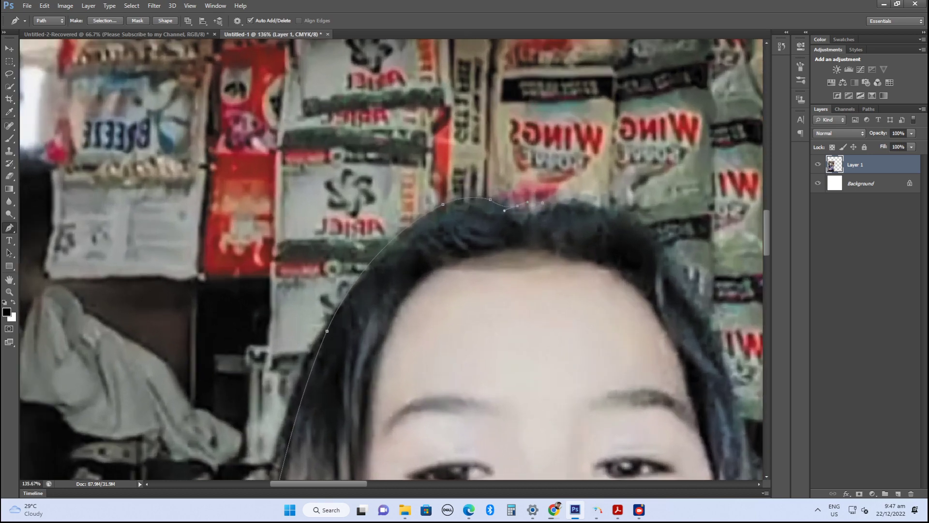
Add curved anchors down the right side of the girl's hair, fitting the edge.
left_click_drag(742, 422, 564, 310)
left_click(565, 309)
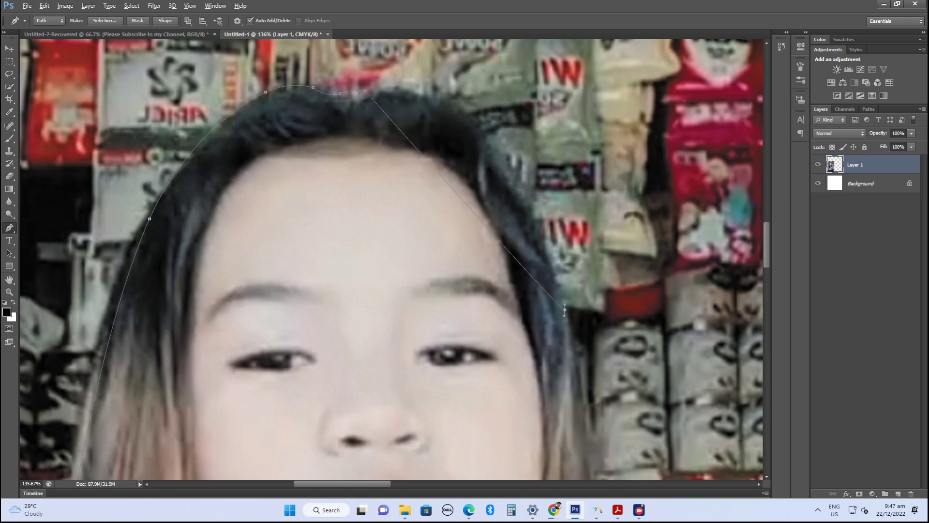
left_click_drag(414, 144, 490, 127)
scroll(391, 261, "down", 3)
scroll(391, 262, "down", 4)
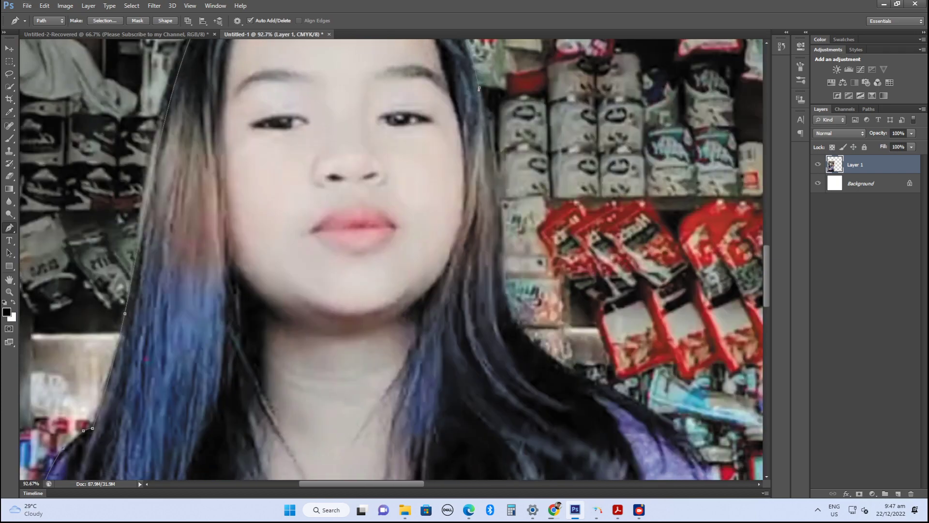
scroll(391, 262, "up", 2)
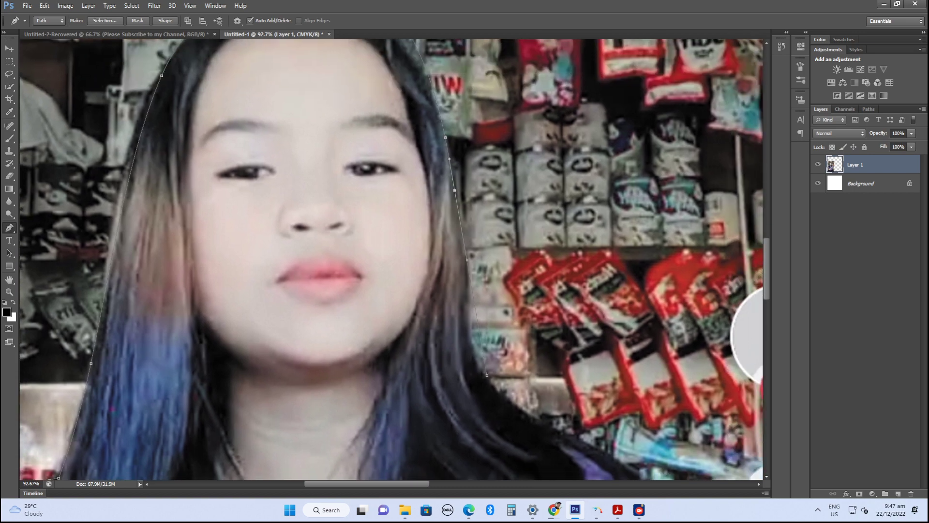
left_click_drag(454, 190, 459, 188)
Extend the outline down along the girl's arm.
scroll(391, 262, "down", 3)
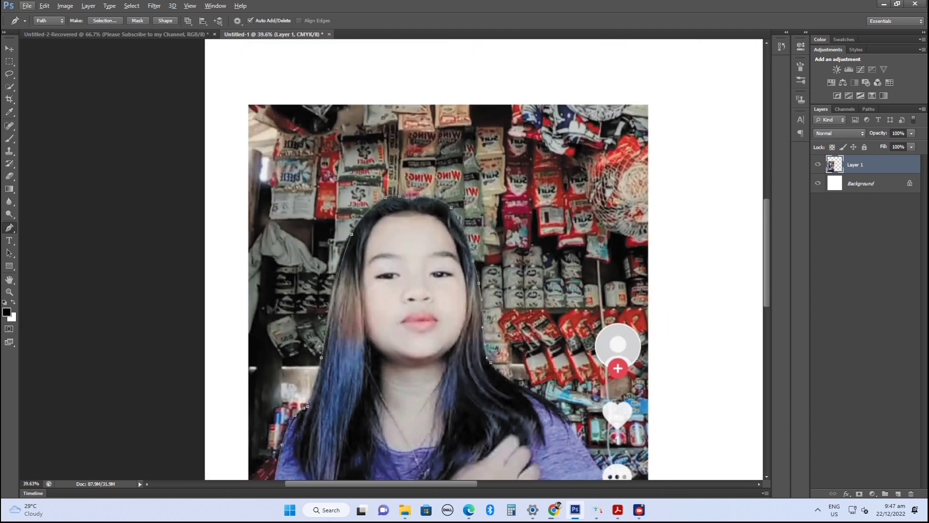
scroll(391, 262, "up", 2)
scroll(391, 261, "up", 2)
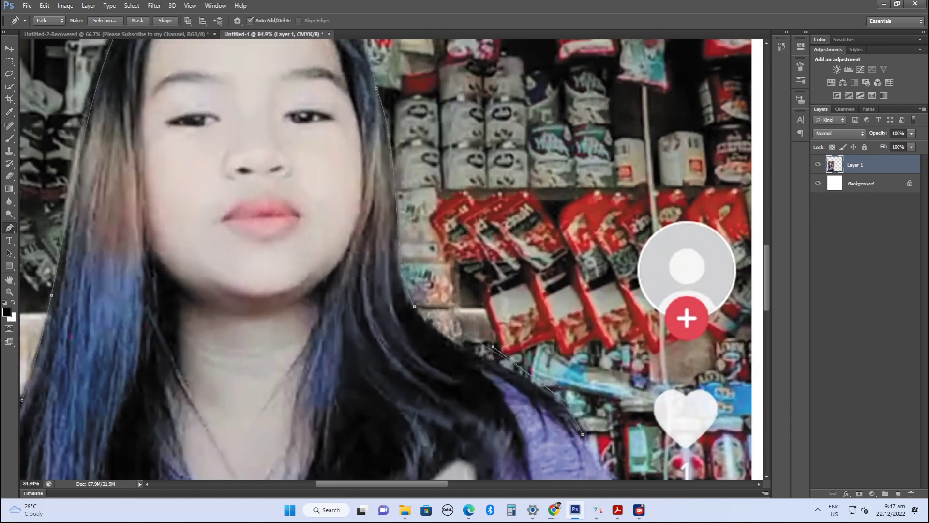
scroll(459, 374, "down", 2)
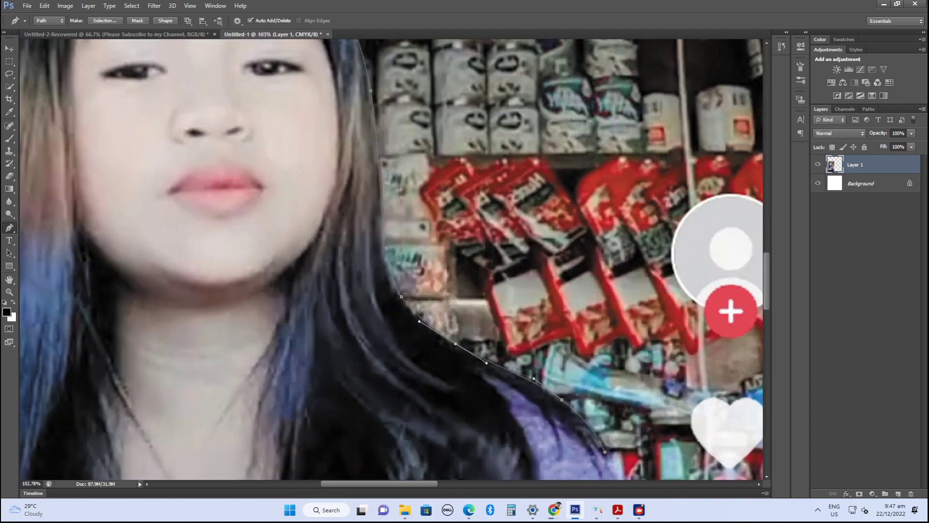
scroll(391, 261, "down", 5)
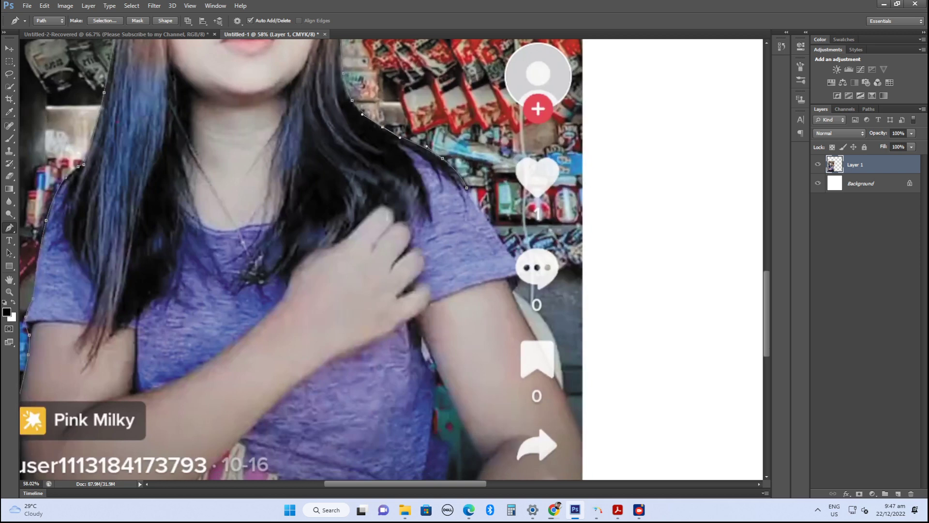
left_click(515, 292)
scroll(391, 261, "down", 4)
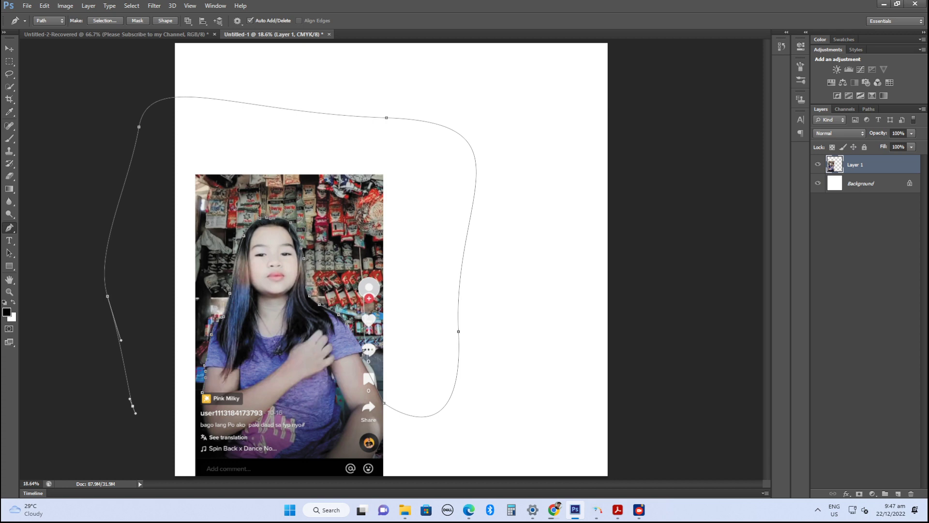
Turn the path into a selection and delete the shop background around the girl.
key("ctrl+Return")
key("Delete")
key("v")
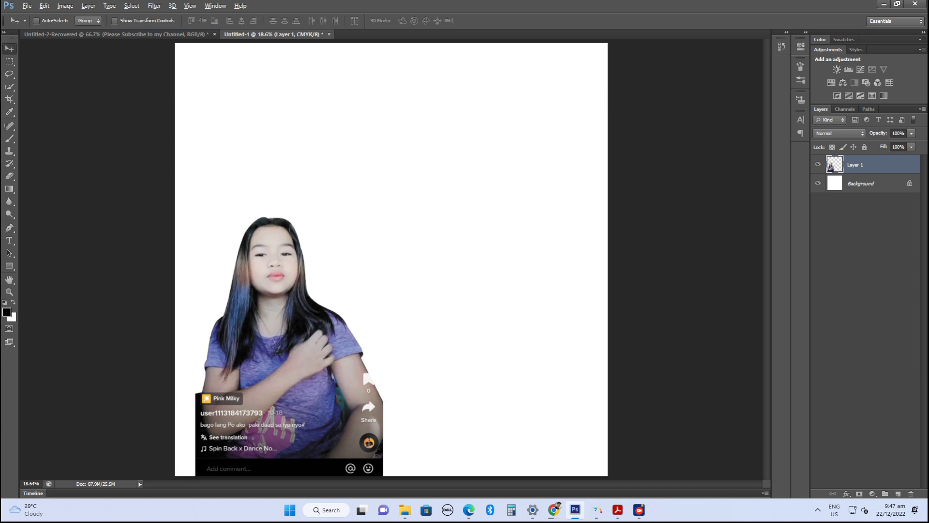
scroll(391, 261, "up", 3)
scroll(391, 261, "down", 2)
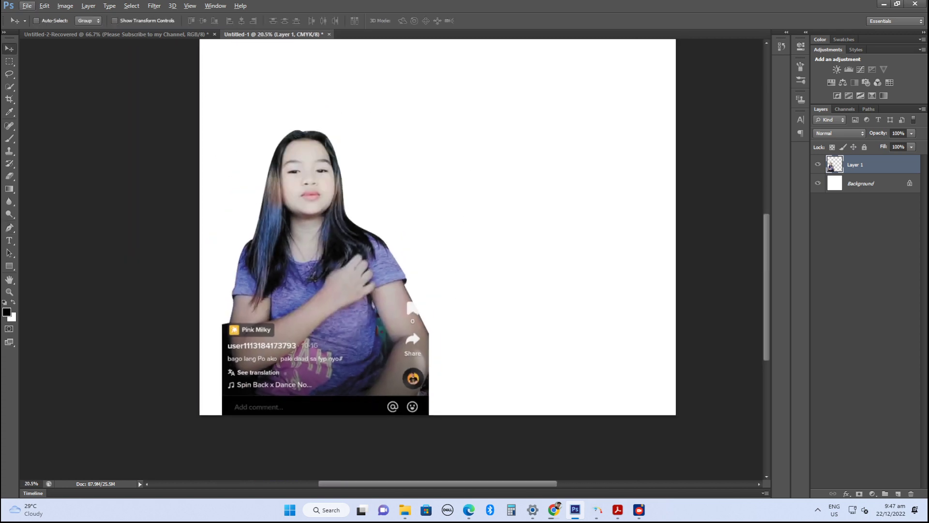
Marquee-select and delete the TikTok caption strip along the bottom edge.
key("m")
left_click_drag(521, 326, 199, 414)
scroll(437, 227, "down", 3)
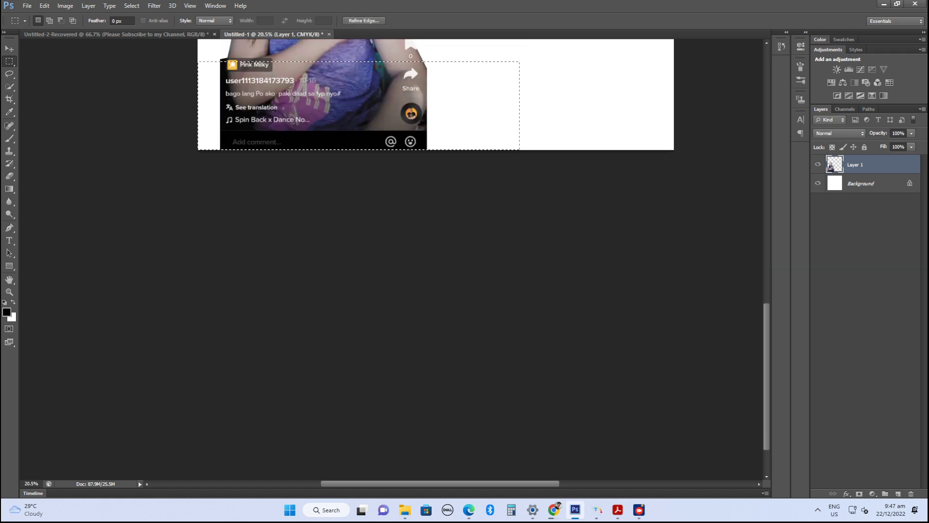
scroll(437, 226, "up", 3)
scroll(438, 227, "left", 1)
key("Delete")
key("ctrl+d")
left_click_drag(215, 320, 574, 415)
key("Delete")
key("ctrl+d")
Load the girl layer's outline as a selection from its thumbnail.
scroll(442, 291, "up", 3)
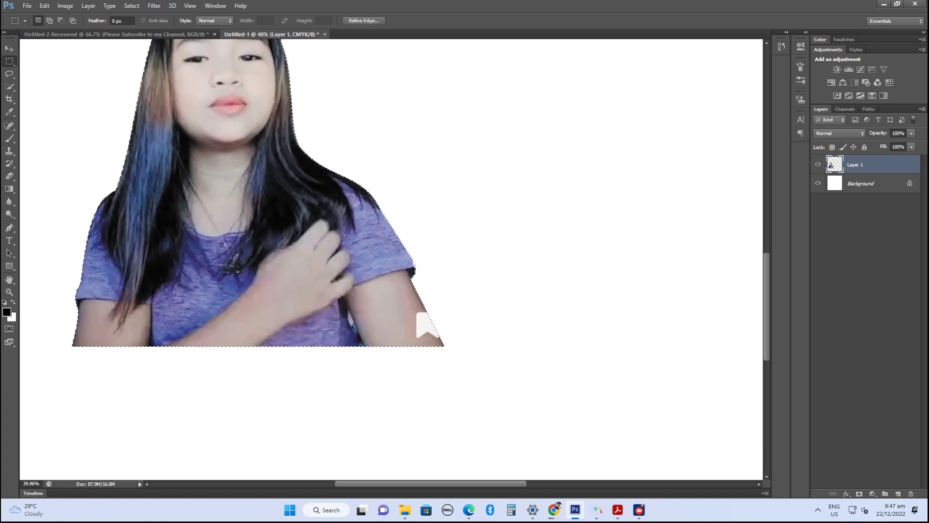
scroll(203, 327, "up", 1)
left_click(834, 165, "ctrl")
Clone skin with an enlarged Clone Stamp brush over the white star mark on the right arm.
key("s")
scroll(390, 290, "up", 2)
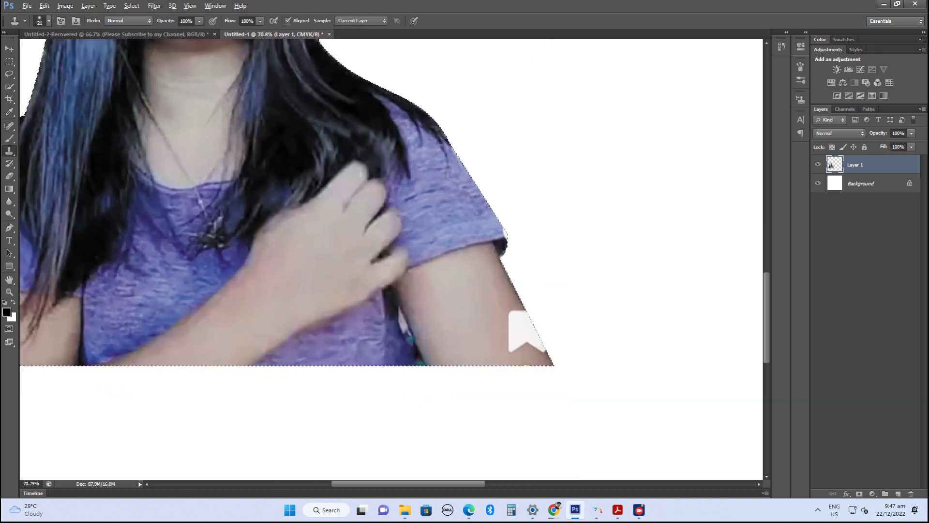
key("bracketright")
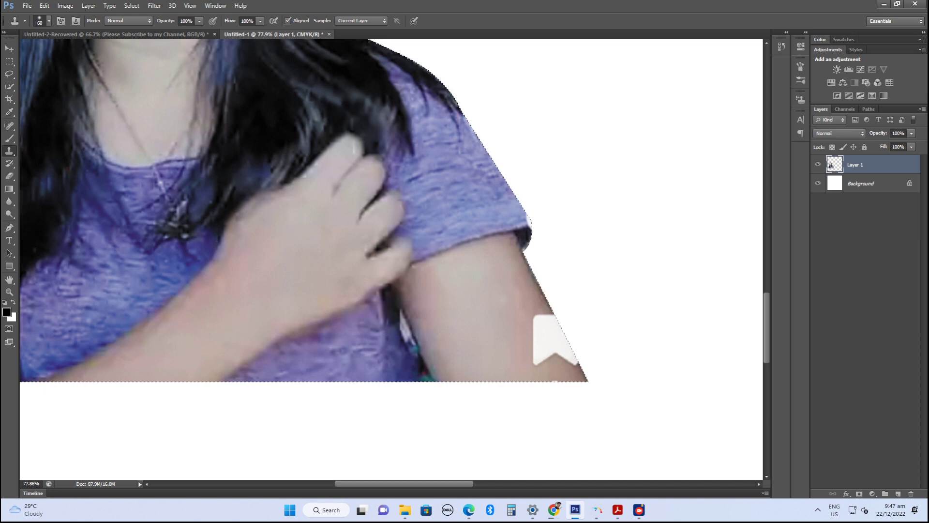
key("bracketright")
key("bracketright")
left_click_drag(535, 312, 542, 358)
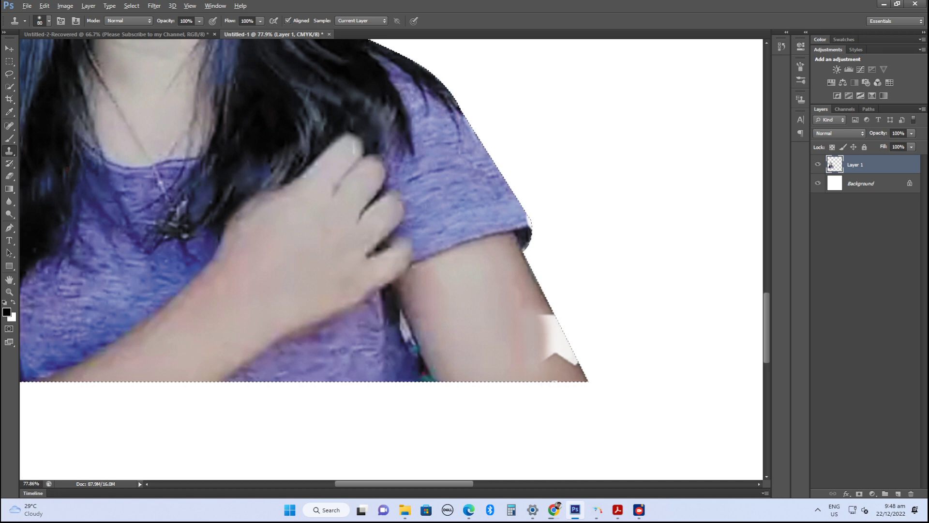
left_click(557, 362)
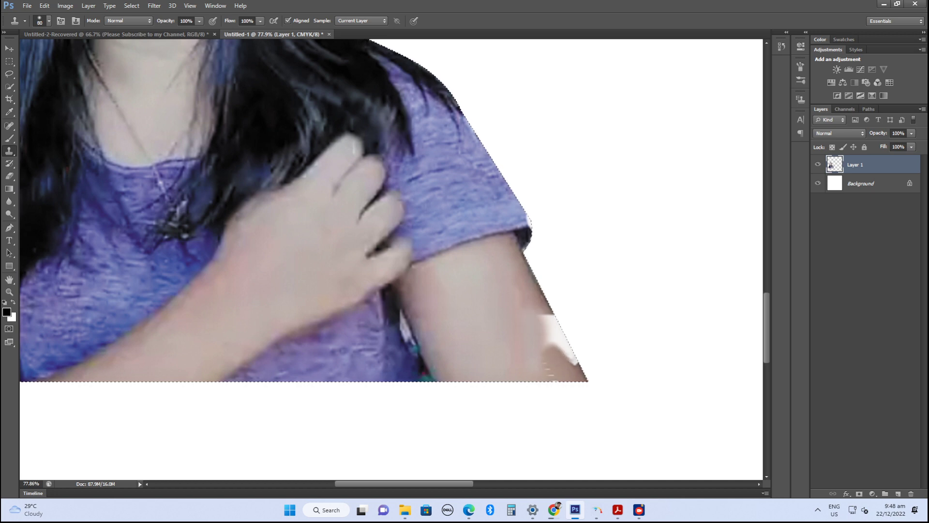
left_click(551, 343)
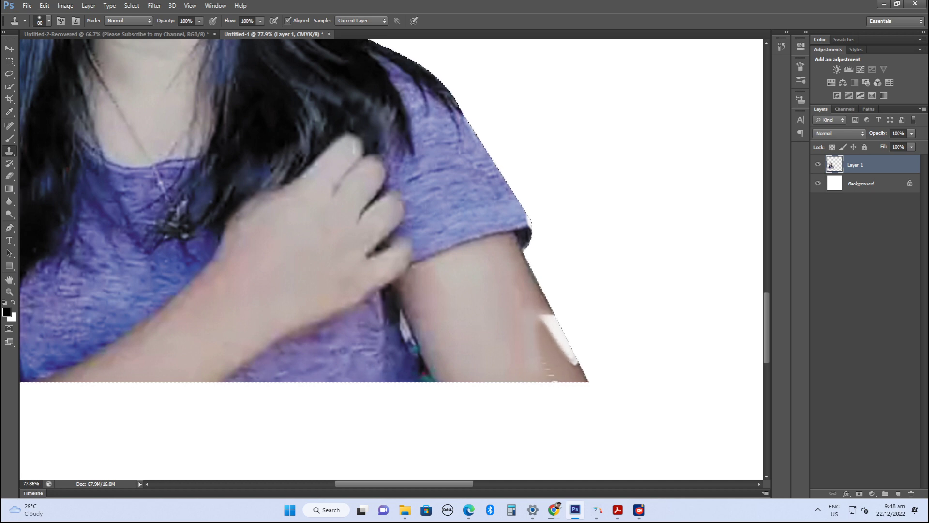
left_click(572, 358)
left_click_drag(564, 343, 547, 314)
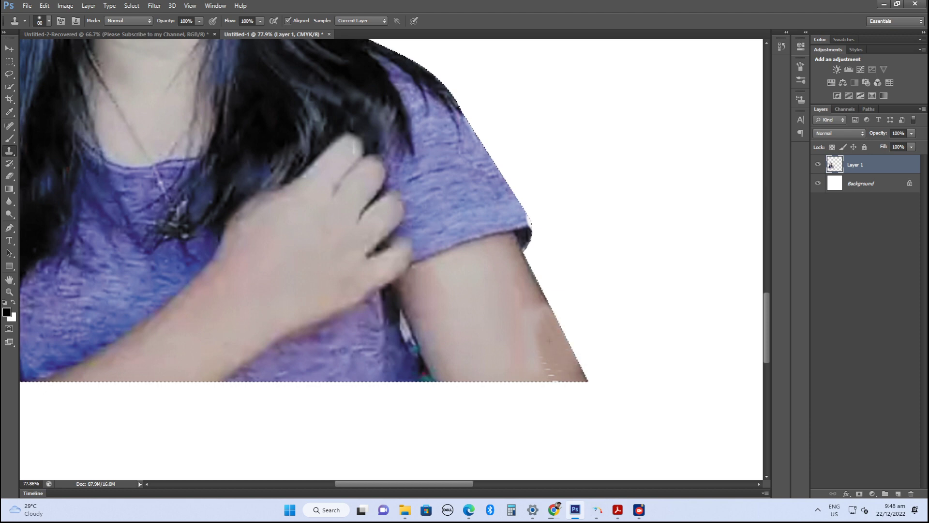
left_click_drag(542, 367, 552, 346)
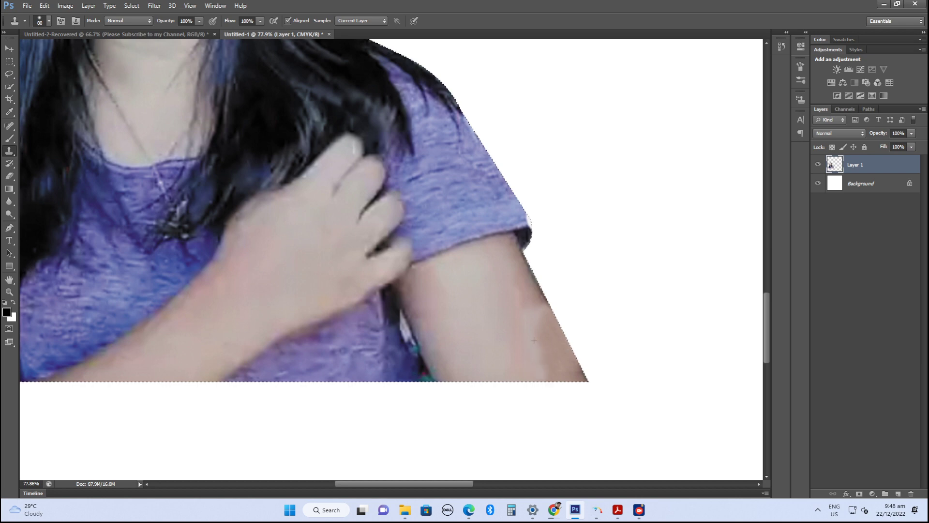
left_click(539, 310)
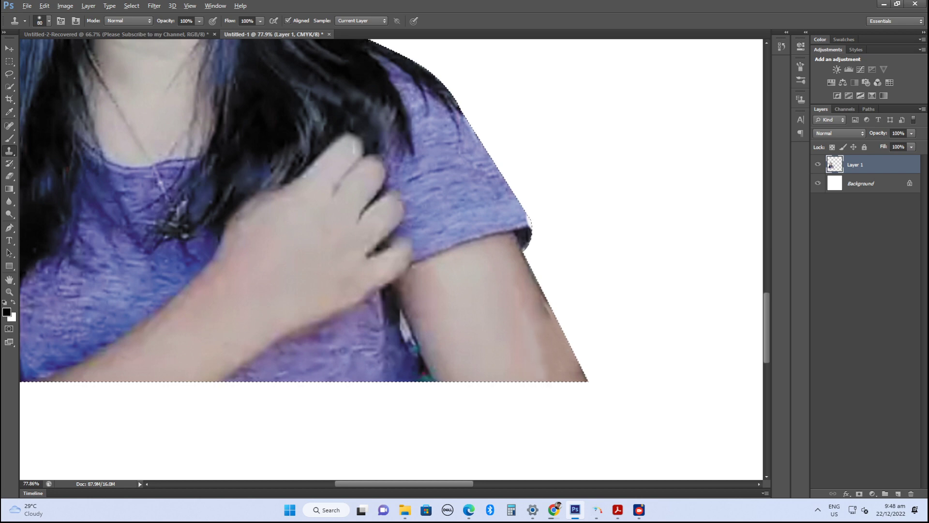
Scale the cut-out girl up to about 179% and move her lower on the canvas.
scroll(545, 295, "down", 3)
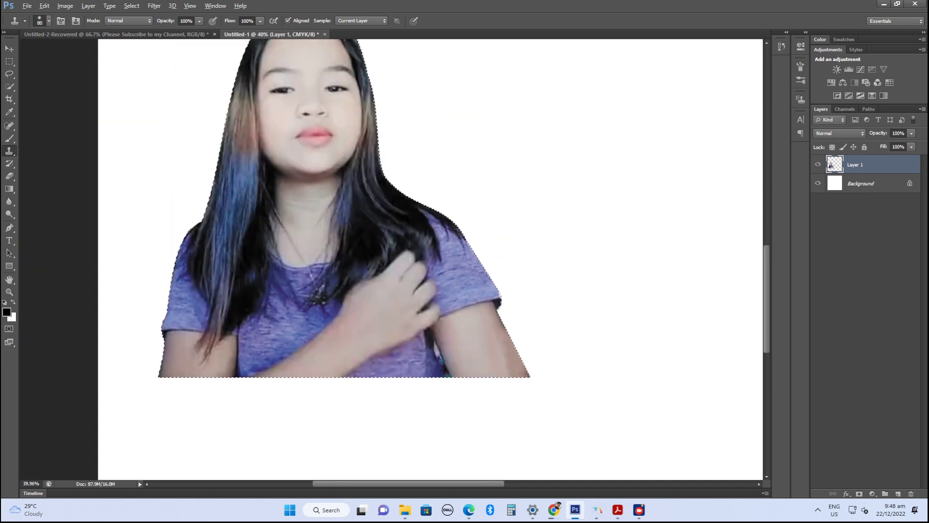
scroll(436, 251, "down", 3)
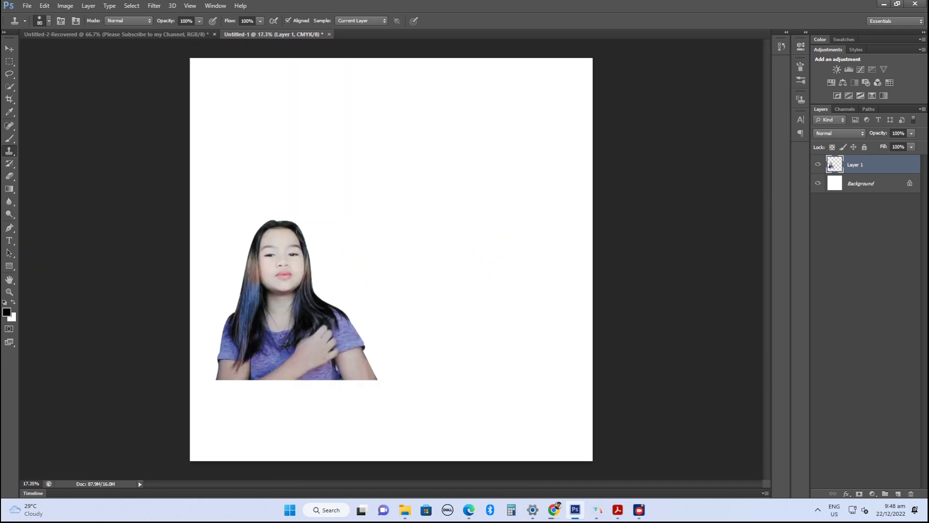
key("v")
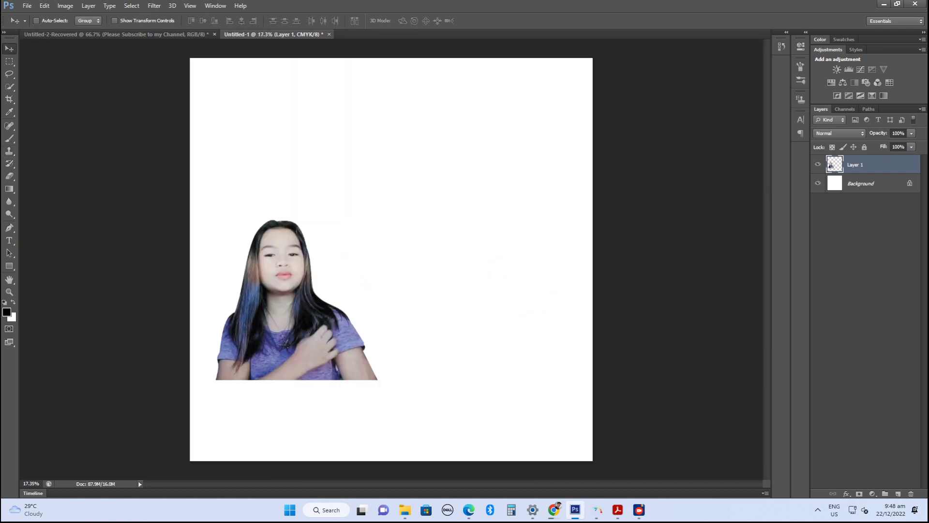
key("ctrl+t")
left_click_drag(378, 220, 442, 156)
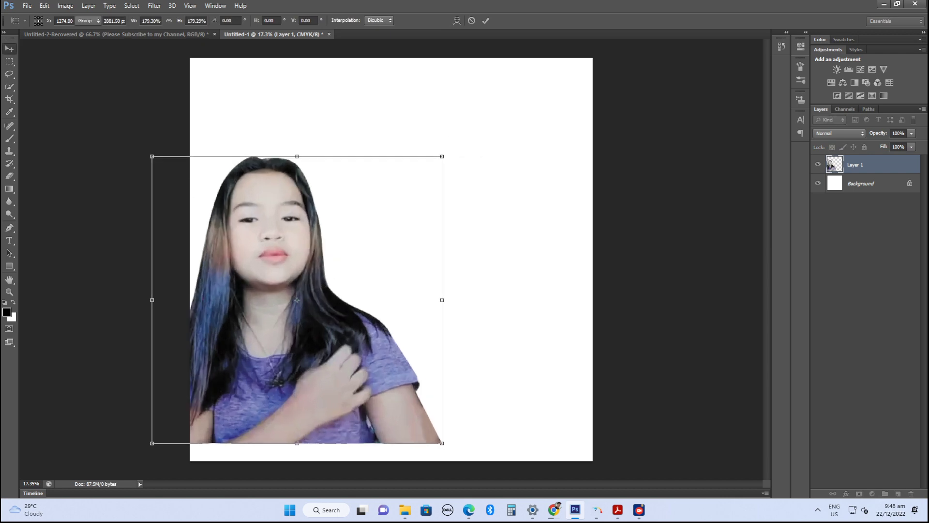
key("Return")
left_click_drag(336, 295, 338, 319)
Open download (2).jpg and apply Levels with black input set to 23.
key("ctrl+o")
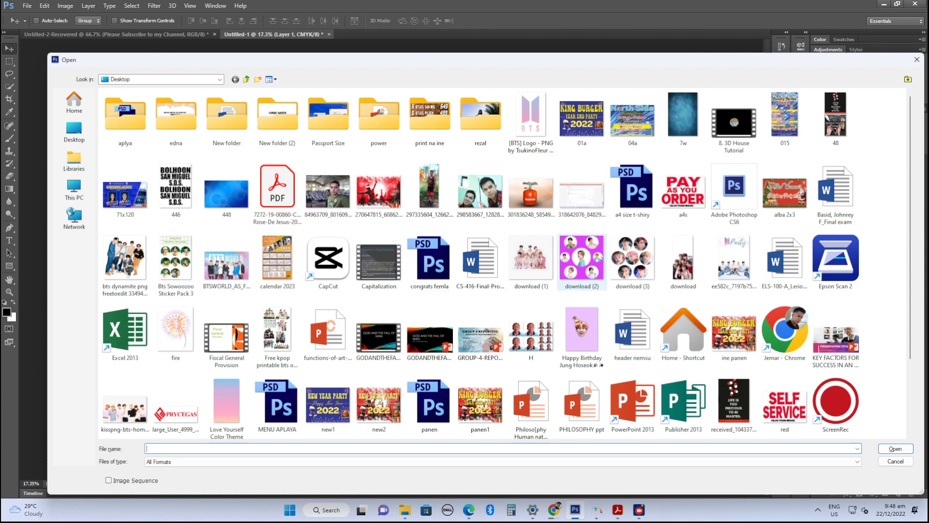
double_click(582, 258)
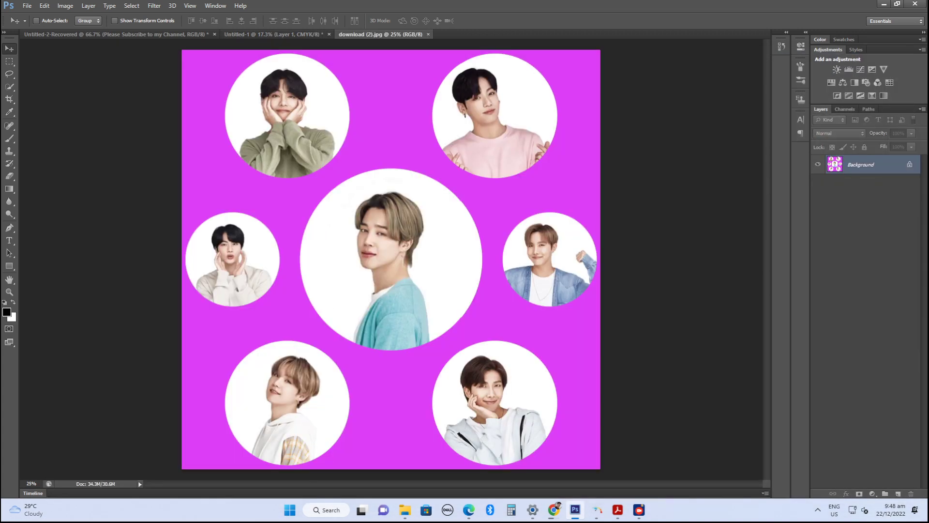
key("ctrl+l")
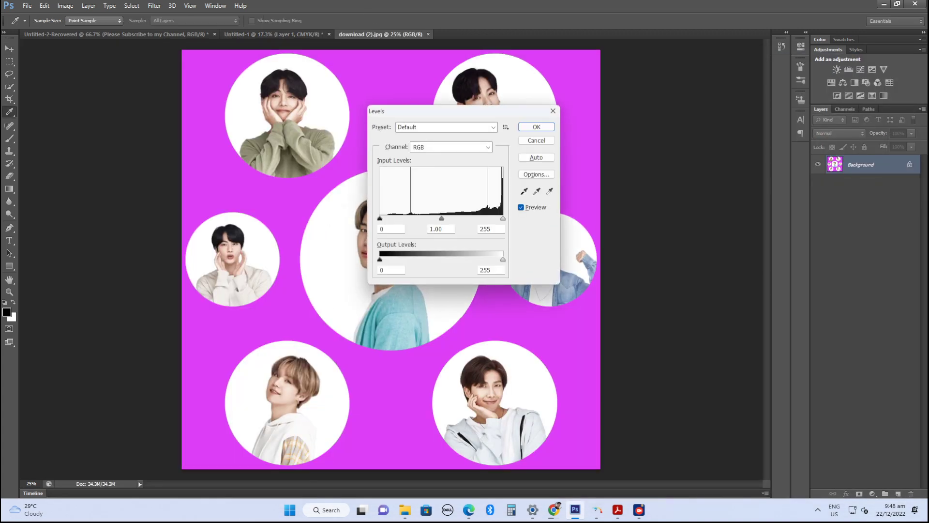
left_click_drag(379, 218, 391, 218)
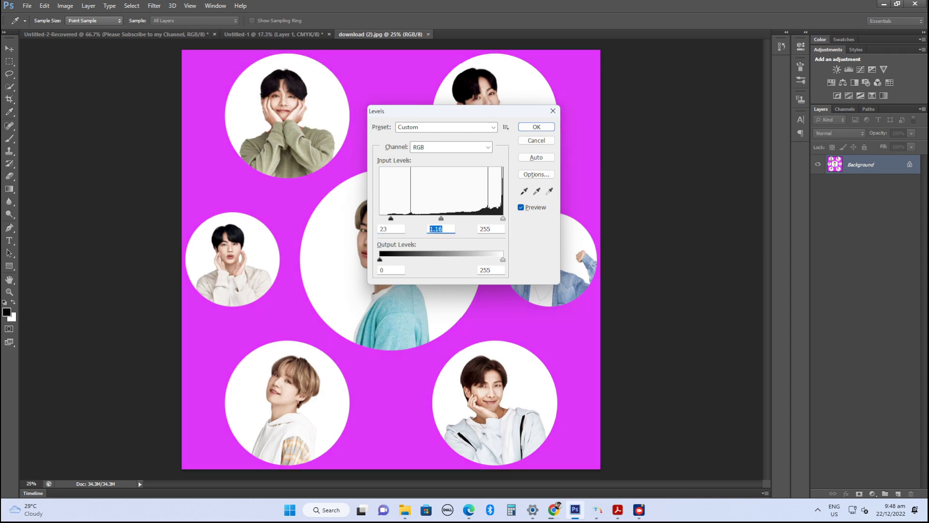
key("Return")
Magic-erase the magenta background and float the image window beside the girl's document.
key("e")
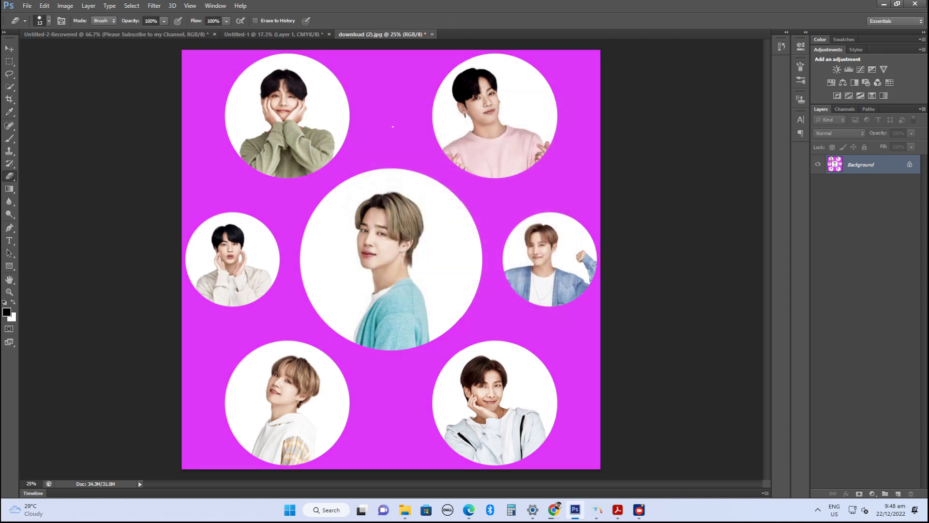
right_click(9, 176)
left_click(58, 192)
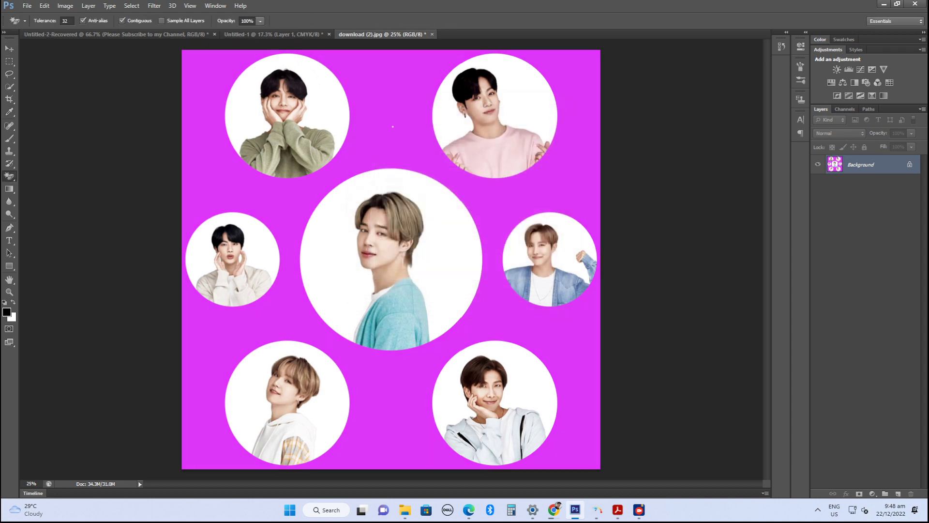
left_click(393, 127)
key("v")
left_click_drag(382, 33, 430, 83)
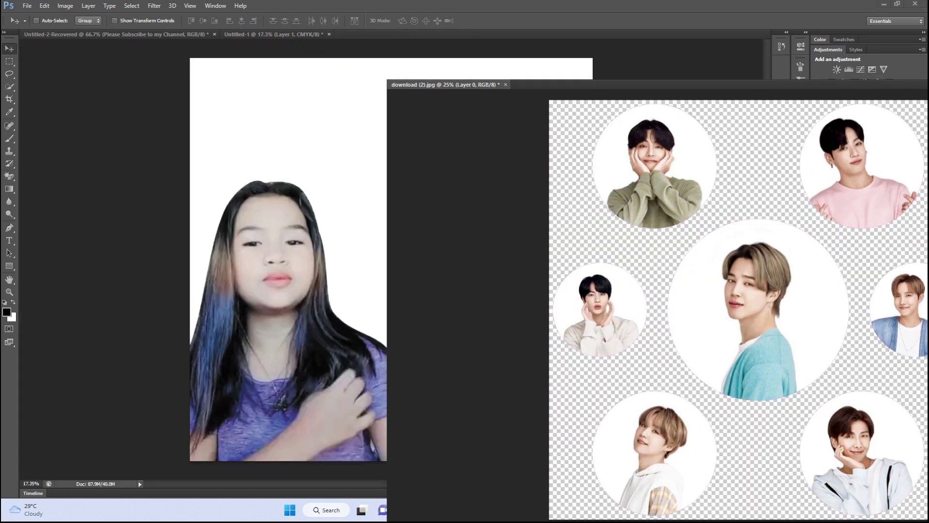
Trace a pen path around the top-left member circle in download (2).jpg.
key("ctrl+minus")
key("m")
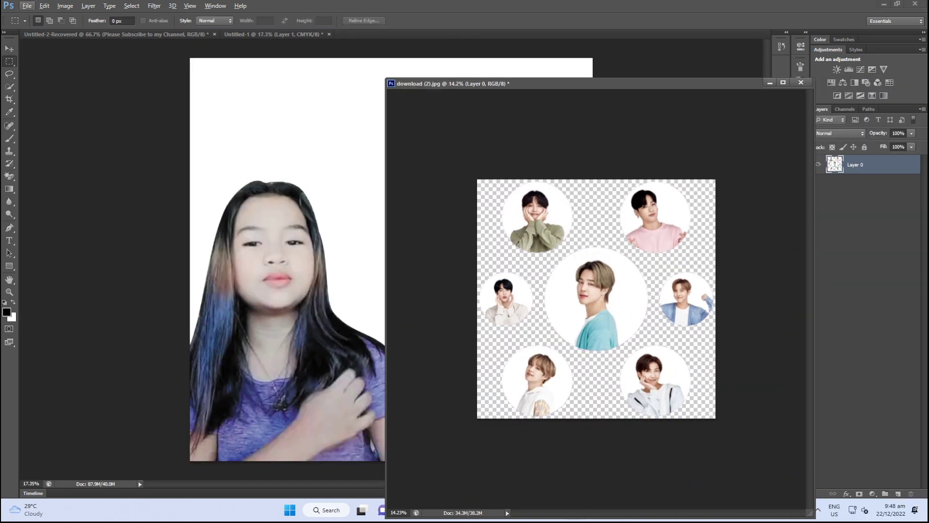
left_click_drag(478, 180, 590, 239)
key("p")
left_click(583, 238)
left_click_drag(564, 163, 513, 155)
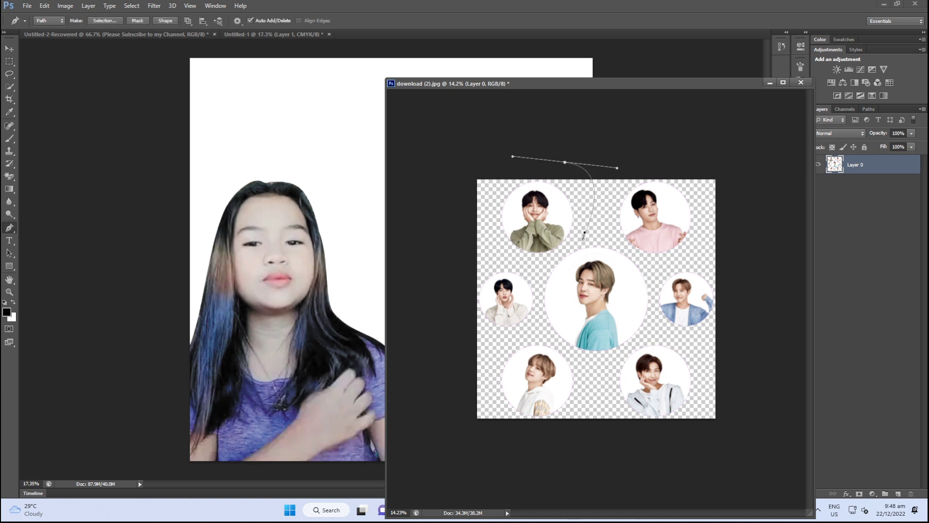
left_click_drag(471, 188, 461, 245)
left_click(517, 265)
left_click_drag(563, 251, 586, 238)
Cut the traced top-left circle and paste it into Untitled-1 as a new layer.
key("ctrl+Return")
key("ctrl+x")
key("v")
key("ctrl+Tab")
key("ctrl+v")
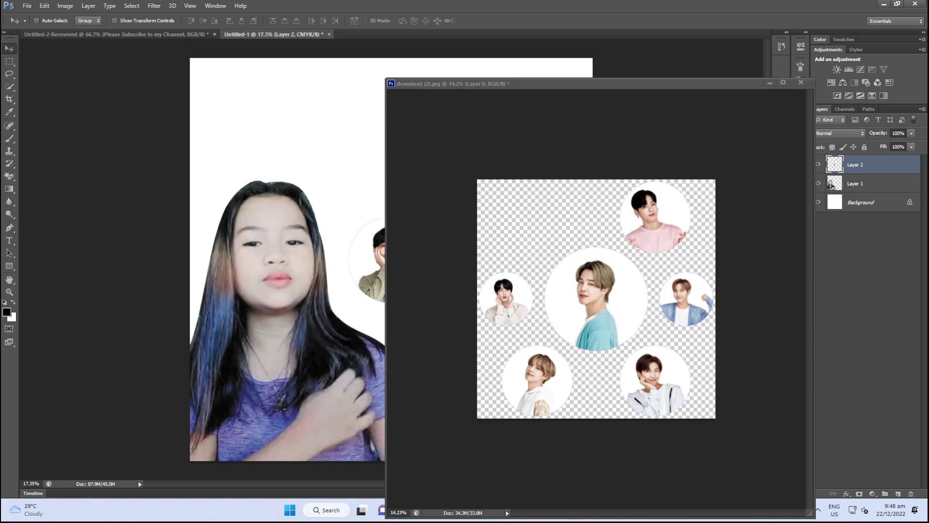
Trace a pen path around the left-middle member circle.
key("ctrl+Tab")
key("p")
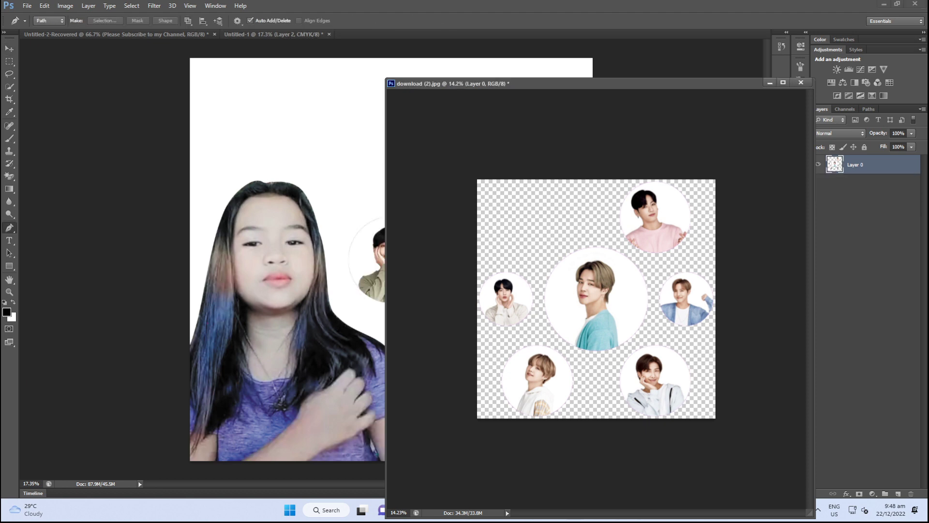
key("ctrl+0")
left_click(423, 362)
left_click_drag(481, 346, 487, 331)
left_click_drag(501, 296, 500, 274)
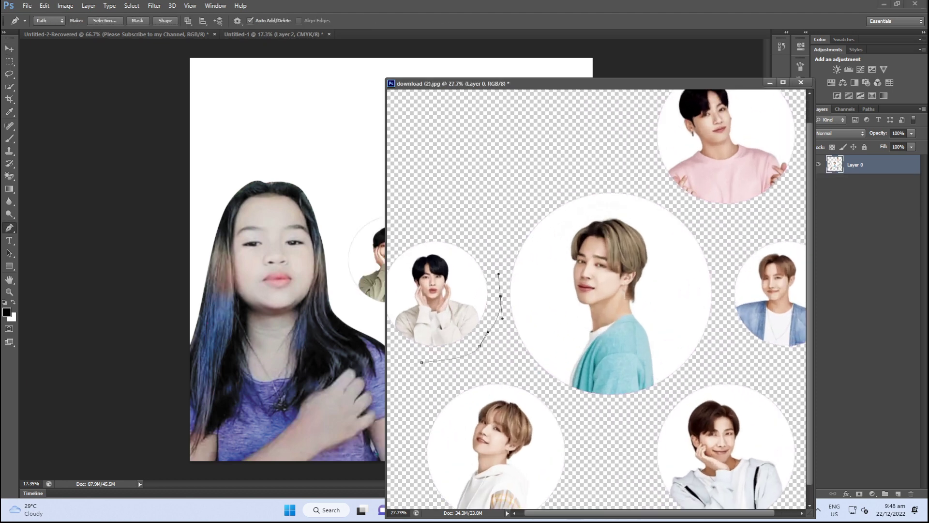
left_click_drag(492, 232, 479, 226)
key("ctrl+minus")
left_click(417, 291)
left_click_drag(425, 334, 435, 345)
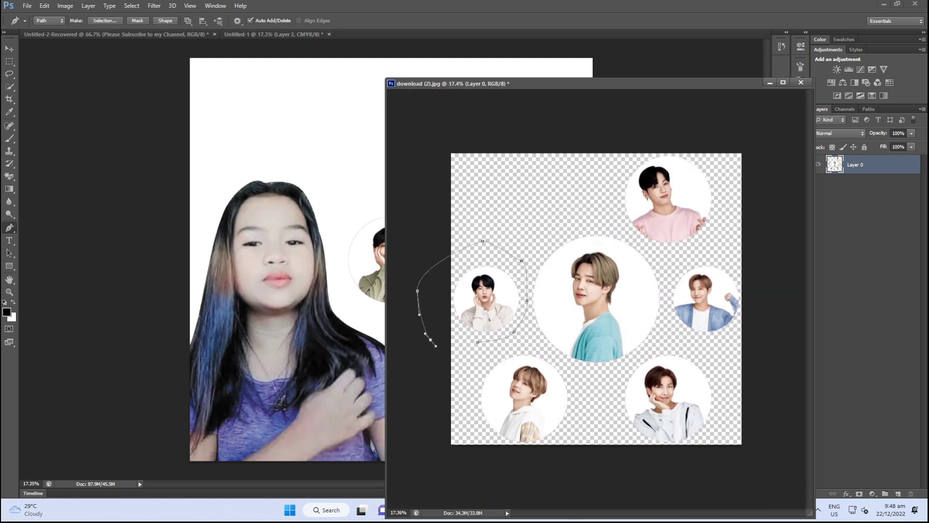
Cut the left-middle circle and paste it into Untitled-1 as another layer.
key("ctrl+Return")
key("ctrl+x")
key("v")
key("ctrl+Tab")
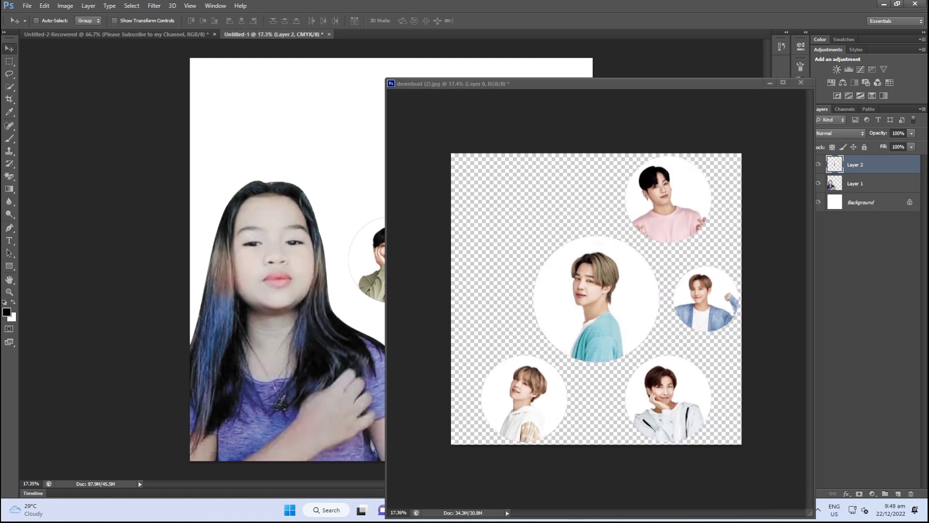
key("ctrl+v")
Drag the remaining circles into Untitled-1 and close download (2).jpg without saving.
key("ctrl+Tab")
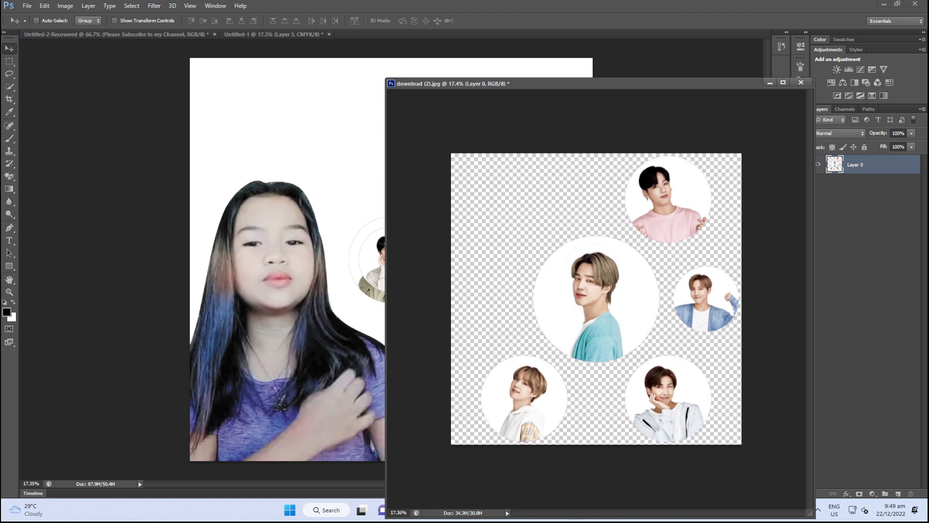
left_click_drag(595, 300, 300, 187)
key("ctrl+w")
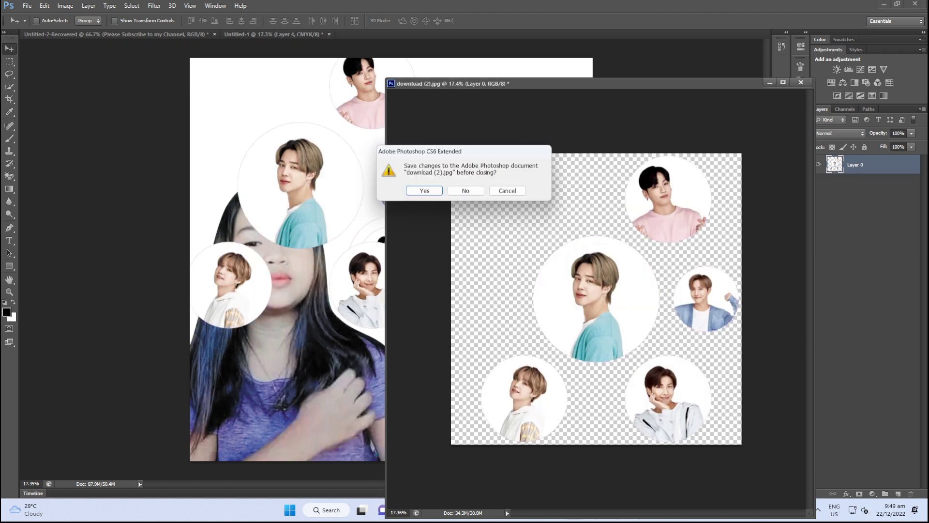
left_click(466, 191)
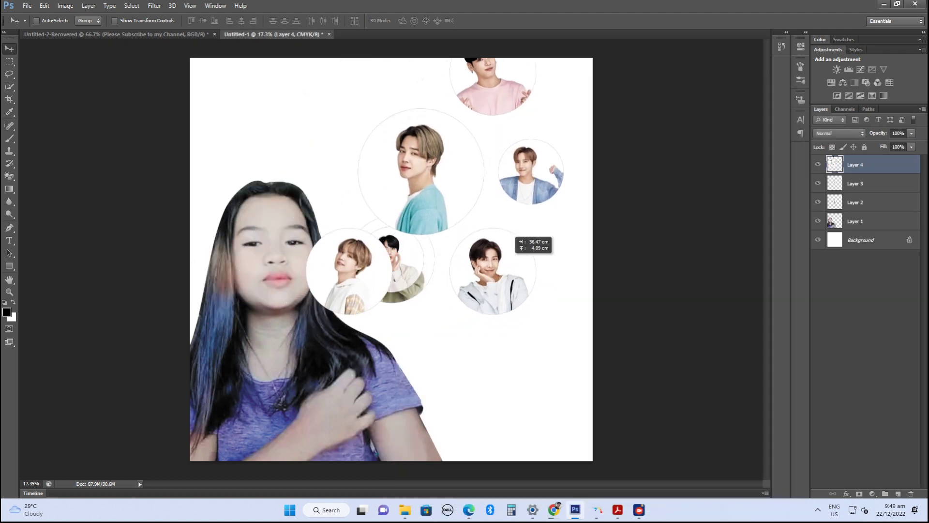
Pen-trace the white-hoodie circle and lift it onto its own layer.
left_click_drag(509, 235, 504, 244)
key("p")
left_click_drag(399, 310, 403, 332)
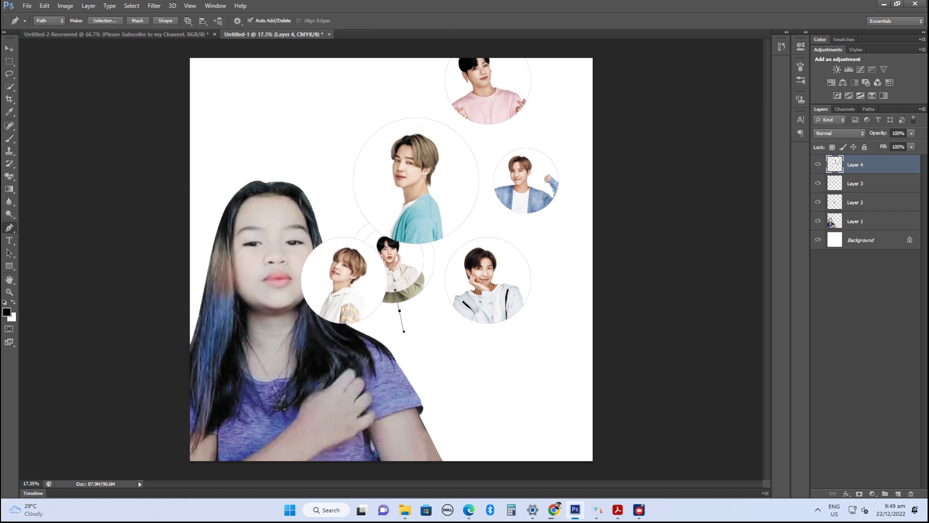
left_click_drag(379, 247, 393, 256)
key("ctrl+shift+j")
key("v")
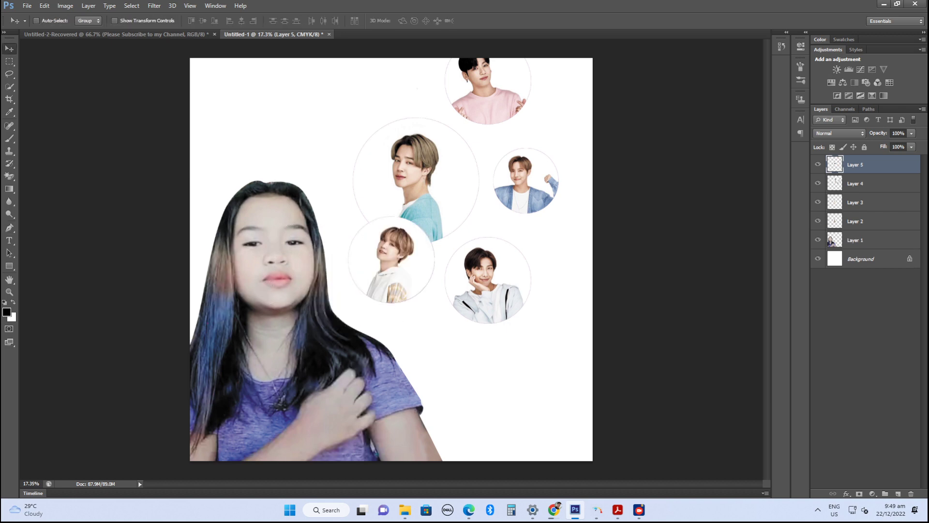
Move that circle to the canvas's top-left and scale it to 80%.
left_click_drag(344, 281, 235, 127)
key("ctrl+t")
type("80")
key("Return")
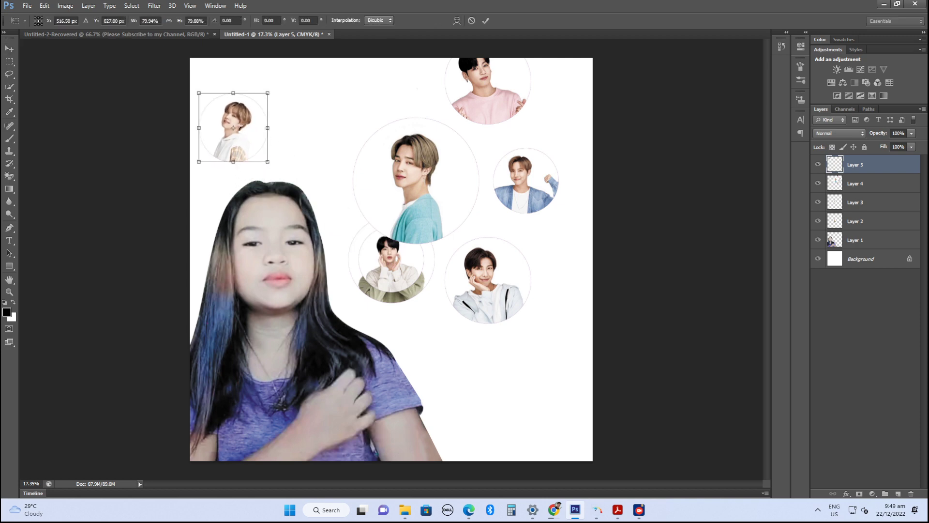
key("Return")
Add a Stroke layer style to the top-left portrait circle on Layer 5.
right_click(861, 165)
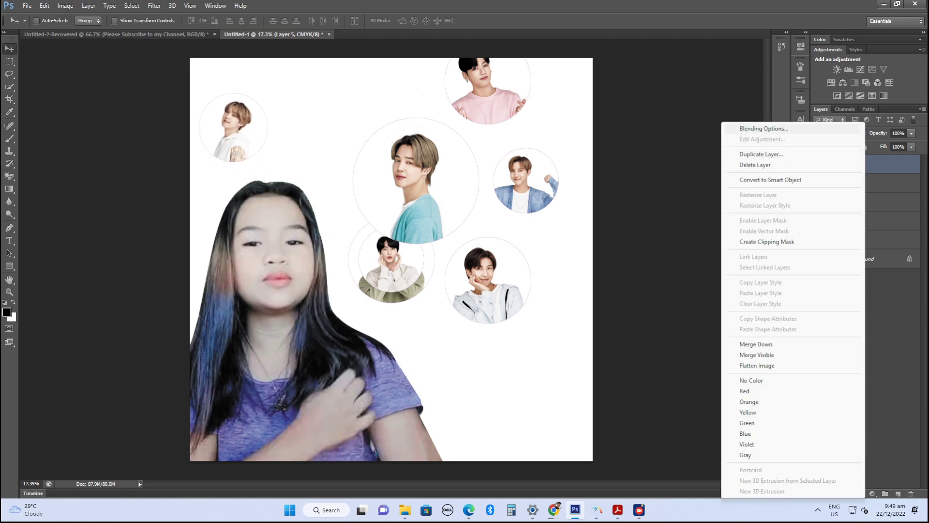
key("Escape")
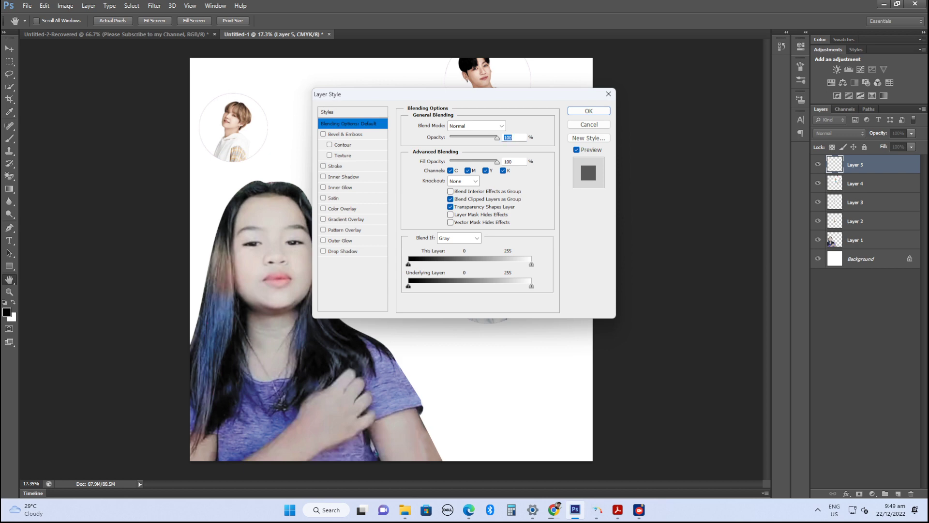
left_click(335, 166)
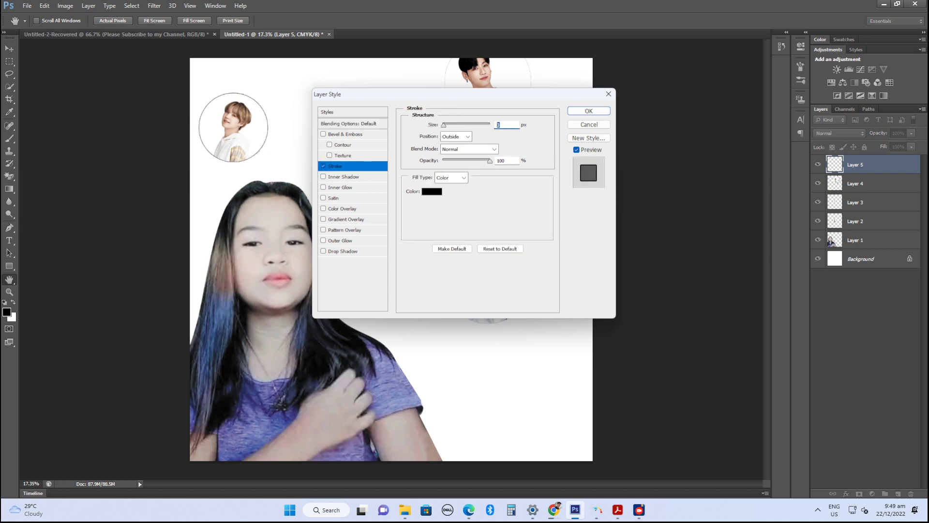
left_click(431, 191)
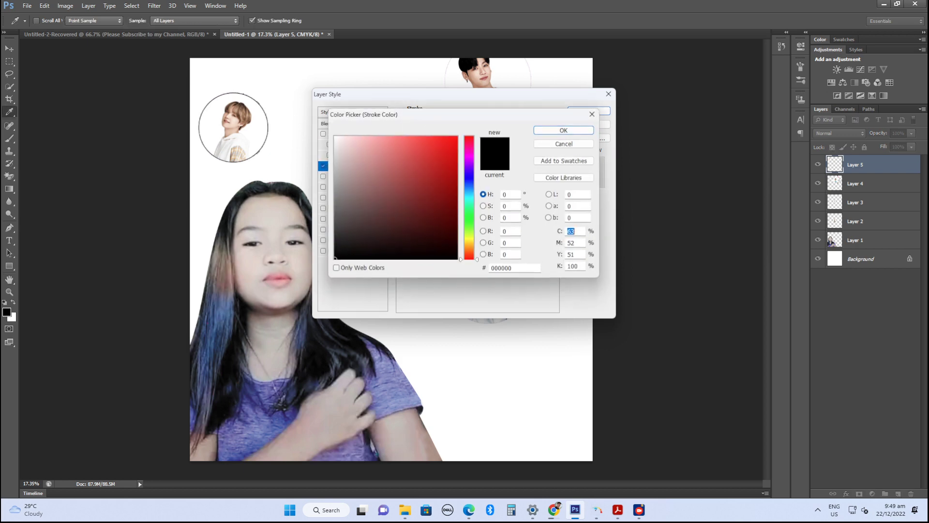
left_click(556, 129)
left_click(589, 111)
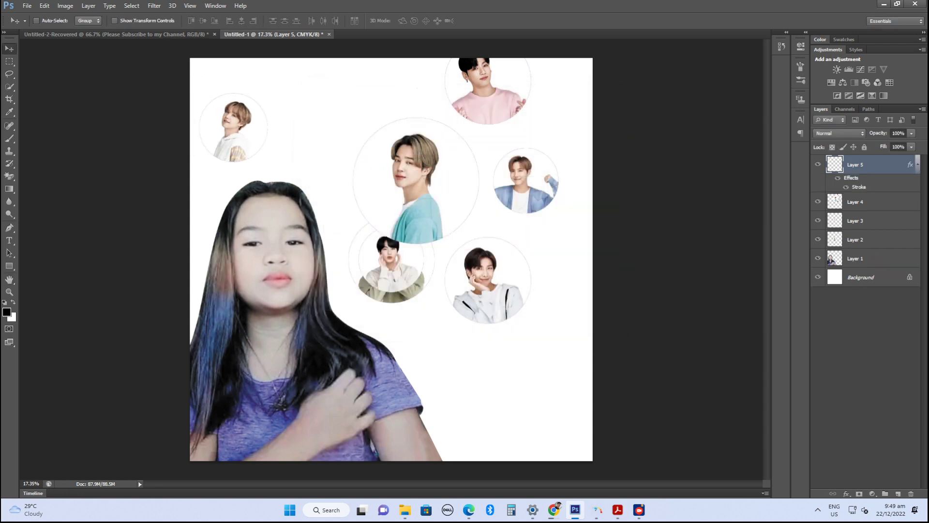
Cut the large teal-shirt circle onto its own Layer 6.
left_click_drag(404, 183, 399, 200)
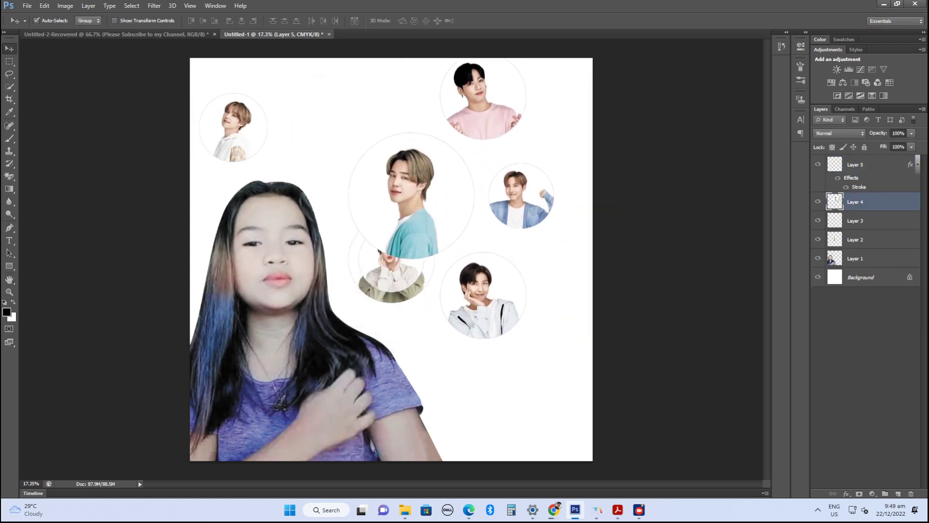
key("p")
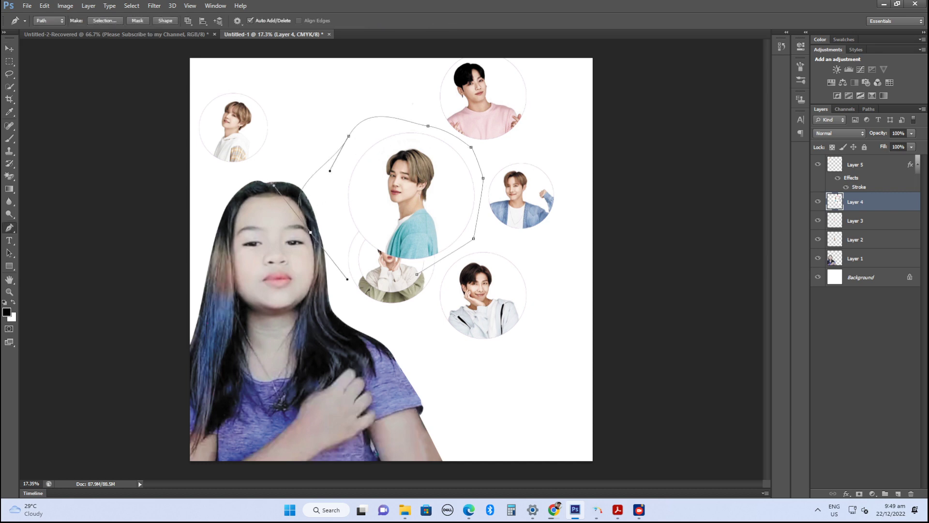
key("ctrl+Return")
key("ctrl+x")
key("ctrl+v")
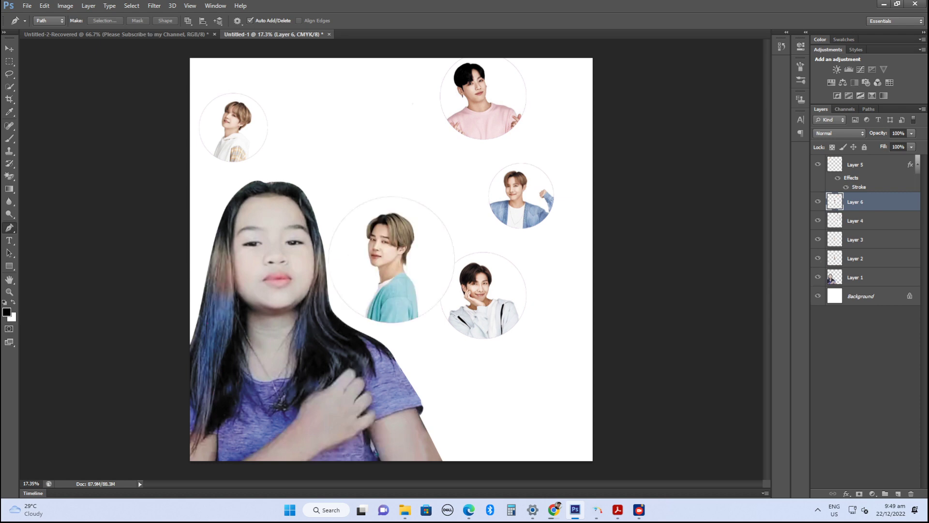
Start a Stroke style for Layer 6 with colour ffffff.
right_click(889, 202)
key("Escape")
left_click(335, 166)
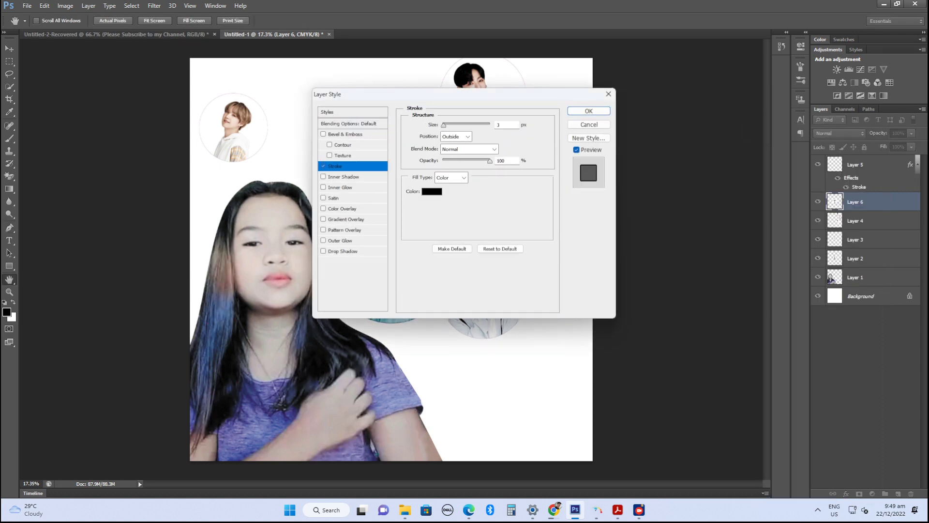
left_click(432, 191)
type("ffffff")
key("Return")
Apply the white stroke, move the teal-shirt circle up-left, and separate the overlapping circles.
key("Return")
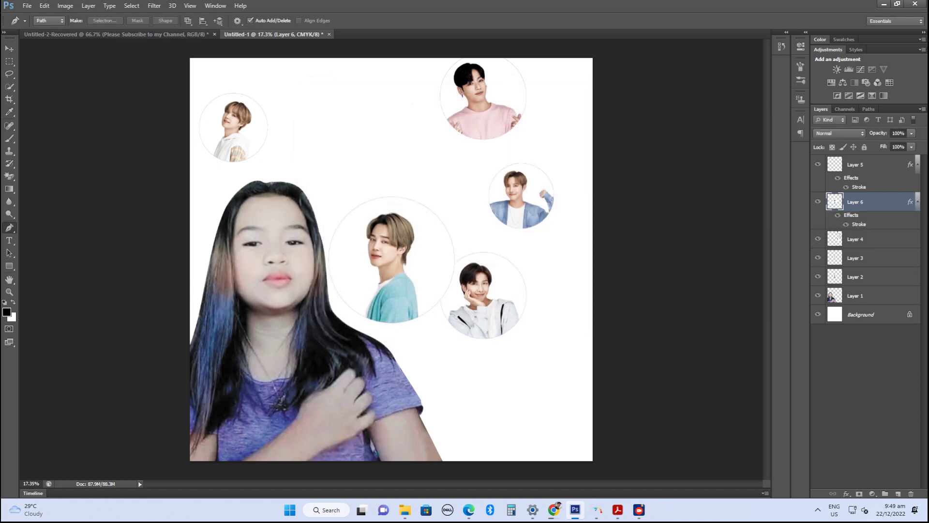
key("v")
left_click_drag(391, 261, 334, 131)
key("ctrl+t")
key("Return")
left_click_drag(412, 229, 493, 347)
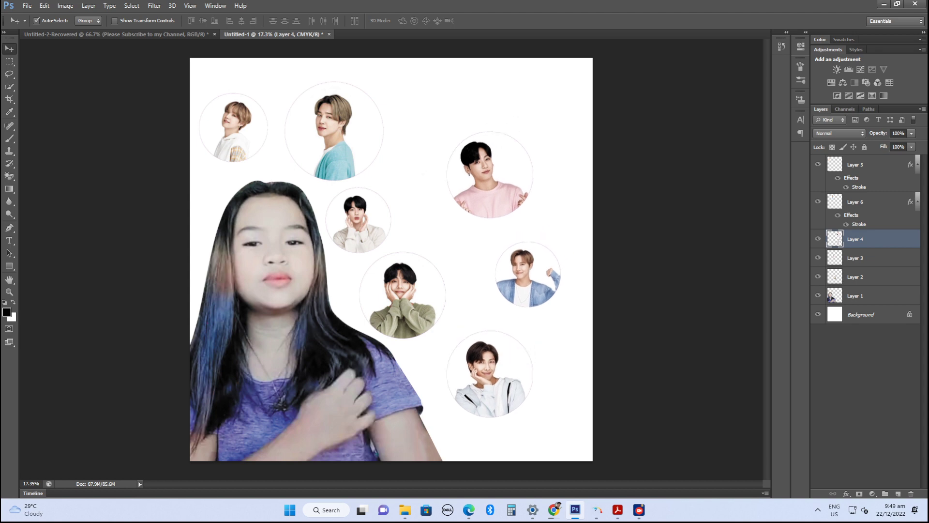
Cut the bottom-right circle onto a new layer and move it toward the bottom-right.
key("p")
left_click_drag(565, 364, 572, 378)
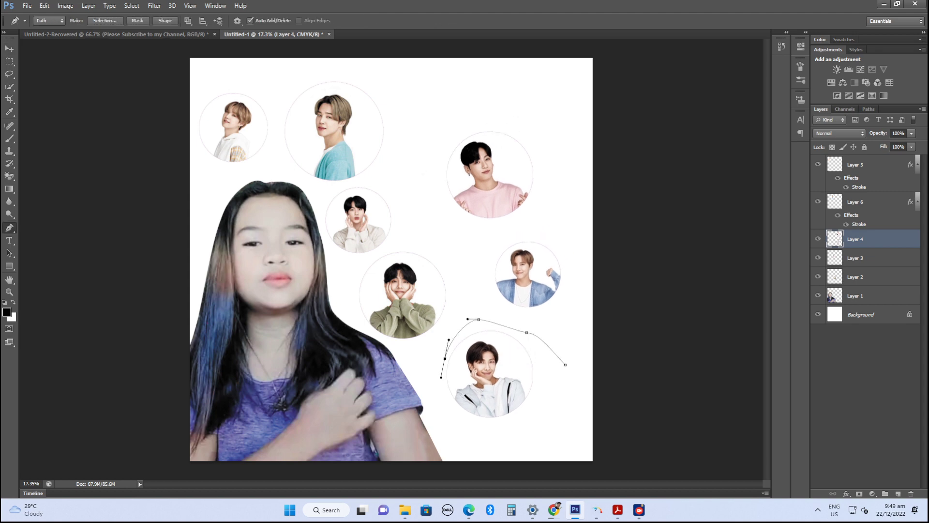
key("ctrl+Return")
key("ctrl+x")
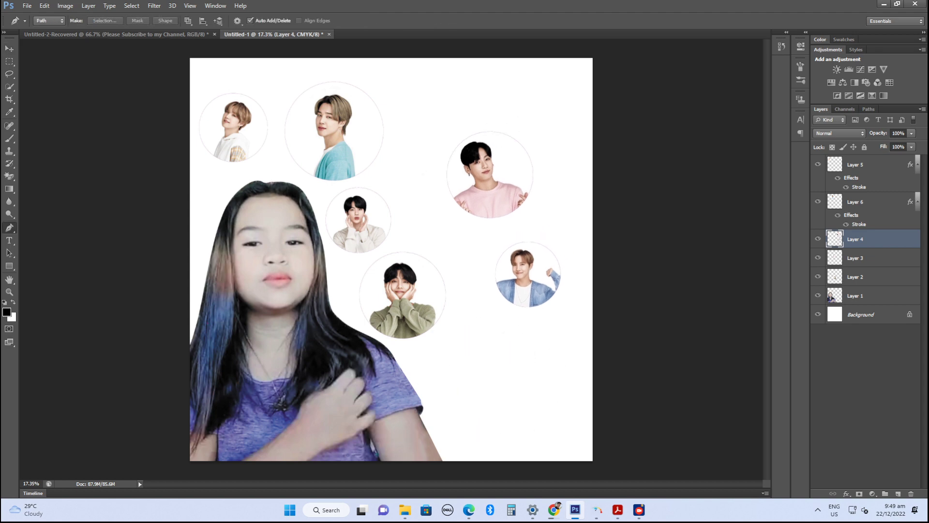
key("ctrl+v")
key("v")
left_click_drag(414, 238, 528, 350)
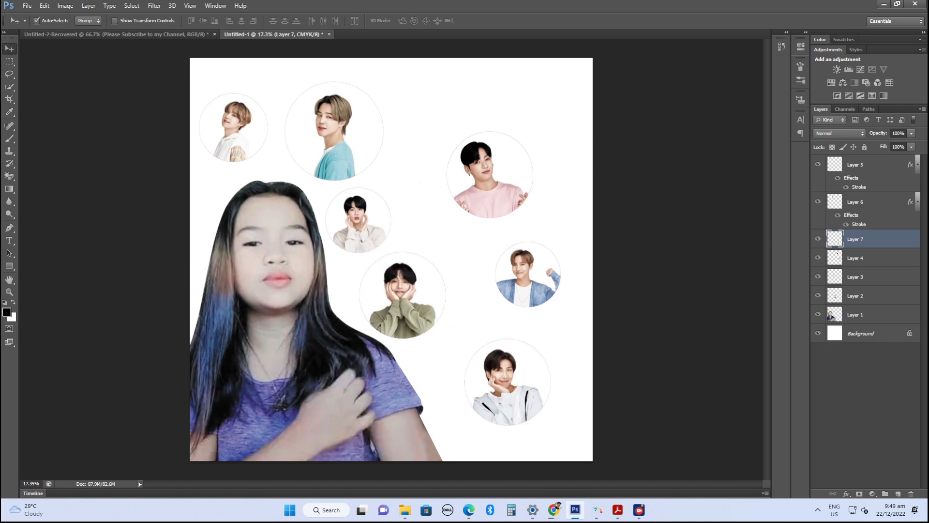
Give the white-hoodie circle a white stroke of size 6.
right_click(870, 232)
left_click(755, 129)
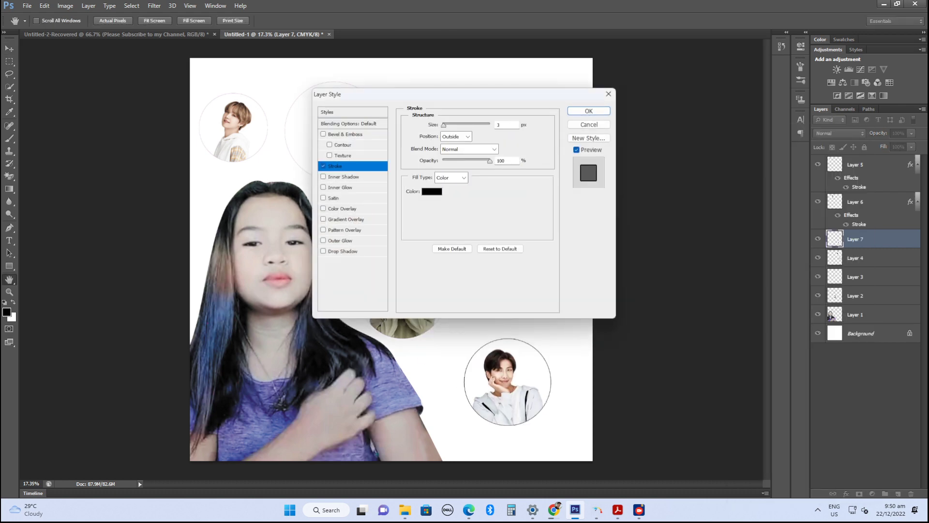
type("6")
left_click(431, 191)
left_click(326, 128)
left_click(551, 121)
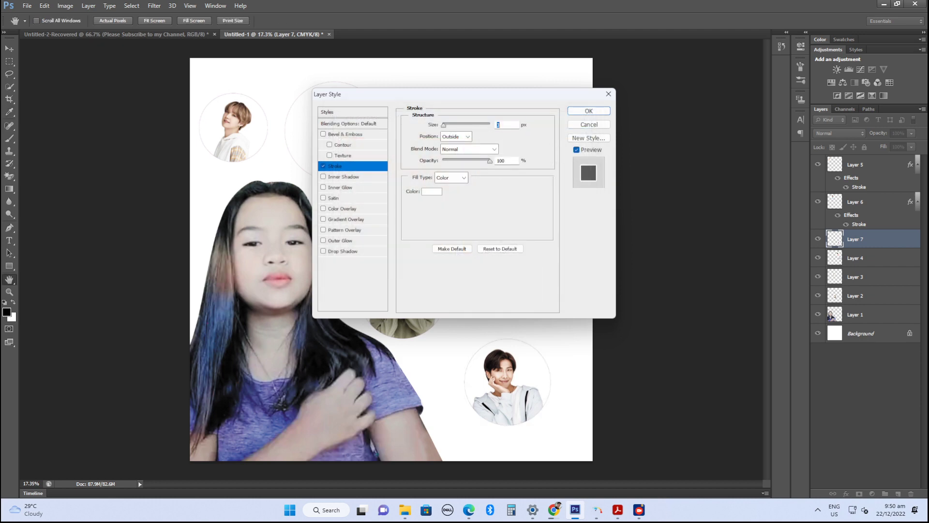
key("Return")
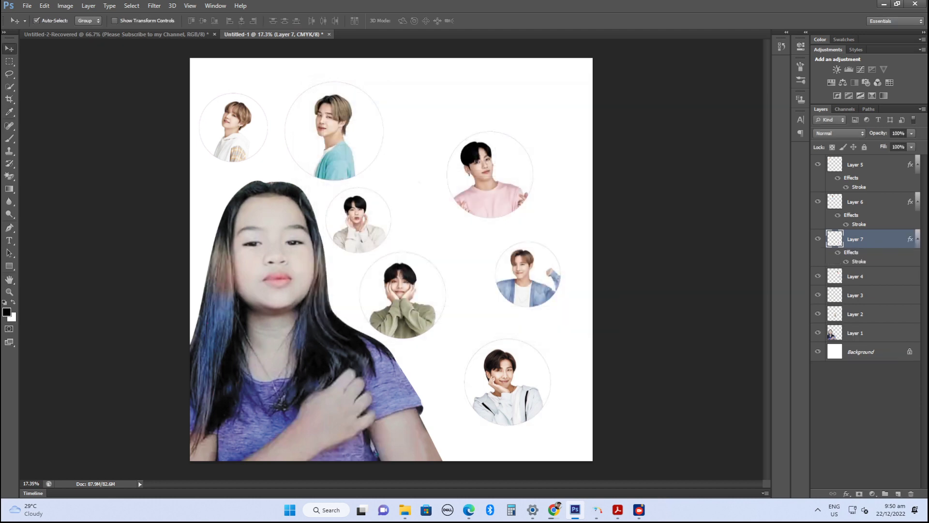
Move the white-hoodie circle left and the pink- and denim-shirt circles down-right.
left_click_drag(507, 387, 465, 387)
left_click_drag(530, 285, 550, 349)
key("p")
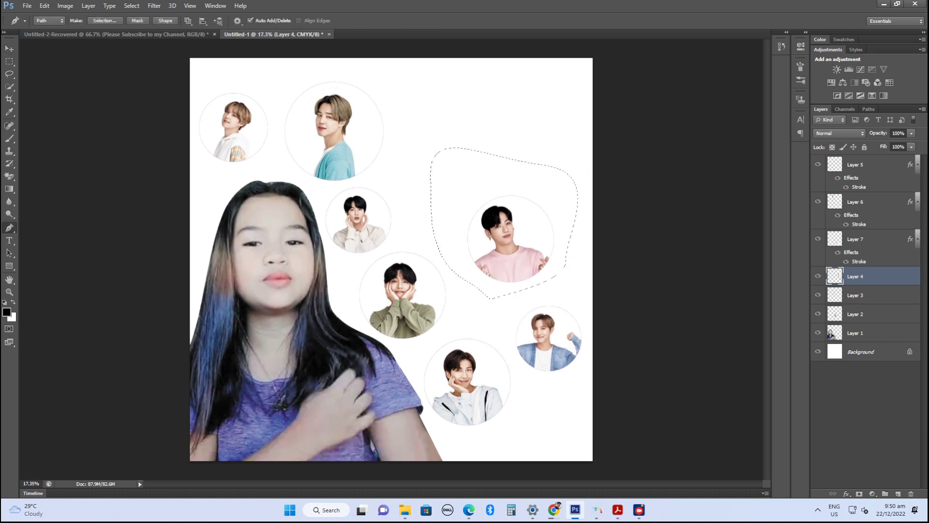
Put the pink-shirt circle on Layer 8 and give it a white stroke.
key("ctrl+x")
key("ctrl+v")
right_click(895, 277)
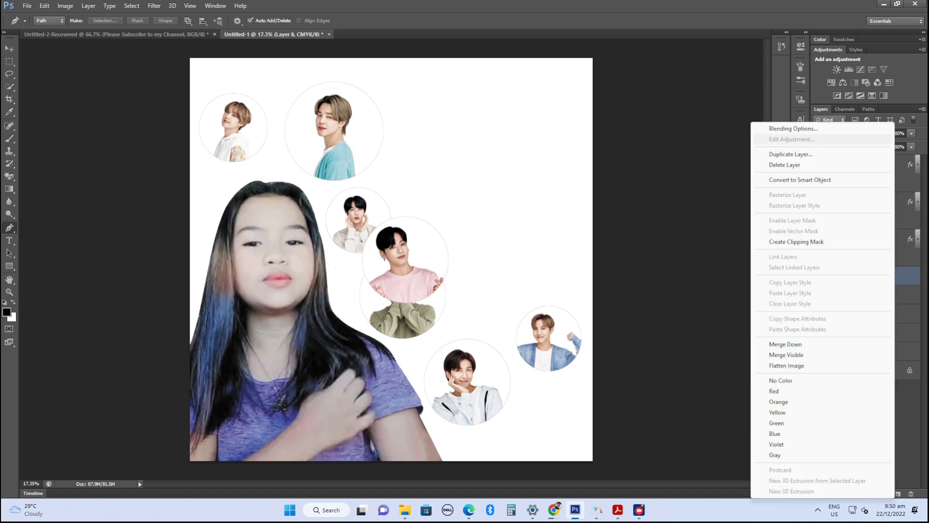
left_click(862, 129)
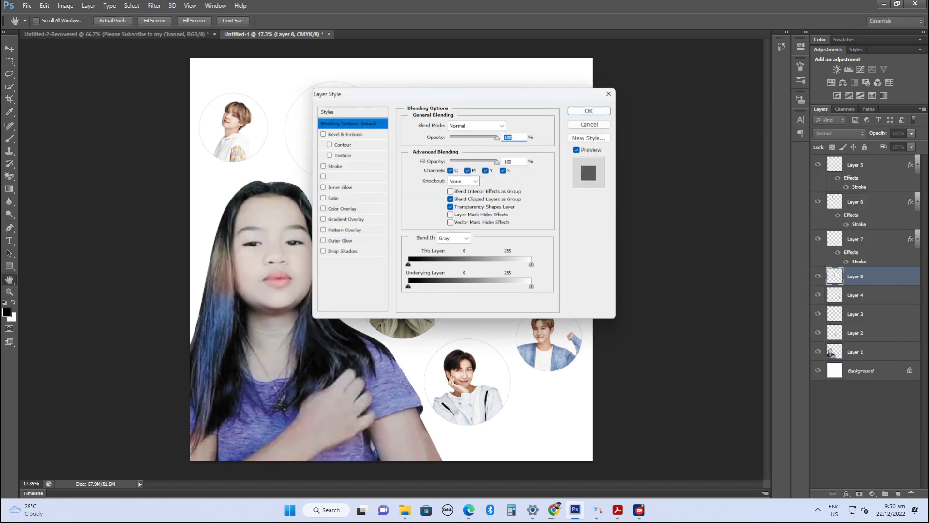
left_click(334, 166)
left_click(432, 191)
left_click(341, 126)
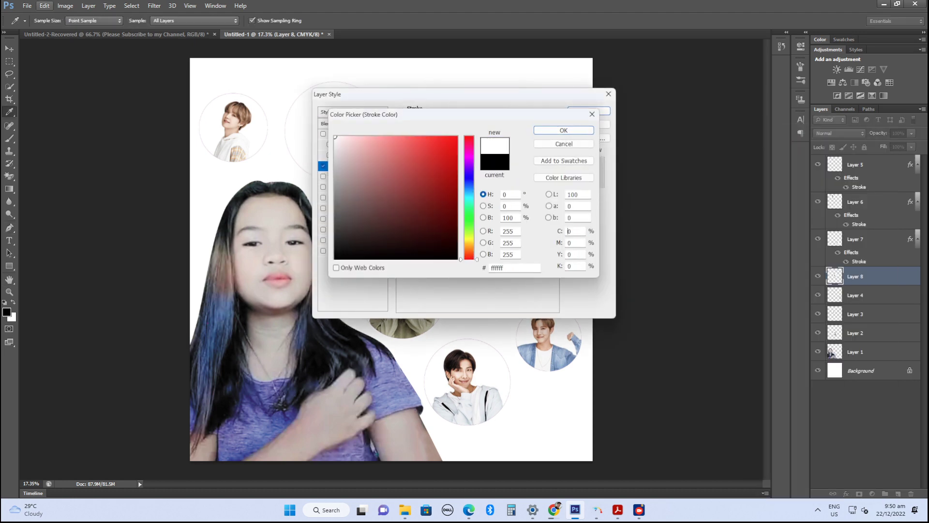
left_click(556, 128)
key("Return")
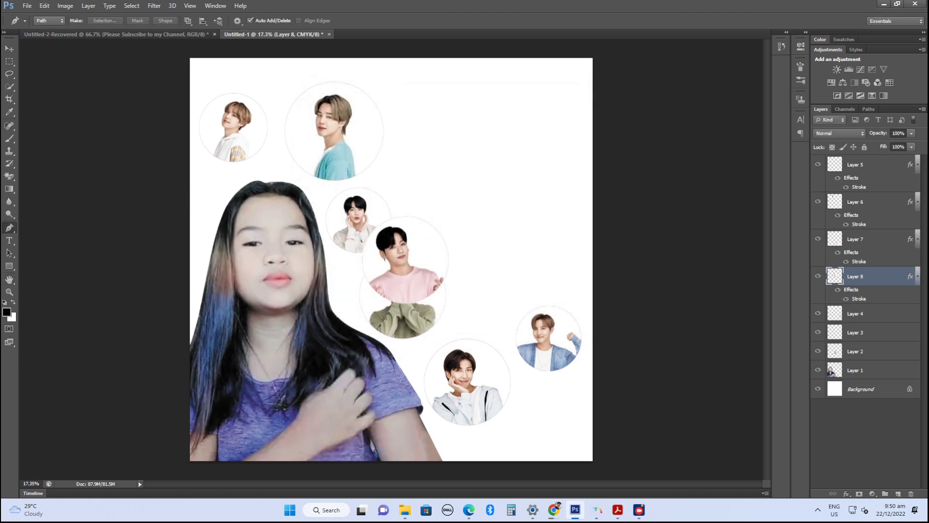
Spread the pink and denim circles apart, stroke Layer 4 white, and open the file browser.
key("v")
left_click_drag(407, 257, 470, 183)
left_click_drag(548, 339, 526, 276)
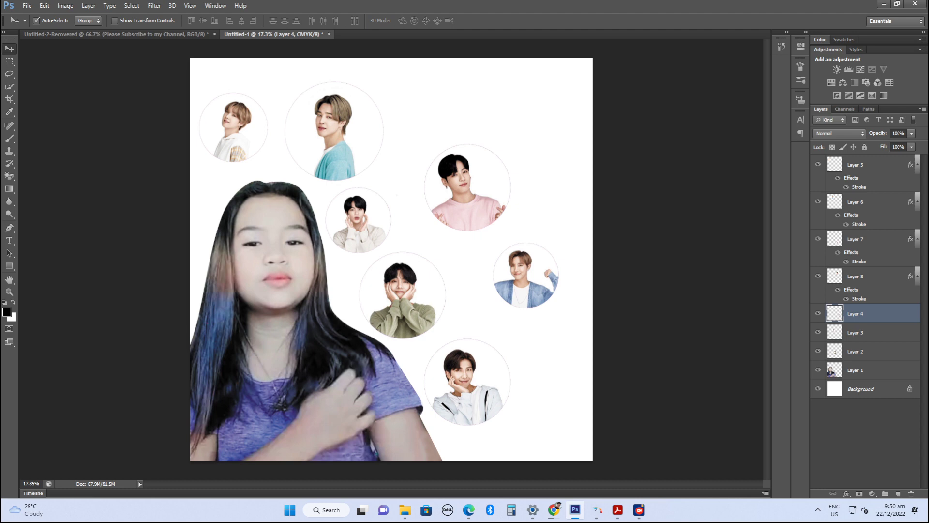
right_click(866, 313)
left_click(793, 128)
left_click(335, 166)
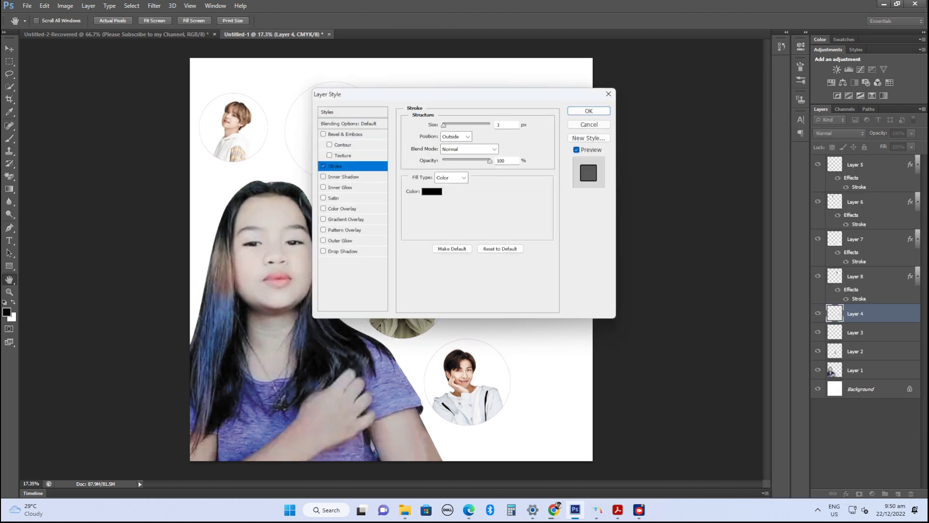
left_click(428, 193)
key("Return")
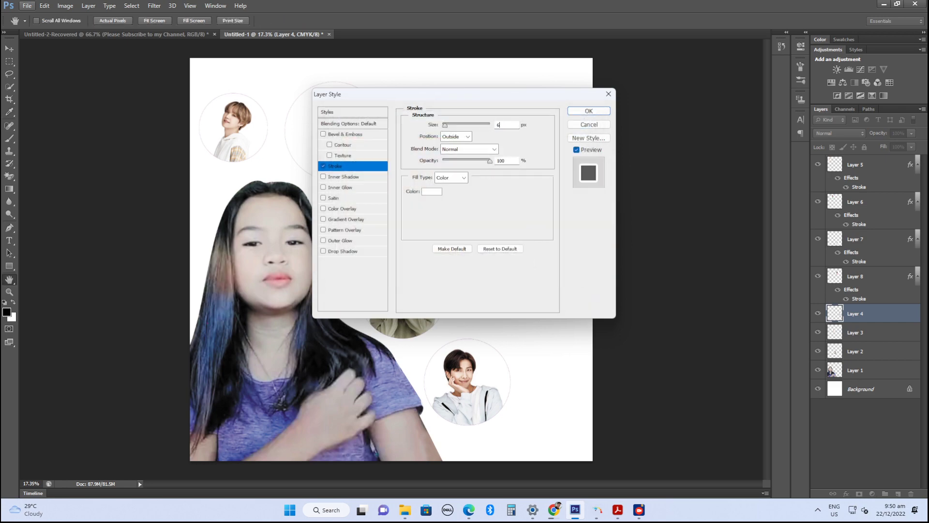
key("Return")
key("ctrl+o")
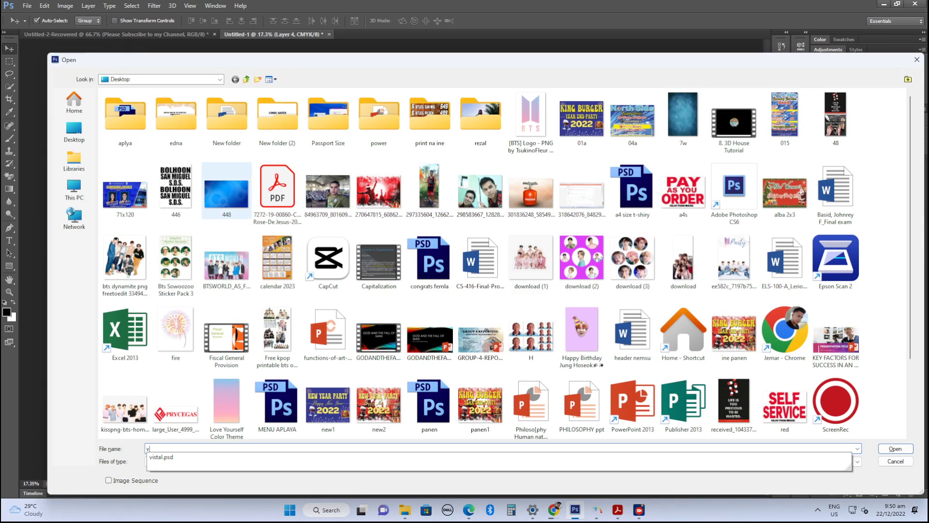
Open Love Yourself Color Theme.jpg and drag it into Untitled-1.
type("v")
double_click(226, 305)
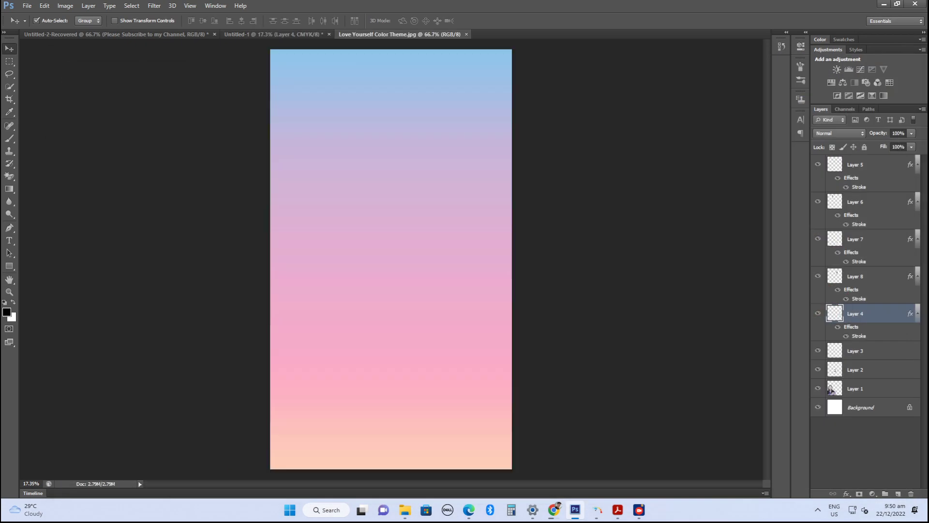
left_click_drag(402, 34, 496, 119)
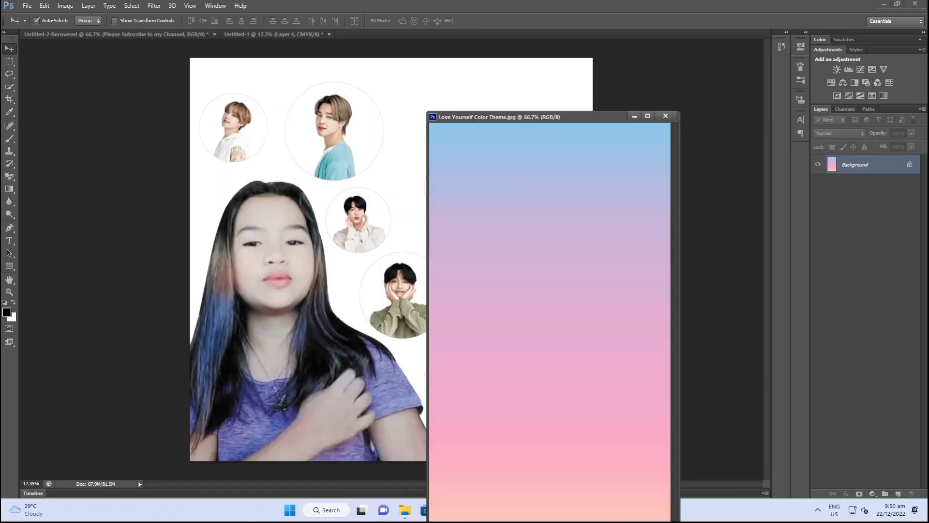
left_click_drag(549, 315, 349, 216)
Stretch the gradient to fill the canvas and move Layer 9 below the photo layers.
key("ctrl+t")
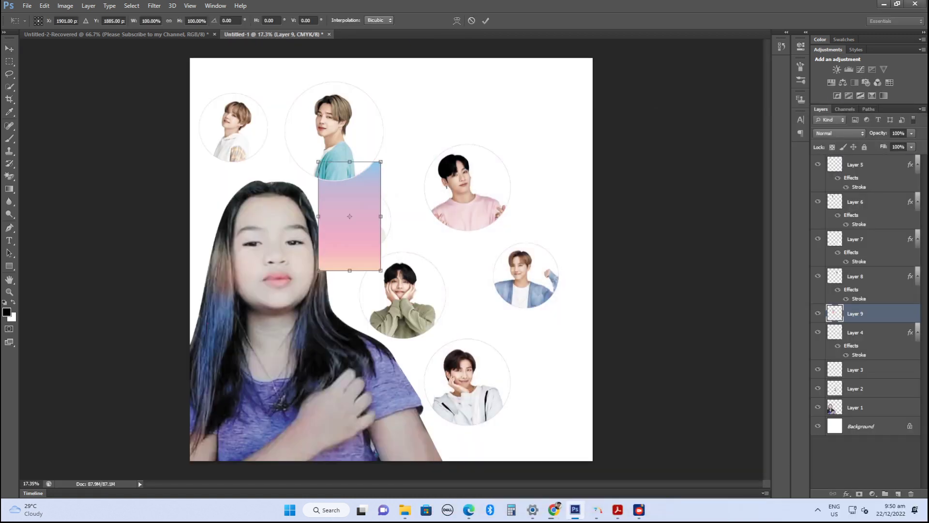
left_click_drag(381, 163, 455, 58)
key("Return")
key("ctrl+minus")
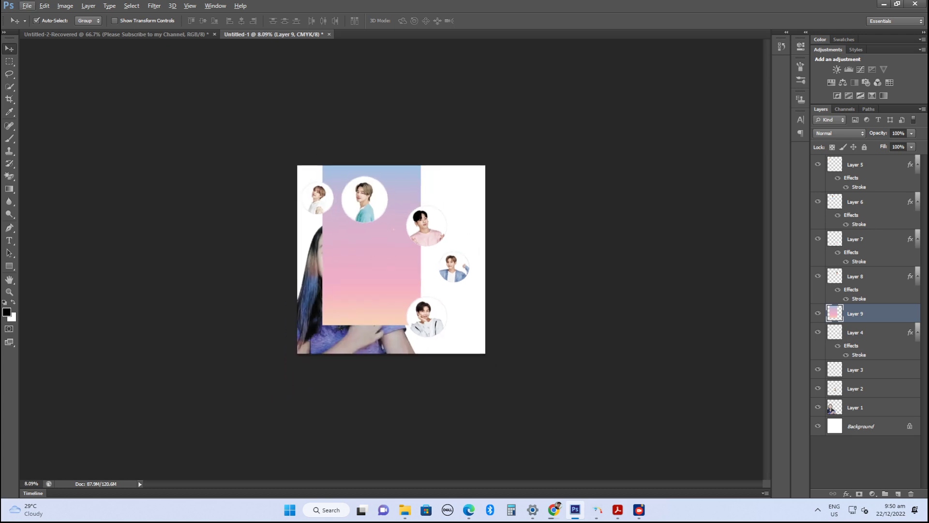
left_click_drag(399, 276, 369, 249)
key("ctrl+t")
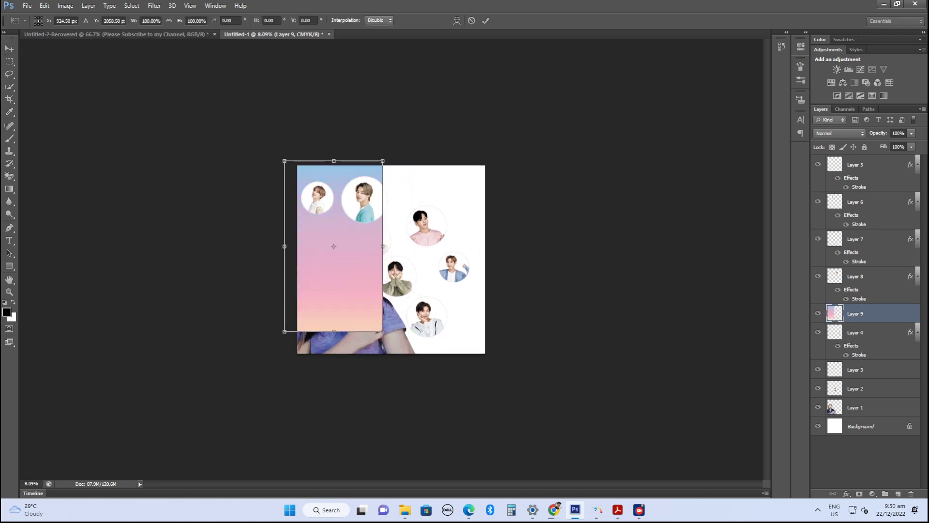
left_click_drag(386, 353, 423, 401)
left_click_drag(422, 280, 501, 280)
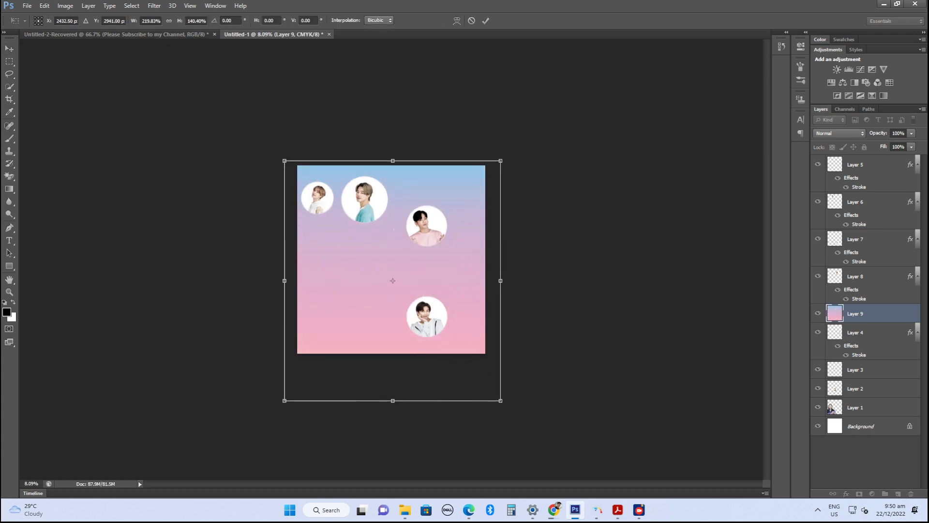
key("Return")
left_click_drag(834, 319, 835, 407)
scroll(391, 260, "up", 2)
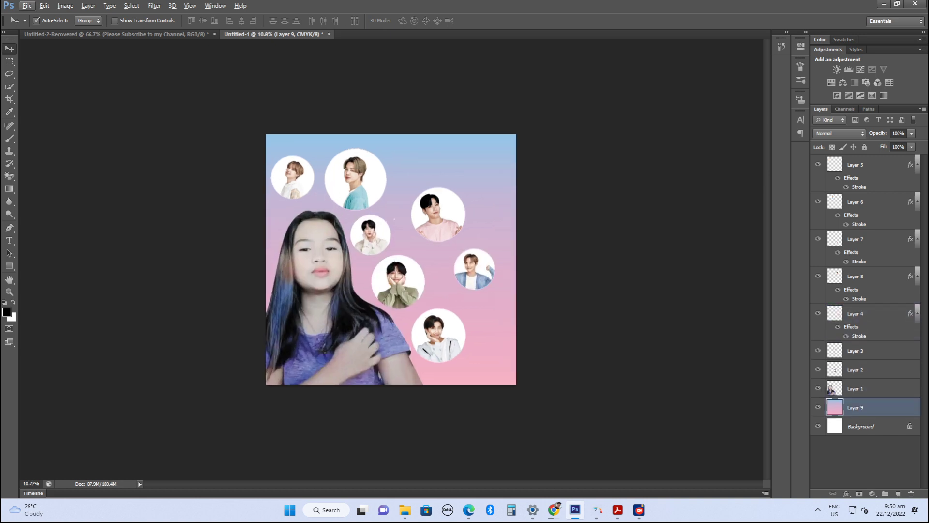
Nudge the bottom circle slightly down and to the right.
scroll(391, 259, "up", 2)
left_click_drag(457, 356, 469, 388)
scroll(418, 409, "up", 3)
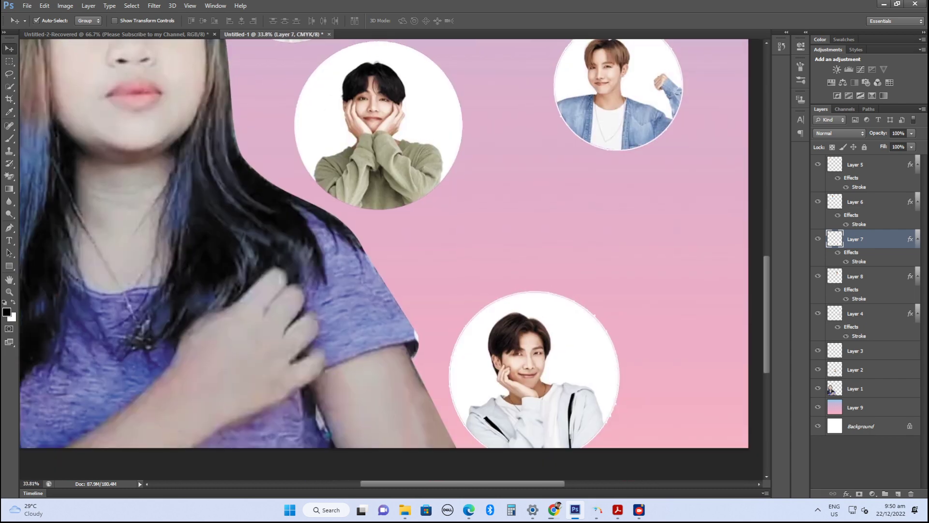
Select the girl's Layer 1 and pick the Clone Stamp tool for touch-up.
left_click(856, 388)
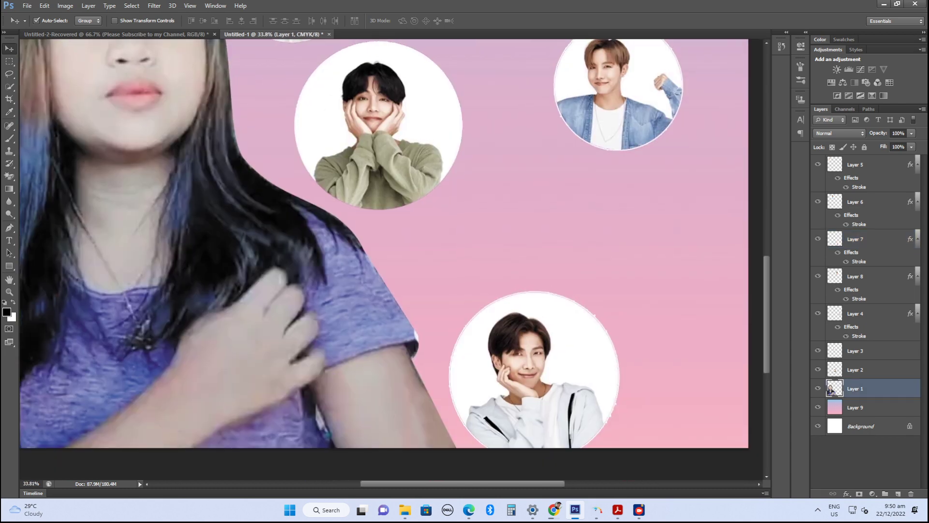
scroll(449, 352, "up", 2)
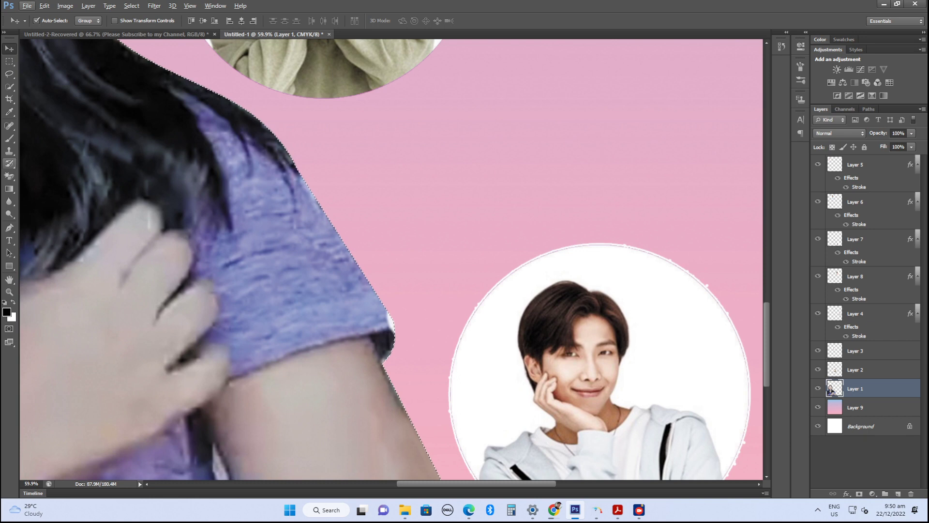
left_click(9, 150)
scroll(272, 321, "up", 2)
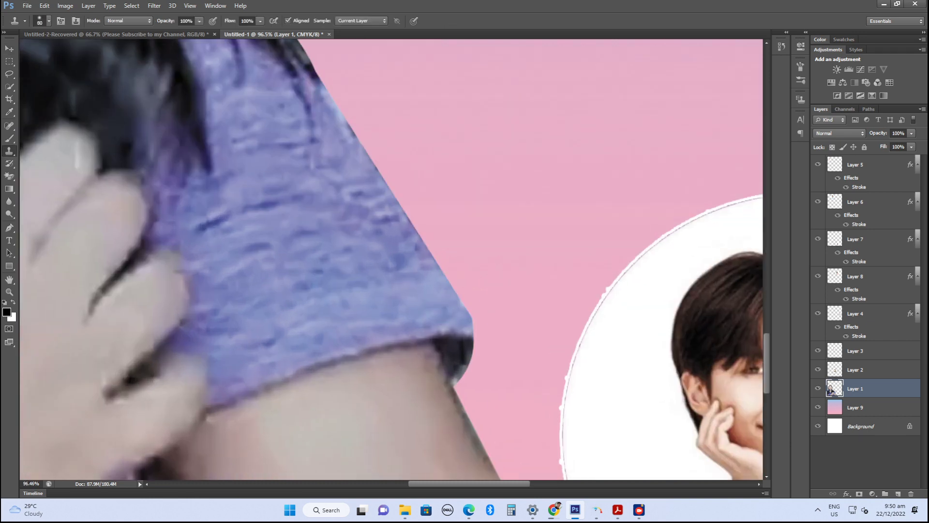
scroll(405, 364, "down", 6)
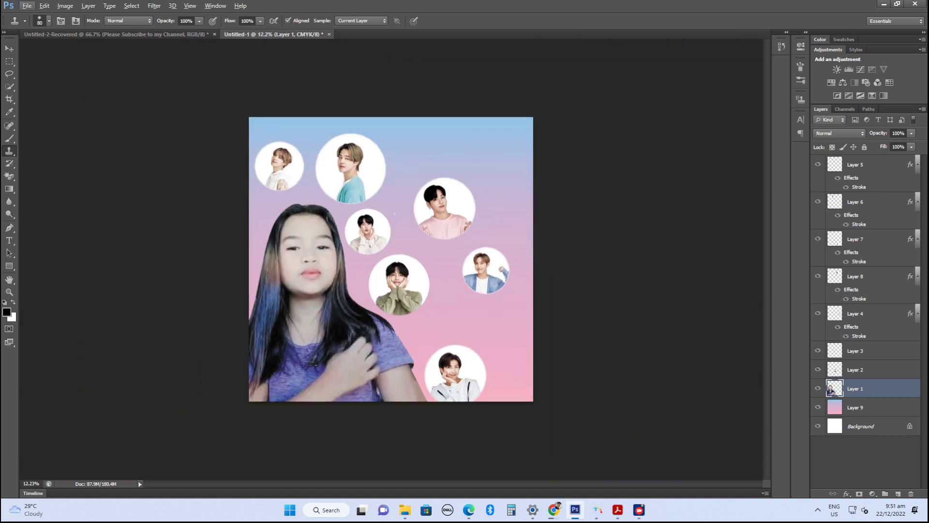
key("v")
scroll(537, 278, "up", 2)
Move the denim-jacket circle beside the bottom circle and shrink the bottom white-hoodie circle.
left_click_drag(538, 279, 465, 361)
left_click_drag(476, 411, 479, 412)
key("ctrl+t")
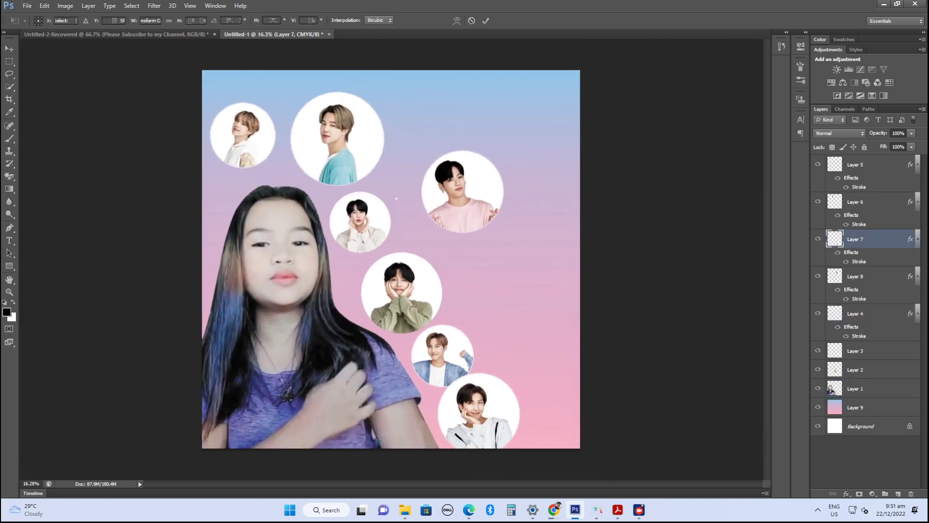
left_click_drag(520, 372, 465, 418)
key("Return")
left_click_drag(442, 355, 437, 359)
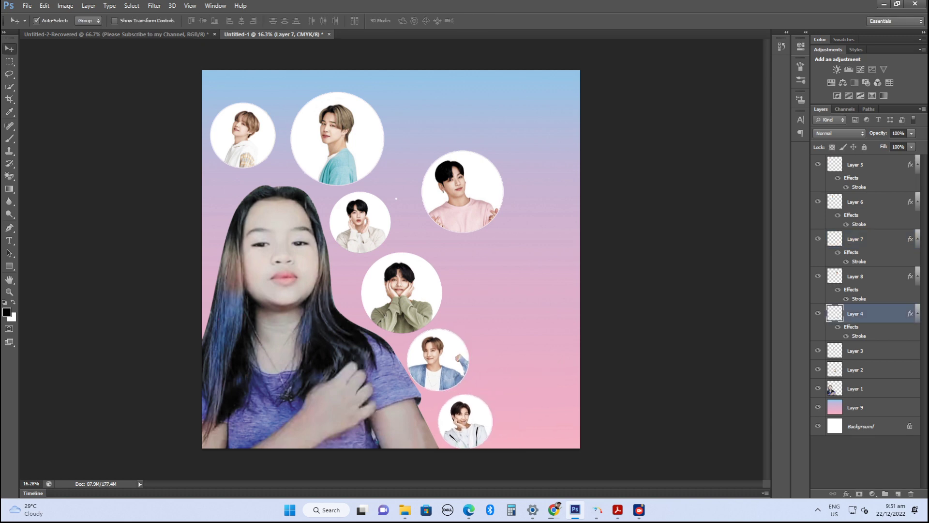
key("ctrl+t")
key("Return")
Swap the green- and teal-shirt circles, then shift the denim, cream-sweater and top-left circles.
left_click_drag(388, 255, 364, 251)
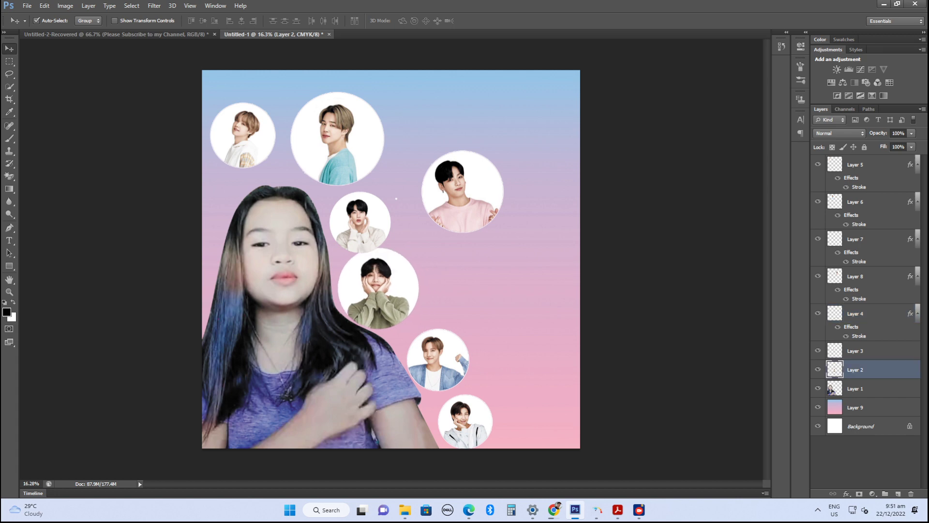
left_click(855, 202)
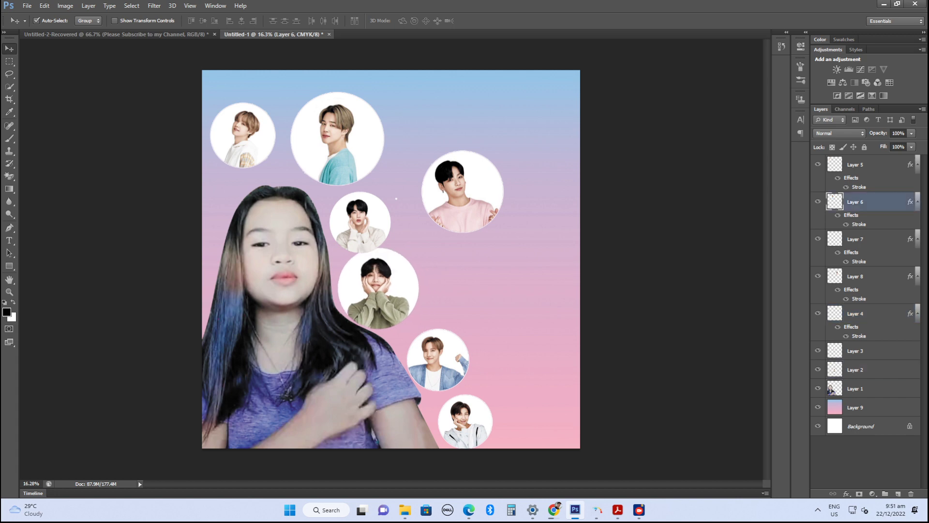
left_click_drag(370, 280, 416, 112)
left_click_drag(351, 96, 391, 237)
mouse_move(442, 339)
left_mouse_down()
mouse_move(446, 320)
mouse_move(434, 347)
left_mouse_up()
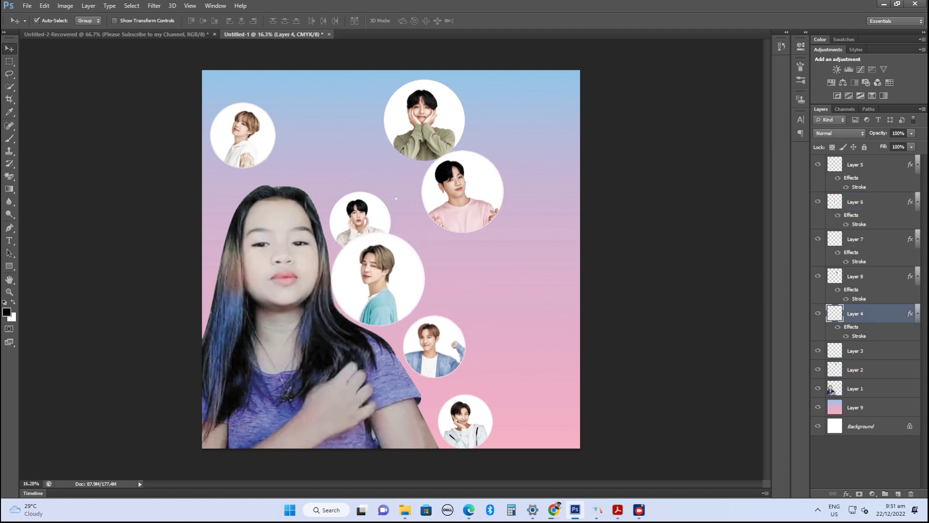
left_click_drag(374, 196, 360, 159)
left_click_drag(242, 112, 234, 129)
key("ctrl+t")
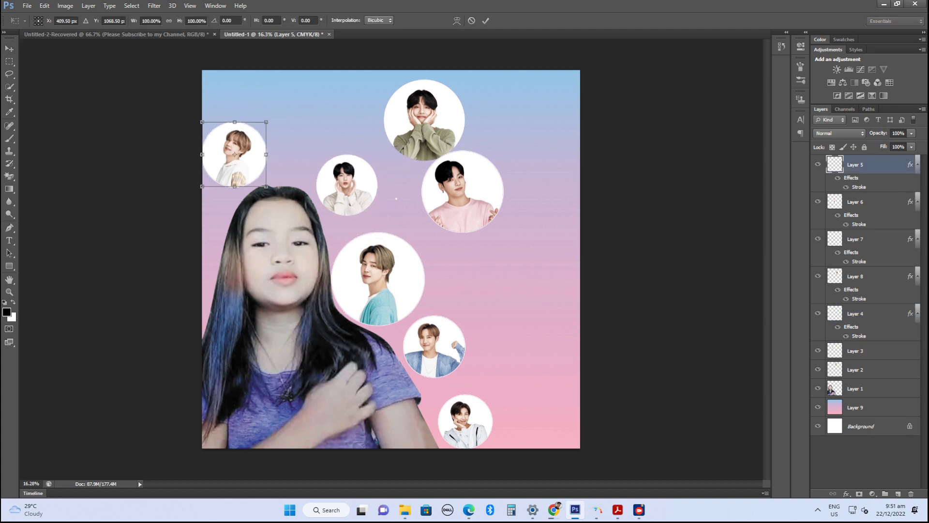
Shrink the top-left circle, move the cream-sweater circle up-left, and reposition and resize the green-shirt circle.
left_click_drag(267, 122, 262, 127)
key("Return")
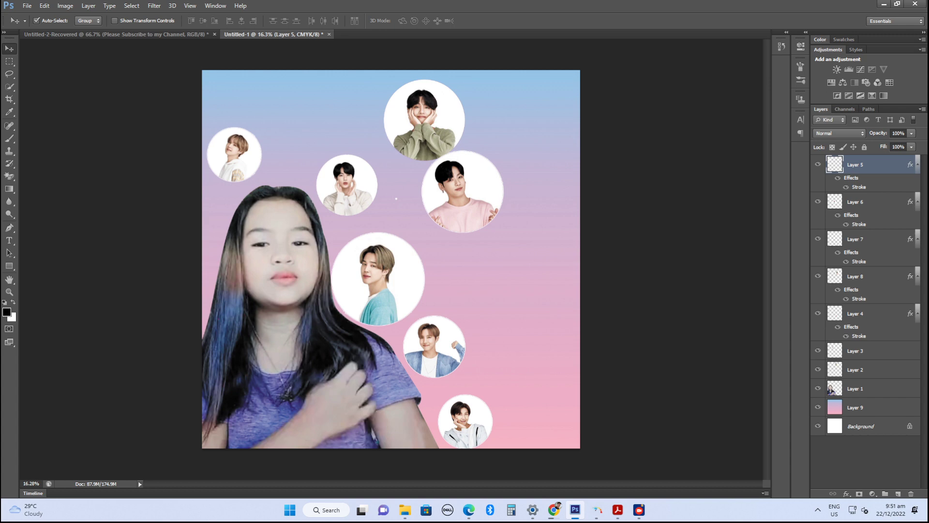
left_click_drag(347, 189, 300, 154)
left_click_drag(424, 126, 354, 187)
key("ctrl+t")
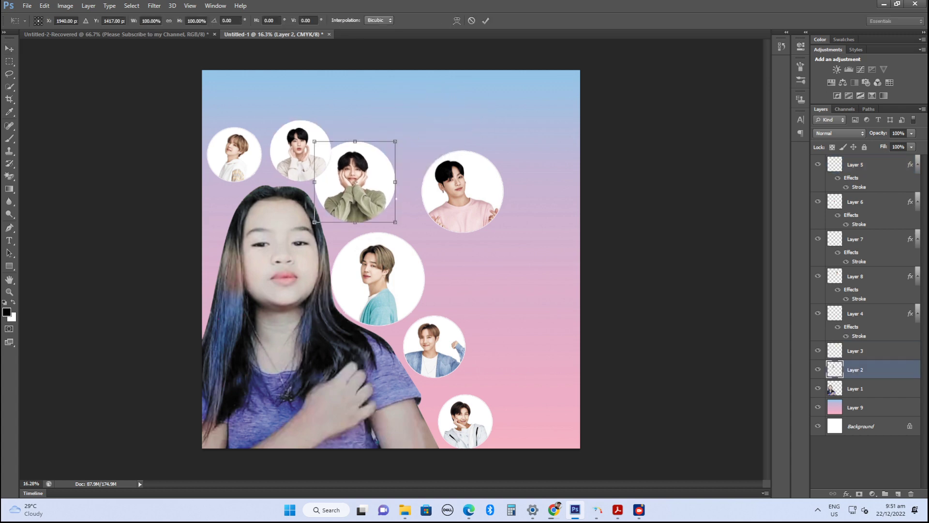
left_click_drag(396, 142, 377, 155)
key("Return")
key("ctrl+t")
key("Return")
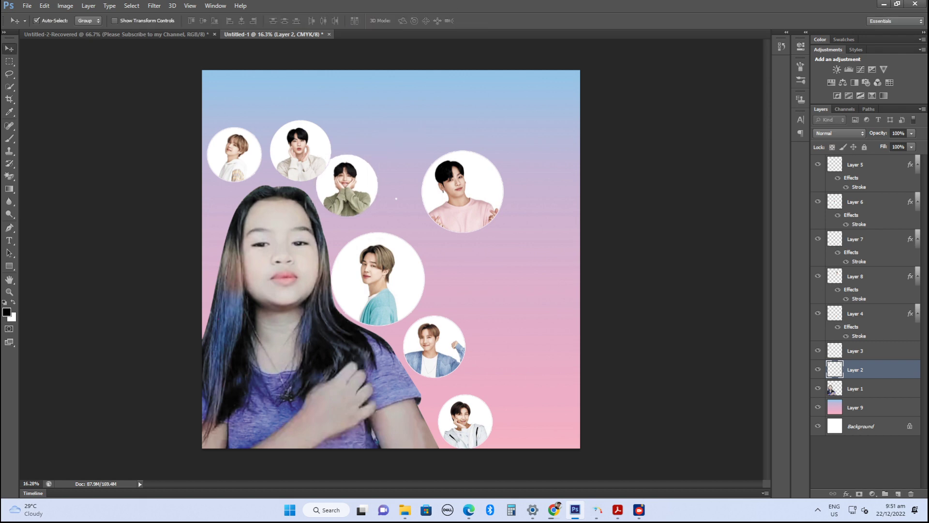
Shrink the teal-shirt circle and move another member circle up toward the arc.
left_click(377, 278)
key("ctrl+t")
left_click_drag(425, 232, 382, 229)
key("Return")
left_click_drag(431, 339, 415, 299)
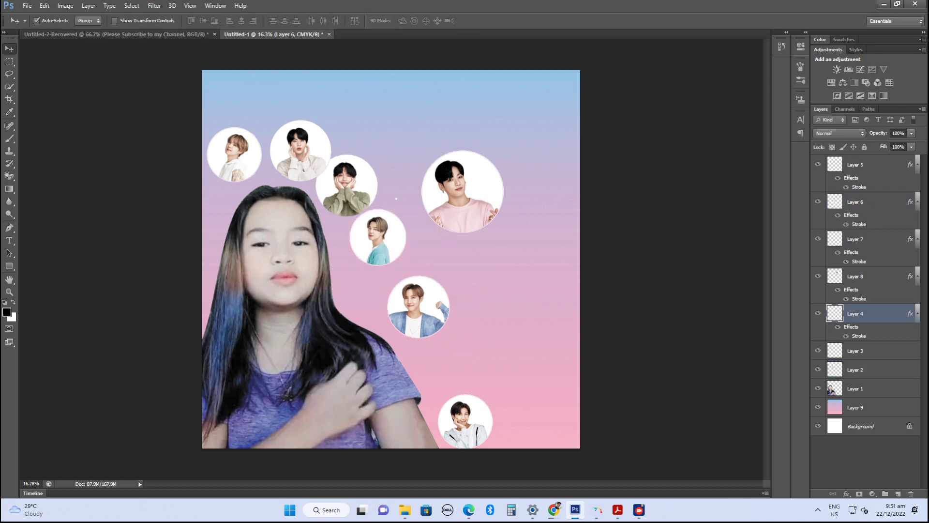
key("ctrl+t")
key("Return")
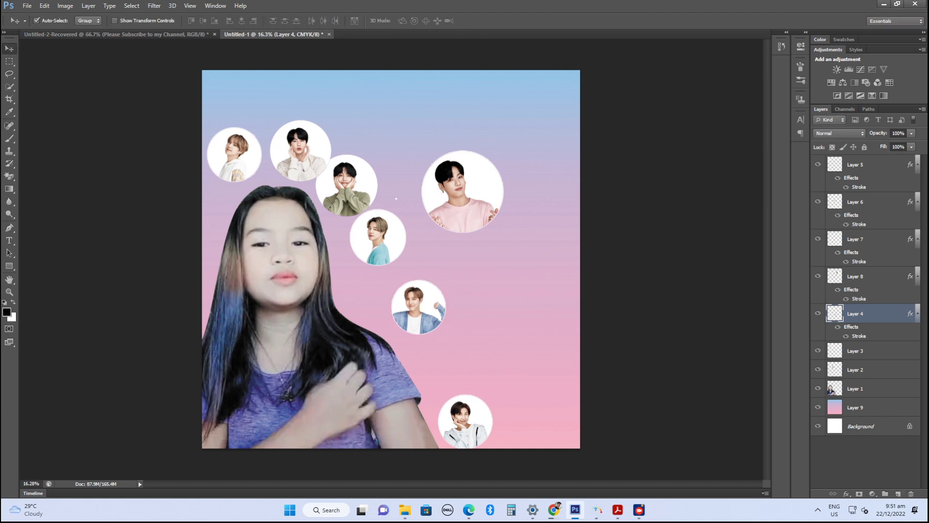
Move the bottom circle into the vacated spot and scale the right-hand circle to about 81% in the arc.
left_click_drag(465, 416, 419, 304)
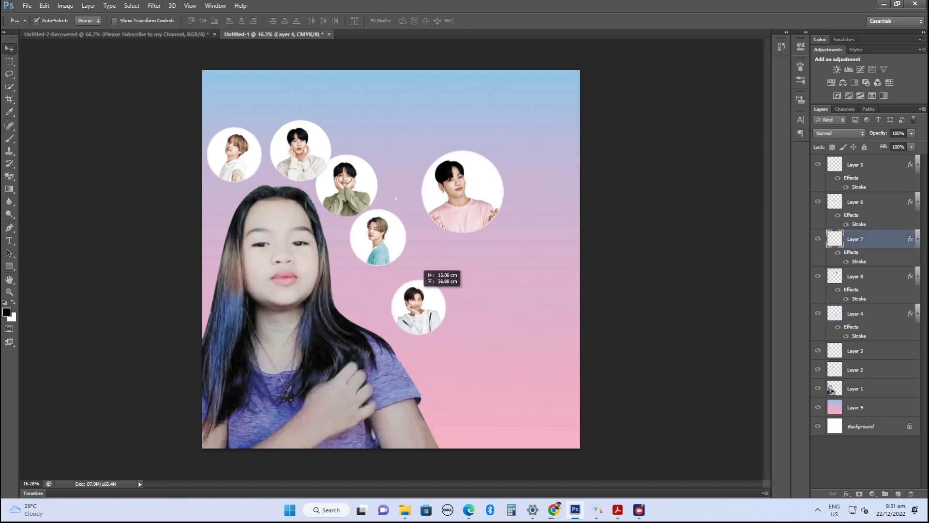
left_click_drag(378, 238, 421, 307)
left_click_drag(462, 193, 419, 299)
key("ctrl+t")
left_click_drag(460, 264, 452, 269)
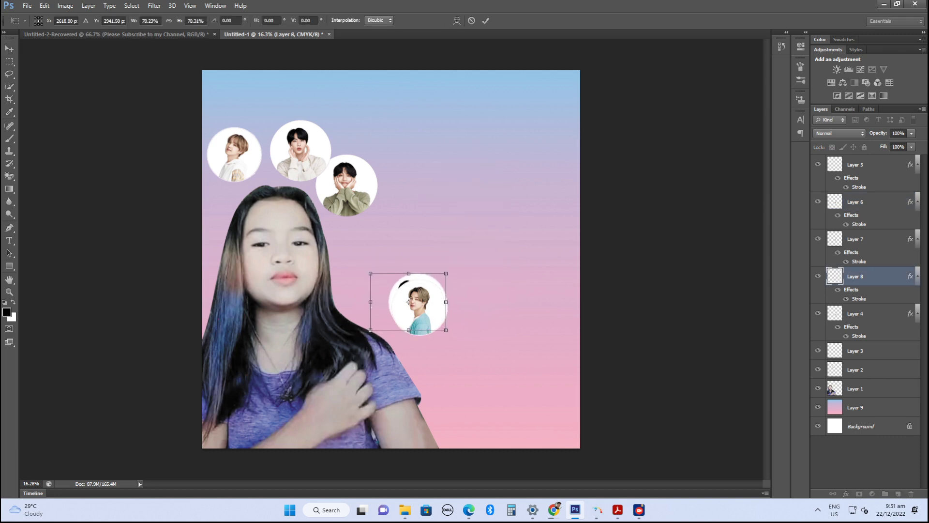
key("Return")
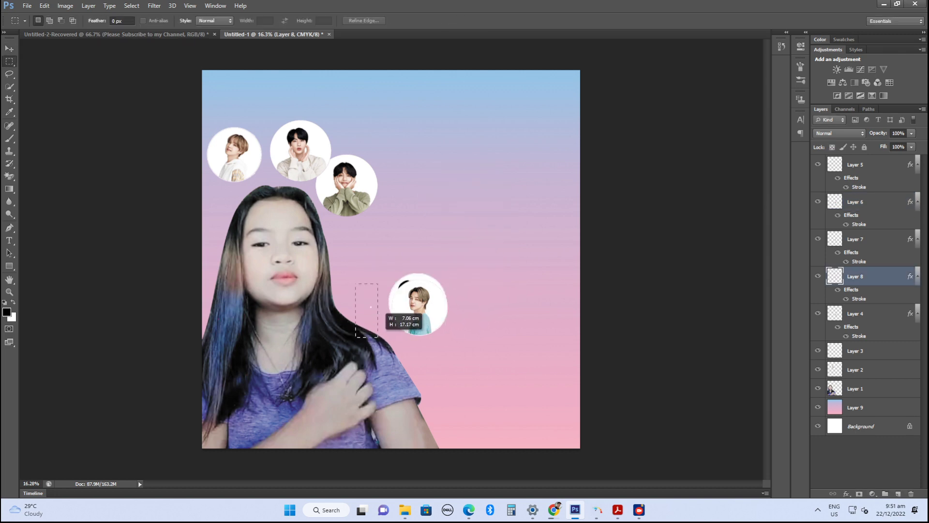
key("ctrl+t")
left_click_drag(418, 304, 420, 308)
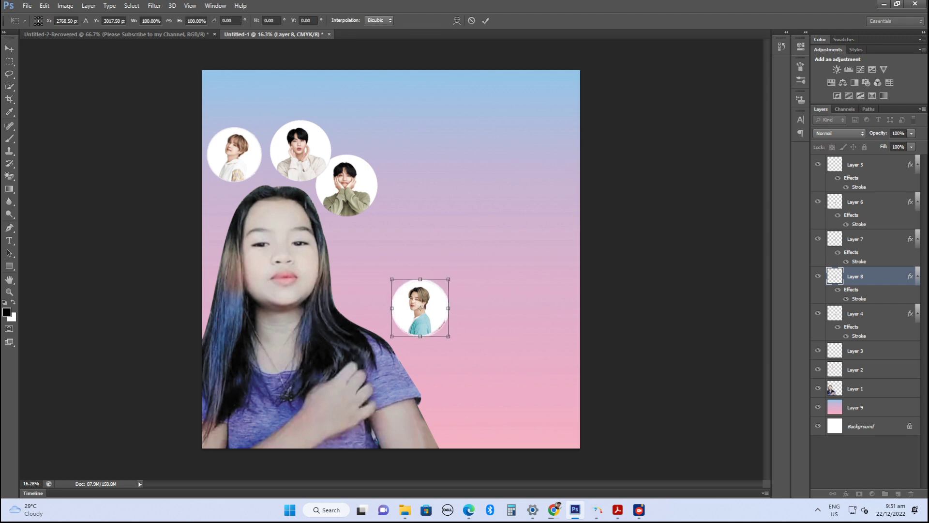
key("Return")
Bring the green-sweater circle and the top circle down into the arc and shift the top-left circle.
left_click_drag(362, 165, 447, 282)
key("ctrl+t")
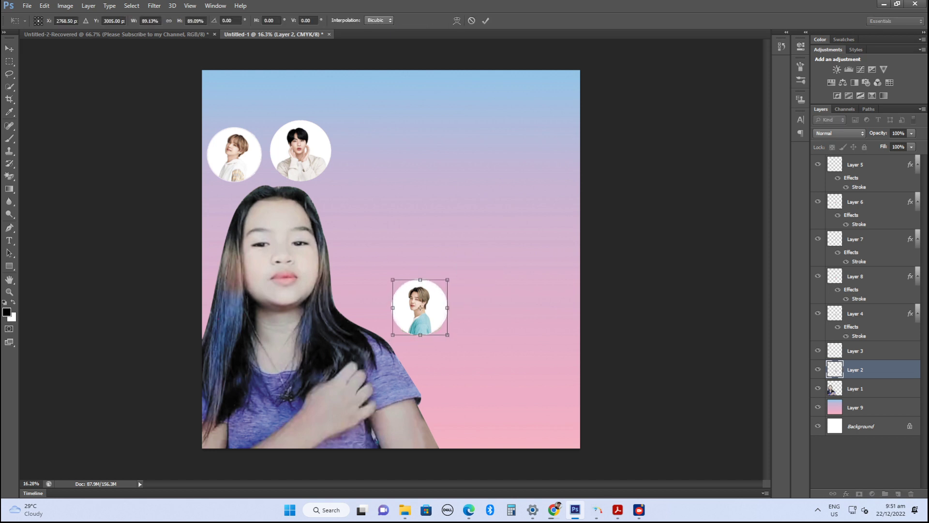
key("Return")
left_click(340, 161)
left_click_drag(319, 133, 446, 280)
key("ctrl+t")
key("Return")
mouse_move(241, 136)
left_mouse_down()
mouse_move(429, 230)
mouse_move(426, 289)
mouse_move(265, 136)
mouse_move(238, 138)
left_mouse_up()
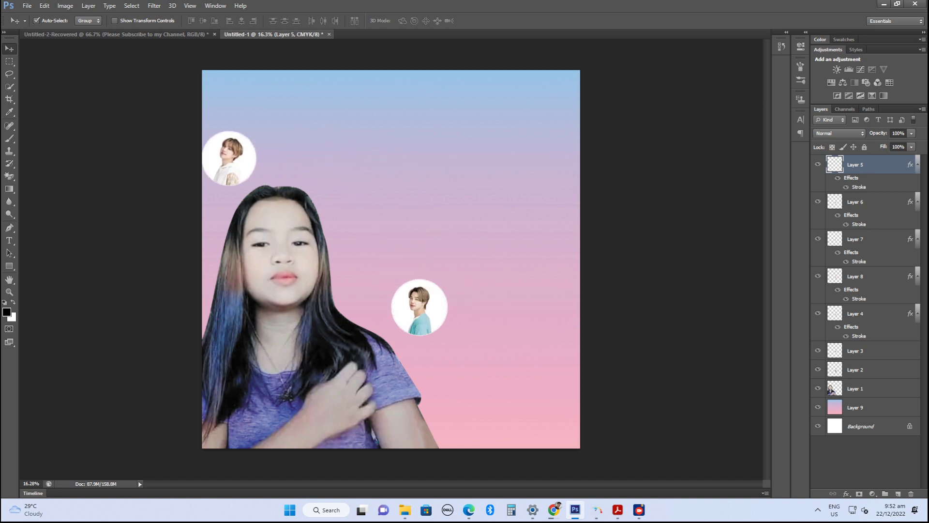
Move the teal-shirt circle up-left and spread the lower circles further down the arc.
left_click_drag(437, 302, 323, 151)
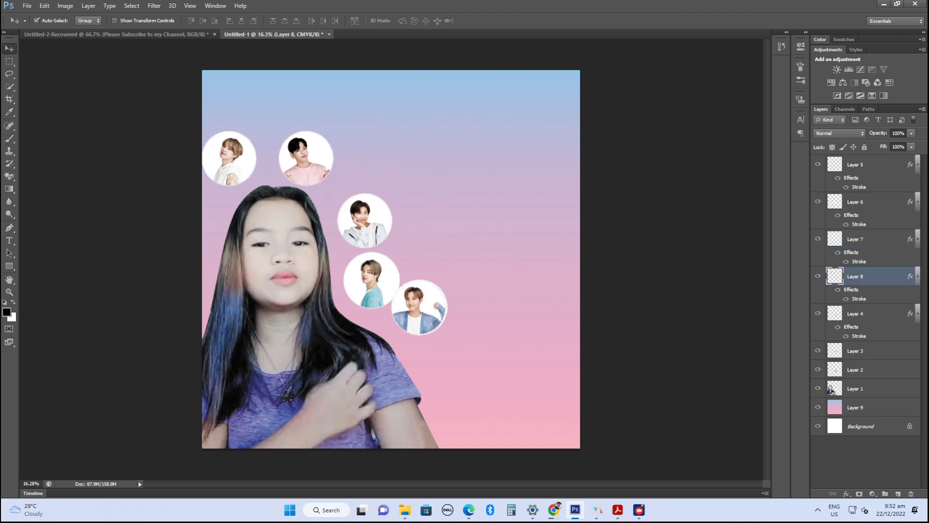
left_click_drag(369, 199, 359, 191)
left_click_drag(434, 300, 483, 417)
left_click_drag(452, 351, 452, 341)
left_click_drag(420, 314, 414, 319)
left_click_drag(381, 264, 384, 249)
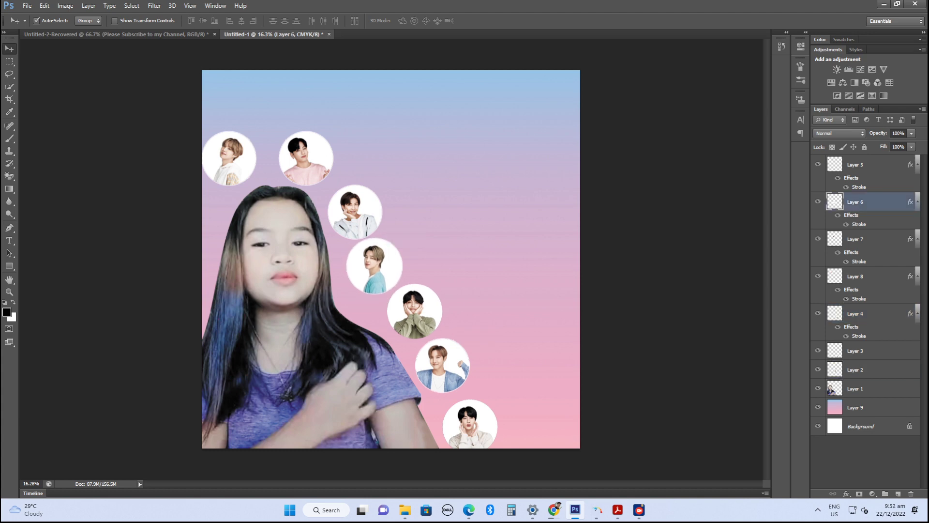
left_click_drag(365, 202, 356, 186)
Fine-tune the white, pink, green-sweater, bottom and blue-jacket circles into an even arc.
left_click_drag(308, 163, 295, 156)
left_click_drag(346, 182, 350, 169)
left_click_drag(375, 264, 381, 241)
left_click_drag(412, 310, 399, 303)
left_click_drag(479, 408, 479, 401)
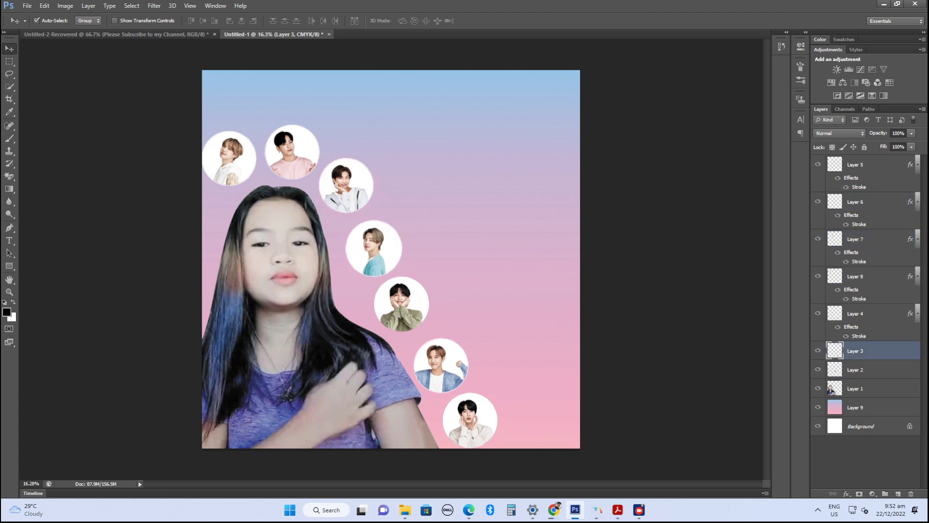
left_click(855, 313)
left_click_drag(449, 348, 444, 341)
With the gradient background layer selected, bring up the Open dialog showing the Desktop files.
left_click(855, 407)
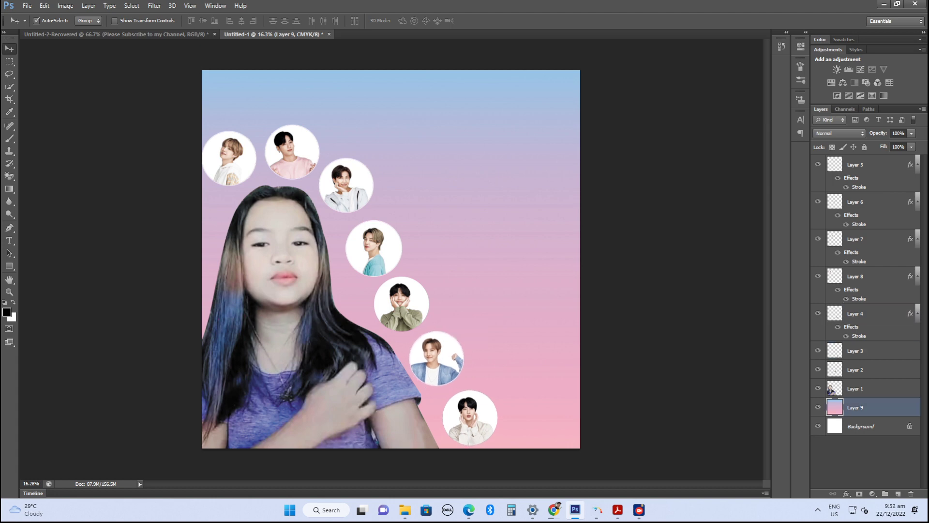
key("alt+BackSpace")
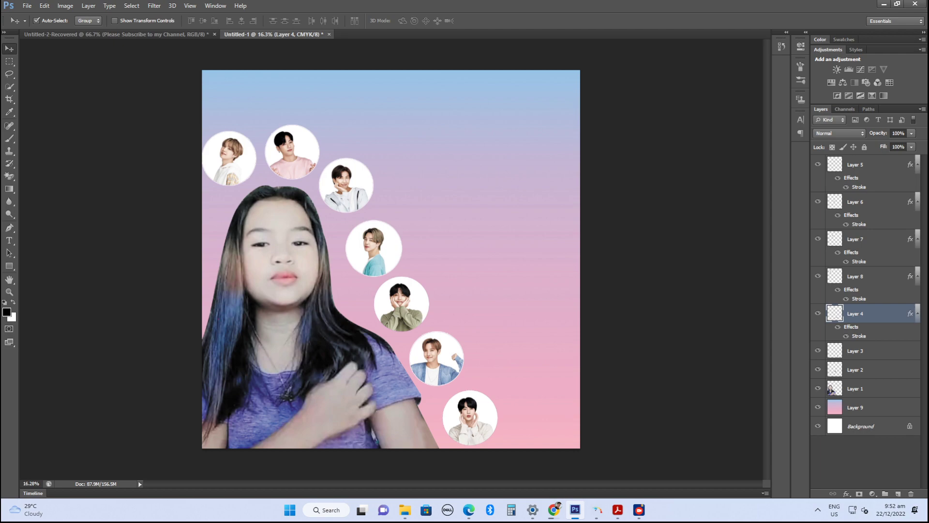
key("ctrl+o")
scroll(533, 261, "down", 3)
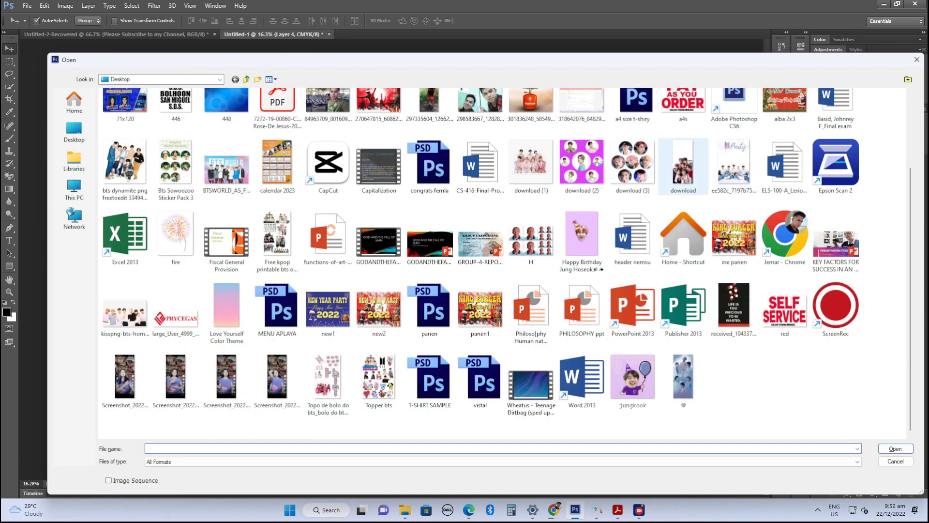
Open download.jpg, cut the whole group photo, close it unsaved, and paste it into the collage.
double_click(682, 165)
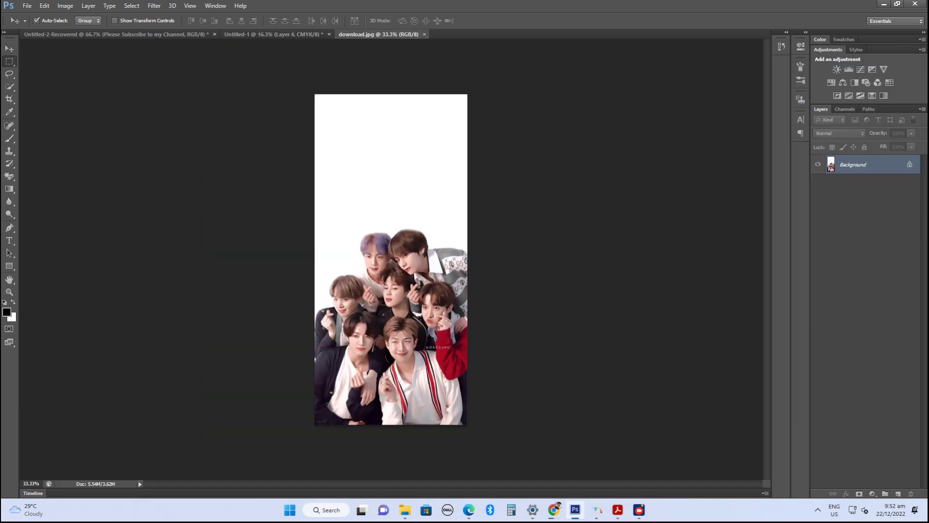
key("m")
key("BackSpace")
key("ctrl+w")
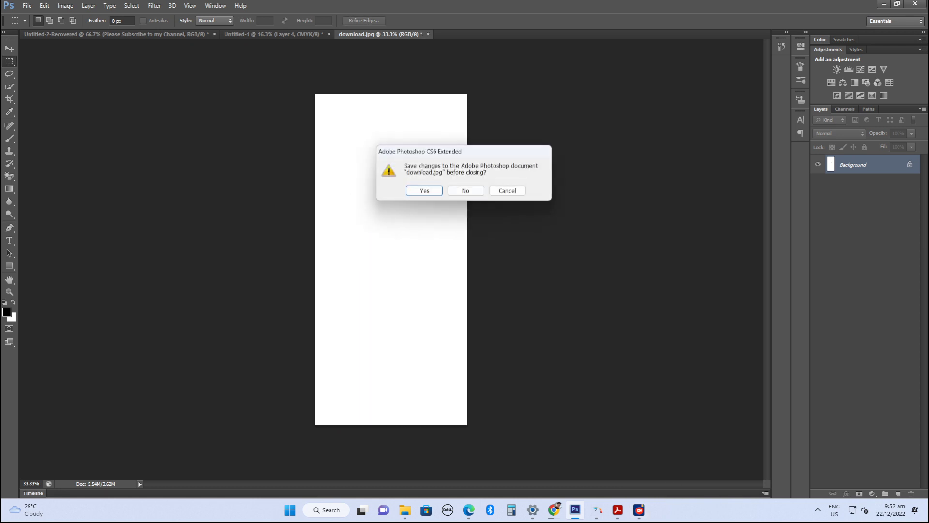
key("n")
key("ctrl+v")
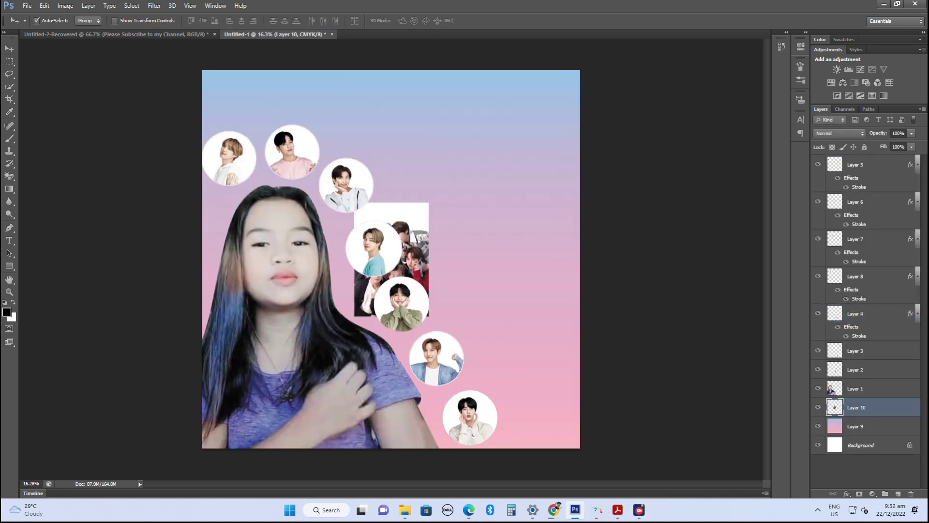
Enlarge the pasted group photo, move it to the lower right, and nudge the bottom circle.
key("ctrl+t")
key("Return")
key("e")
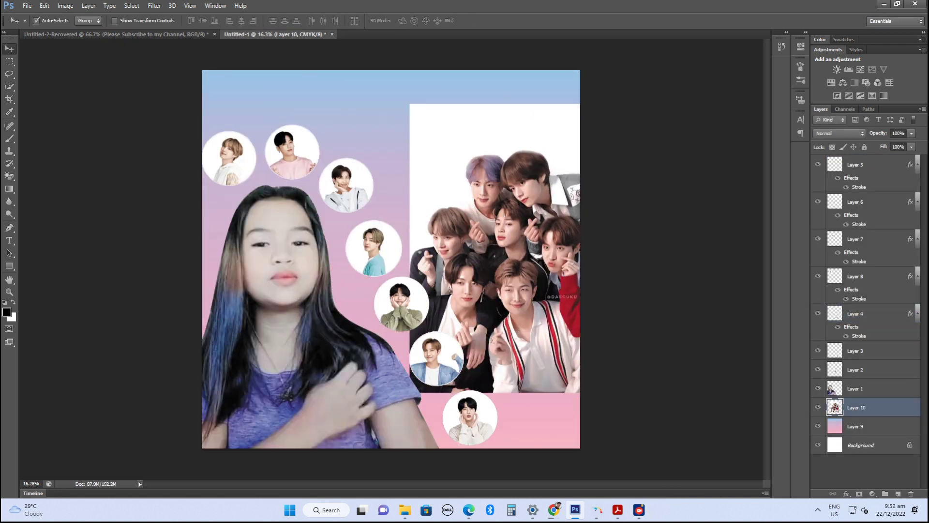
key("v")
left_click_drag(546, 254, 535, 332)
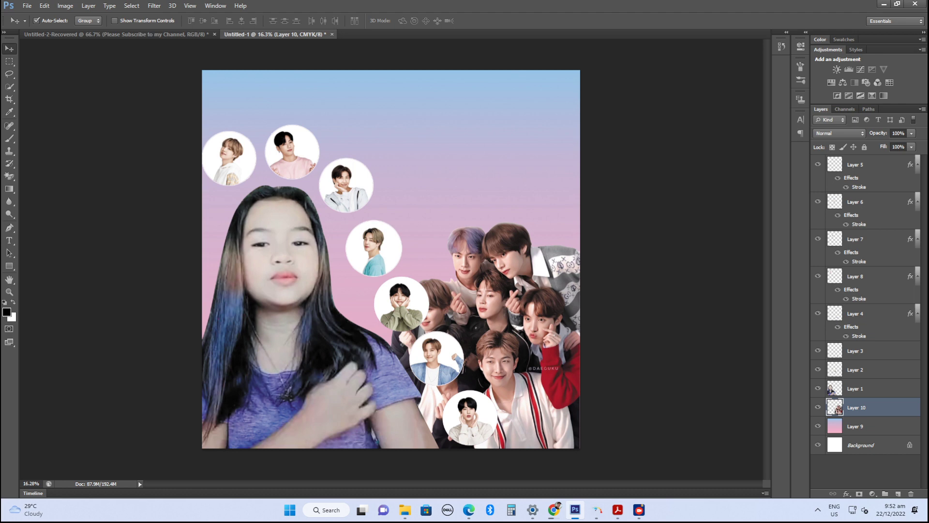
left_click_drag(472, 400, 420, 416)
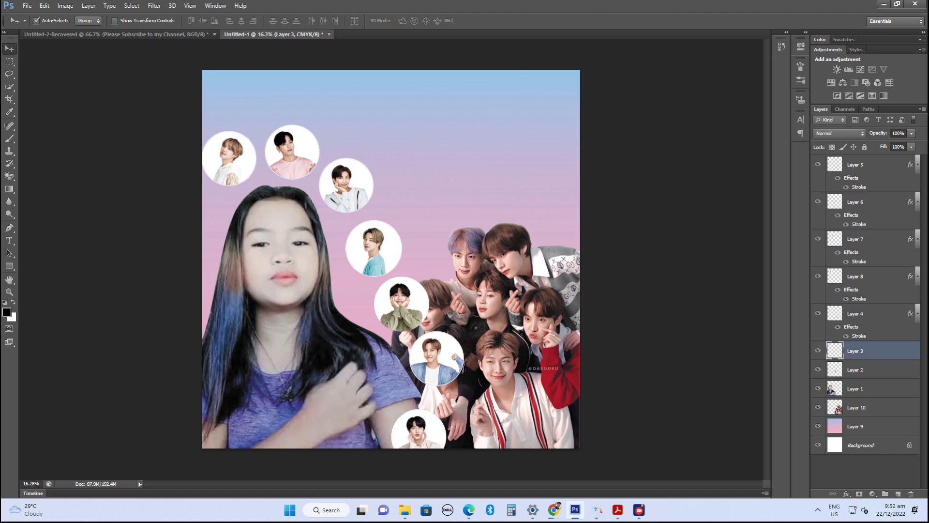
Shrink the top-left circle, then try resizing the pink-shirt circle and undo it.
key("alt+bracketright")
key("alt+bracketright")
key("ctrl+t")
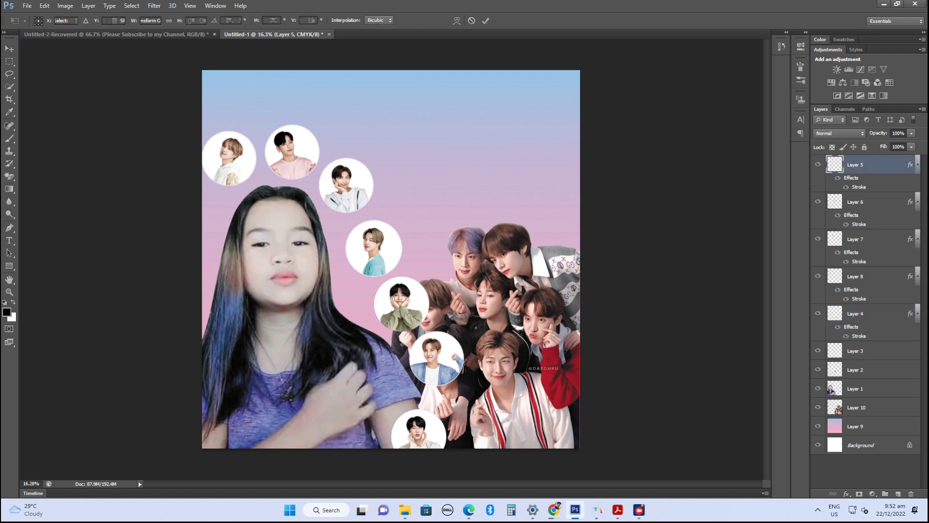
left_click_drag(257, 130, 247, 141)
key("Return")
key("alt+bracketleft")
key("alt+bracketleft")
key("alt+bracketleft")
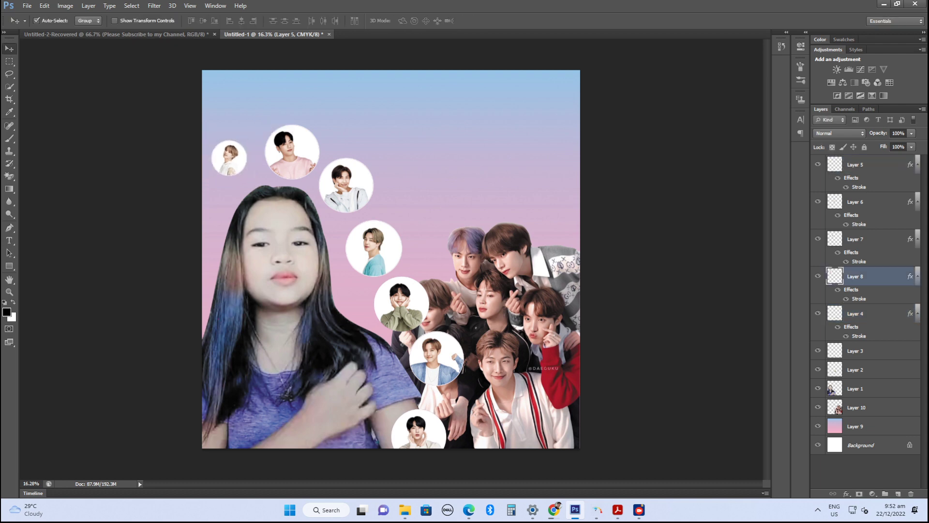
key("ctrl+t")
left_click_drag(318, 125, 306, 138)
key("Return")
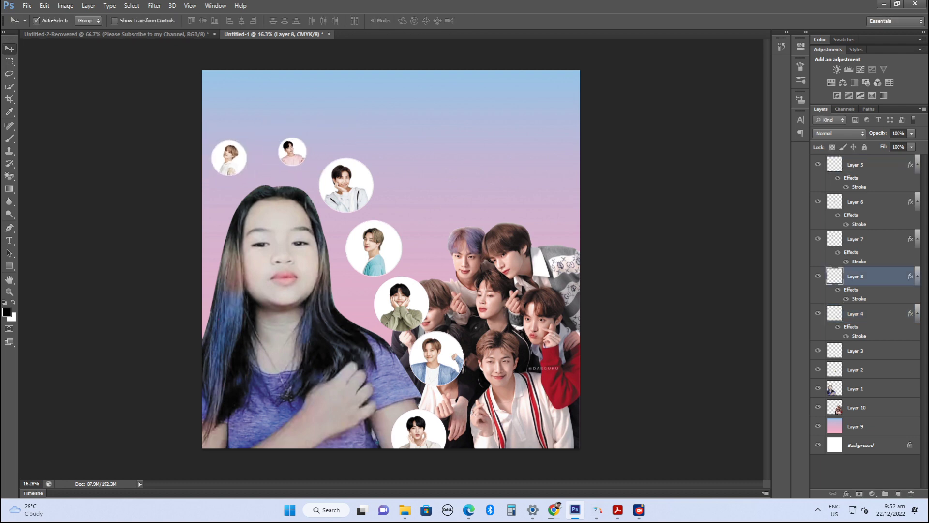
key("ctrl+z")
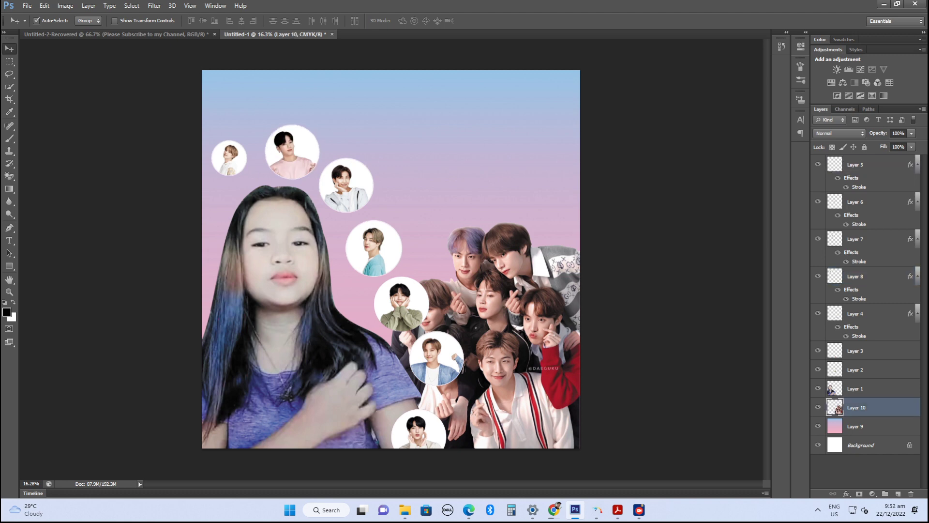
key("alt+bracketright")
key("alt+bracketright")
Select all circle layers, scale them together to 55.6%, and move them beside the girl's head.
key("alt+shift+bracketright")
key("alt+shift+bracketright")
key("alt+shift+bracketright")
key("alt+shift+bracketright")
key("alt+shift+bracketright")
key("alt+shift+bracketright")
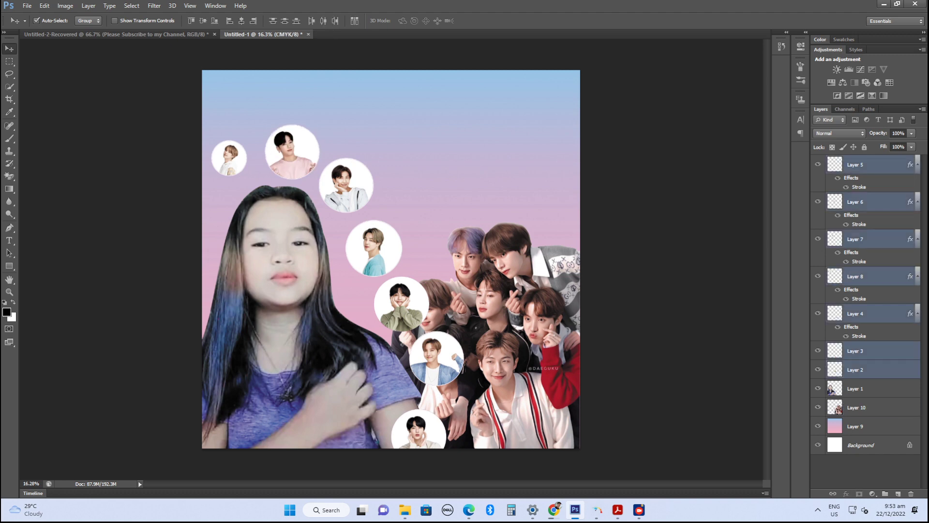
key("ctrl+t")
left_click_drag(464, 125, 408, 200)
key("Return")
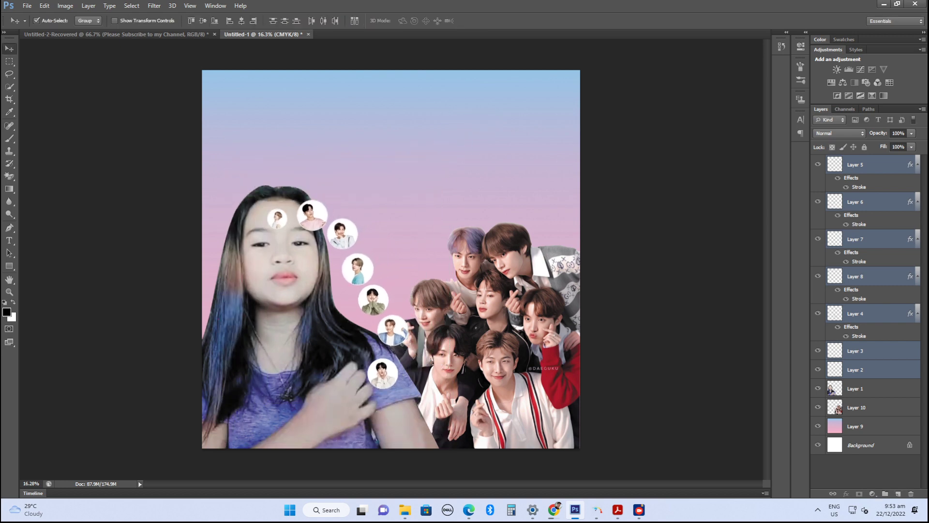
left_click_drag(377, 284, 361, 222)
Delete the BTS group photo layer from the collage.
left_click(855, 426)
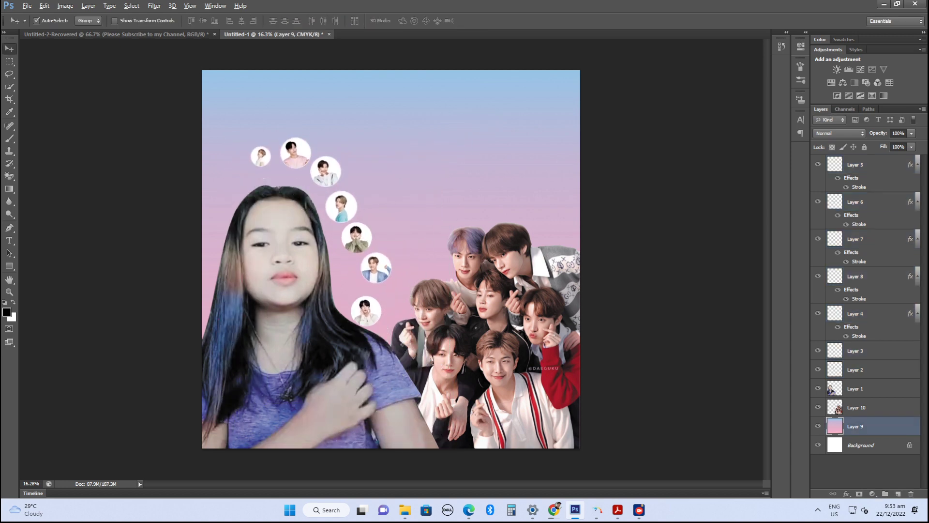
scroll(427, 295, "up", 2)
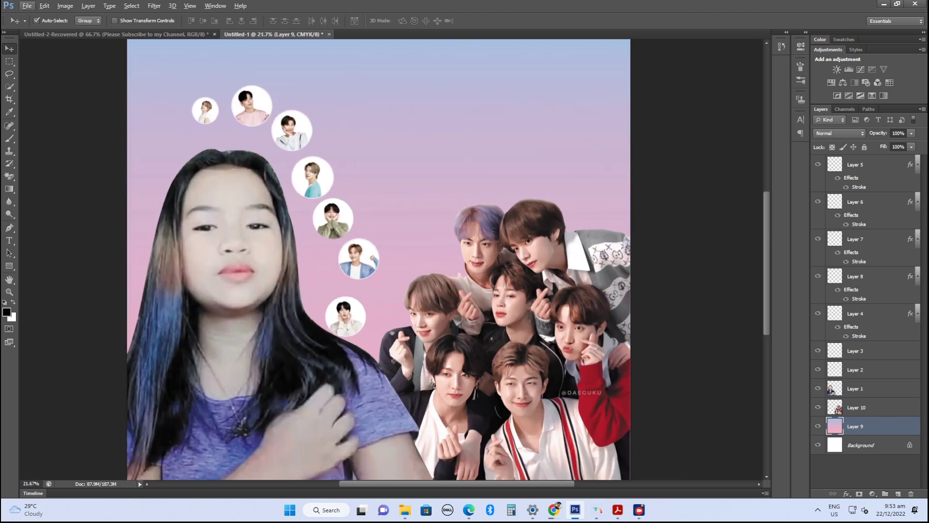
left_click(855, 407)
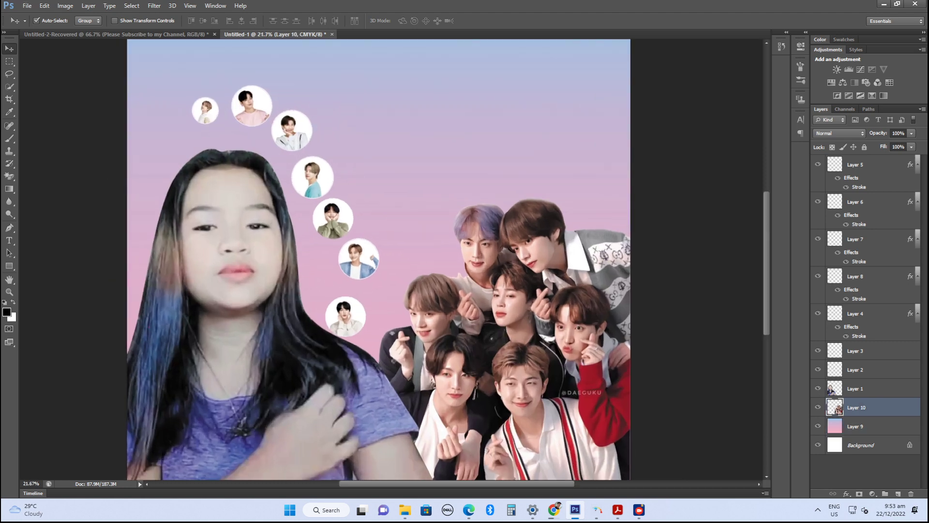
key("ctrl+z")
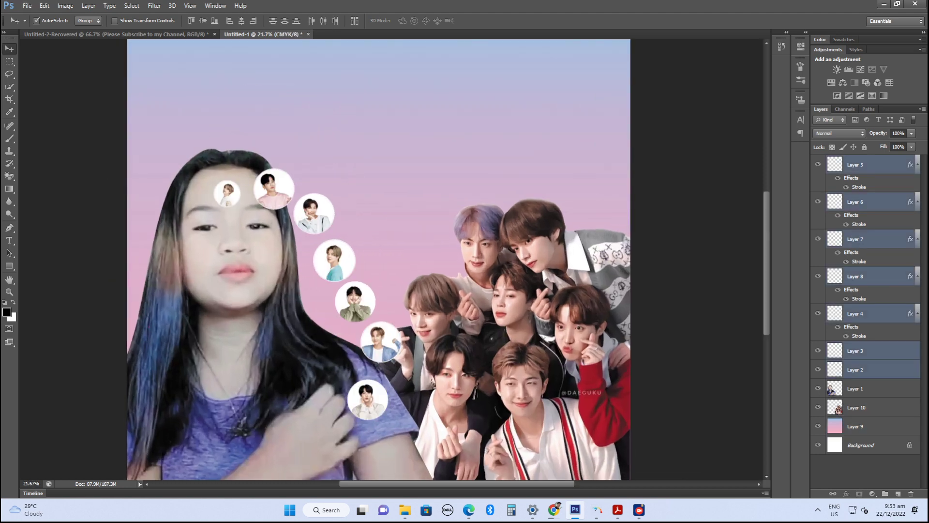
key("ctrl+z")
key("ctrl+z")
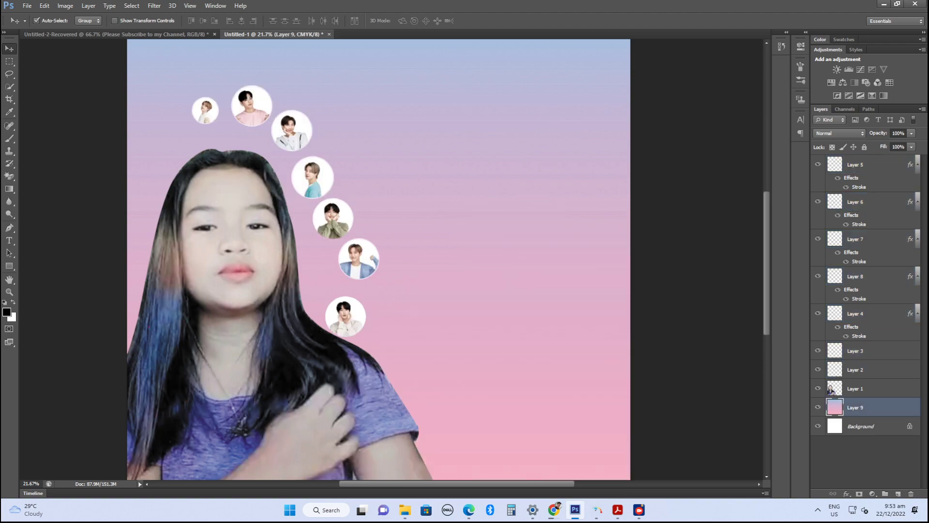
key("ctrl+o")
Open the download photo and trace a pen path around the white area, turning it into a selection.
double_click(683, 261)
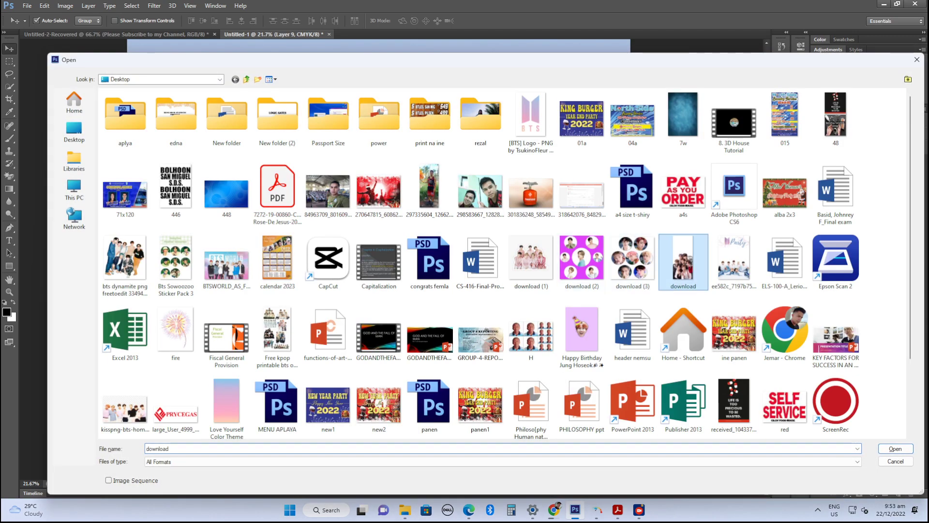
scroll(422, 261, "up", 3)
scroll(353, 288, "up", 4)
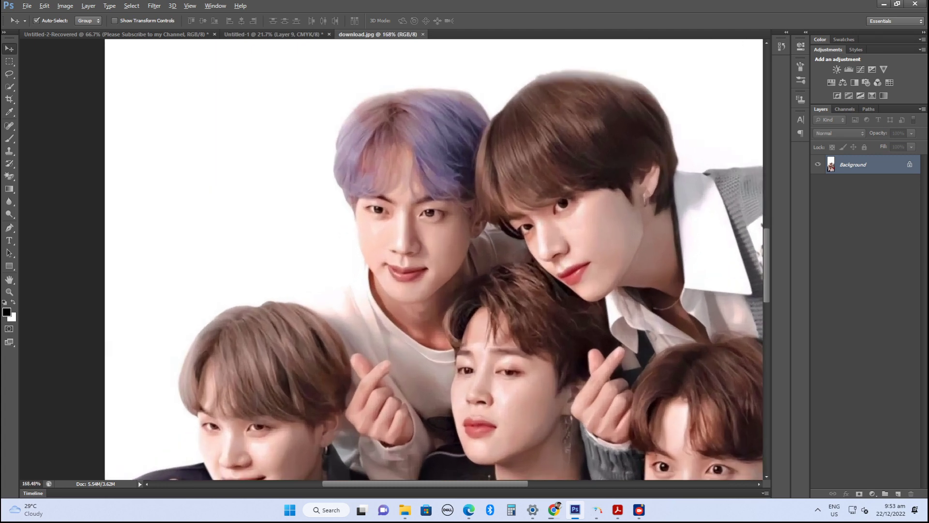
key("p")
scroll(340, 278, "up", 2)
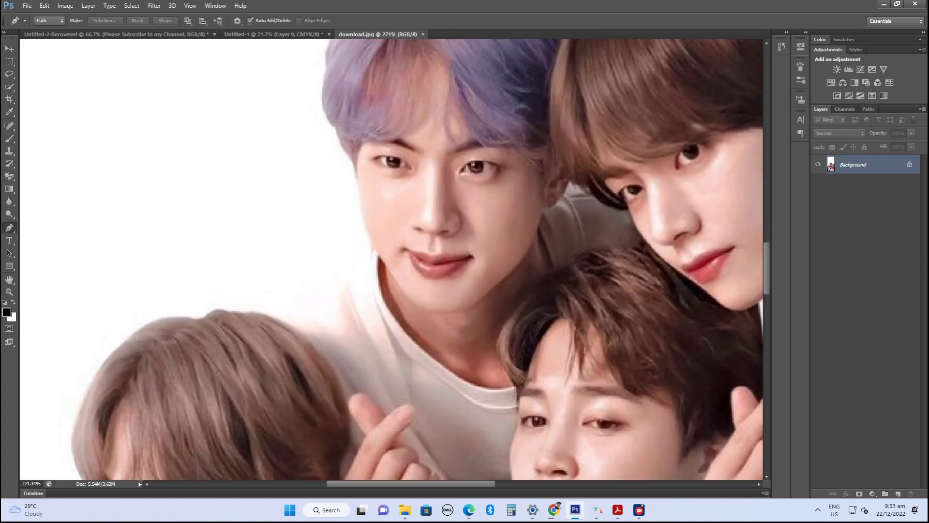
scroll(355, 225, "up", 2)
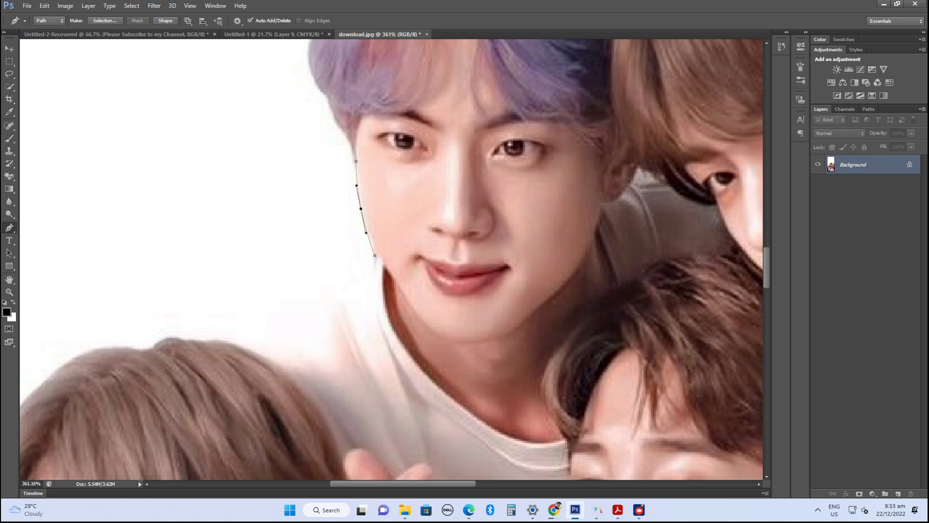
scroll(317, 317, "down", 7)
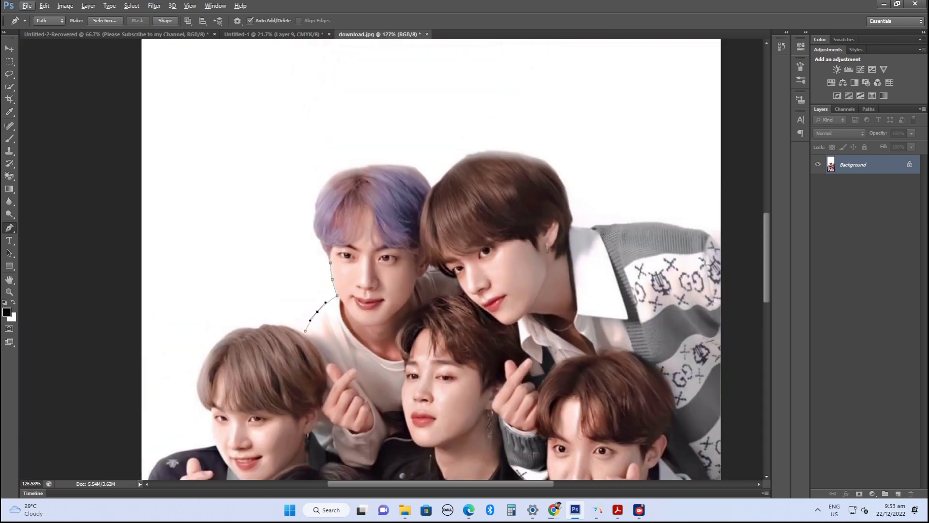
left_click(284, 309)
left_click_drag(211, 288, 197, 269)
left_click_drag(193, 207, 195, 203)
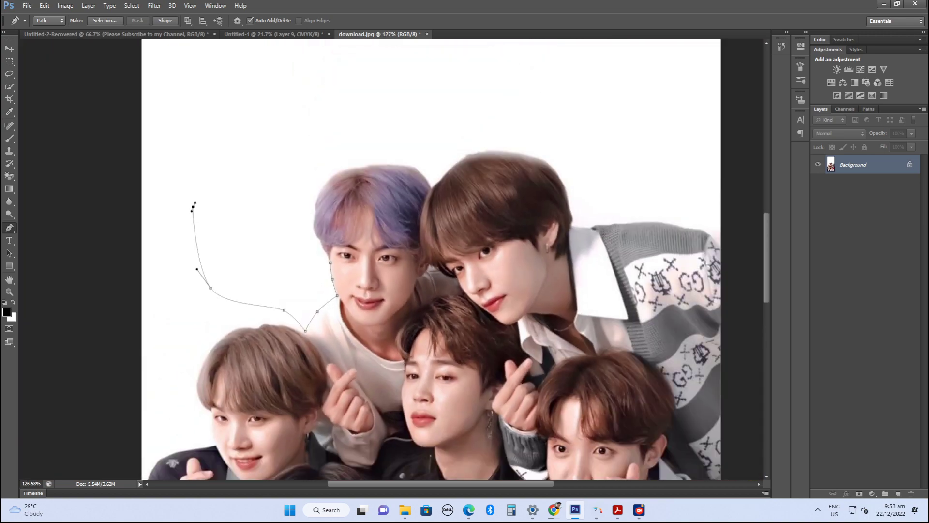
scroll(297, 260, "up", 3)
left_click_drag(304, 256, 309, 256)
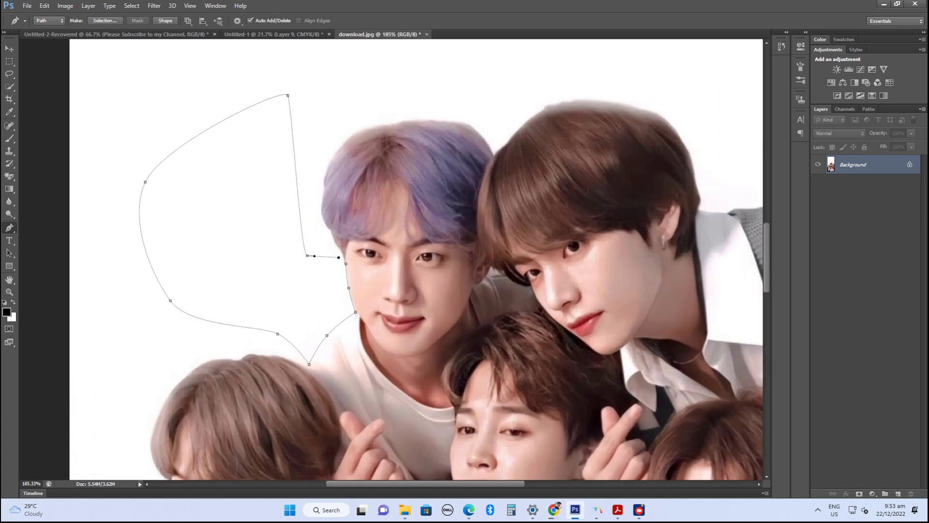
key("Return")
Unlock the background as Layer 0, delete the selected white area, and apply Levels with 25.
scroll(416, 259, "down", 5)
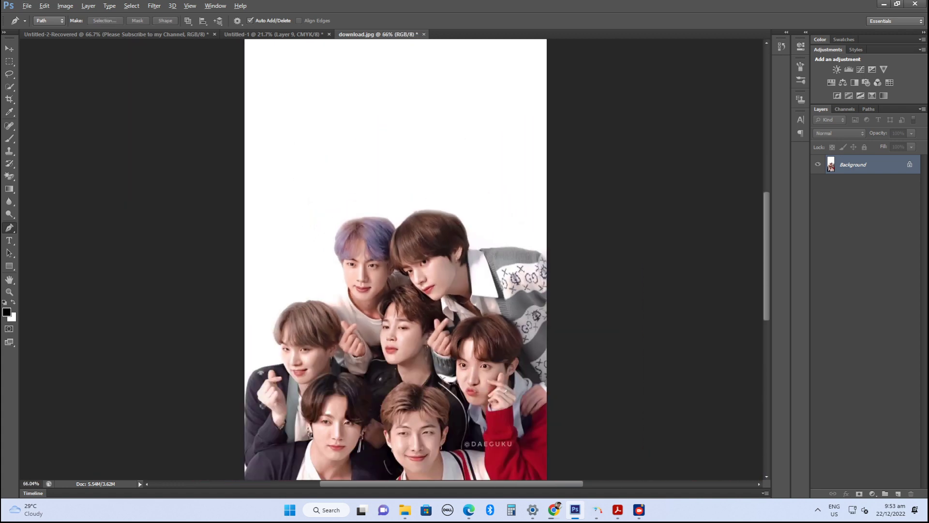
double_click(853, 165)
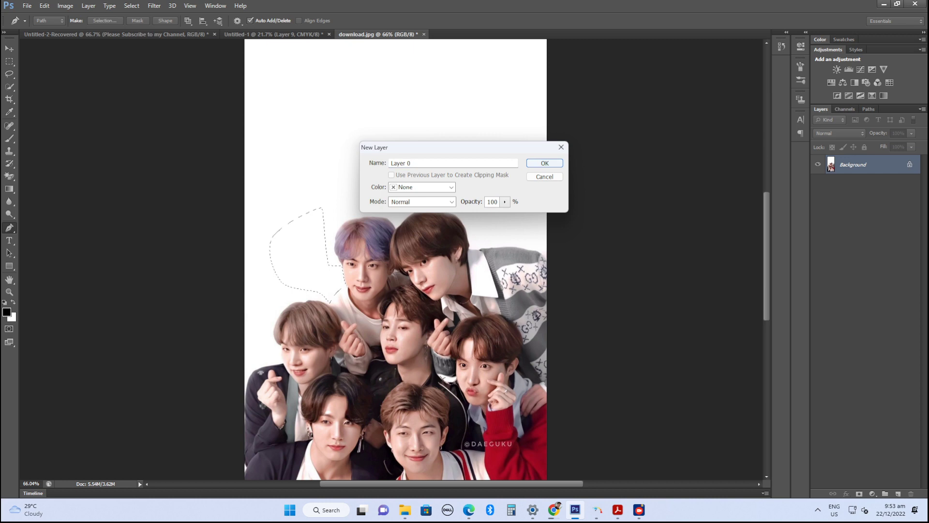
key("Return")
key("Delete")
key("ctrl+l")
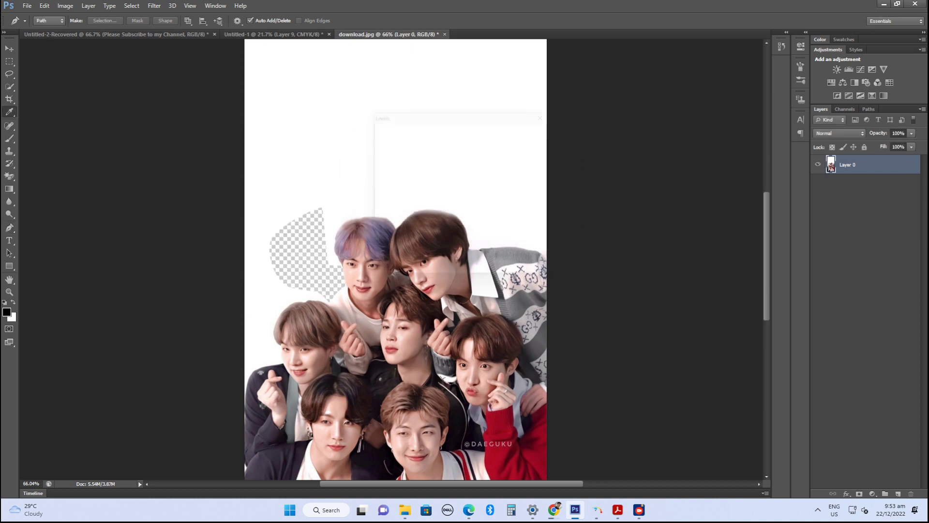
type("25")
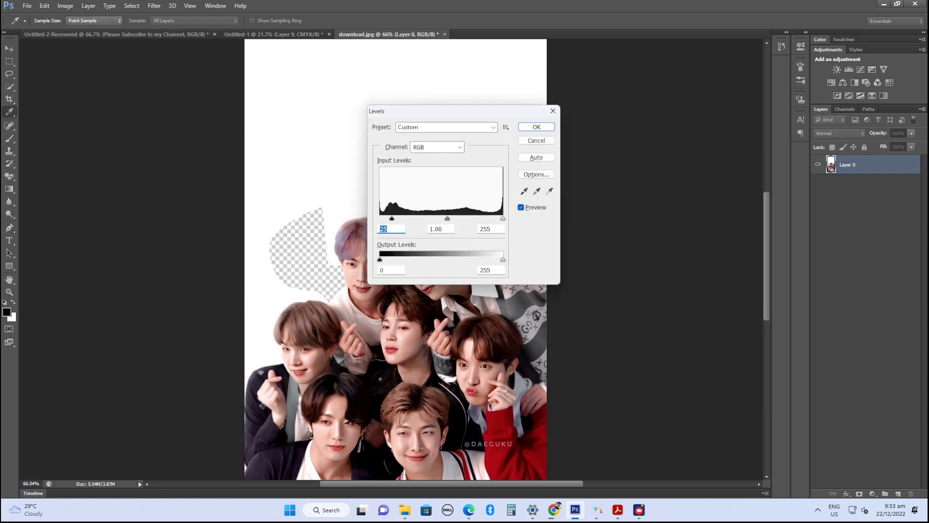
key("Return")
Undo a Magic Eraser attempt, then pen-outline the white area near the hair and delete it.
key("shift+e")
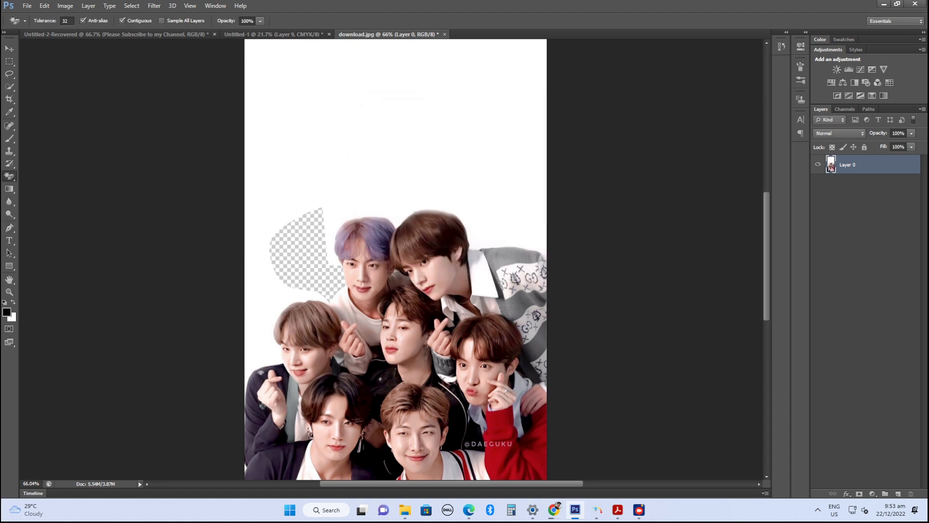
left_click(395, 121)
key("ctrl+z")
scroll(327, 313, "up", 5)
scroll(391, 260, "left", 5)
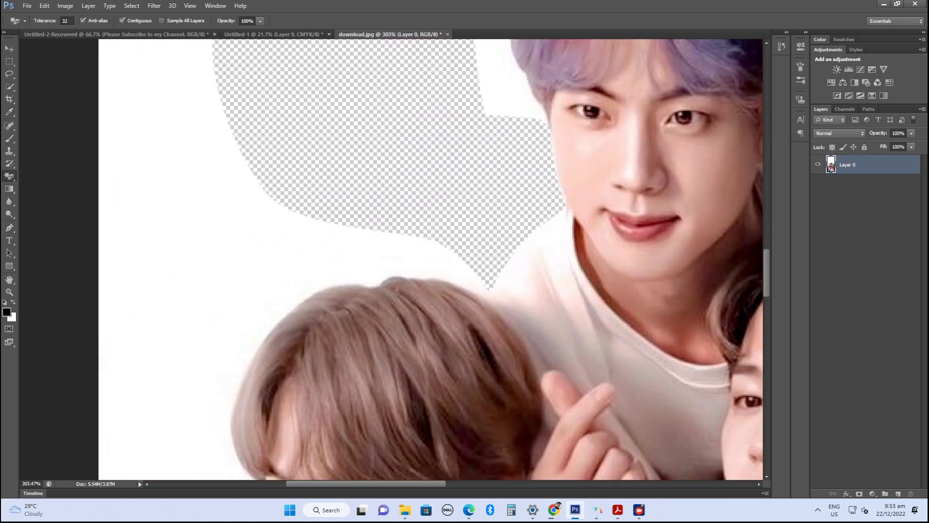
key("p")
scroll(470, 210, "up", 1)
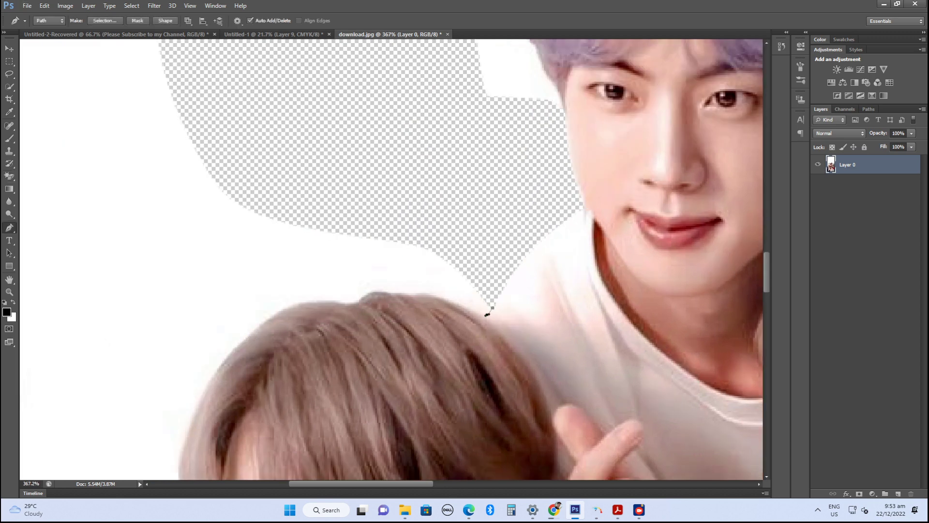
left_click_drag(427, 296, 425, 292)
key("ctrl+Return")
key("Delete")
Drag the cut-out BTS group photo into the poster and close download.jpg.
key("v")
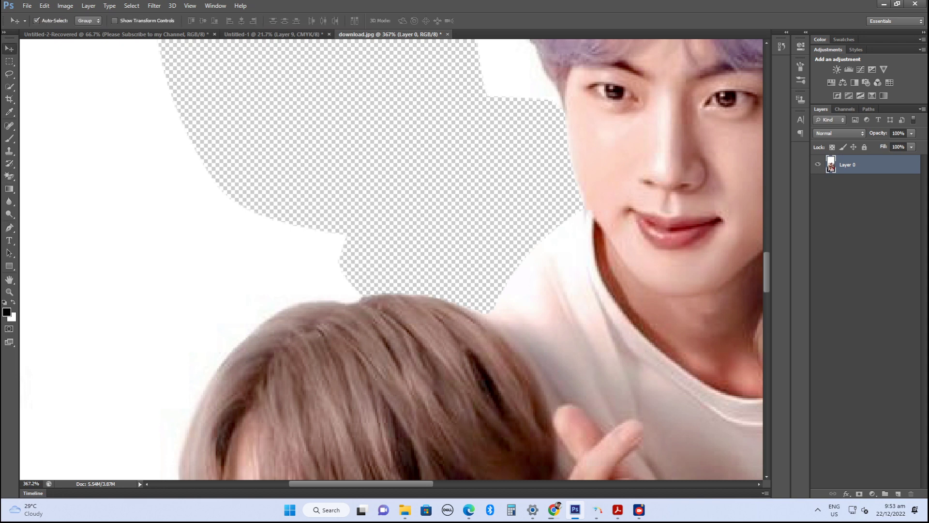
key("ctrl+0")
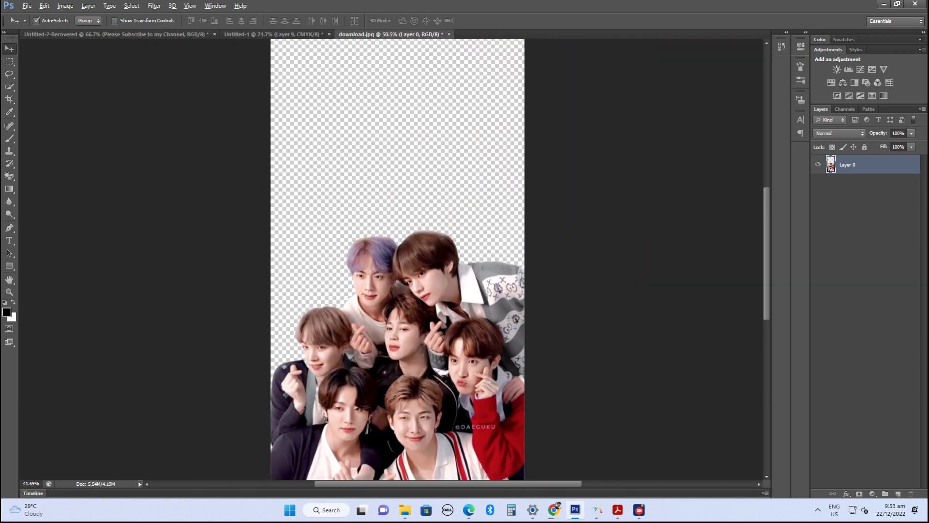
scroll(396, 259, "down", 2)
key("v")
key("Escape")
key("Escape")
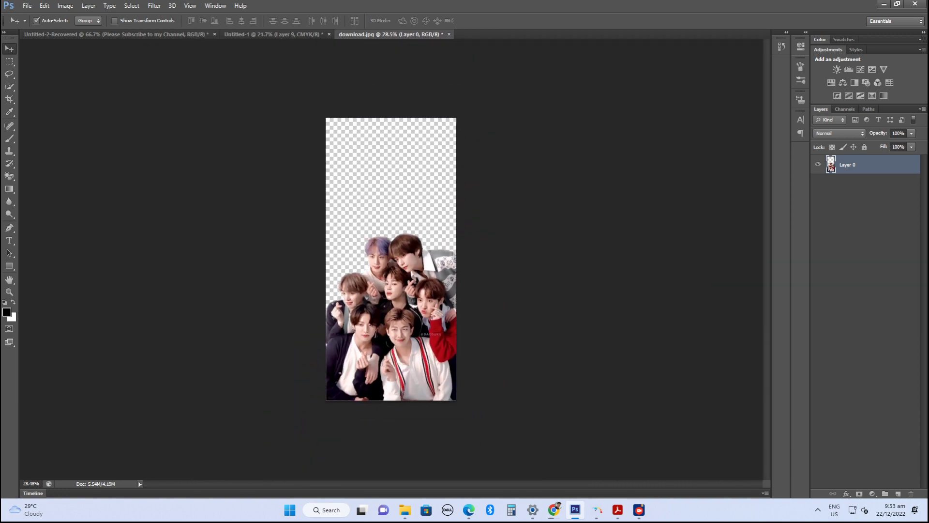
left_click_drag(382, 34, 426, 112)
left_click_drag(448, 314, 564, 271)
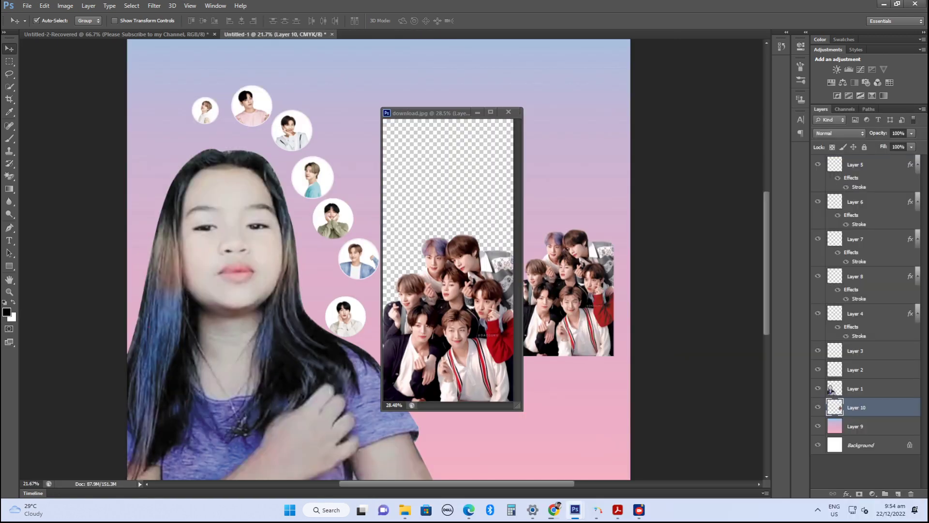
key("ctrl+w")
Close the photo without saving, enlarge the BTS group photo to about 324%, and nudge it up.
key("Return")
scroll(391, 258, "down", 3)
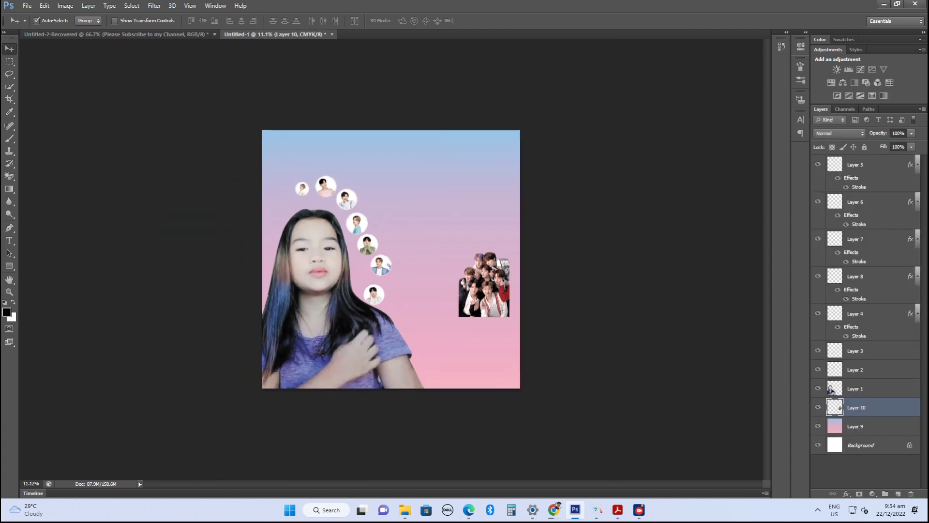
key("ctrl+t")
left_click_drag(483, 289, 543, 201)
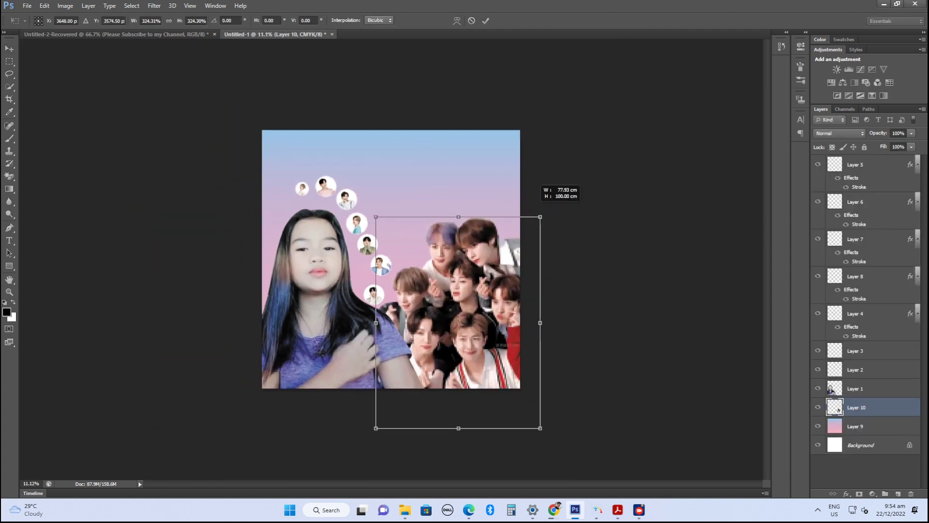
key("Return")
left_click_drag(508, 319, 509, 299)
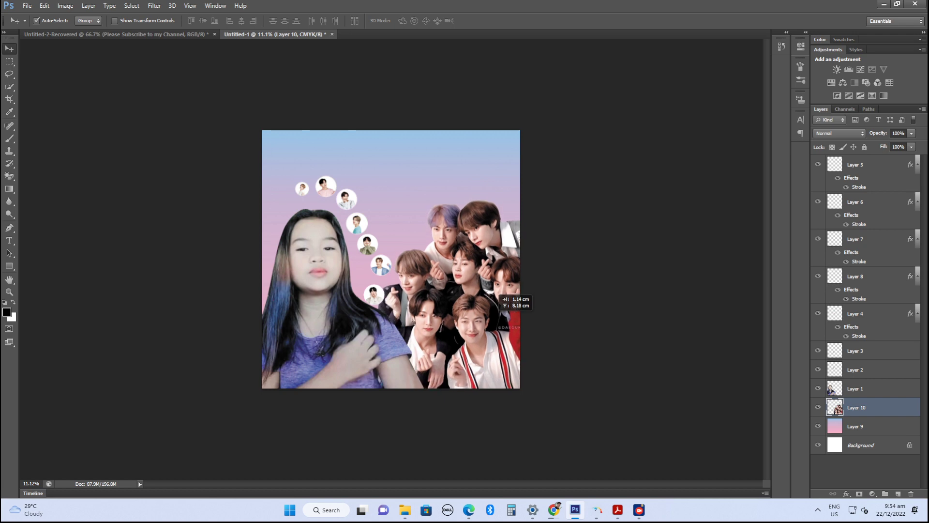
Move the member circles up and left along the arc, including the white-shirt and smallest circles.
scroll(391, 260, "up", 1)
scroll(302, 295, "up", 3)
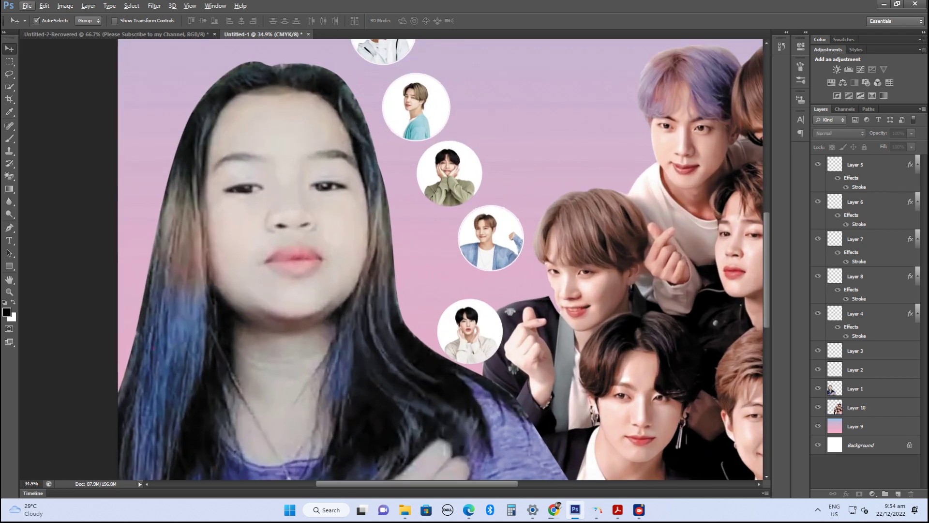
left_click(449, 291)
left_click_drag(480, 217, 479, 349)
left_click_drag(503, 293, 474, 268)
left_click_drag(476, 211, 456, 185)
left_click_drag(435, 291, 473, 417)
left_click_drag(469, 264, 374, 256)
left_click_drag(338, 261, 278, 319)
Nudge the pink-shirt circle left and bring the smallest circle onto it.
scroll(279, 319, "down", 3, "alt")
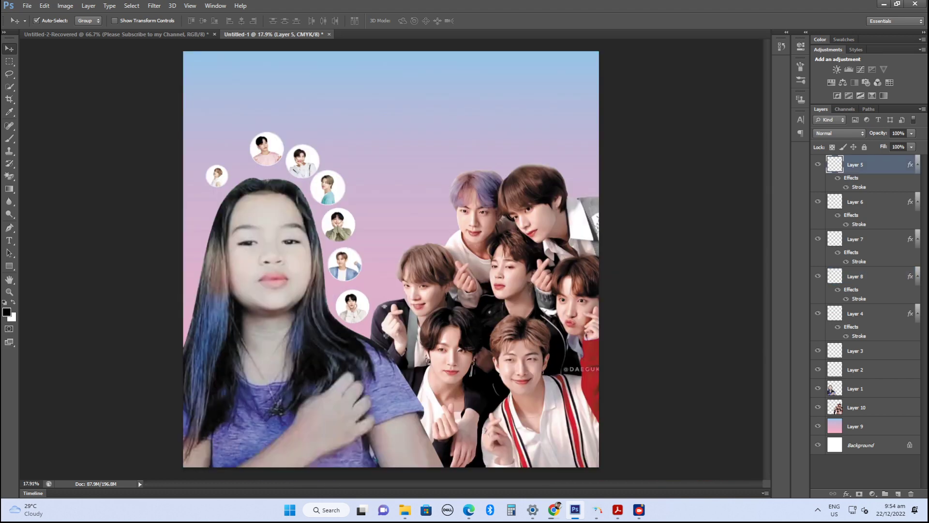
scroll(222, 155, "up", 5, "alt")
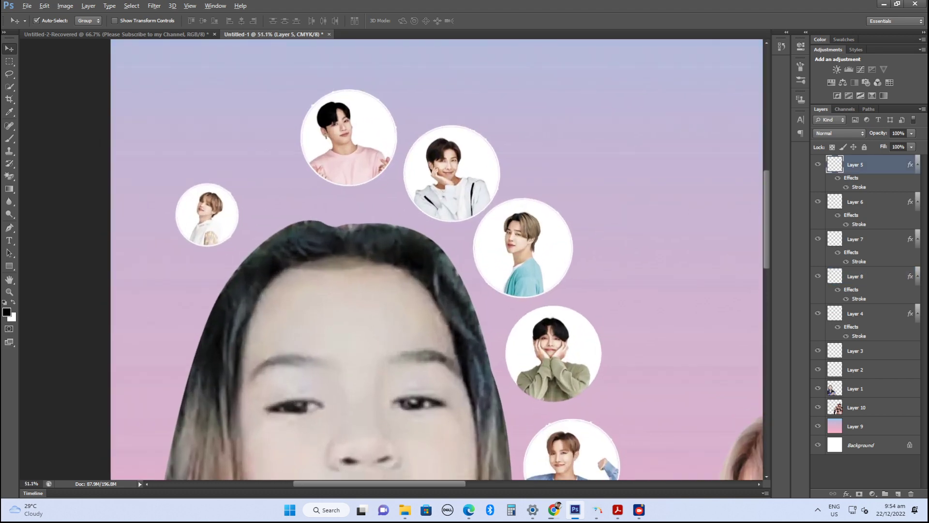
left_click_drag(357, 141, 339, 139)
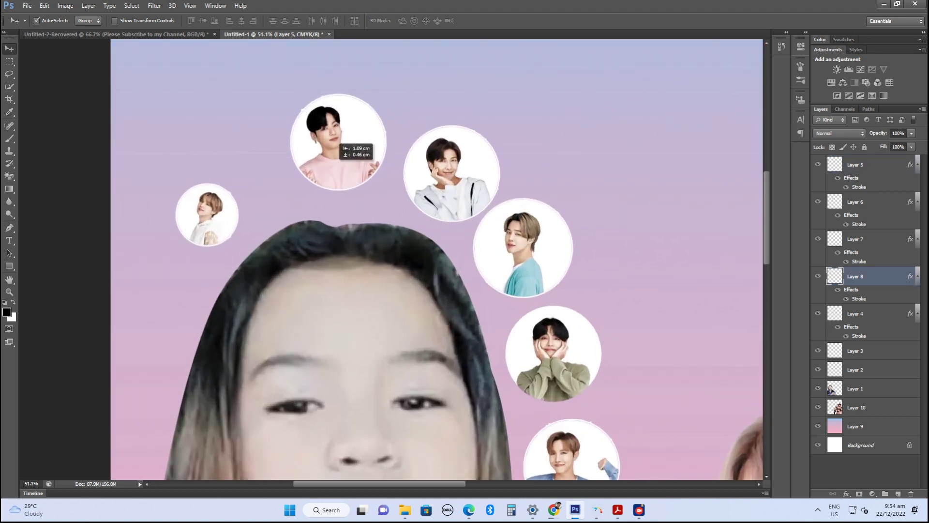
left_click_drag(207, 215, 331, 142)
Scale the smallest circle up to match the others and place it at the arc's start above the girl's head.
key("ctrl+t")
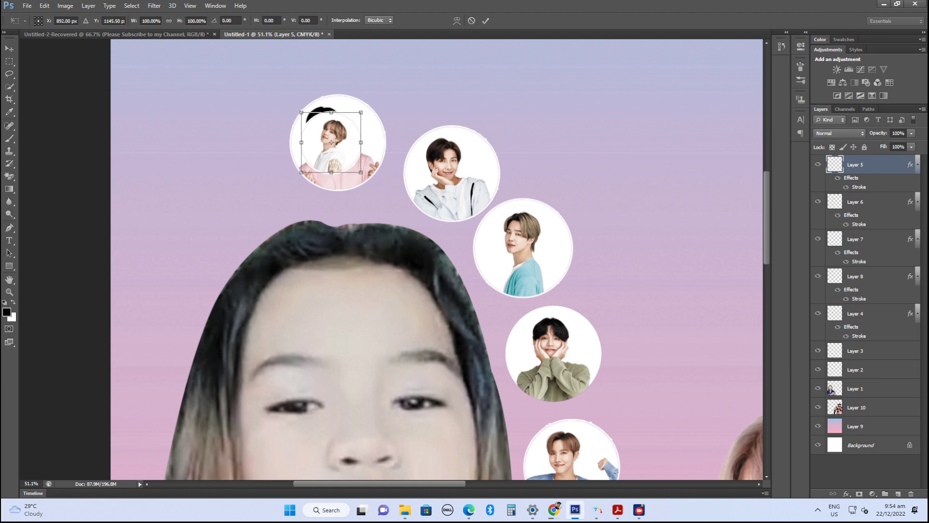
left_click_drag(360, 112, 386, 88)
key("Return")
left_click_drag(365, 121, 251, 152)
scroll(367, 118, "down", 3, "alt")
scroll(368, 119, "up", 2, "alt")
scroll(208, 114, "up", 4, "alt")
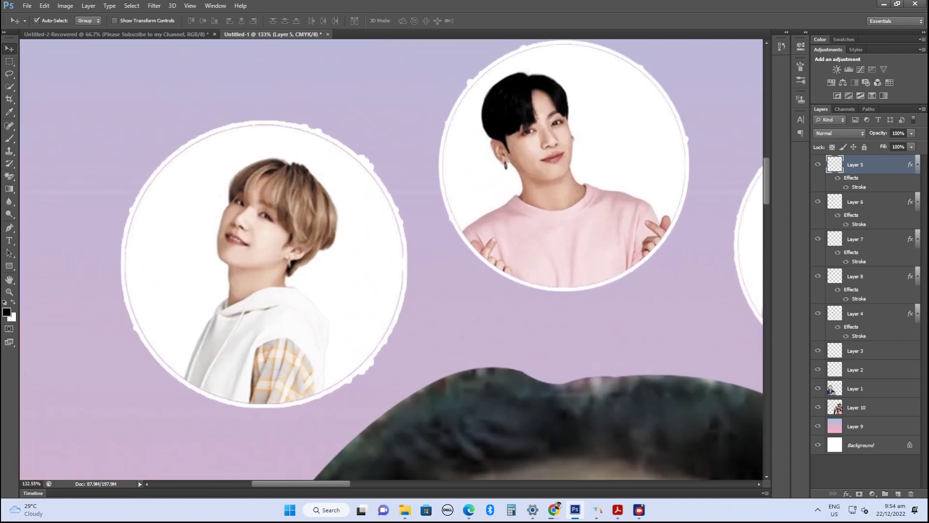
key("p")
scroll(746, 299, "down", 2, "alt")
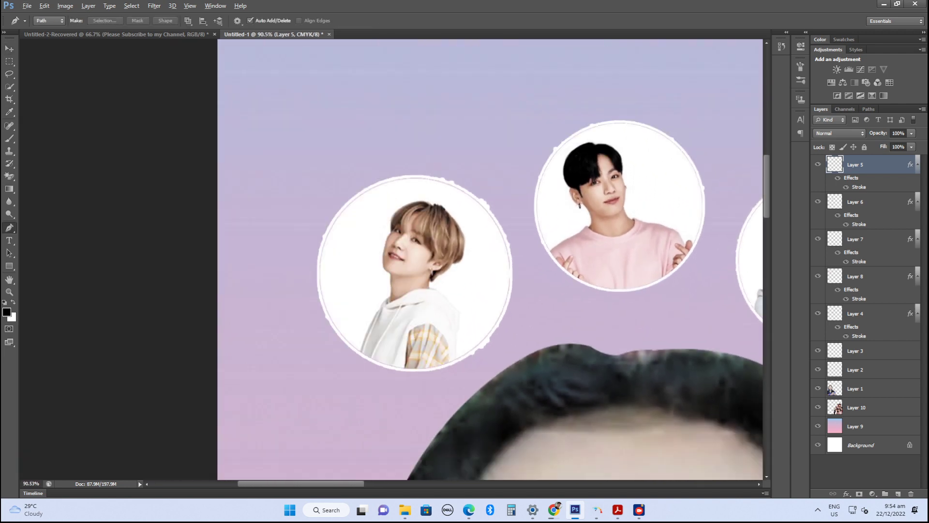
Group all the member circle layers together.
left_click(855, 369, "shift")
key("ctrl+g")
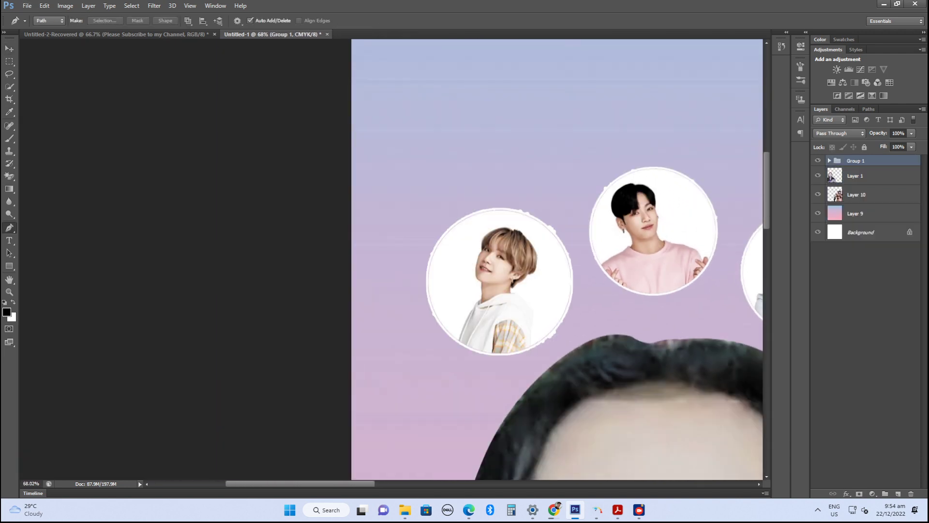
right_click(855, 161)
key("Escape")
Give the circle group a red 30 px stroke outline.
left_click(335, 166)
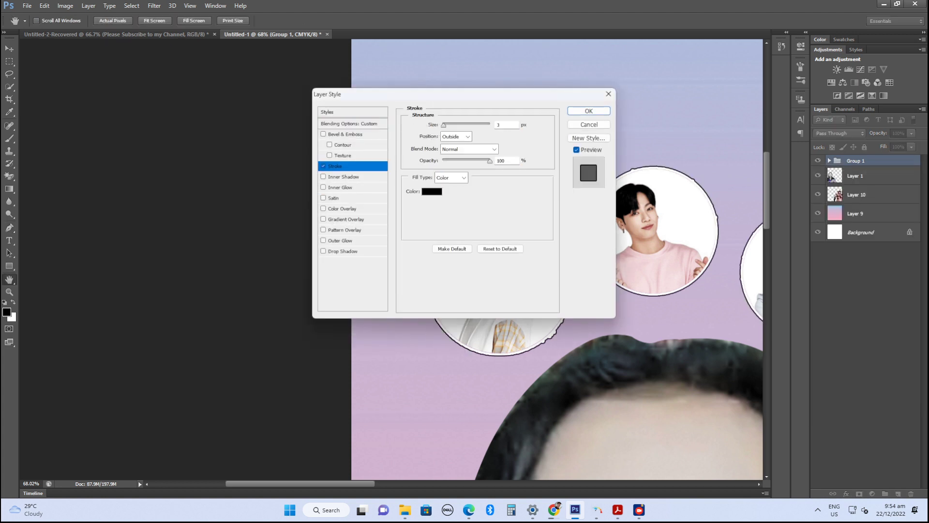
left_click(431, 191)
left_click(452, 159)
left_click(556, 128)
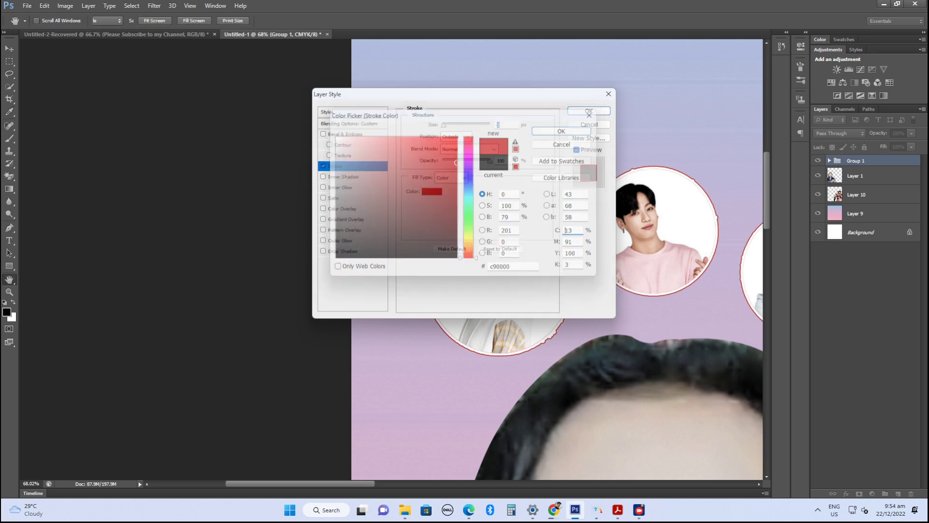
type("30")
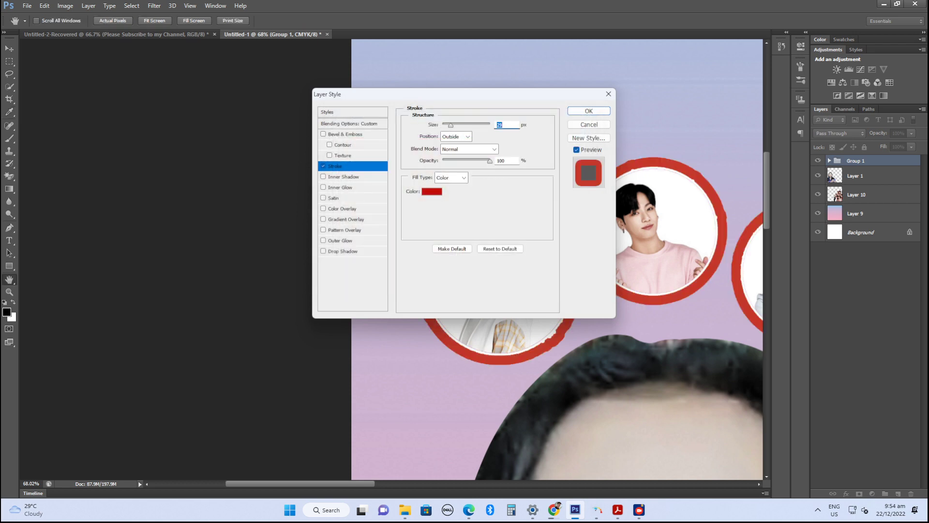
key("Return")
scroll(556, 262, "down", 3)
key("p")
scroll(155, 259, "down", 2)
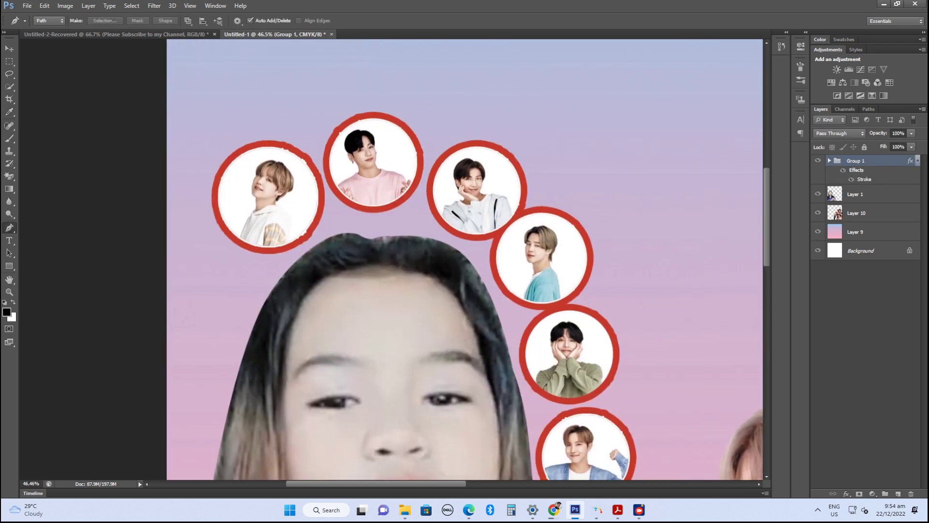
Reduce the group's Stroke size to 3 px in Layer Style.
double_click(864, 179)
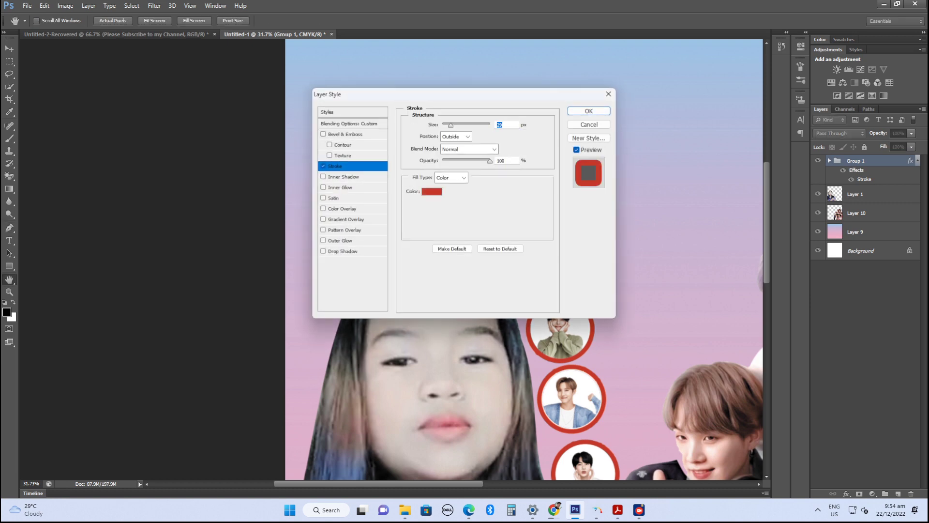
key("Return")
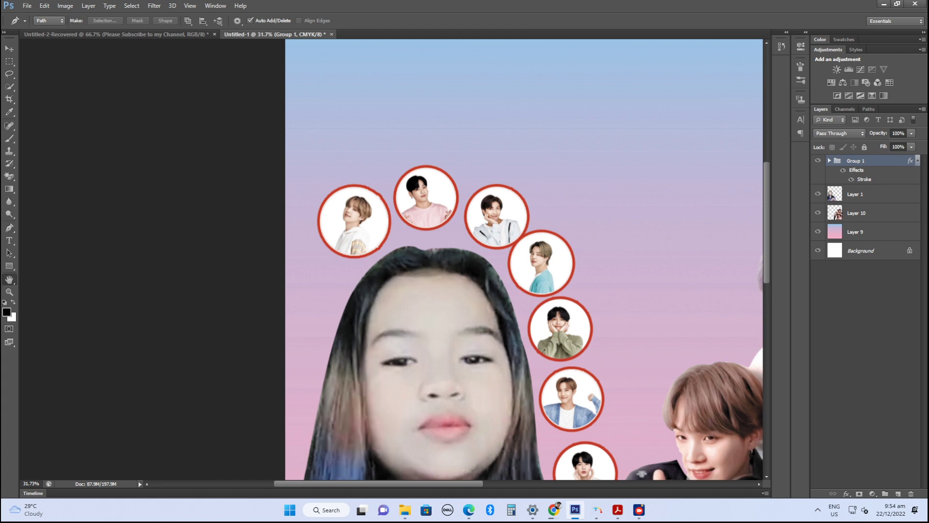
double_click(864, 179)
left_click_drag(363, 94, 580, 179)
type("3")
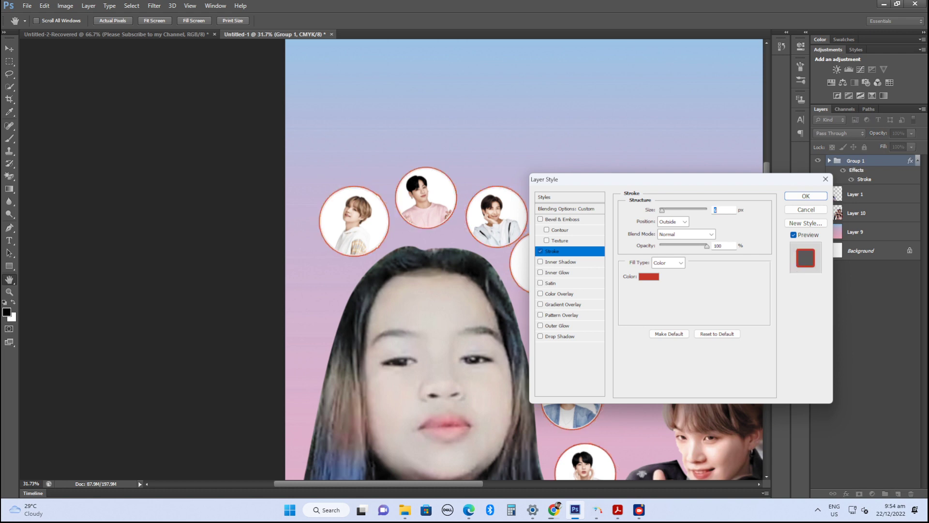
key("Return")
Fit the canvas on screen and undo an accidental move of the circles.
key("p")
key("ctrl+0")
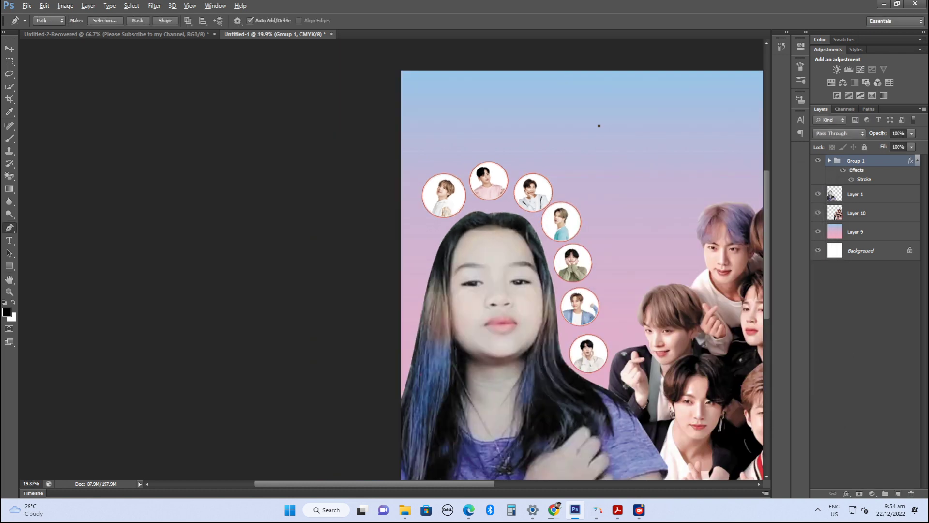
left_click_drag(425, 186, 385, 197)
key("v")
key("ctrl+z")
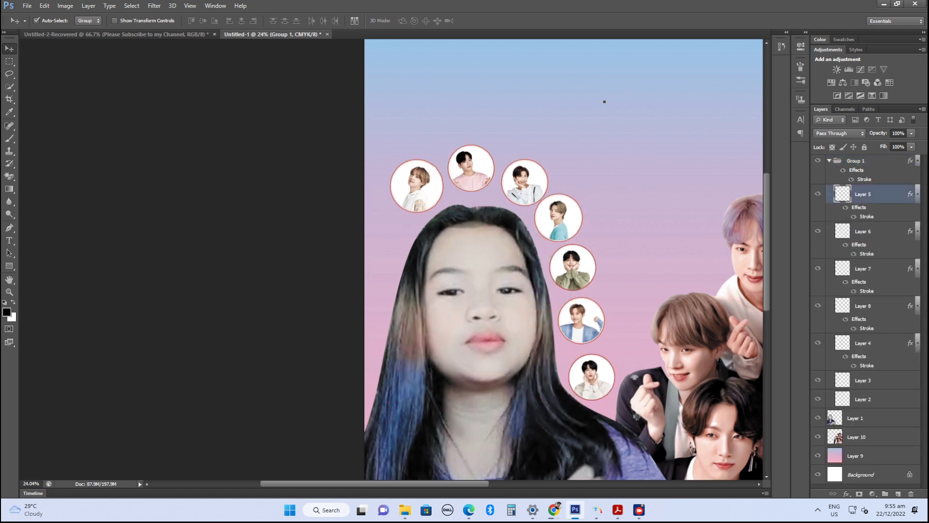
Reposition the leftmost circle down-left and lower the pink-shirt circle slightly.
left_click_drag(447, 165, 420, 179)
key("ctrl+z")
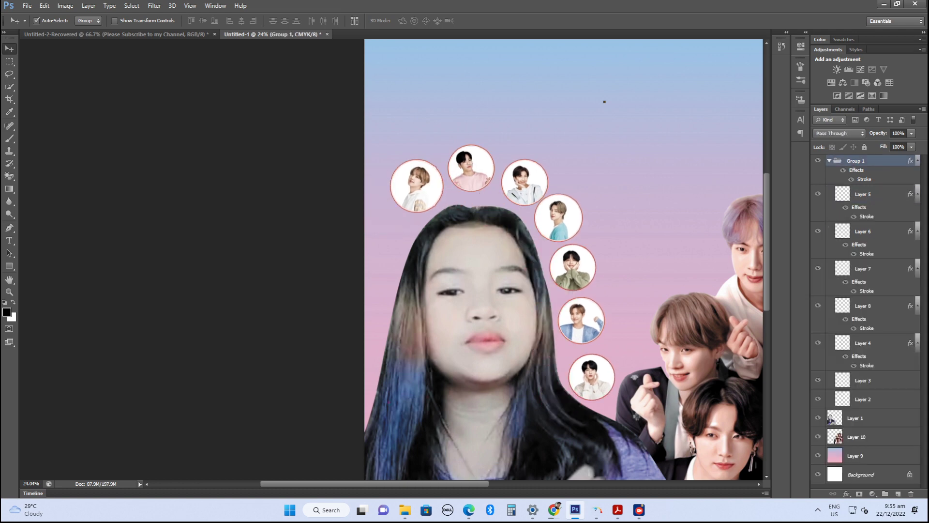
scroll(494, 183, "up", 1)
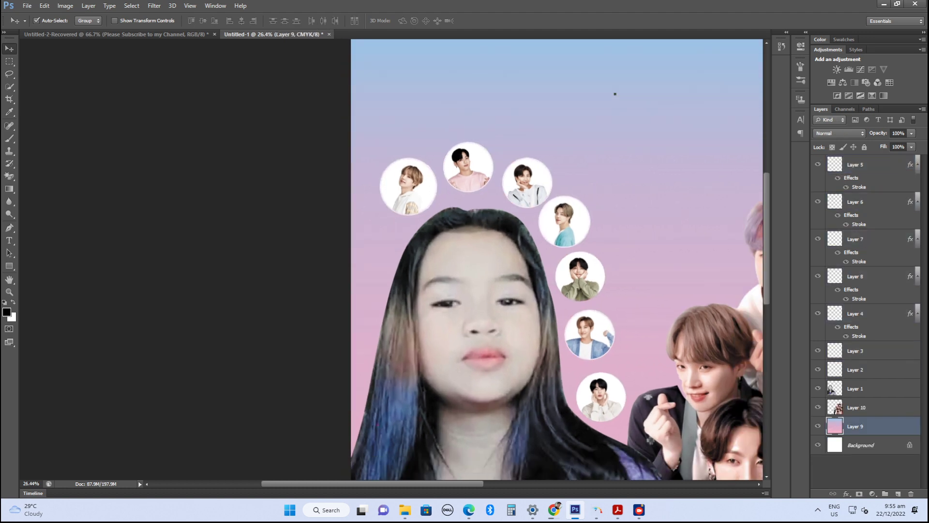
left_click_drag(408, 186, 393, 204)
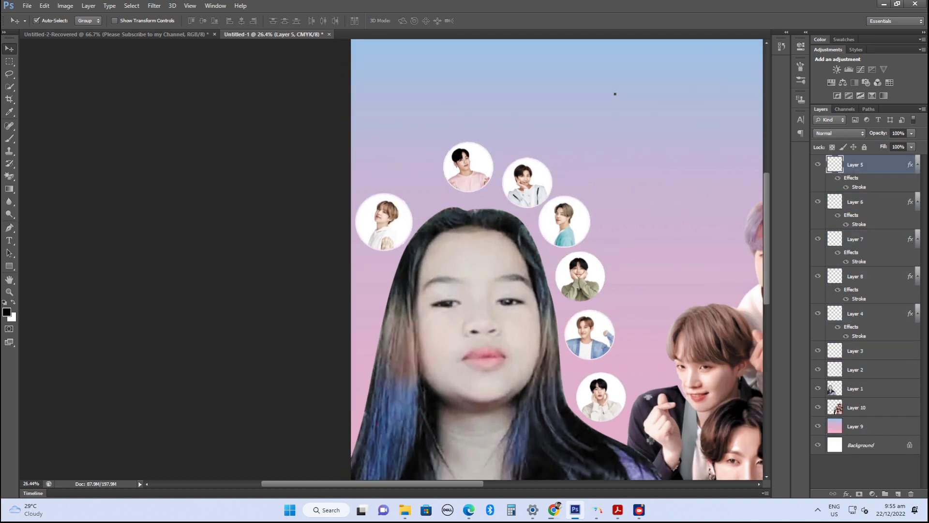
left_click_drag(473, 157, 440, 173)
left_click_drag(541, 164, 519, 154)
Shift the right-side circles up and right to even out the arc.
left_click(509, 154)
left_click_drag(563, 200, 564, 186)
left_click_drag(581, 266, 584, 257)
left_click_drag(591, 315, 592, 309)
left_click(600, 382)
scroll(600, 383, "down", 2)
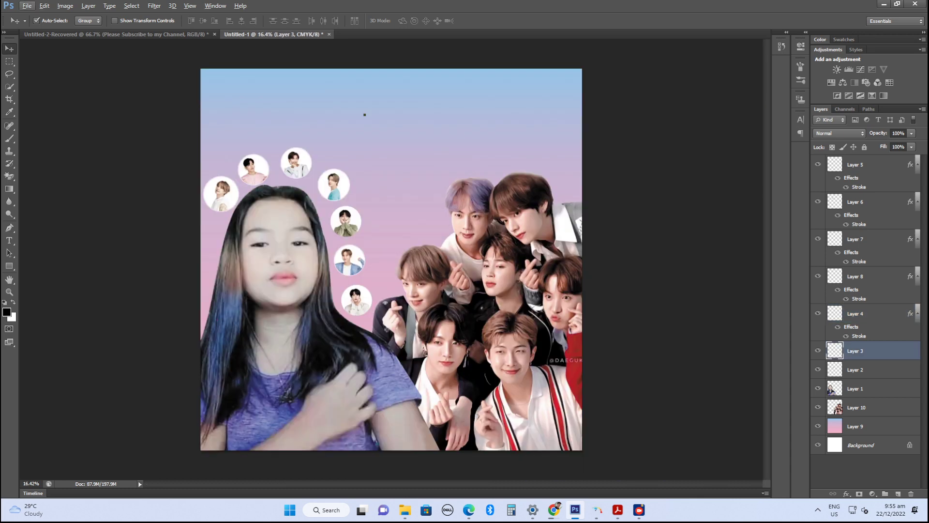
Select all the circle photo layers and group them with Ctrl+G.
left_click(855, 165, "shift")
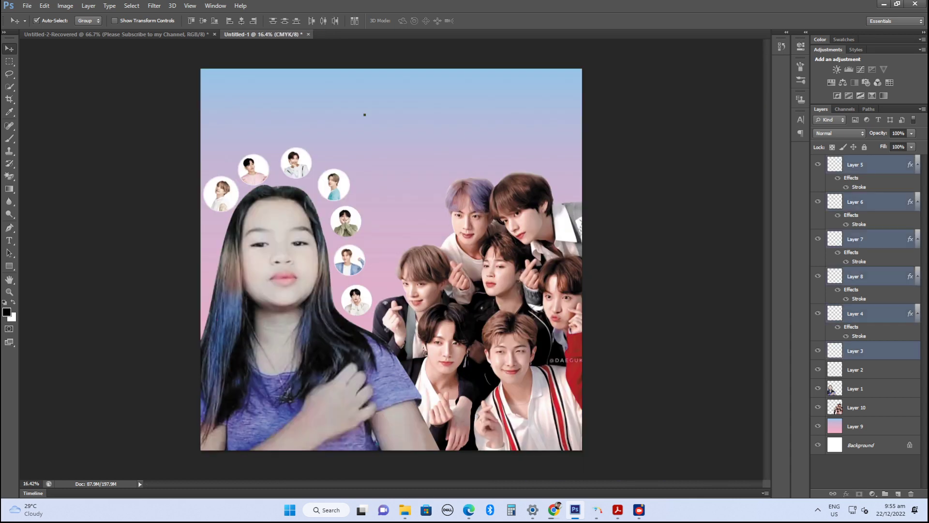
key("ctrl+g")
right_click(855, 163)
key("Escape")
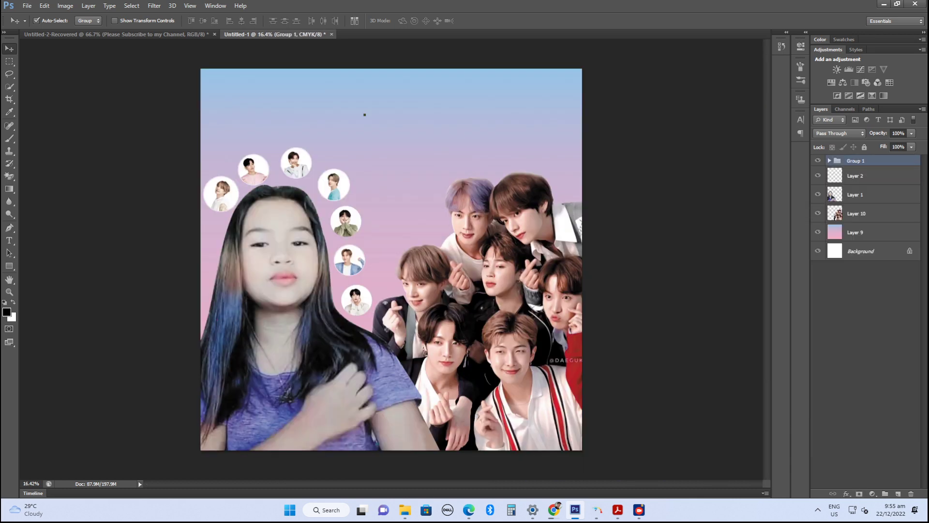
Add a red 15 px Stroke to the new circle group.
left_click(552, 251)
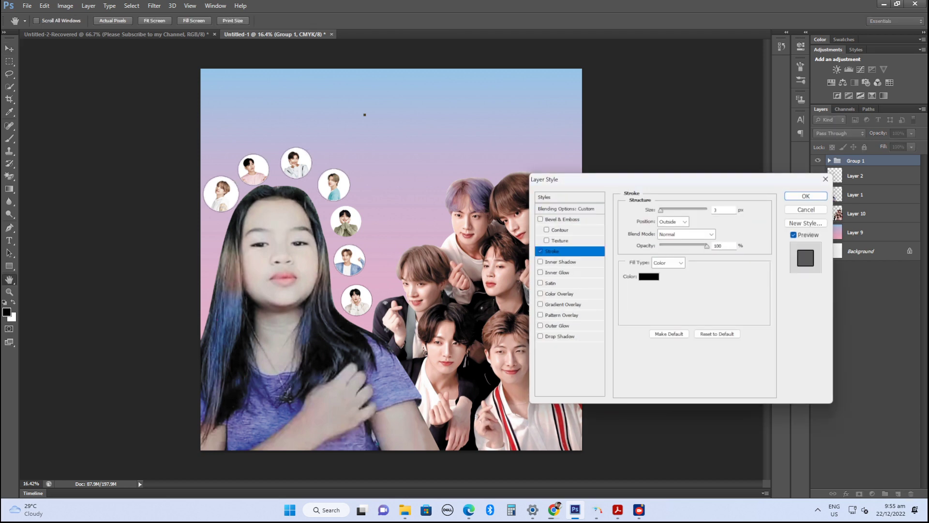
left_click(648, 276)
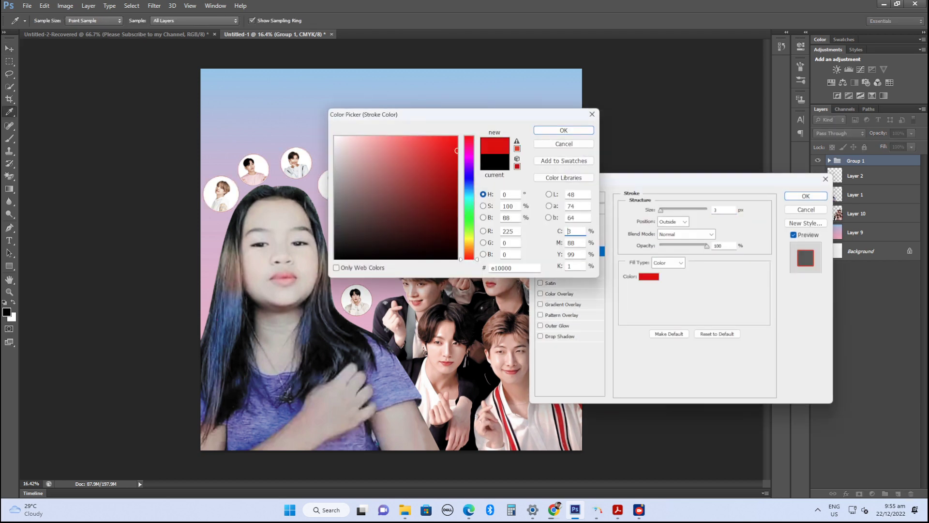
key("Return")
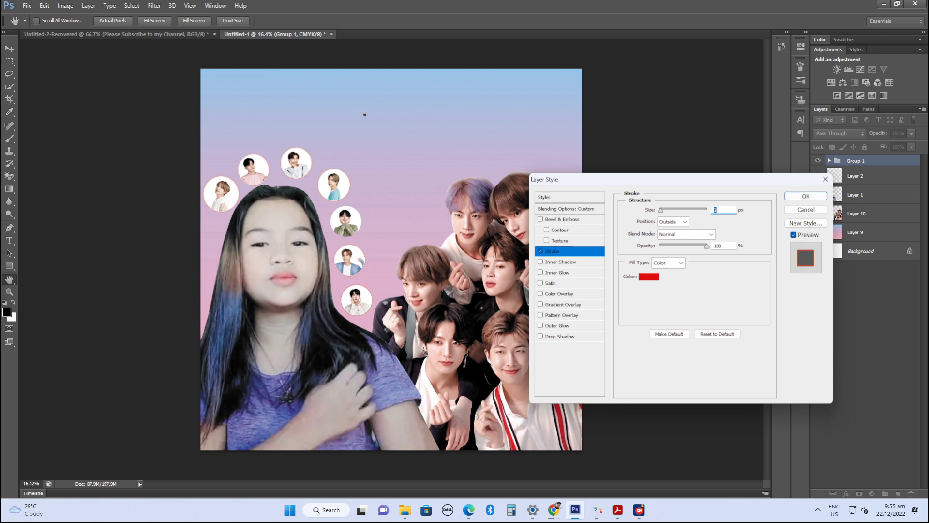
type("15")
key("Return")
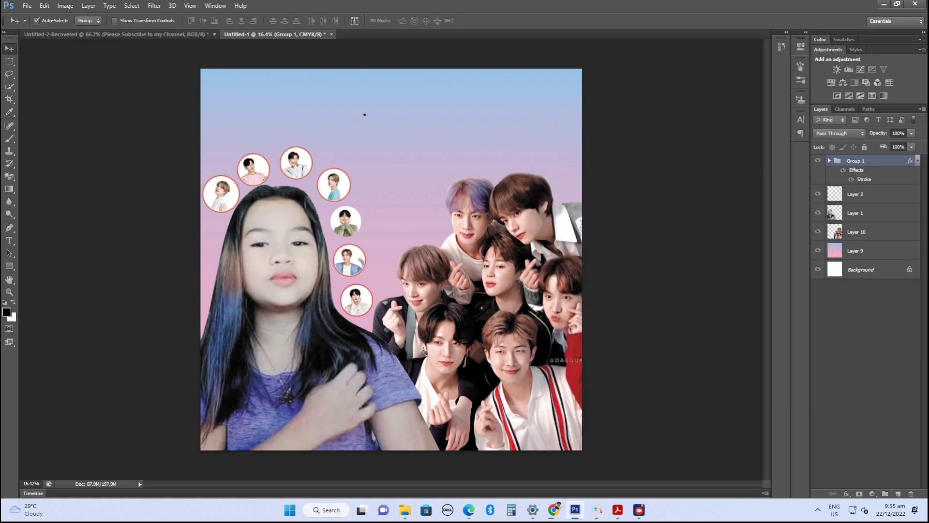
key("ctrl+o")
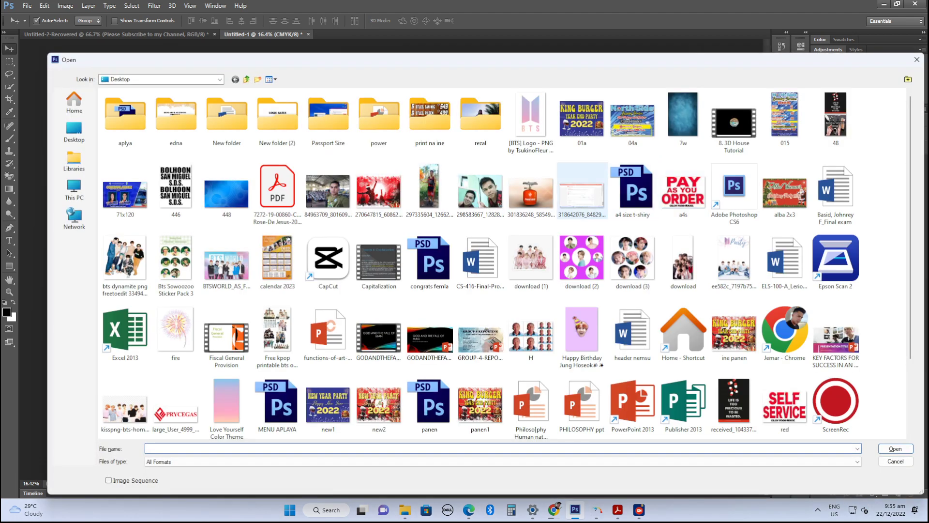
left_click(480, 194)
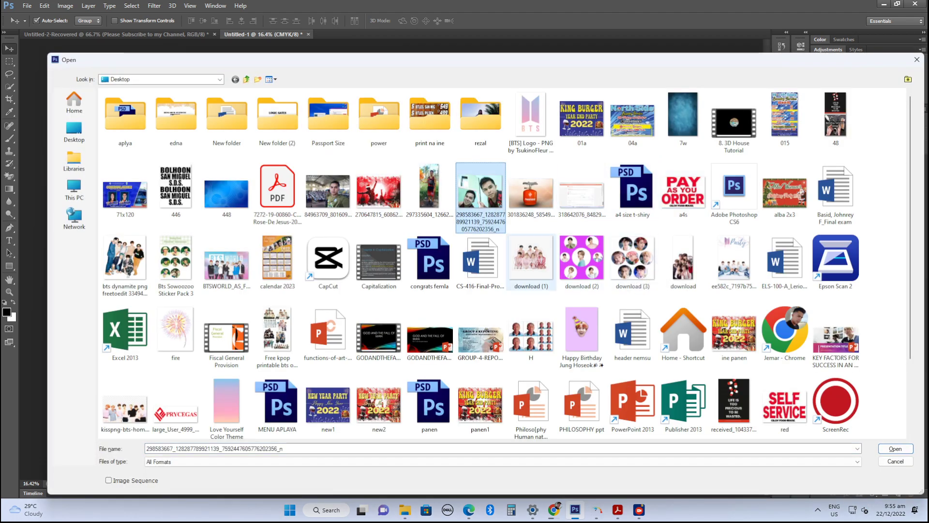
left_click(632, 259)
double_click(733, 259)
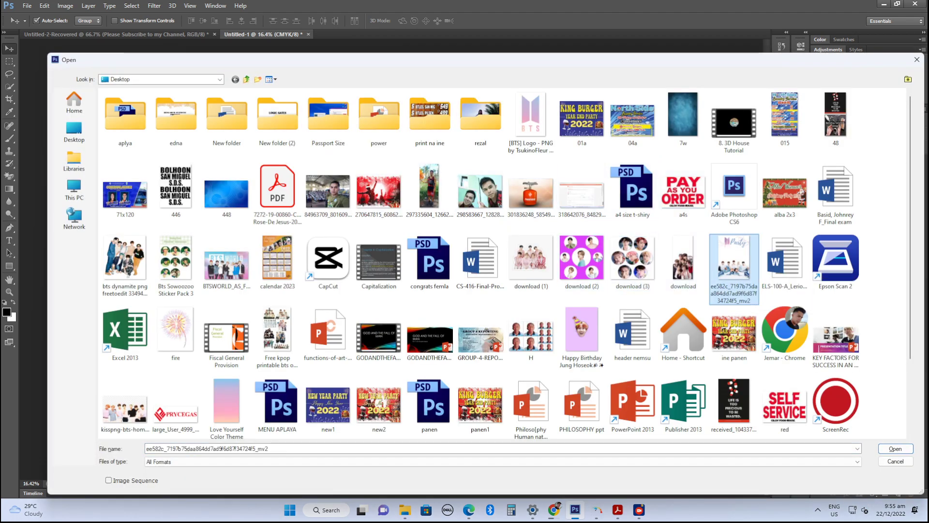
scroll(391, 259, "up", 1)
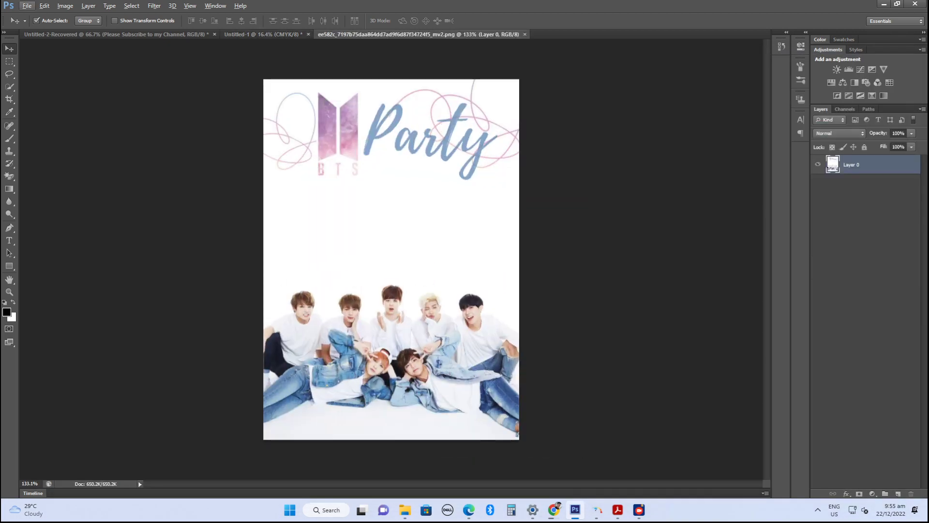
key("m")
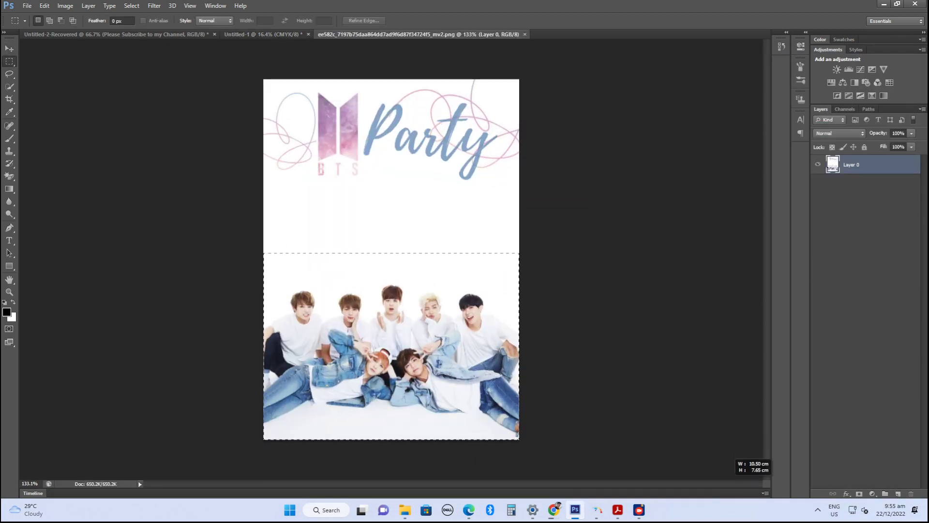
key("ctrl+q")
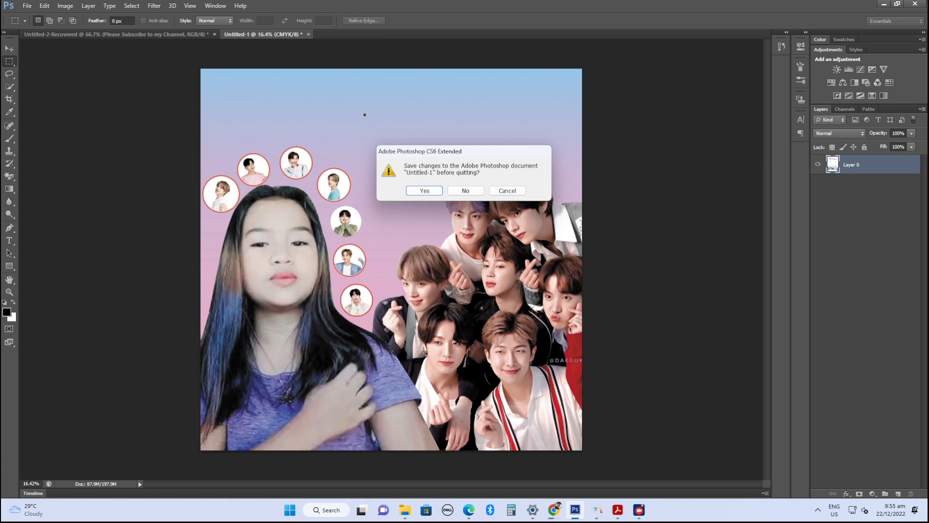
key("Escape")
key("ctrl+shift+alt+n")
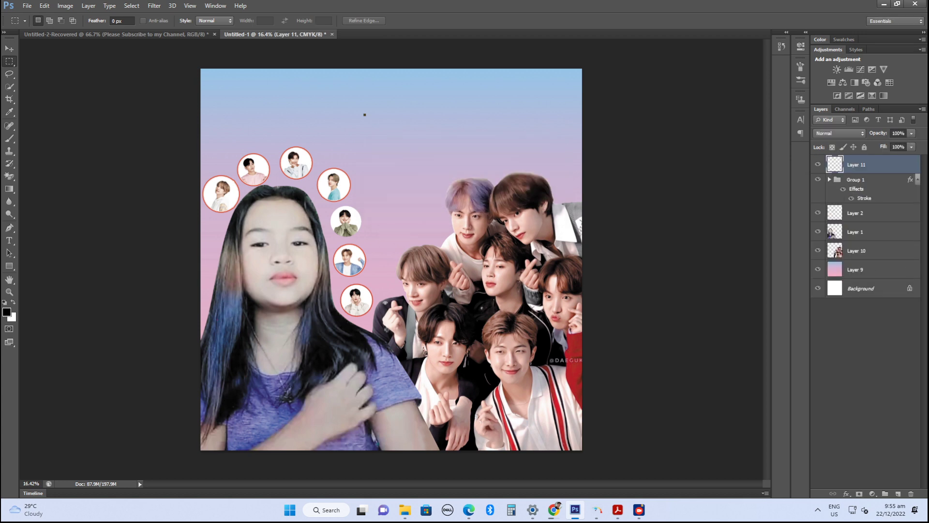
key("ctrl+z")
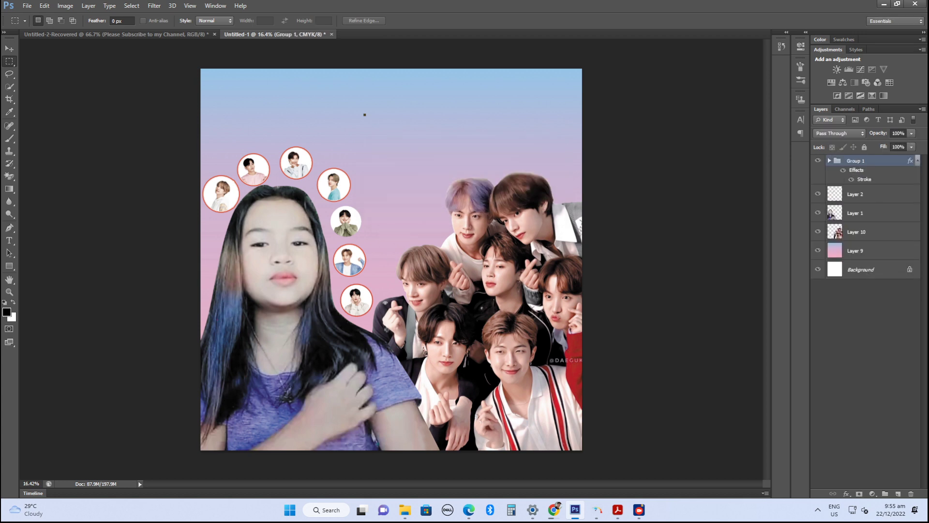
key("ctrl+o")
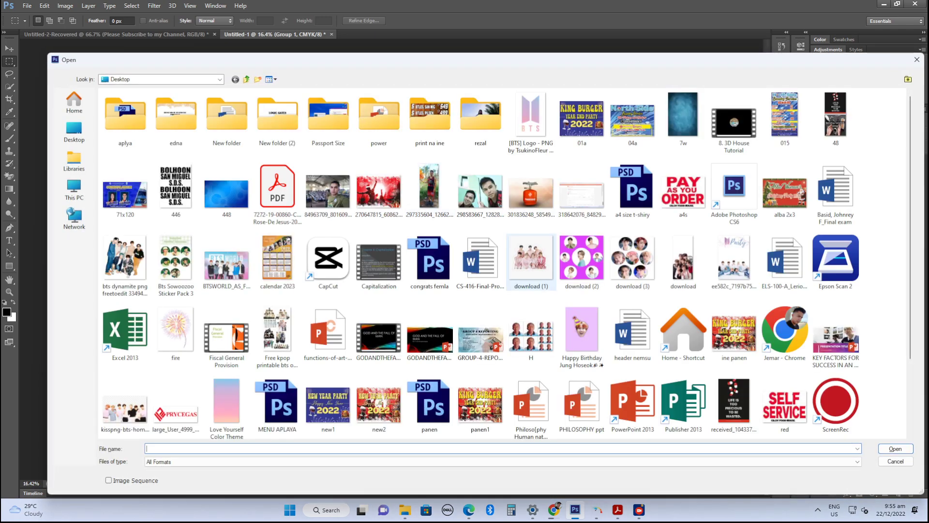
left_click(530, 269)
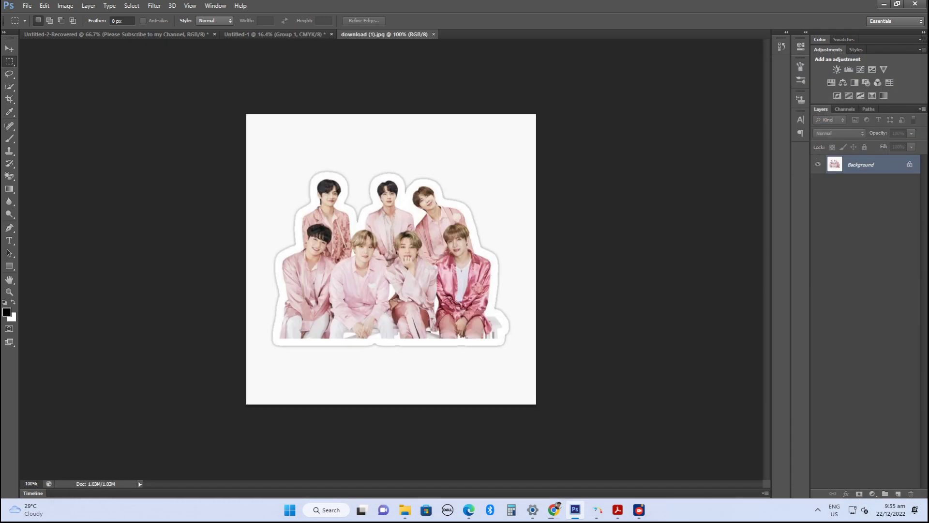
key("ctrl+plus")
key("ctrl+w")
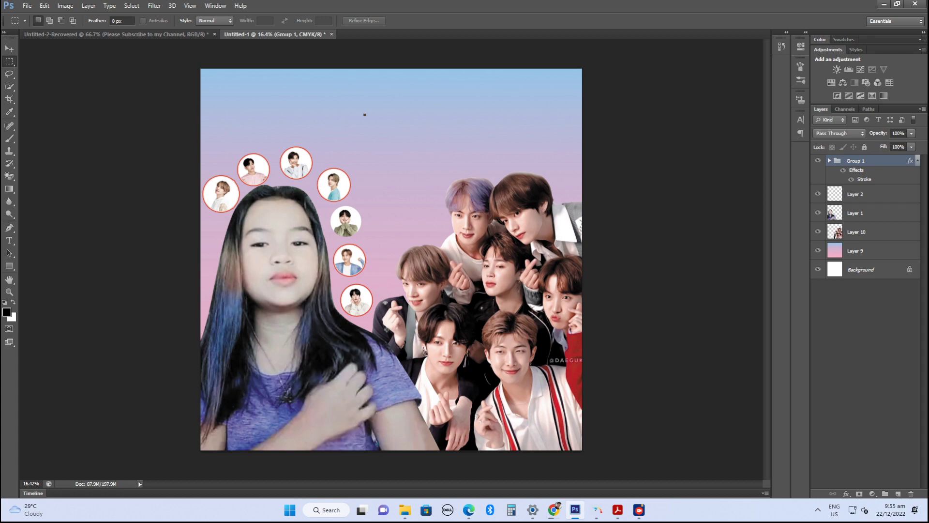
Dismiss Print Settings, delete the Layer 10 group photo, and show the Desktop in the Open dialog.
key("ctrl+p")
left_click(699, 72)
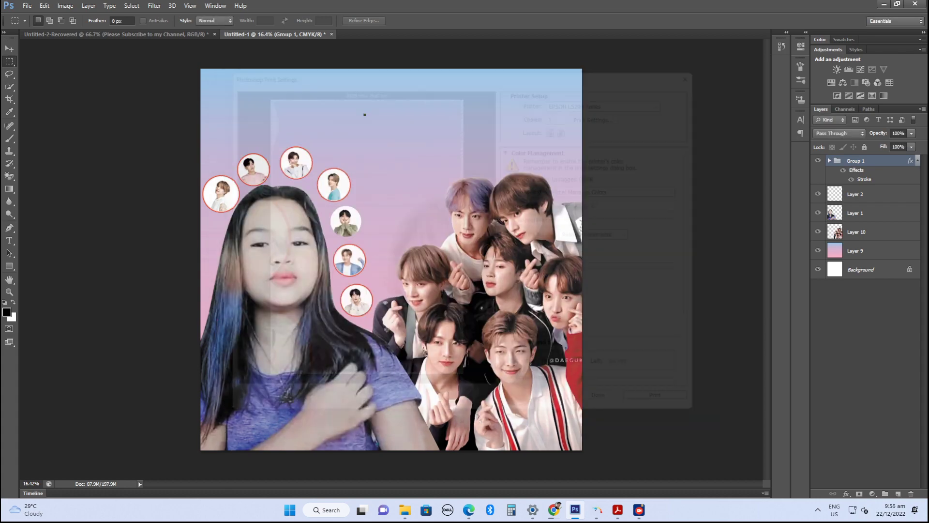
key("v")
scroll(363, 115, "up", 2)
scroll(393, 285, "up", 2)
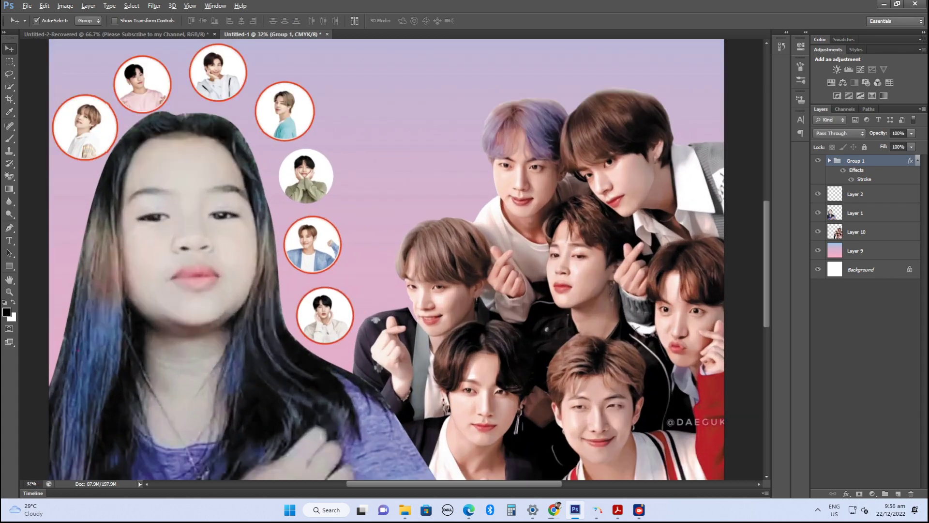
scroll(392, 284, "up", 1)
left_click(855, 232)
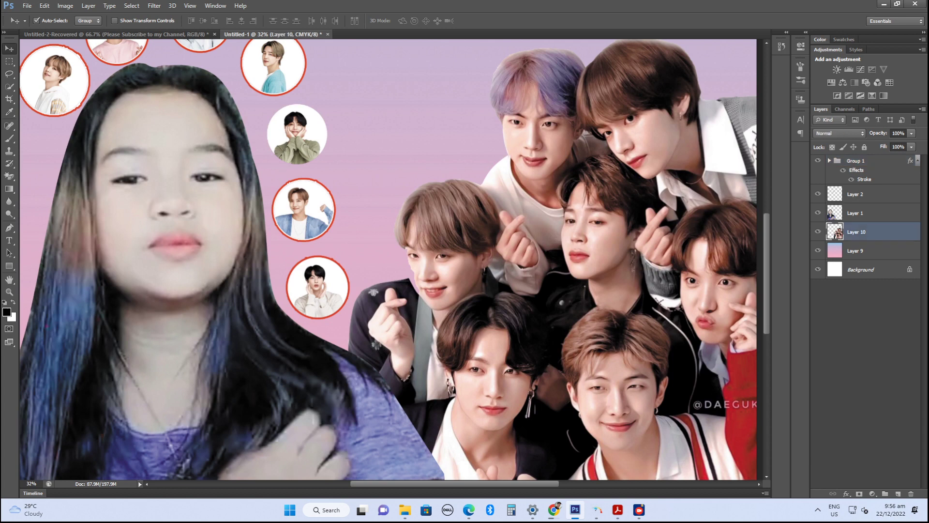
key("Delete")
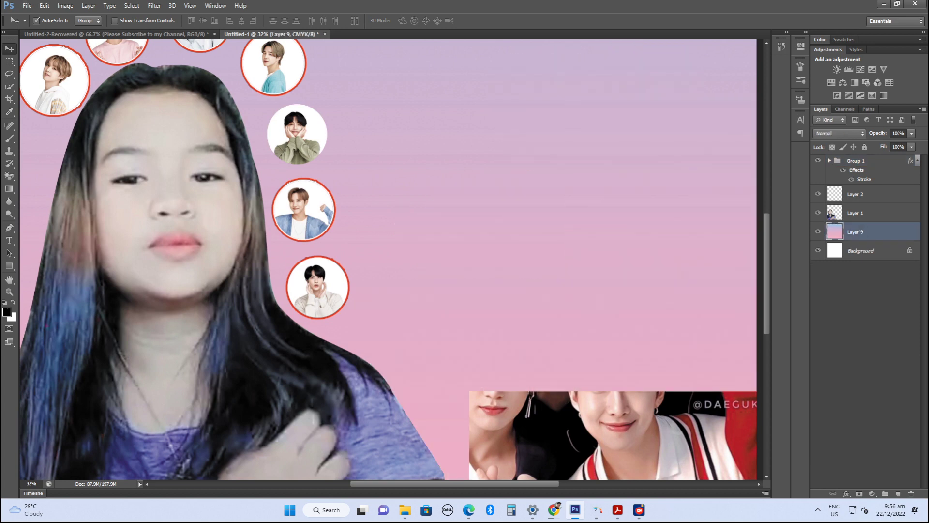
key("ctrl+0")
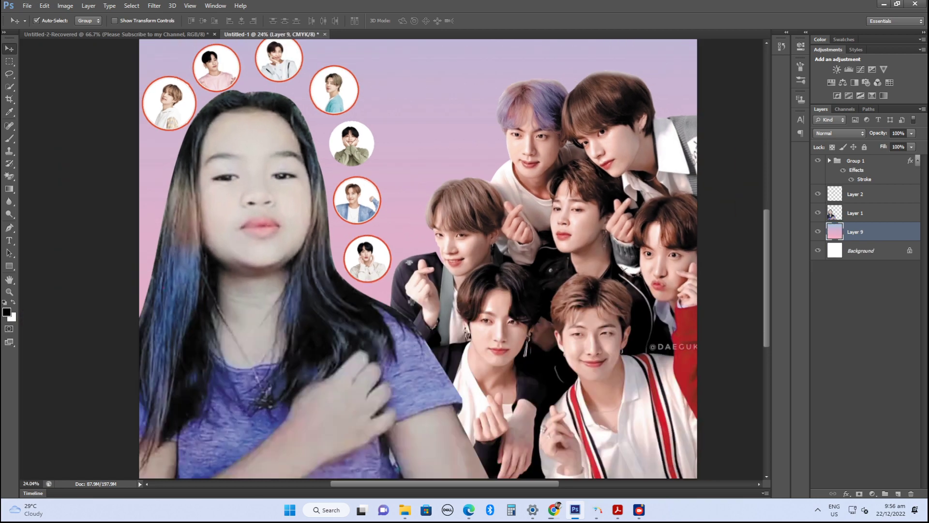
key("ctrl+o")
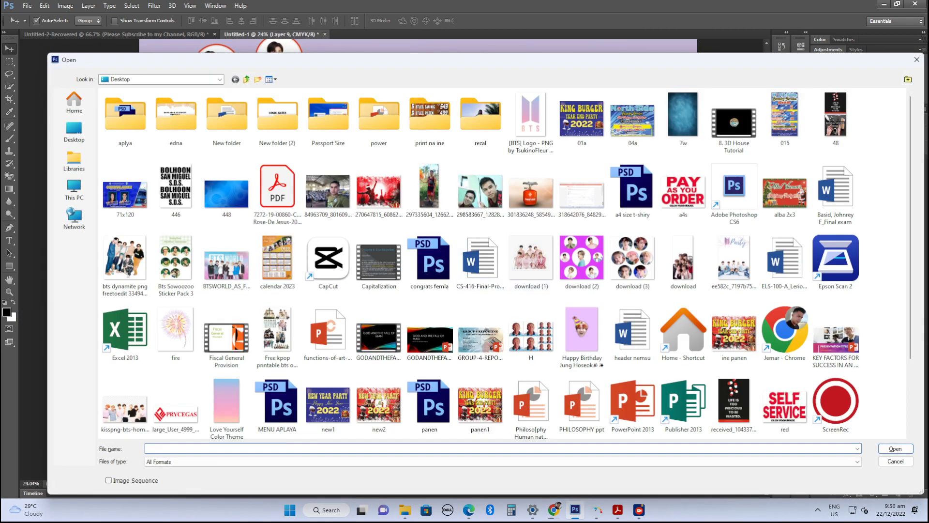
Open download.jpg from the Desktop and zoom in on it.
left_click(683, 259)
key("Return")
scroll(498, 261, "up", 5)
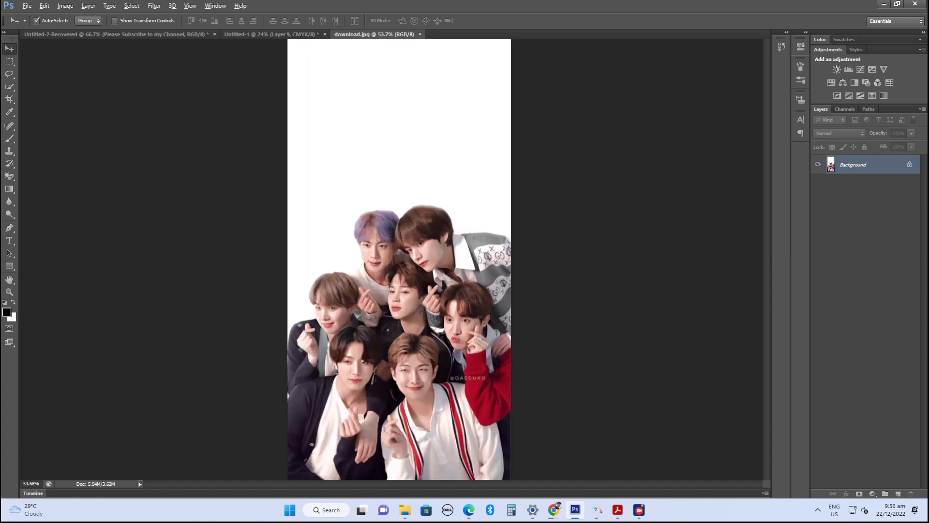
scroll(377, 290, "up", 3)
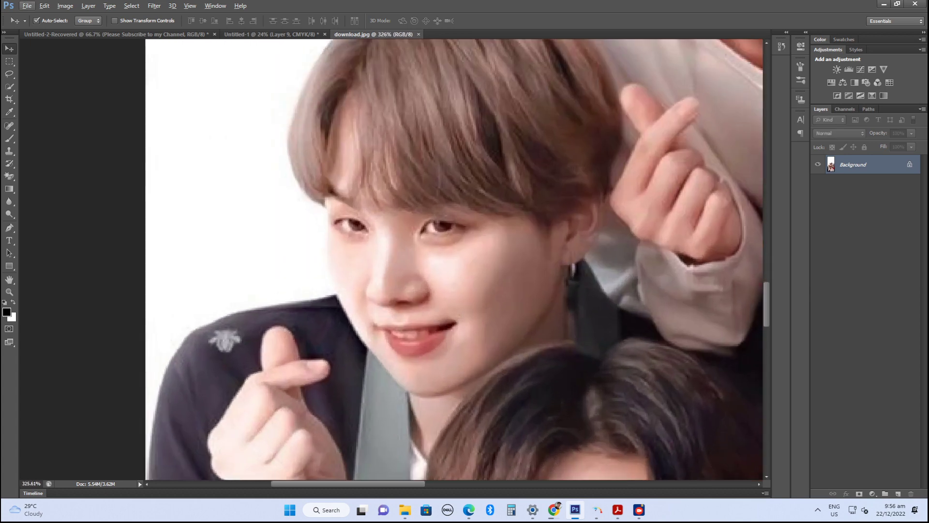
With the Pen tool, trace a path along the left member's cheek and hair edge.
key("p")
scroll(457, 259, "up", 1)
key("super")
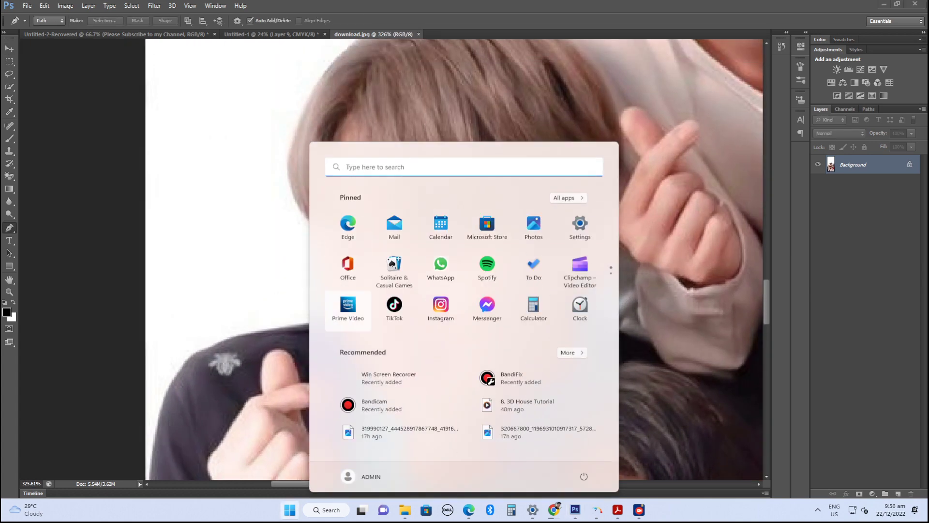
key("super")
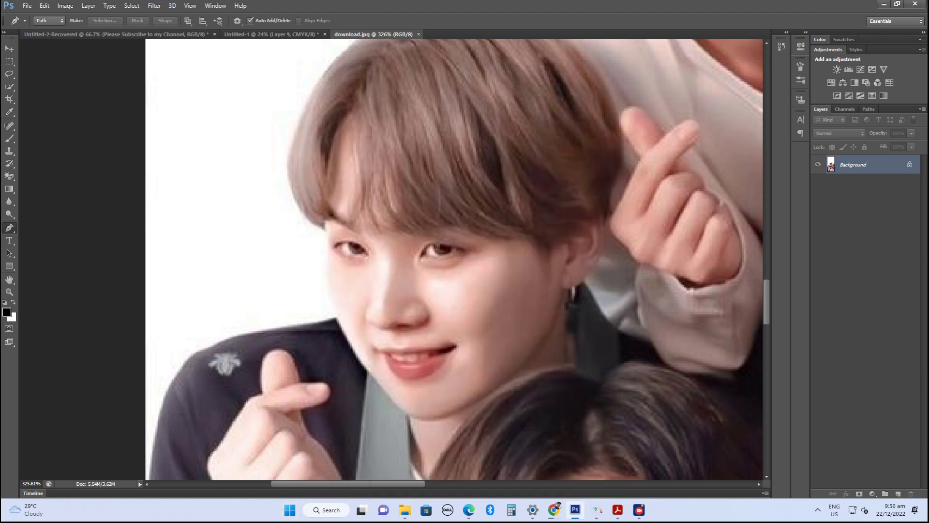
left_click(324, 232)
left_click(335, 318)
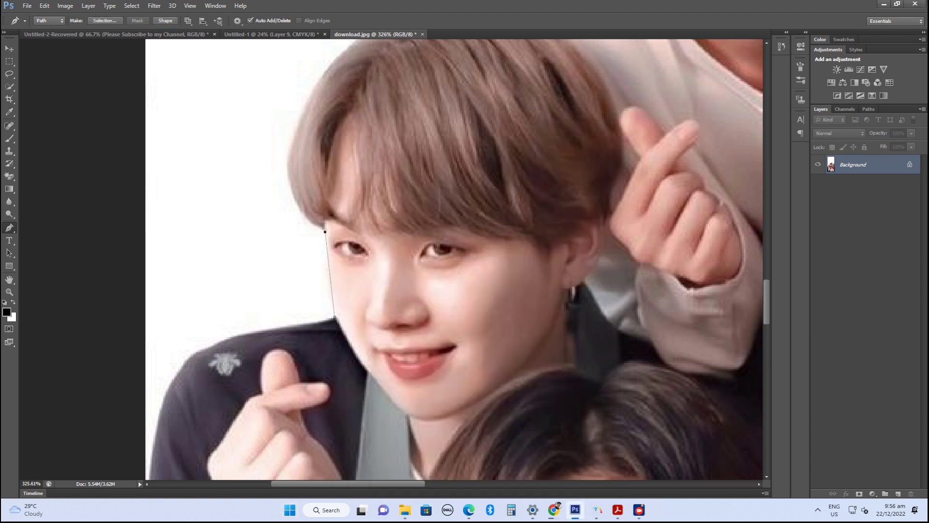
left_click(329, 271)
left_click_drag(329, 271, 322, 271)
left_click(296, 123)
scroll(301, 170, "up", 1)
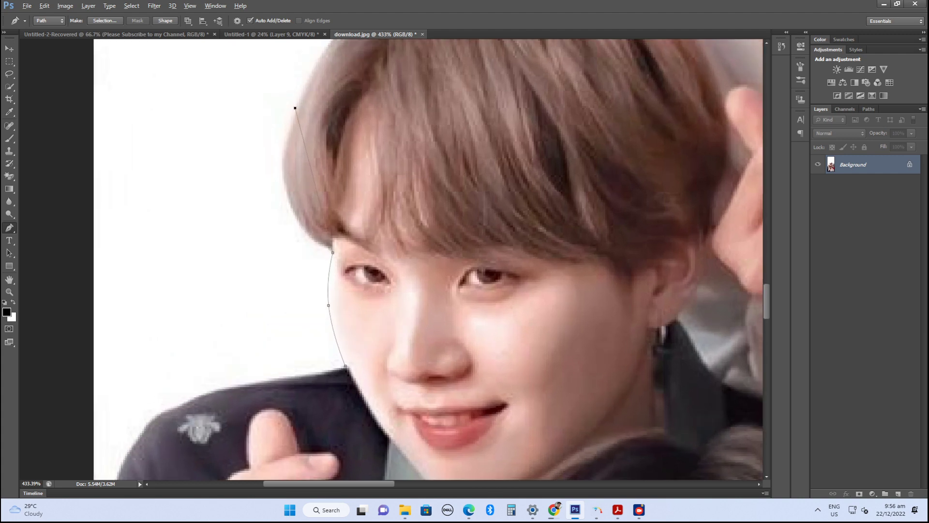
left_click_drag(289, 190, 296, 236)
Extend the path around the white background beside the hair and close it.
scroll(296, 236, "down", 2)
scroll(296, 236, "up", 3)
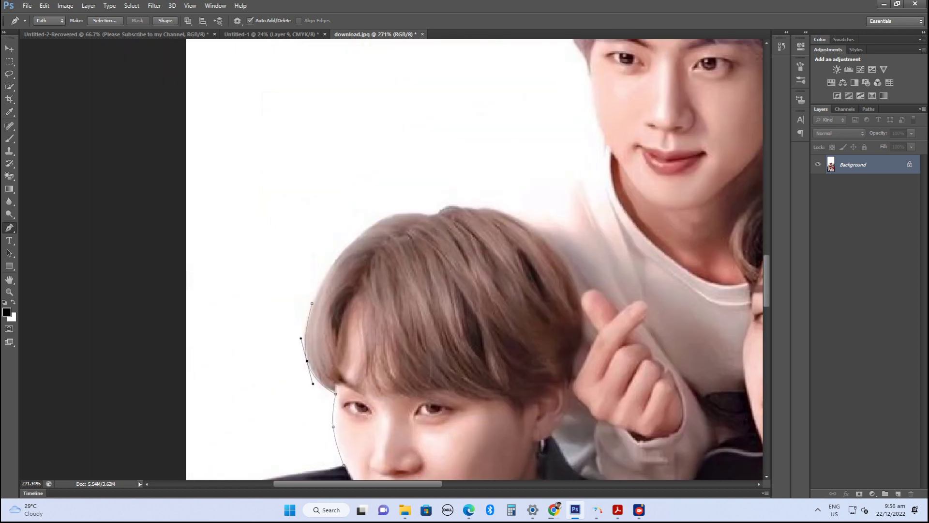
scroll(383, 216, "up", 1)
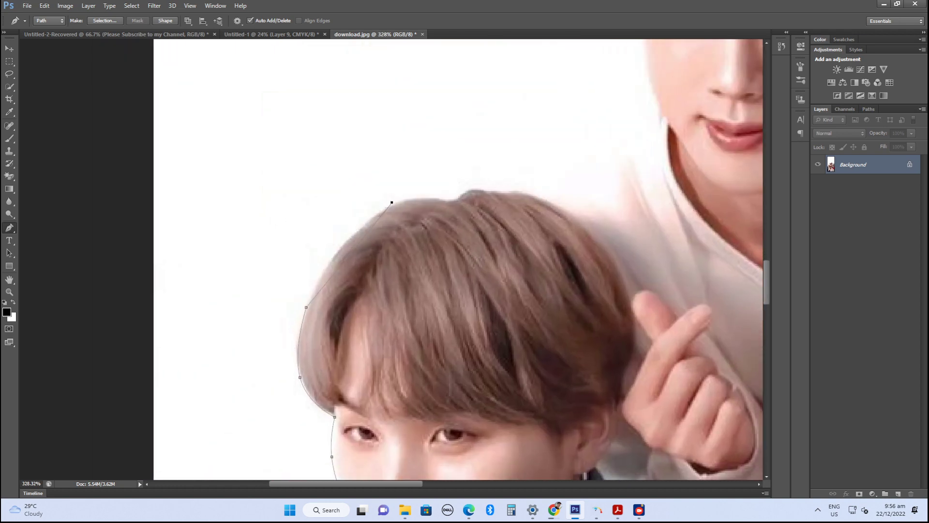
left_click_drag(358, 244, 343, 243)
left_click(327, 178)
left_click_drag(183, 293, 182, 341)
scroll(458, 258, "down", 4)
scroll(457, 259, "left", 1)
left_click(280, 234)
left_click_drag(359, 313, 381, 313)
key("Return")
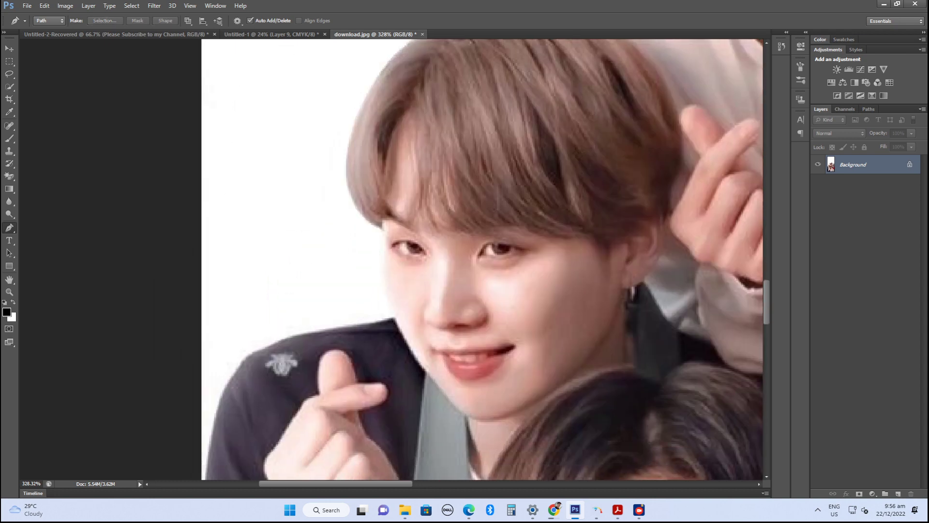
Convert the Background into Layer 0 and delete the selected white area.
double_click(852, 164)
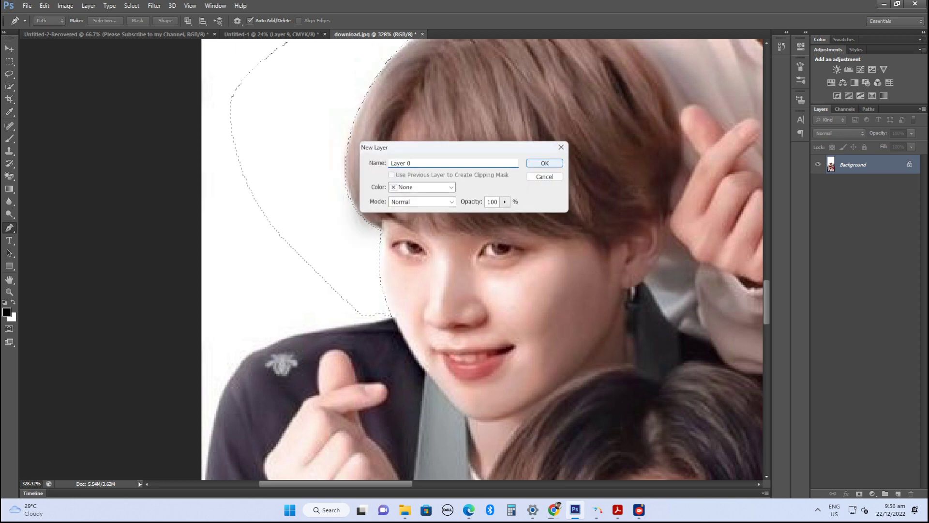
key("Return")
key("Delete")
Trace the white area along the shoulder with a path, select it and delete it.
scroll(372, 297, "up", 2)
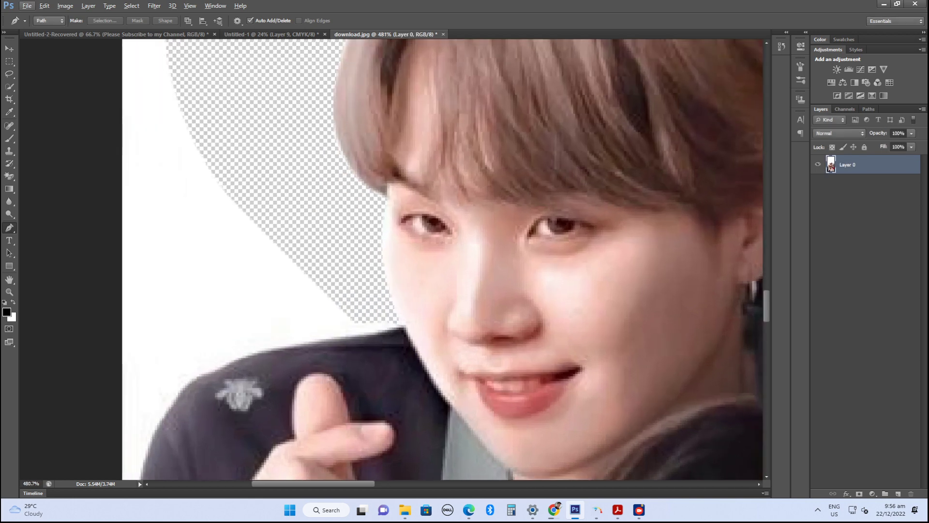
left_click(399, 326)
left_click(176, 397)
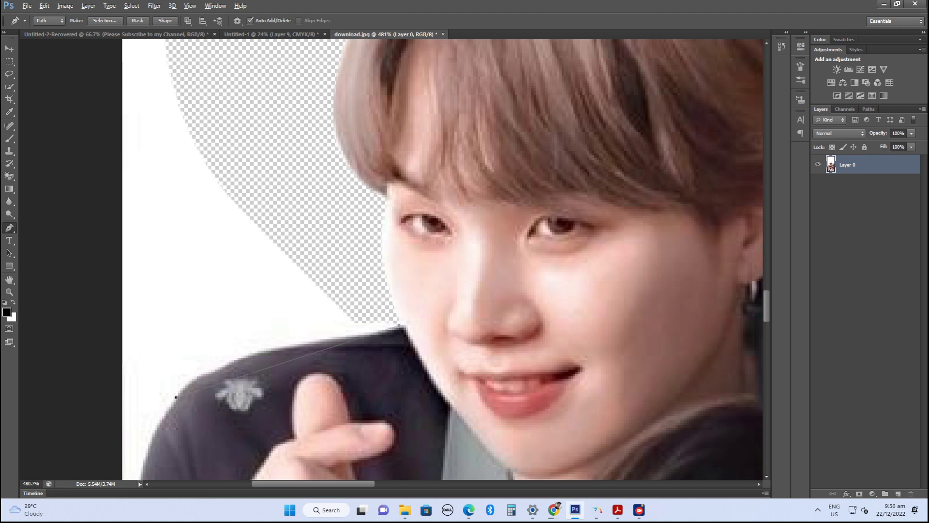
left_click_drag(261, 370, 261, 353)
left_click(329, 339)
left_click_drag(131, 255, 136, 242)
left_click_drag(227, 206, 350, 271)
key("ctrl+Return")
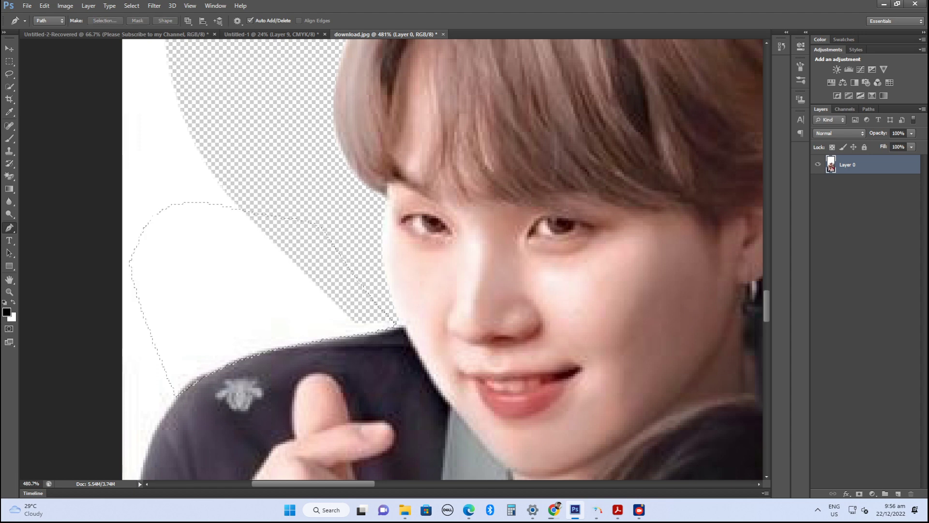
key("Delete")
Start a path around the top member's hair, curving it along the hairline.
scroll(384, 312, "down", 5, "alt")
scroll(508, 154, "up", 5, "alt")
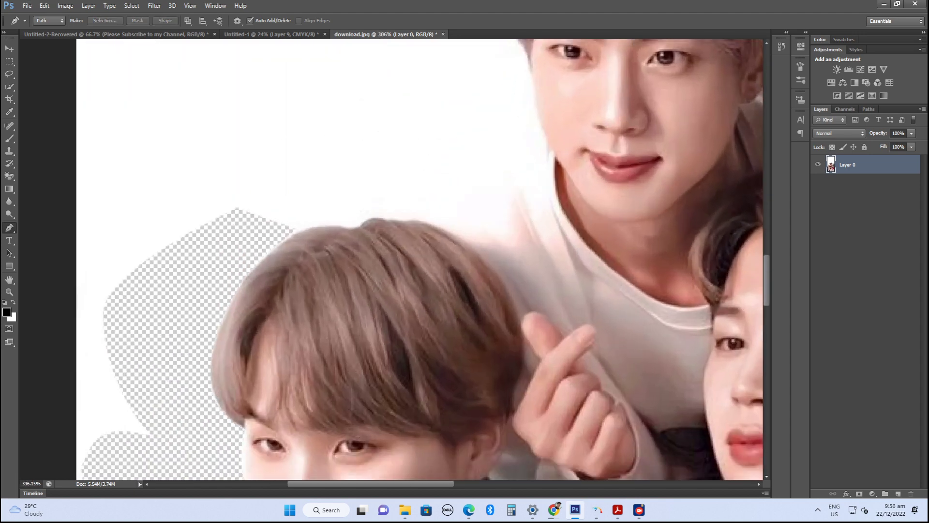
left_click(555, 158)
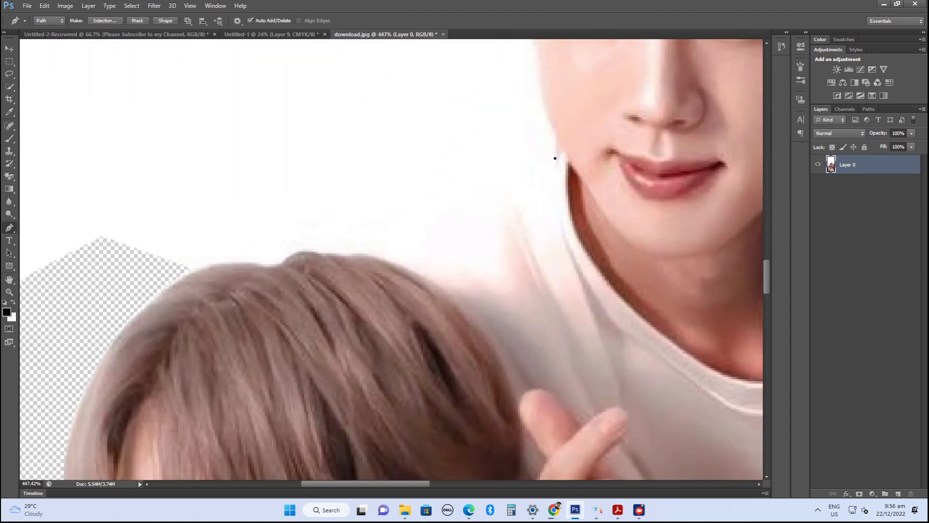
left_click(436, 271)
left_click_drag(480, 221, 510, 190)
scroll(482, 219, "down", 3, "alt")
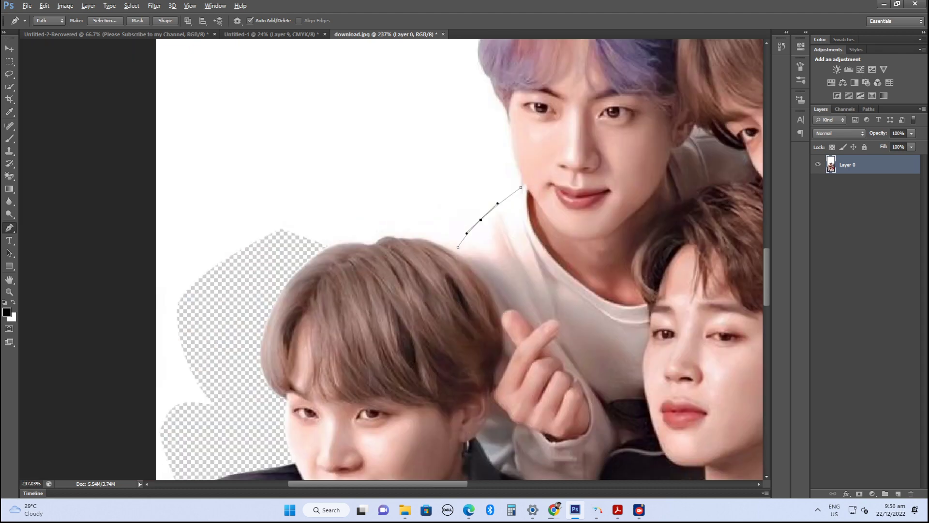
scroll(481, 220, "down", 2, "alt")
scroll(445, 232, "up", 3, "alt")
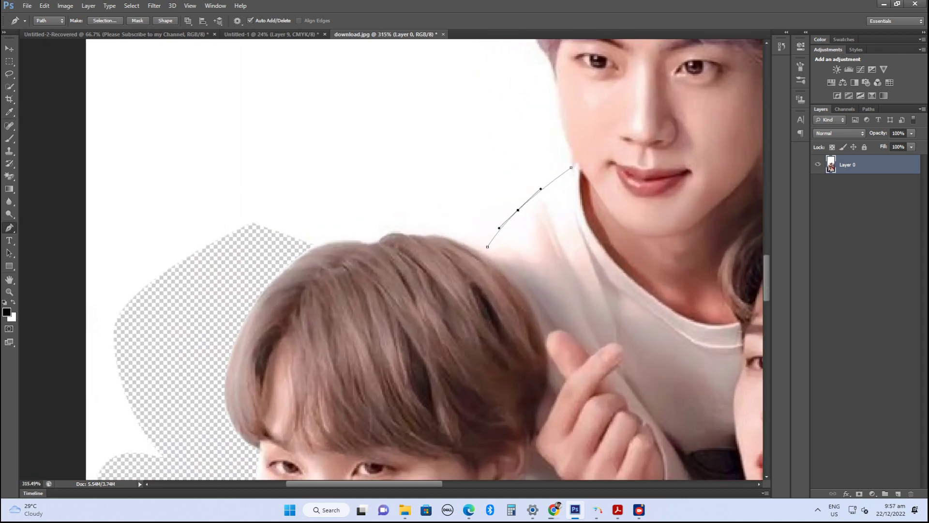
left_click(450, 239)
scroll(445, 232, "up", 2, "alt")
left_click_drag(446, 239, 445, 235)
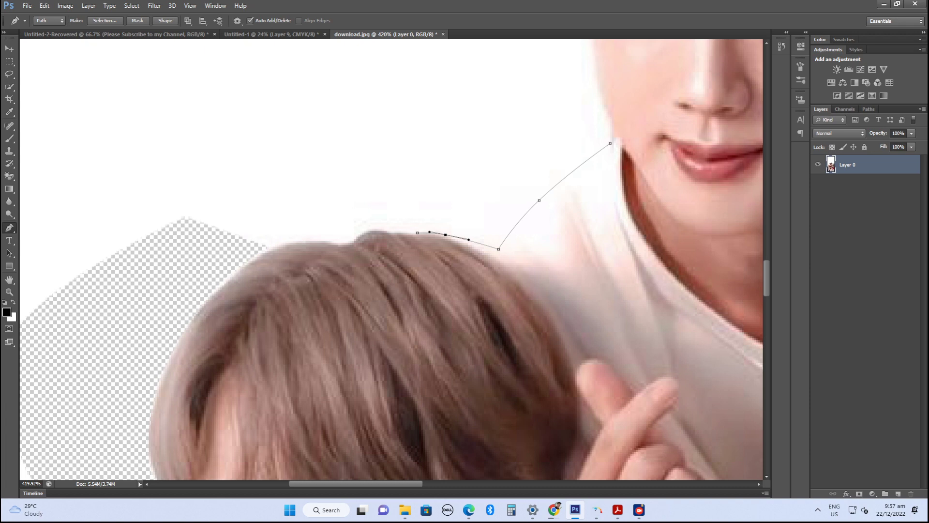
left_click_drag(499, 249, 496, 257)
left_click_drag(424, 180, 432, 171)
Finish the path along the temple and jawline, then select and delete that white area.
left_click_drag(484, 73, 352, 286)
left_click_drag(391, 249, 399, 248)
left_click_drag(450, 215, 450, 217)
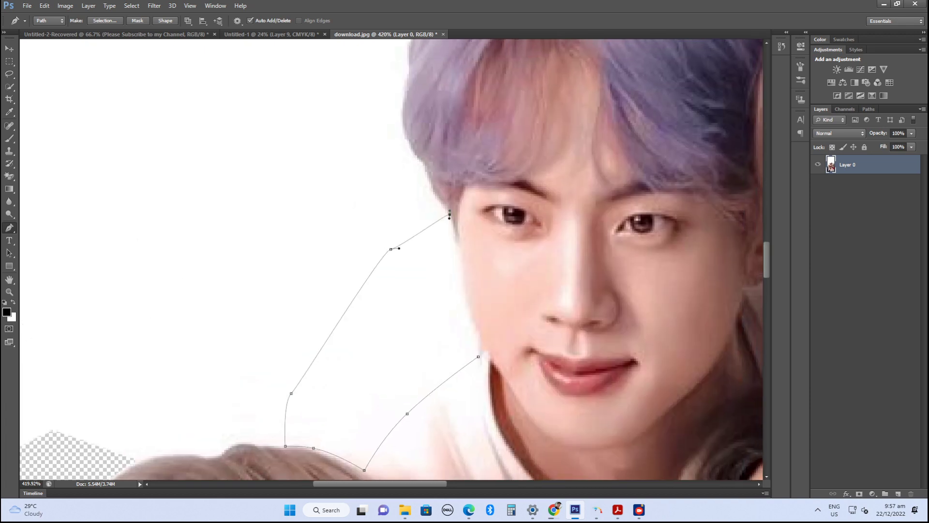
left_click_drag(477, 334, 483, 339)
scroll(473, 319, "up", 1)
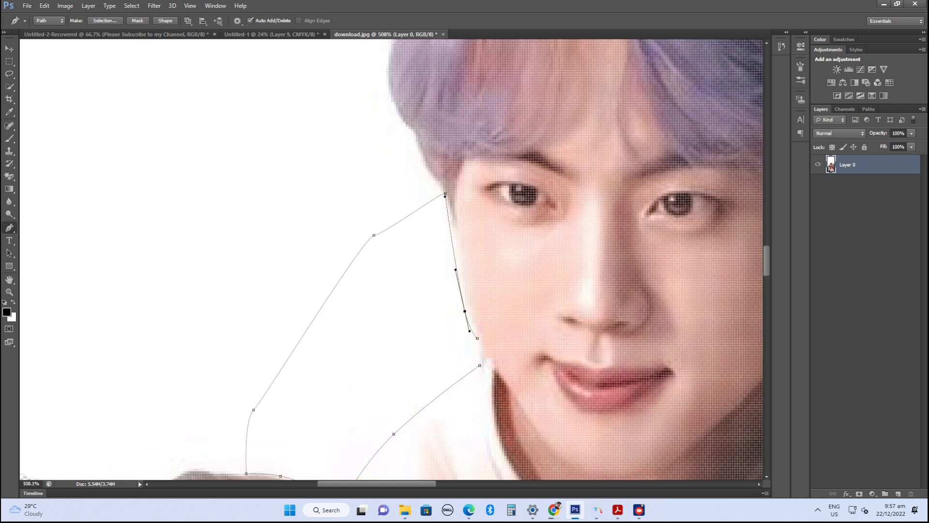
left_click_drag(445, 198, 453, 234)
left_click(475, 353)
key("ctrl+z")
key("ctrl+z")
key("ctrl+Return")
key("Delete")
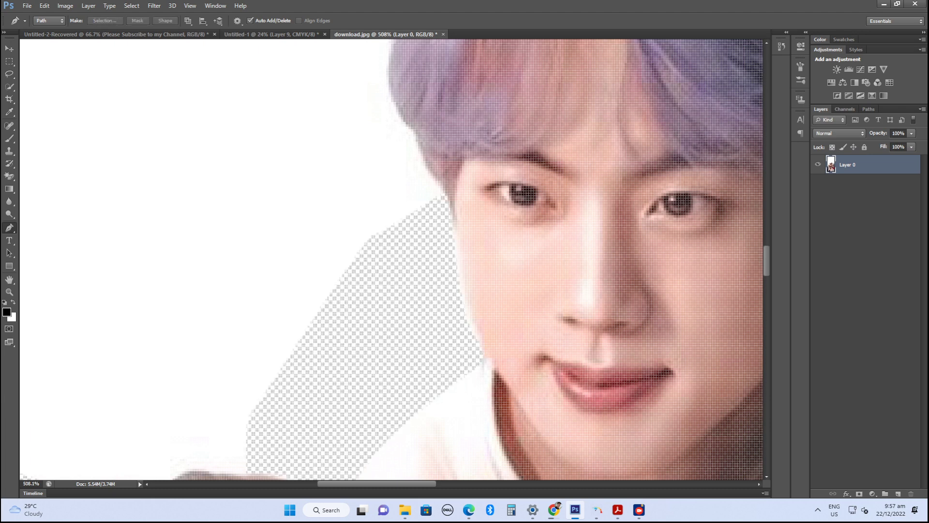
key("ctrl+minus")
key("ctrl+minus")
key("ctrl+minus")
key("ctrl+minus")
key("ctrl+minus")
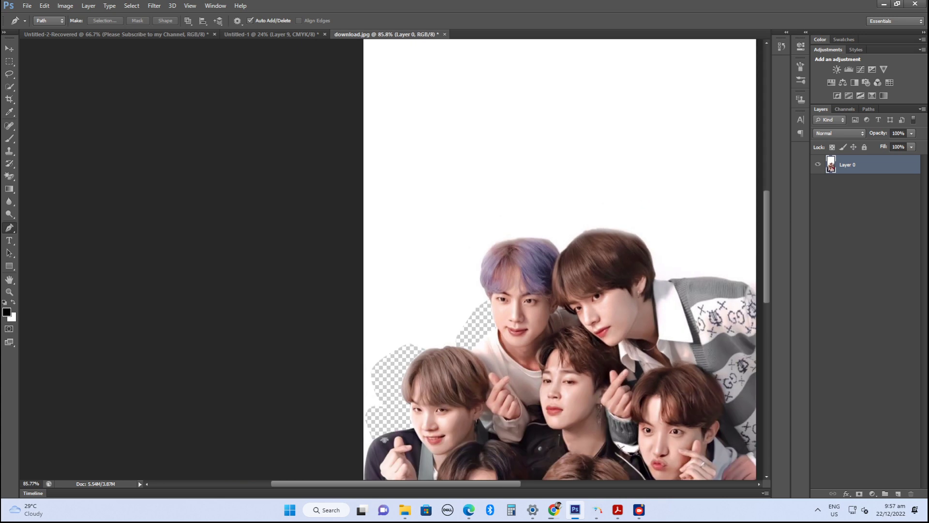
Erase the remaining white background at the top with the Magic Eraser.
key("ctrl+plus")
key("ctrl+plus")
key("e")
left_click(339, 145)
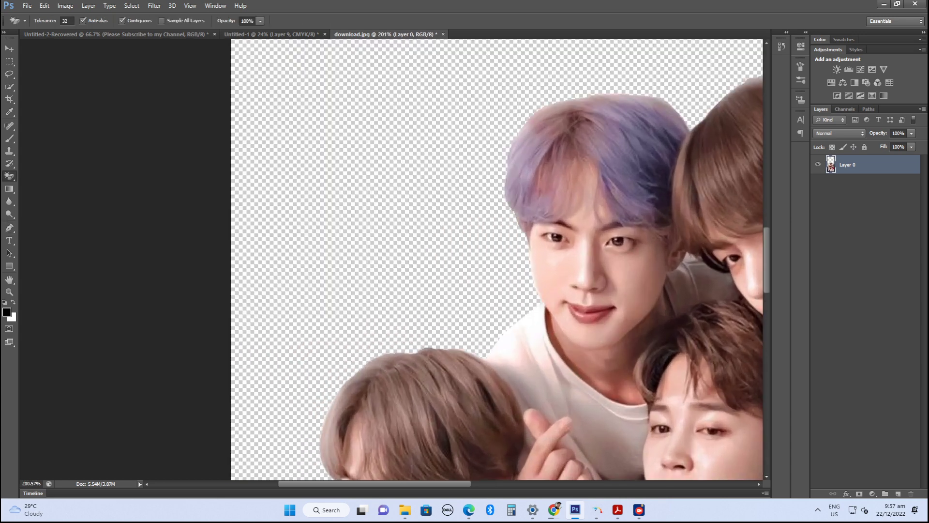
key("ctrl+0")
Draw a rectangular marquee around the group photo in the image's lower part.
scroll(375, 324, "up", 3)
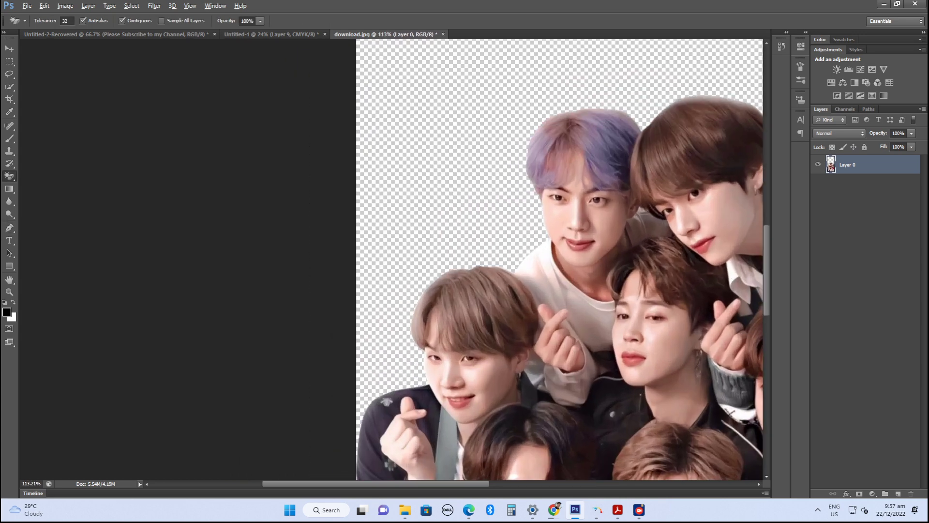
scroll(561, 262, "down", 5)
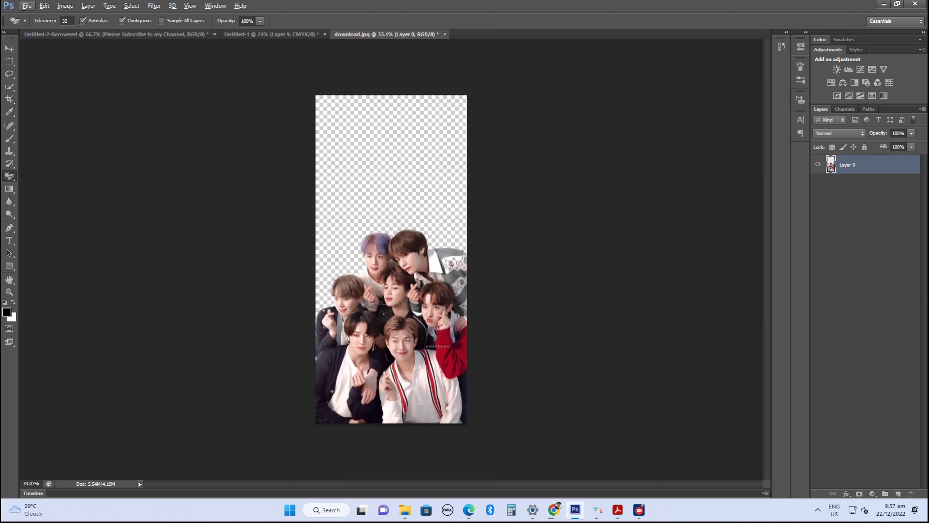
key("m")
left_click_drag(572, 477, 314, 231)
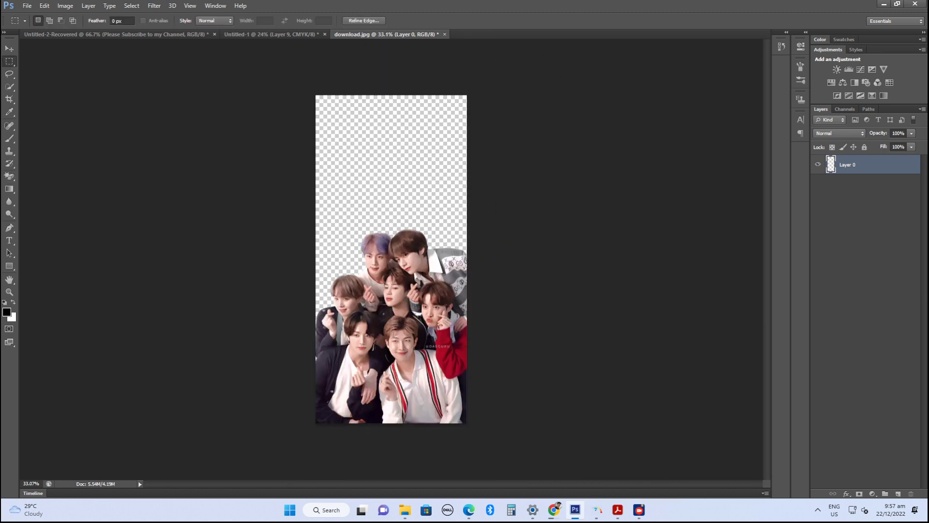
Paste the selected group photo into the Untitled-1 poster.
key("Delete")
key("ctrl+d")
key("v")
left_click(271, 34)
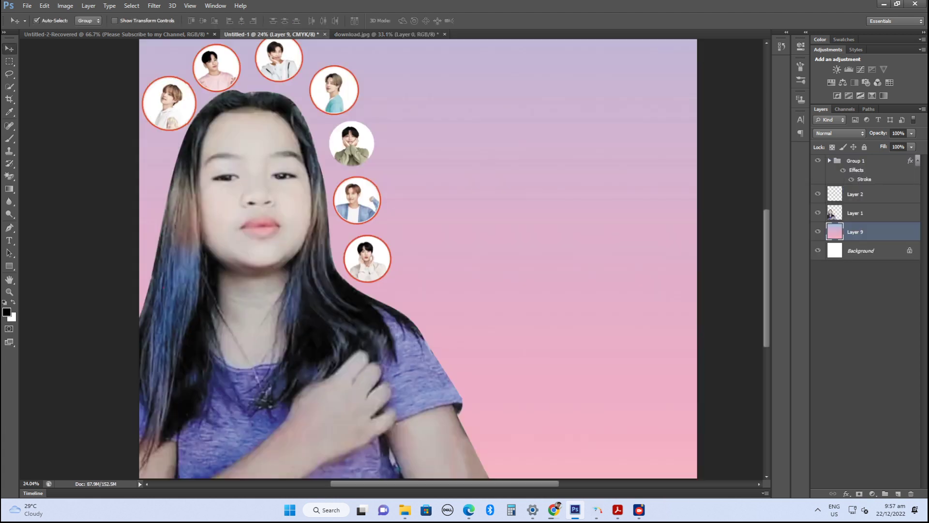
key("ctrl+minus")
key("ctrl+v")
Resize the pasted group photo and settle it in the poster's lower-right corner.
key("ctrl+t")
left_click_drag(431, 208, 524, 93)
key("Return")
left_click_drag(472, 242, 556, 264)
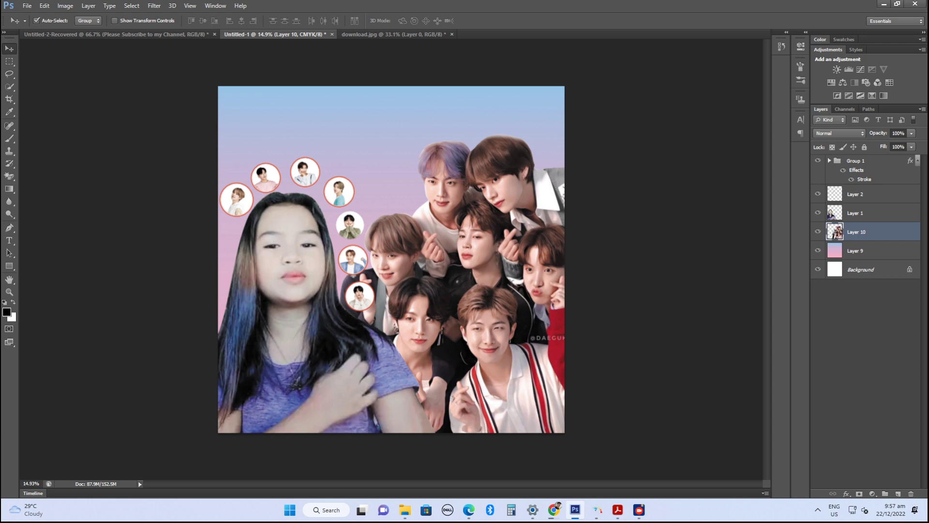
key("ctrl+t")
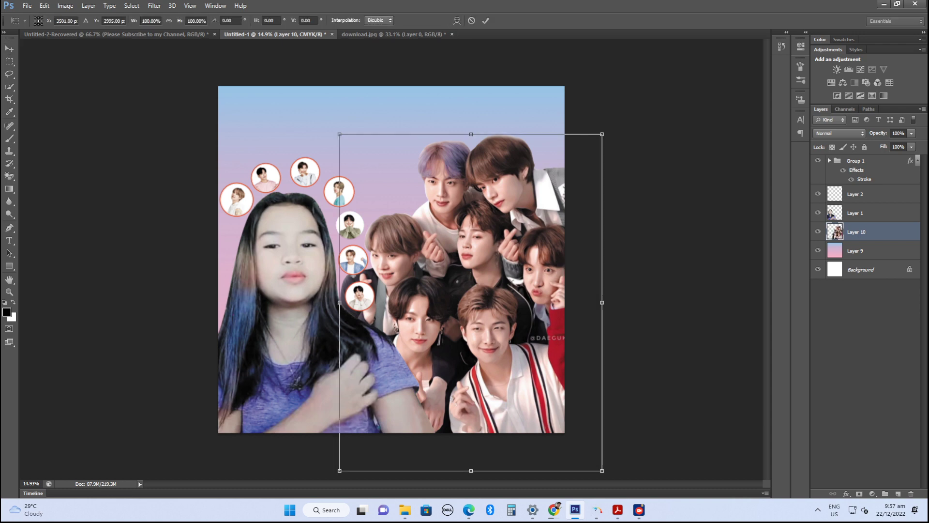
left_click_drag(602, 134, 580, 161)
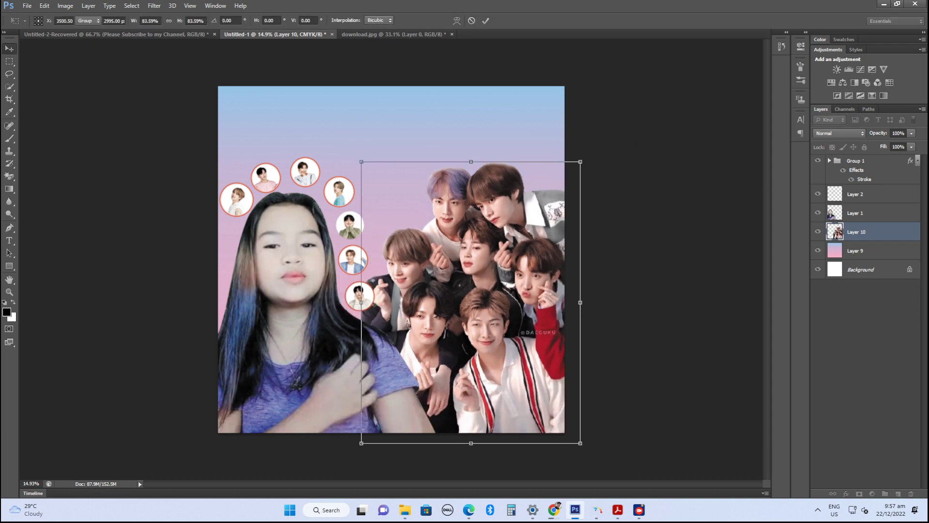
key("Return")
left_click_drag(557, 260, 558, 269)
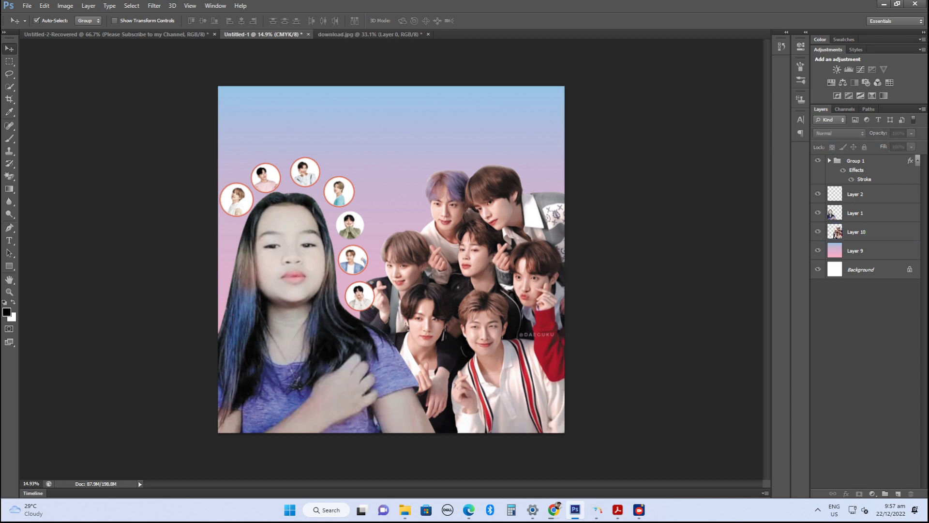
scroll(514, 330, "up", 4)
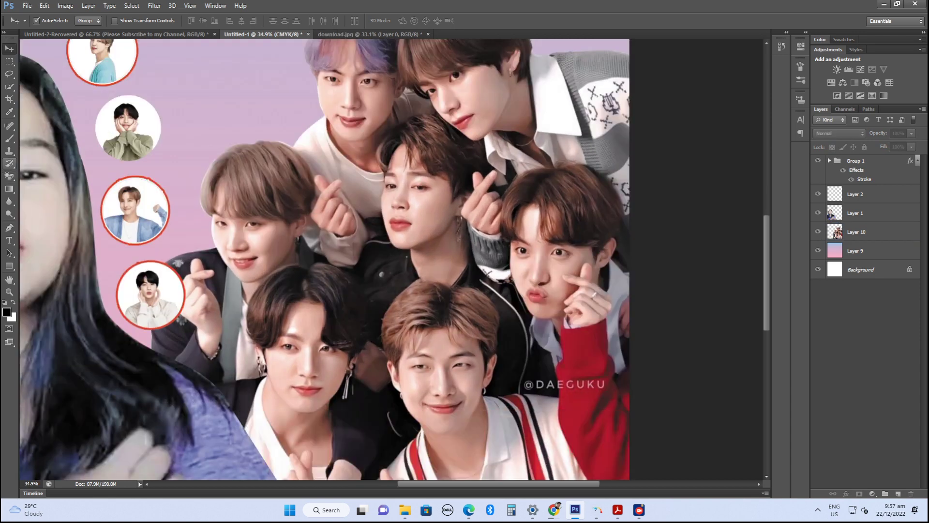
left_click(8, 151)
scroll(496, 373, "up", 1)
scroll(600, 464, "up", 3)
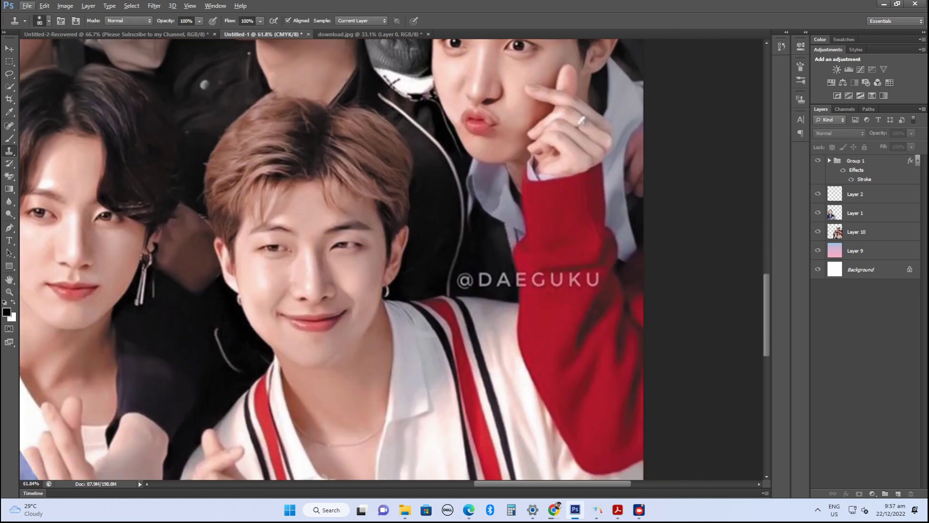
scroll(578, 261, "up", 1)
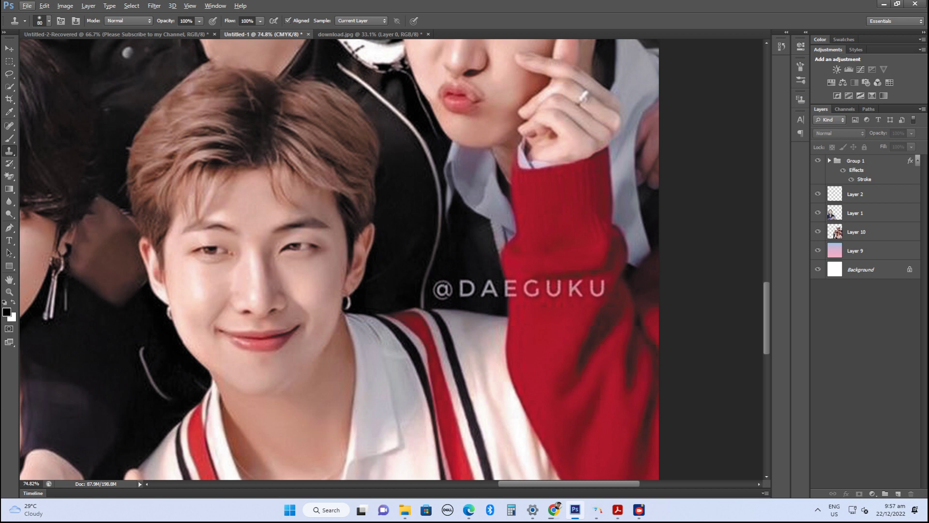
left_click(856, 231)
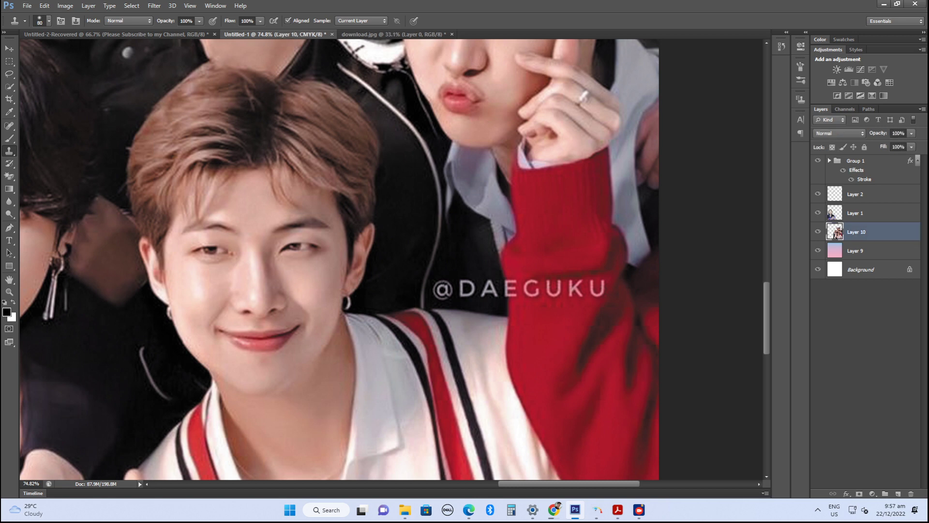
mouse_move(538, 287)
left_mouse_down()
mouse_move(528, 289)
mouse_move(604, 289)
left_mouse_up()
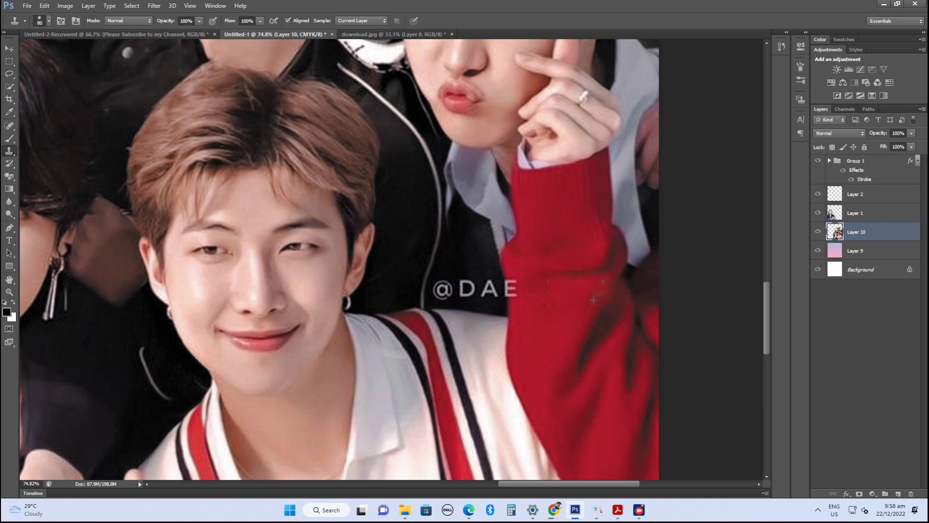
mouse_move(462, 278)
left_mouse_down()
mouse_move(472, 291)
mouse_move(437, 290)
mouse_move(473, 287)
mouse_move(464, 285)
mouse_move(495, 270)
mouse_move(486, 293)
mouse_move(485, 279)
mouse_move(511, 291)
mouse_move(505, 274)
mouse_move(510, 294)
left_mouse_up()
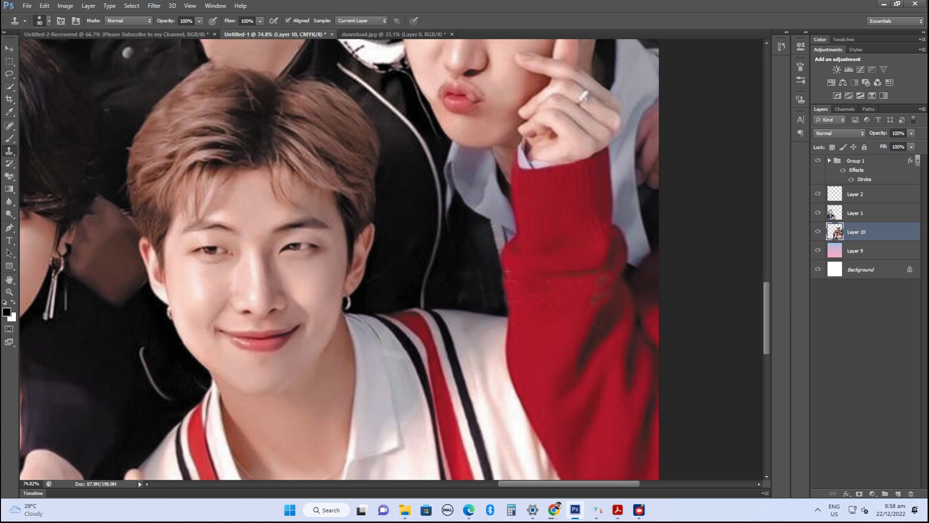
scroll(391, 259, "down", 8)
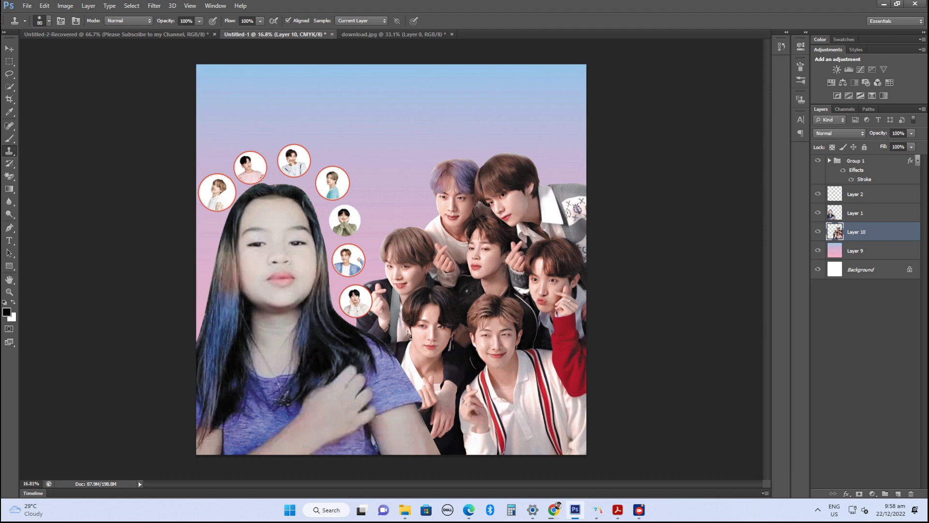
Expand Group 1, nudge Layer 5 left and Layer 6 right.
key("v")
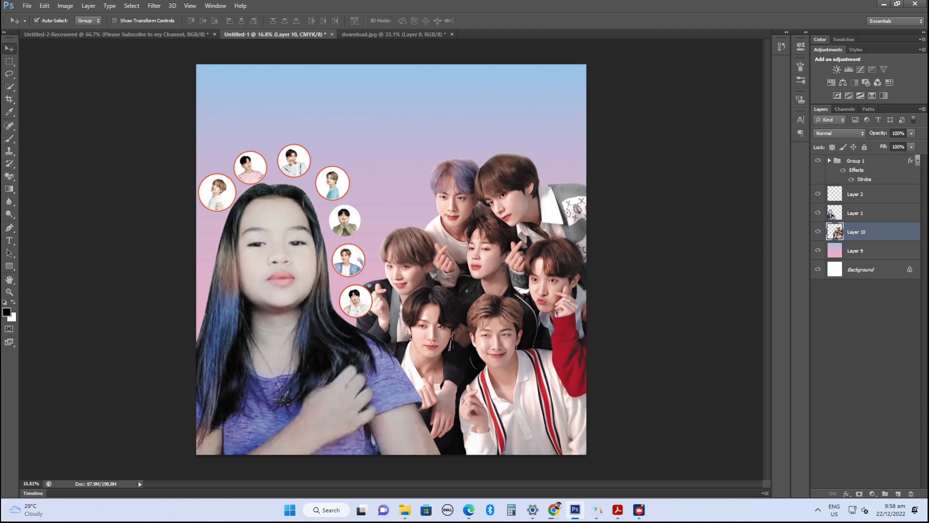
left_click(855, 161)
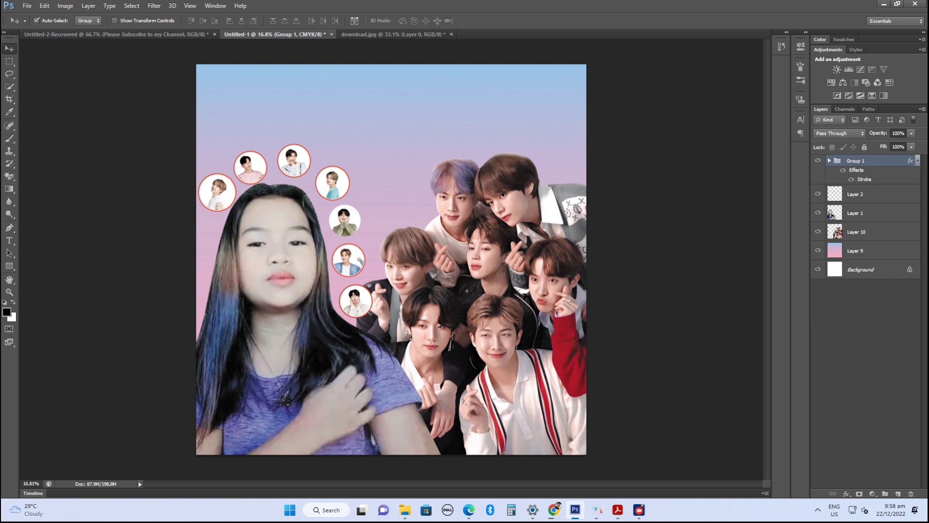
left_click(830, 160)
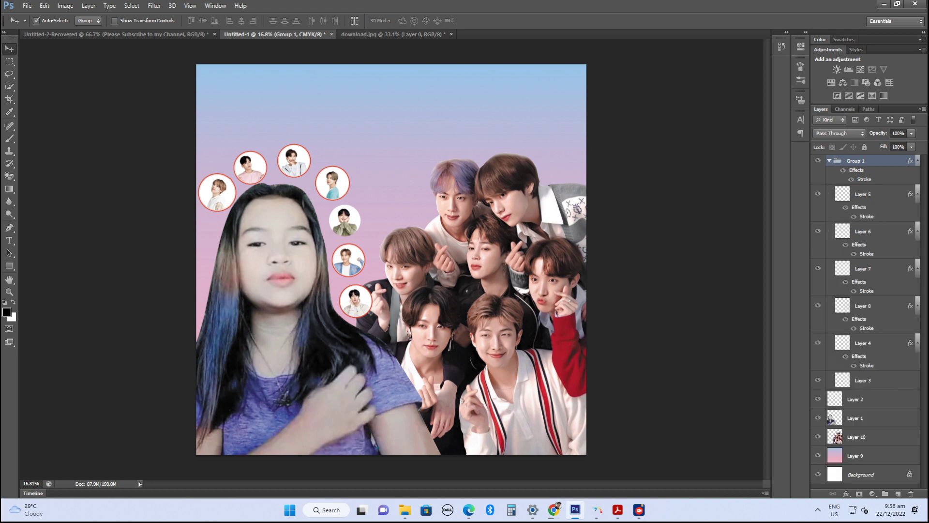
left_click(863, 194)
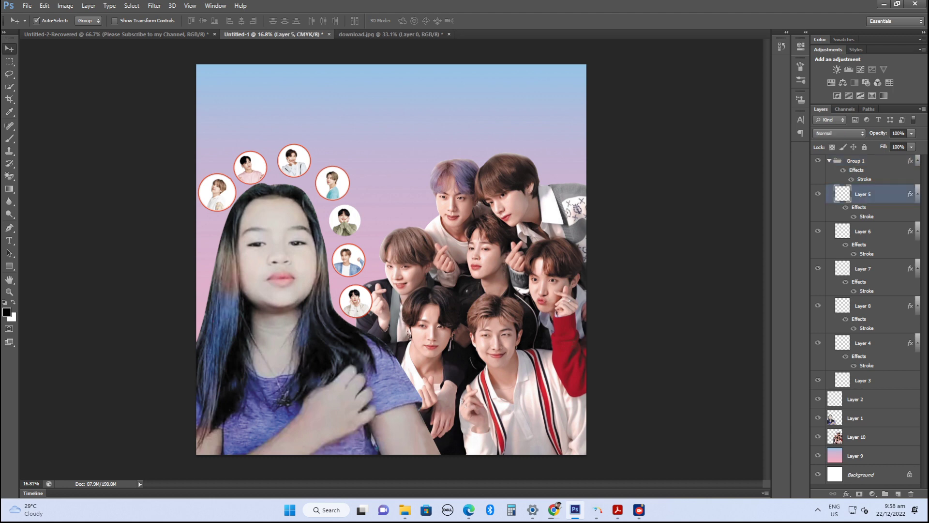
key("shift+Left")
left_click(863, 231)
key("shift+Right")
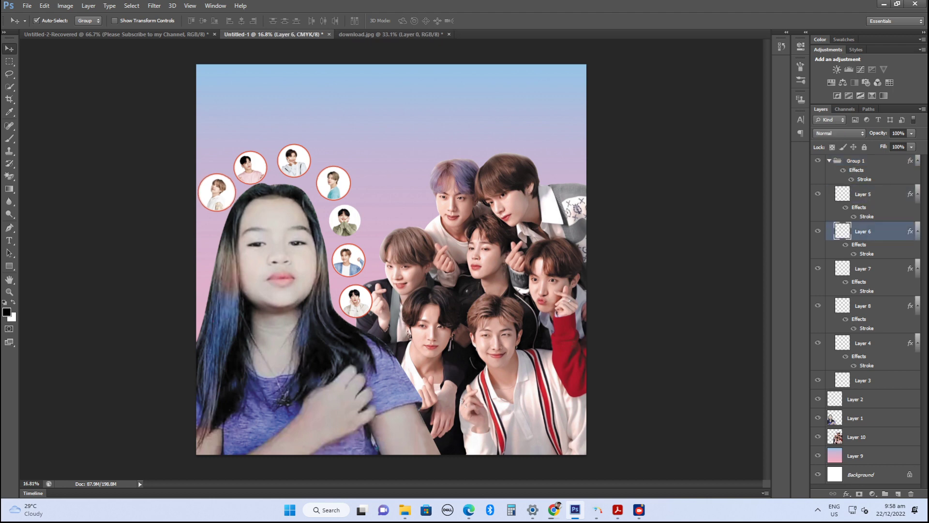
Nudge Layer 7 right and reposition Layer 8, deselect layers, and bring up Open.
left_click(863, 268)
key("shift+Right")
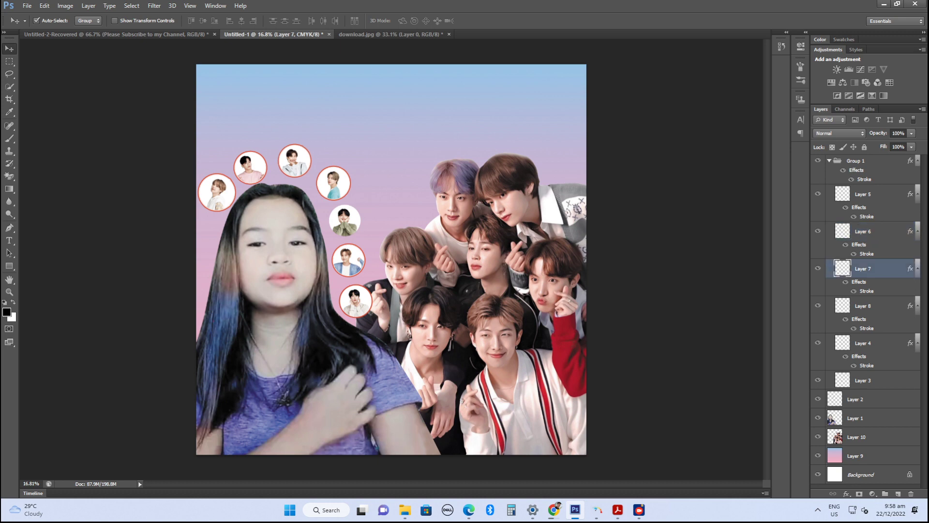
left_click(863, 306)
key("shift+Up")
key("shift+Up")
key("shift+Right")
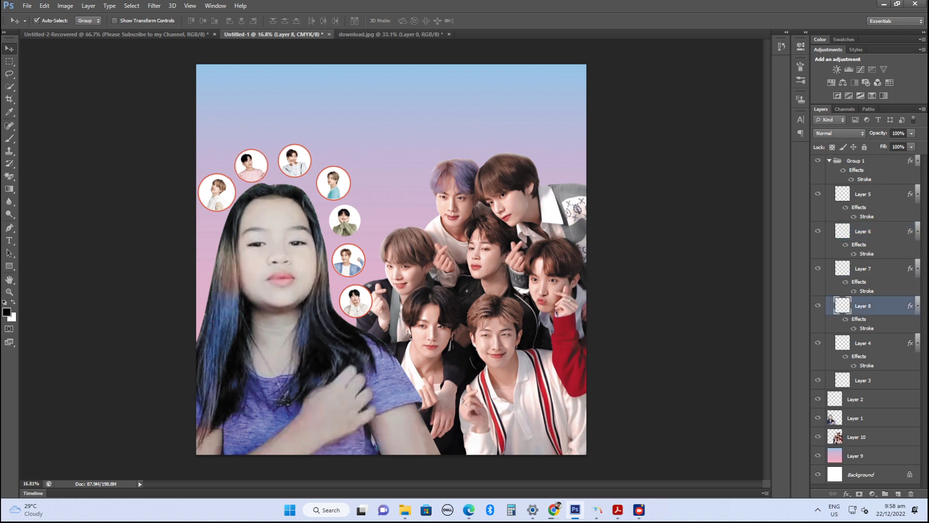
key("shift+Up")
key("shift+Left")
key("ctrl+alt+a")
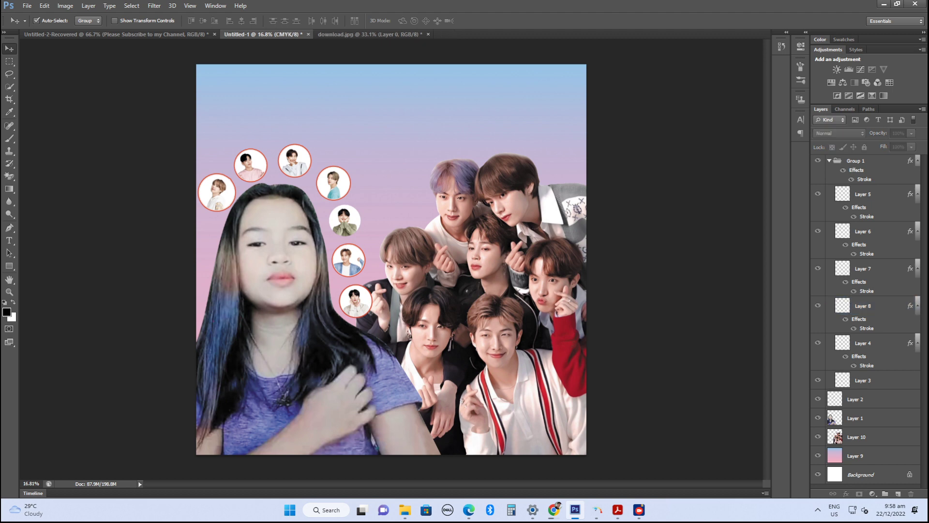
key("ctrl+o")
Open BTSWORLD_AS_FeaturingAppsGames.jpg, drag it into the poster as Layer 11, then close it.
scroll(378, 309, "down", 5)
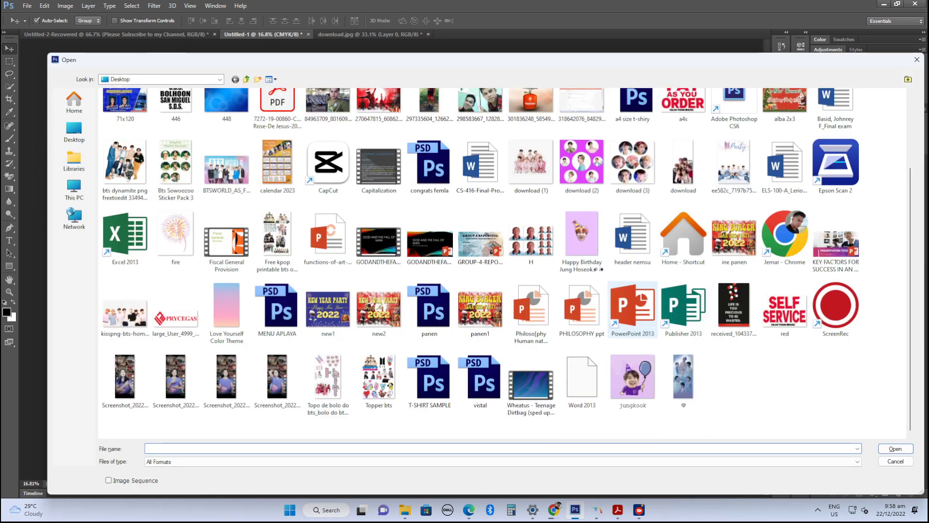
scroll(531, 310, "up", 3)
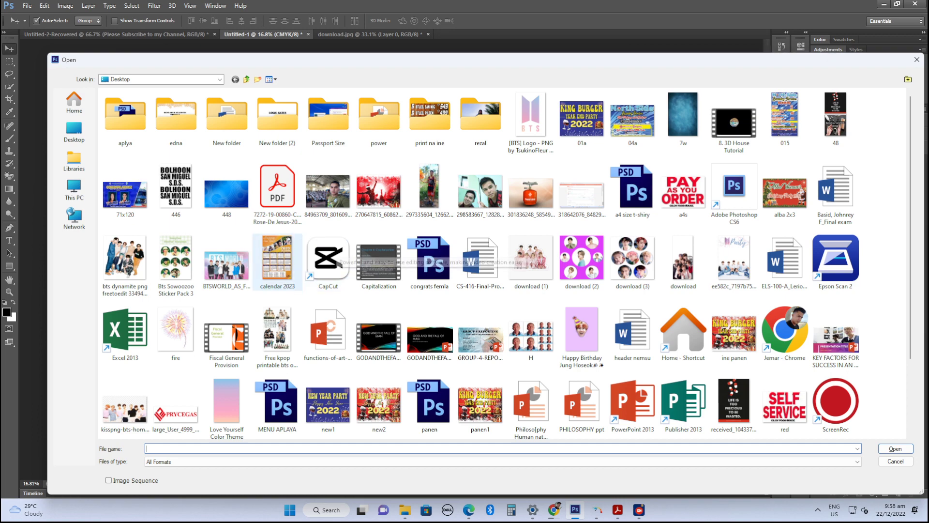
double_click(227, 264)
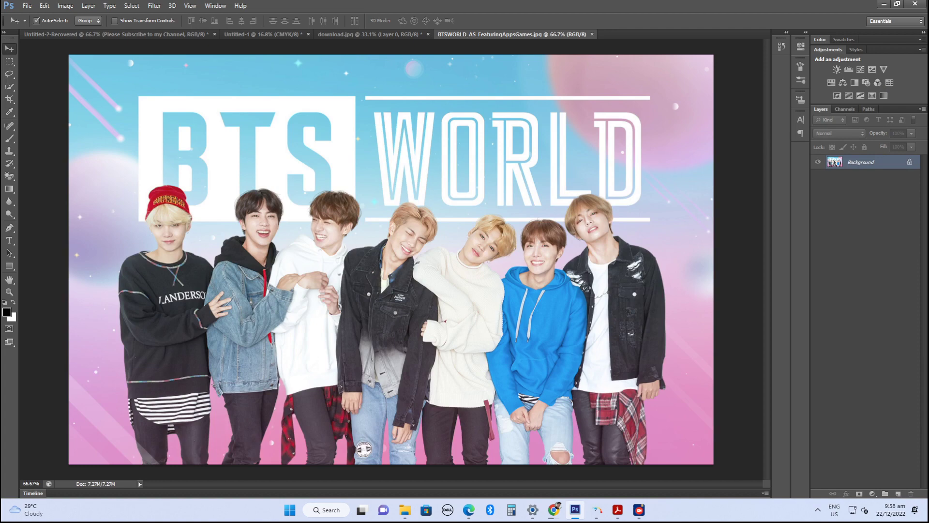
left_click_drag(512, 34, 605, 112)
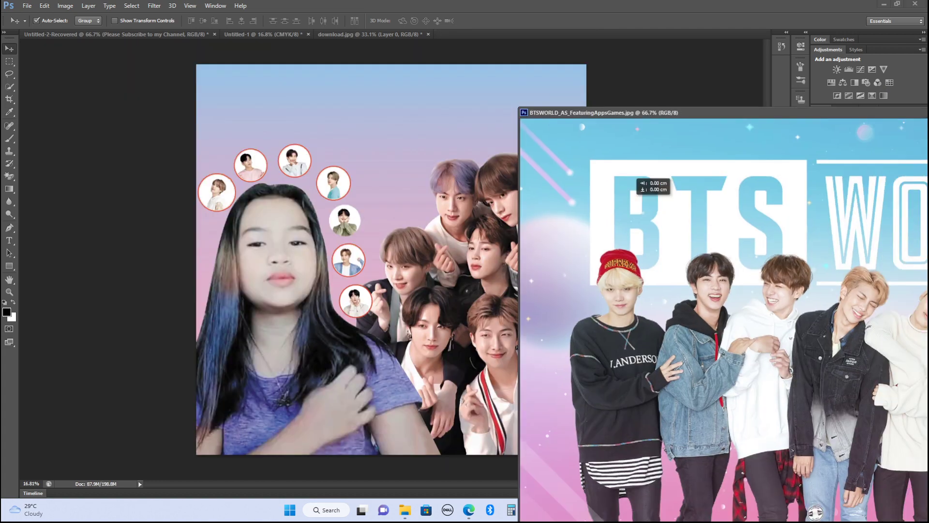
left_click_drag(653, 187, 440, 160)
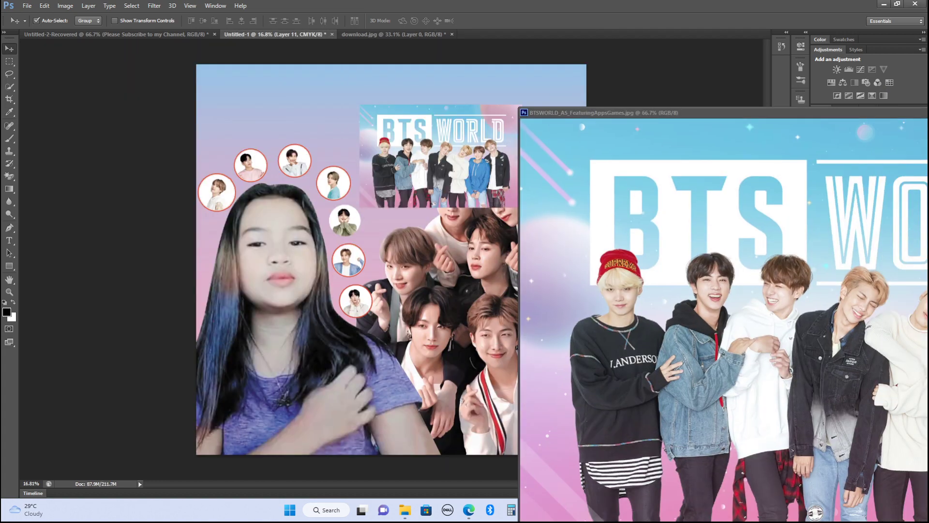
key("ctrl+0")
key("ctrl+w")
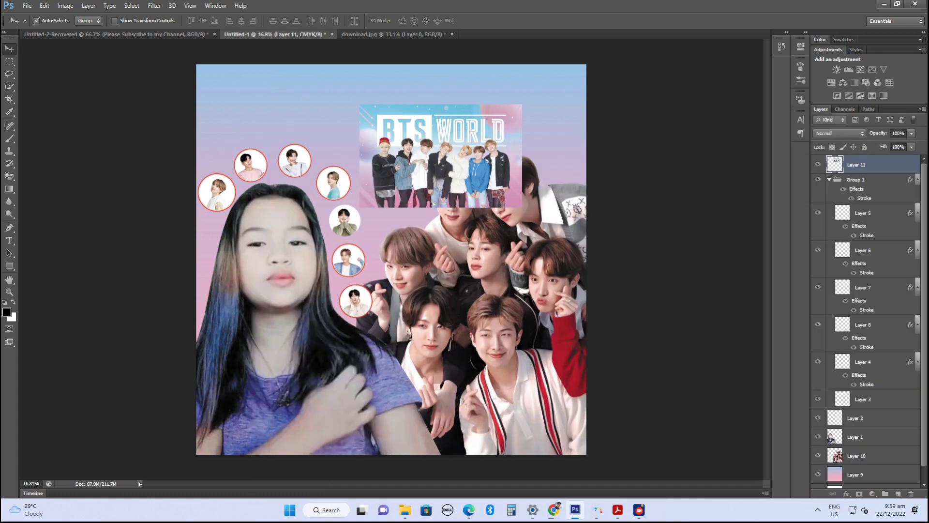
Move the BTS WORLD layer left and below the group photo, then enlarge it across the poster top.
left_click_drag(440, 159, 398, 157)
left_click_drag(857, 165, 856, 465)
key("ctrl+t")
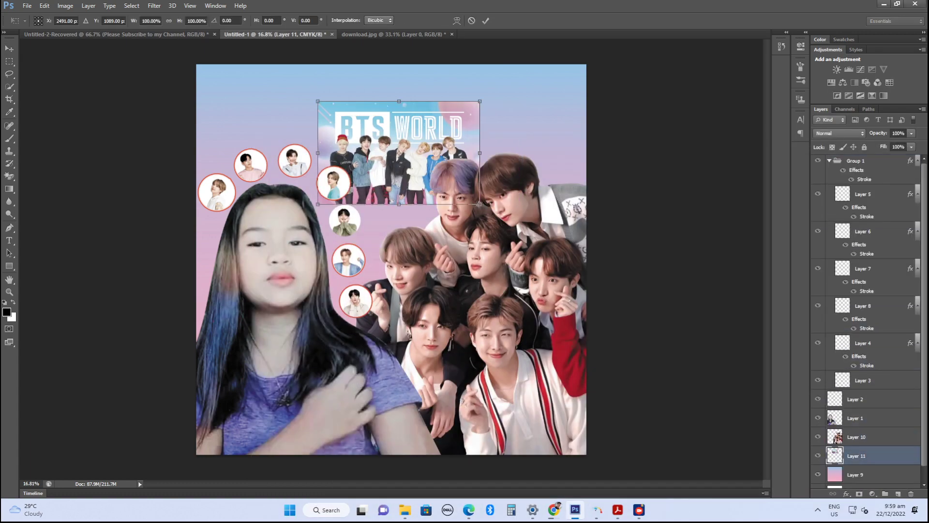
left_click_drag(480, 203, 607, 284)
key("Return")
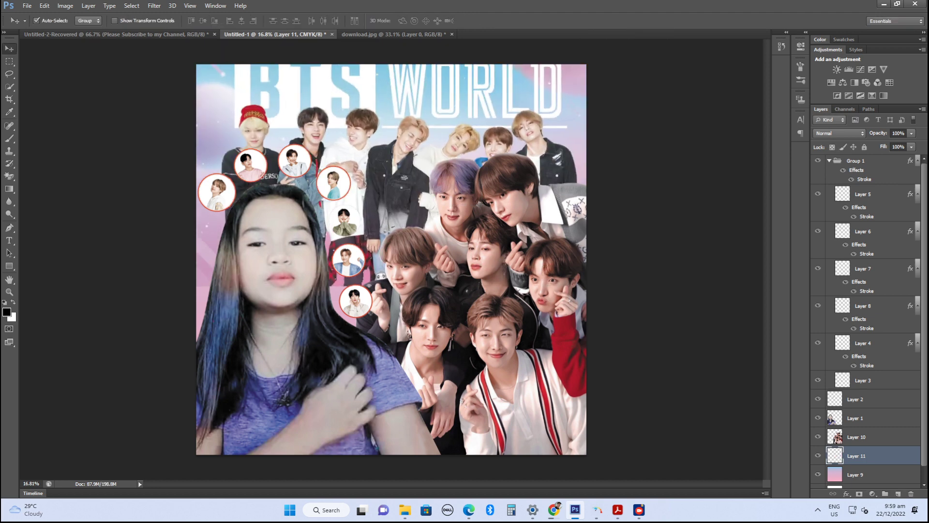
key("ctrl+minus")
mouse_move(491, 117)
left_mouse_down()
mouse_move(477, 124)
mouse_move(489, 125)
left_mouse_up()
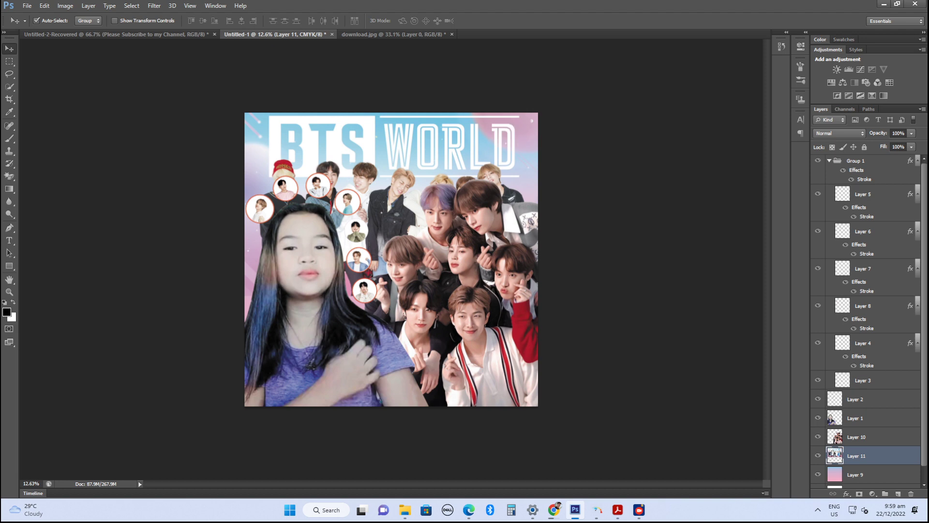
left_click_drag(484, 125, 487, 100)
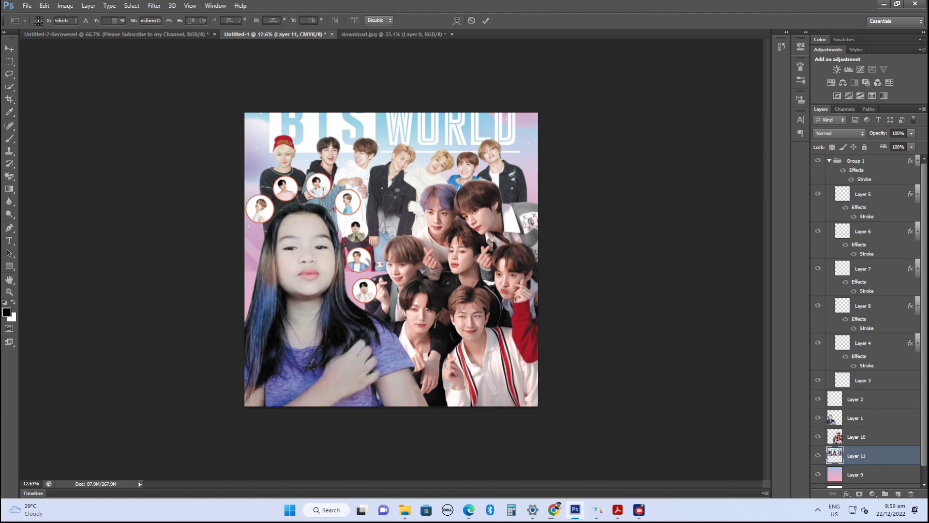
Rescale the BTS WORLD background to about 116% and shift it slightly up and right.
key("ctrl+t")
left_click_drag(550, 71, 557, 104)
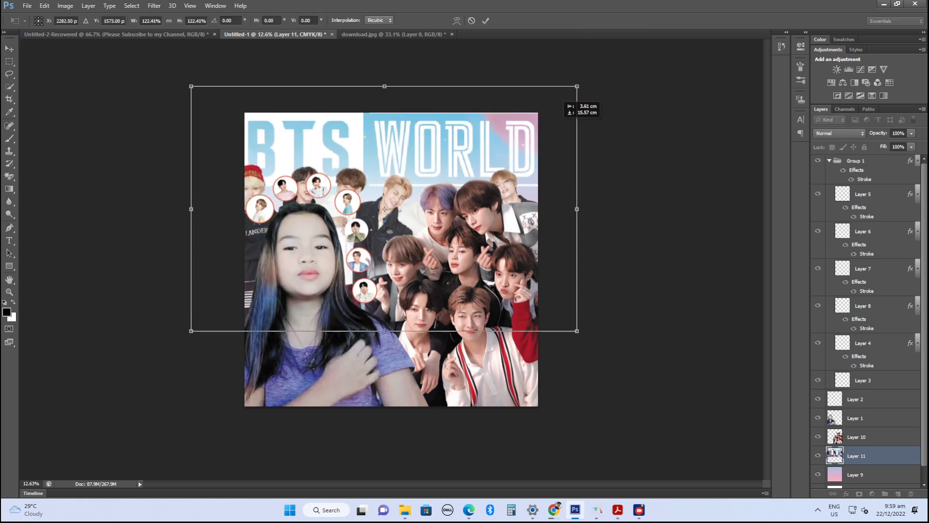
key("ctrl+z")
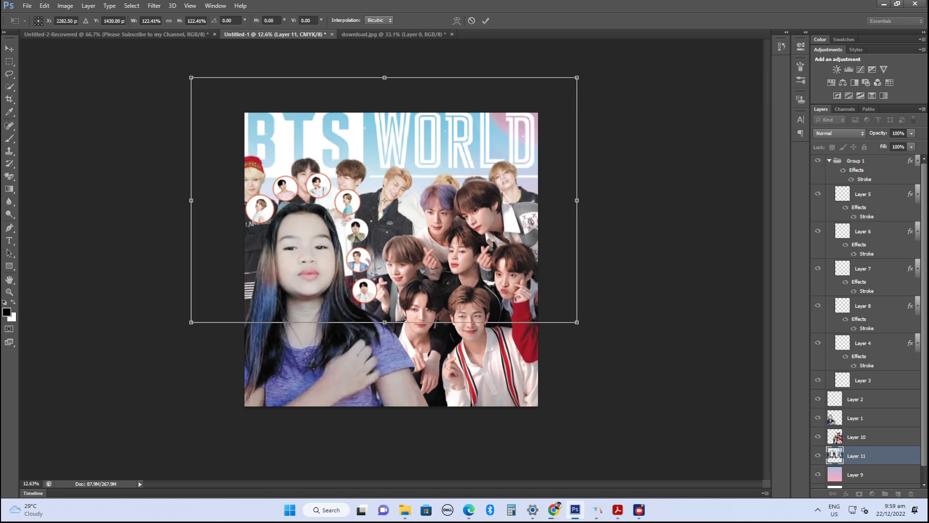
left_click_drag(577, 78, 550, 82)
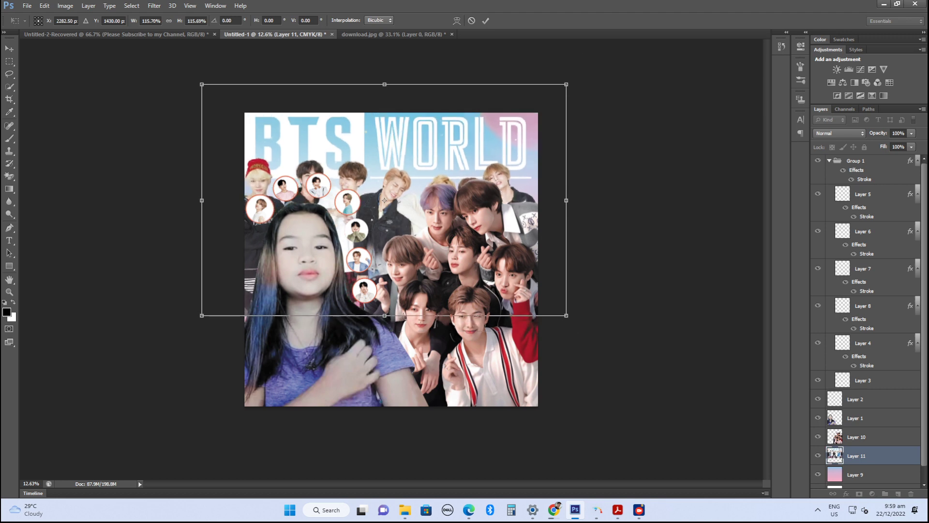
key("Return")
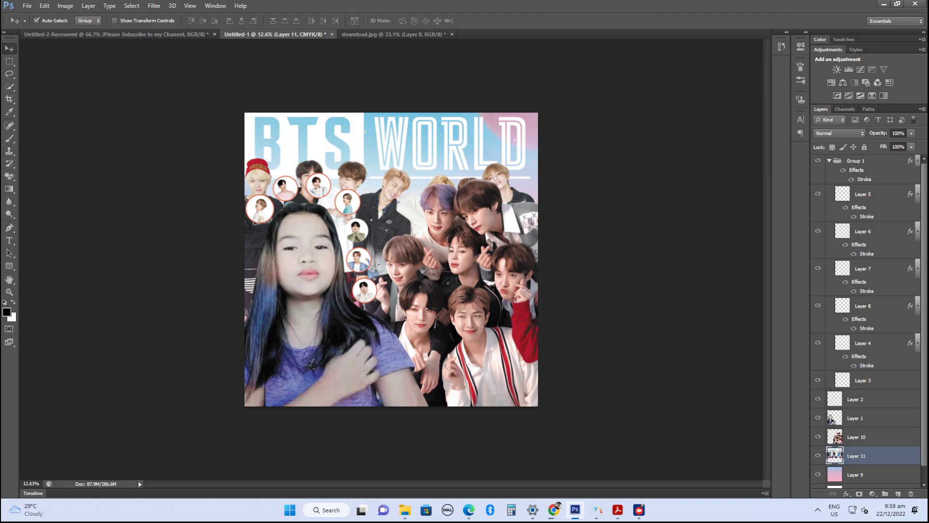
left_click_drag(518, 121, 521, 117)
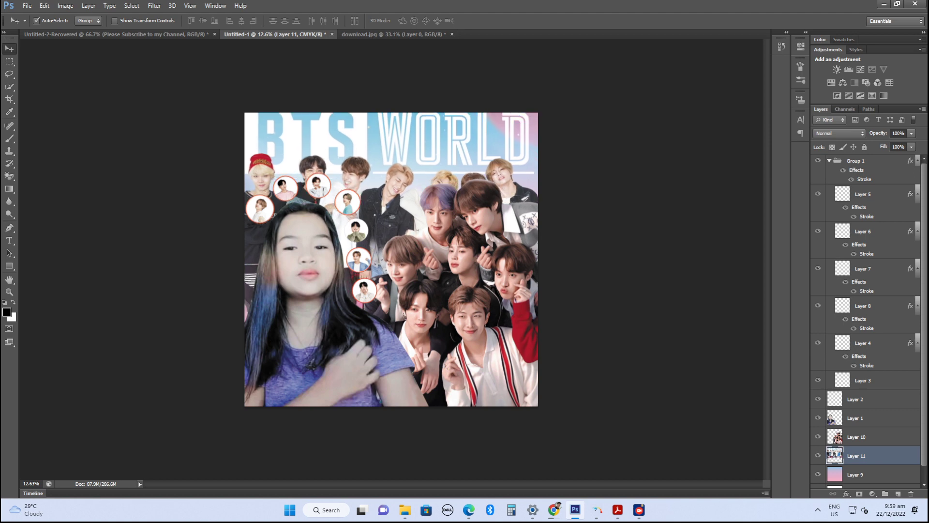
scroll(271, 314, "up", 5)
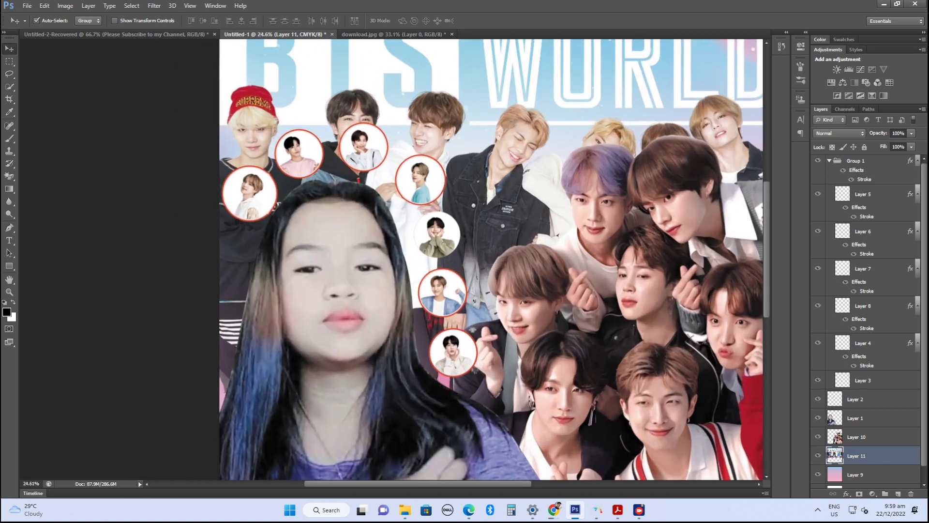
Shrink the Group 1 circle portraits to about 94%.
left_click(854, 160)
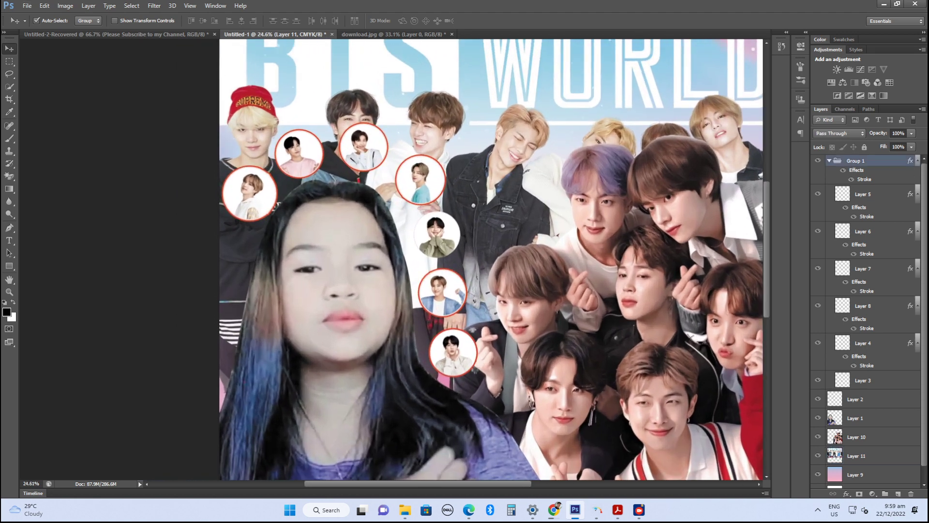
left_click(862, 194)
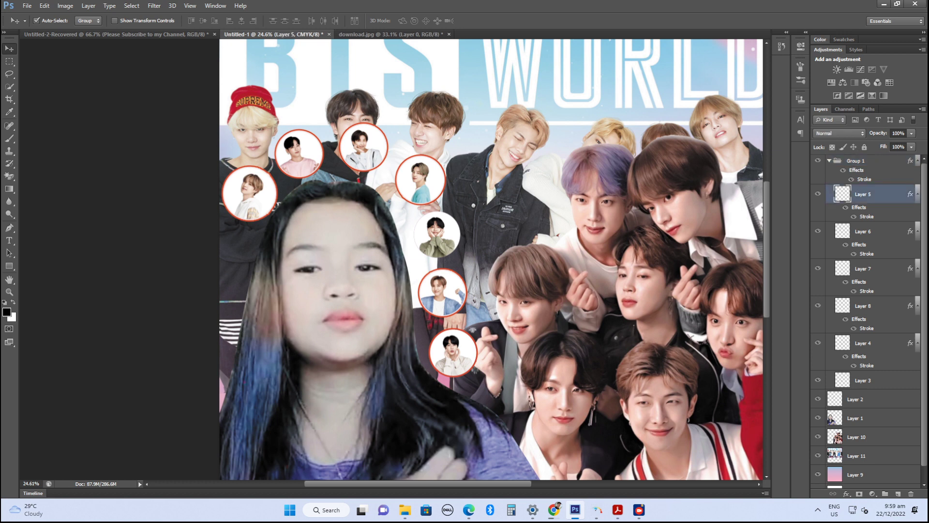
left_click(829, 160)
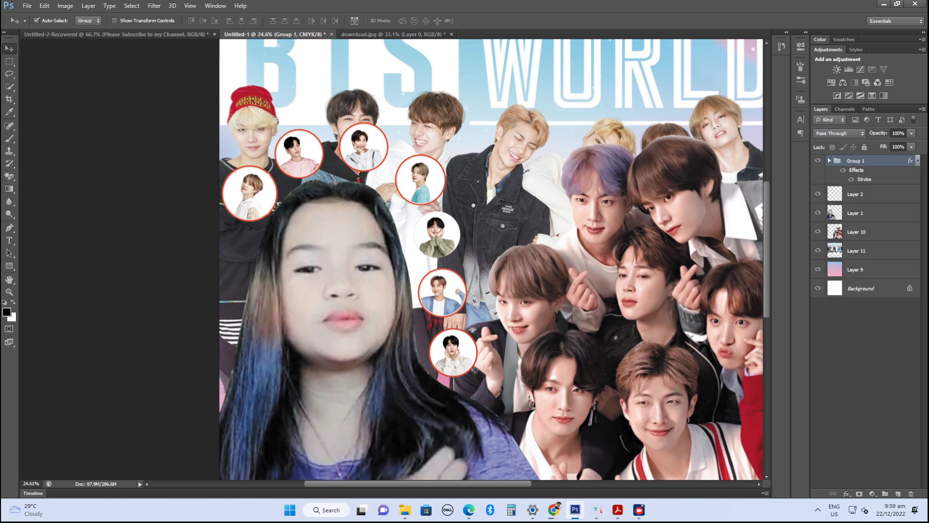
key("ctrl+t")
left_click_drag(476, 125, 410, 176)
key("Return")
key("ctrl+0")
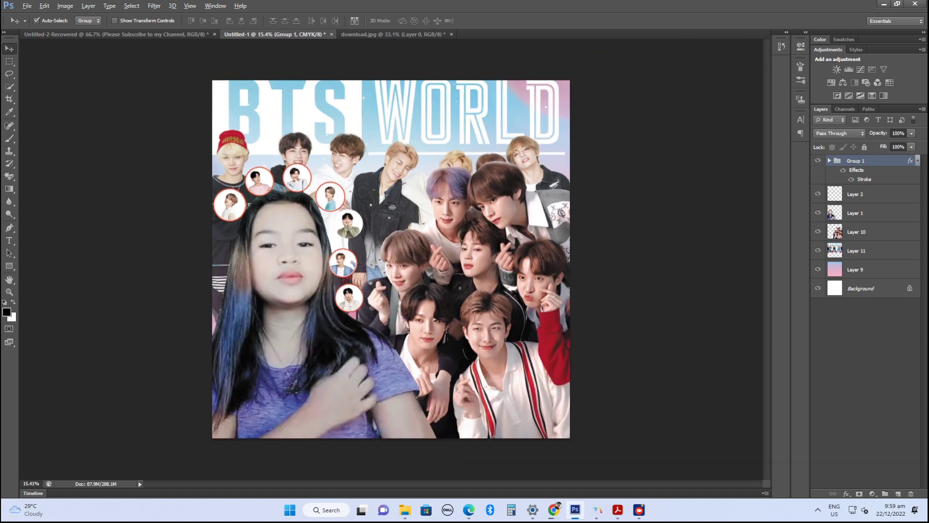
Move the BTS group photo (Layer 10) up slightly and scale it down to about 90%.
key("alt")
left_click_drag(477, 116, 476, 104)
key("ctrl+t")
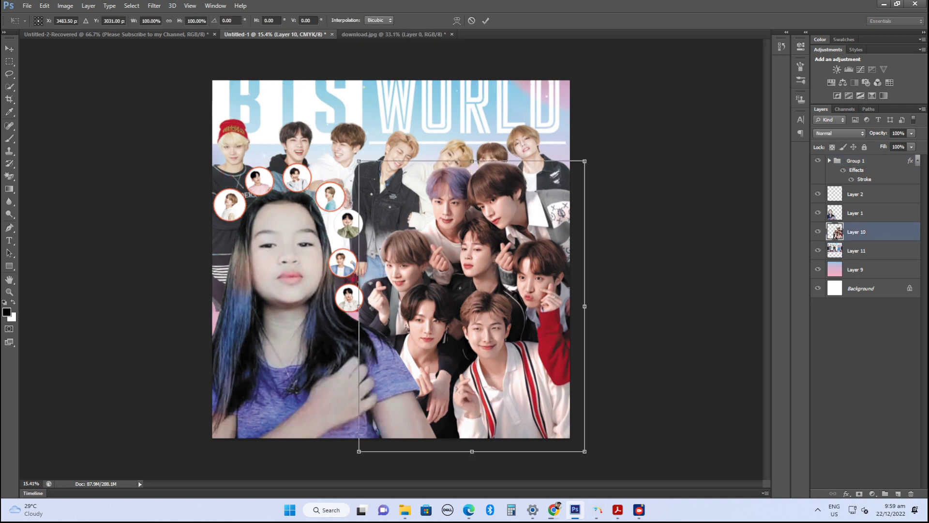
left_click_drag(584, 161, 573, 185)
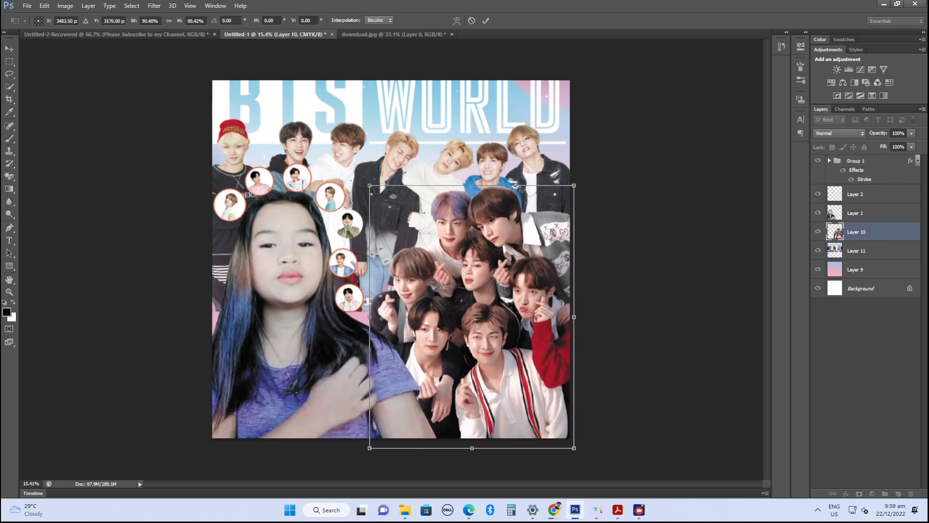
key("Return")
left_click(866, 339)
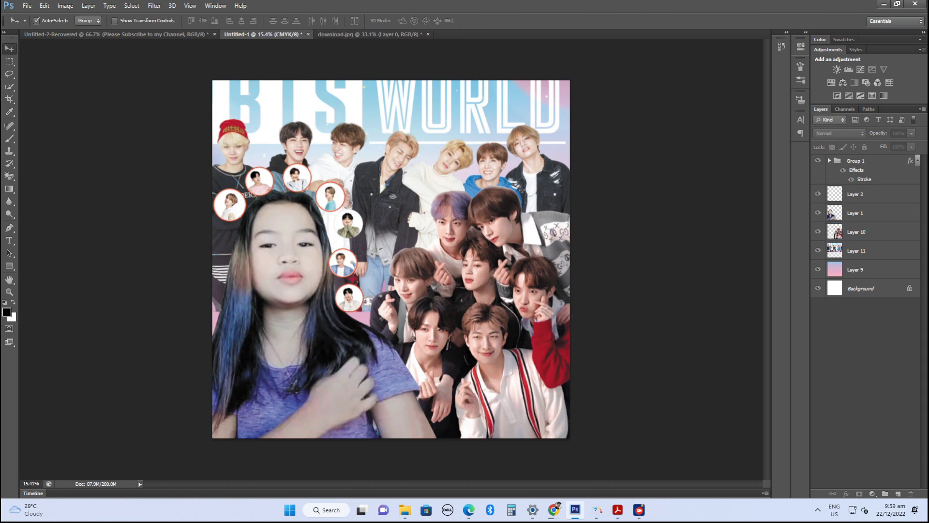
left_click(856, 161)
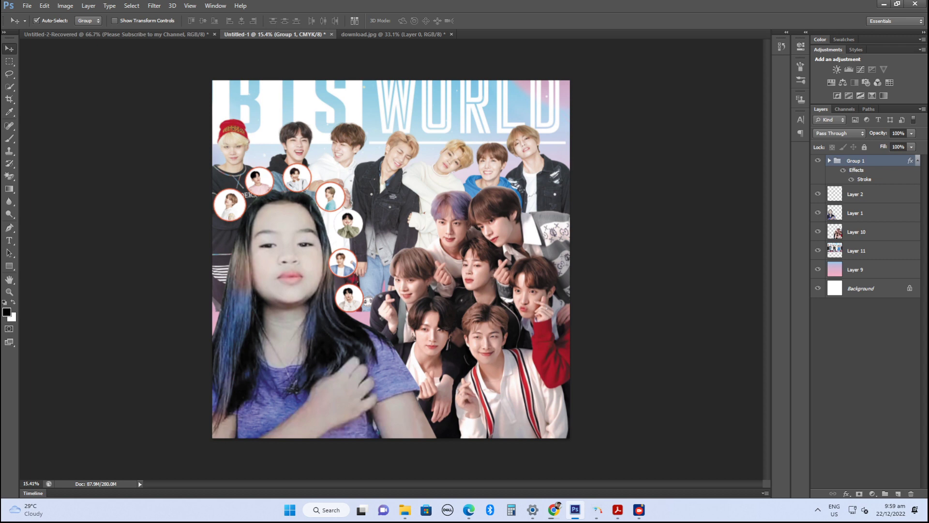
Ungroup Group 1 and drag the seven member portraits into one row along the poster bottom.
left_click_drag(297, 177, 303, 290)
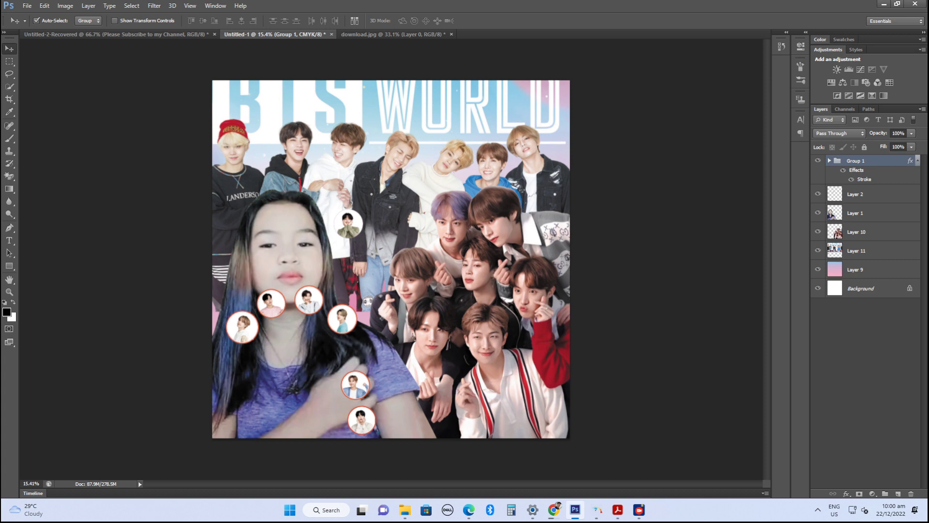
key("ctrl+shift+g")
scroll(392, 261, "up", 3)
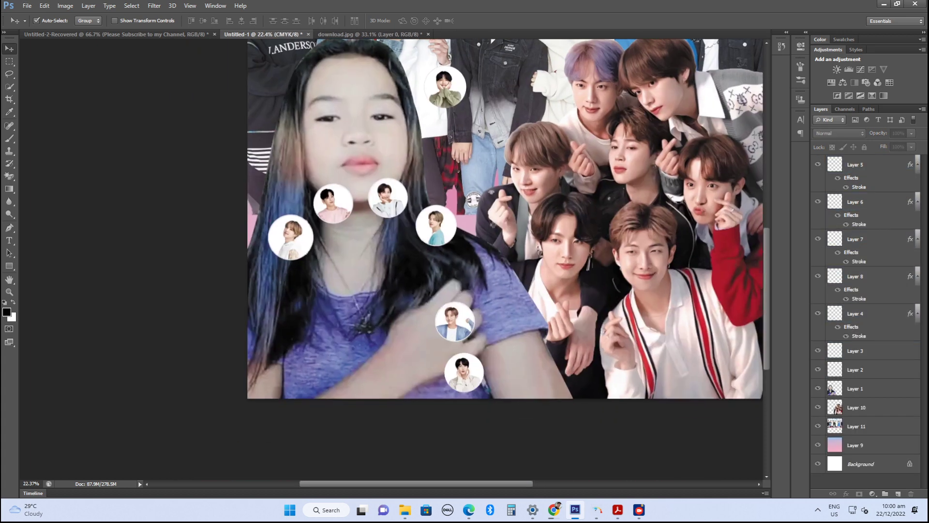
left_click_drag(291, 237, 277, 370)
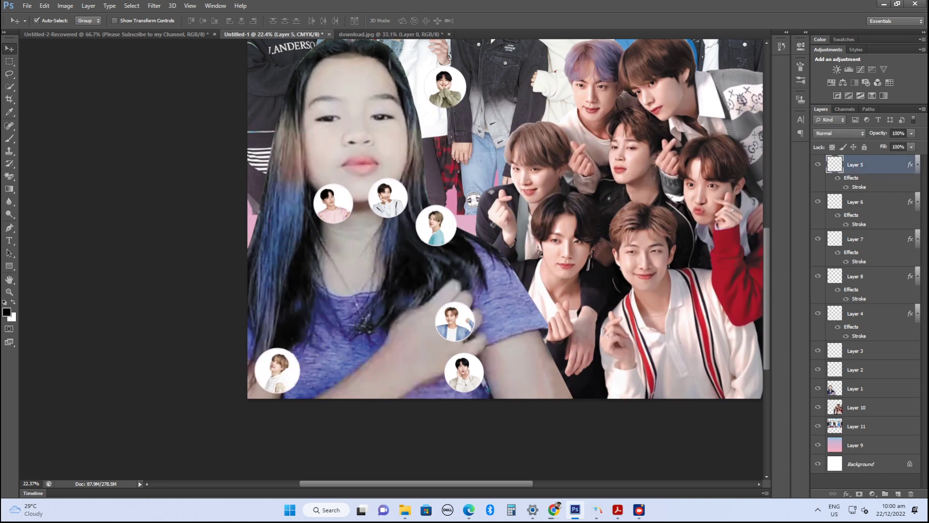
left_click_drag(333, 203, 332, 368)
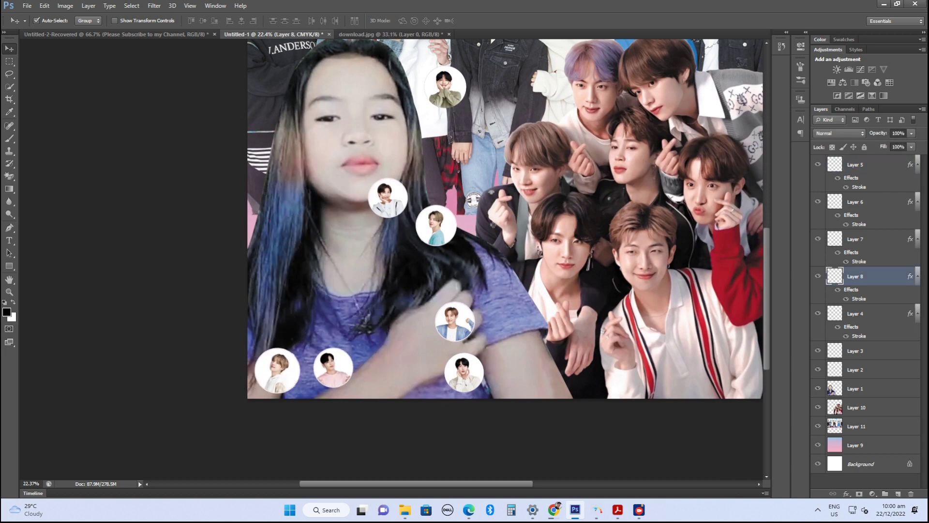
left_click_drag(388, 199, 380, 370)
left_click_drag(455, 321, 419, 371)
mouse_move(467, 356)
left_mouse_down()
mouse_move(484, 356)
mouse_move(477, 359)
left_mouse_up()
left_click_drag(419, 372, 426, 370)
left_click_drag(446, 213, 528, 356)
left_click_drag(448, 77, 569, 358)
scroll(569, 358, "down", 2)
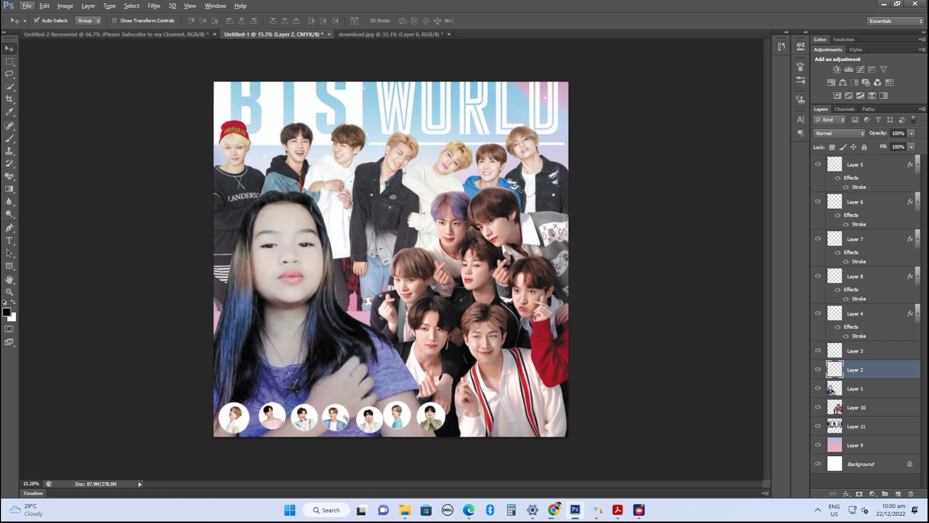
Give the girl cutout Layer 1 a 43 px white stroke.
left_click(855, 388)
right_click(855, 388)
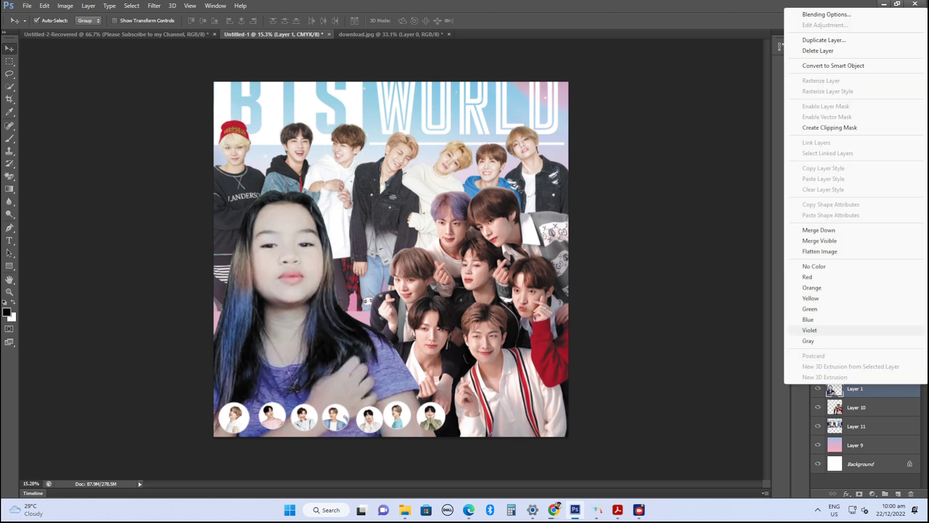
key("Escape")
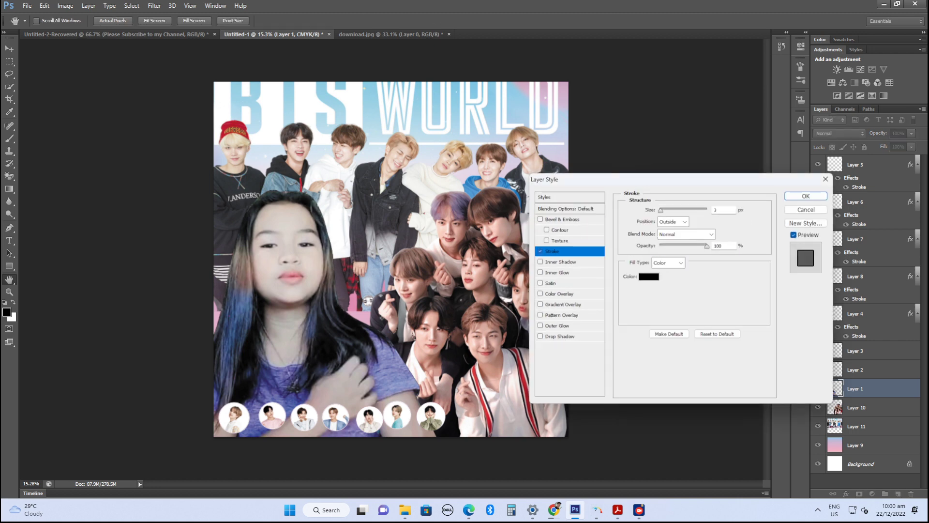
key("shift+Up")
key("shift+Up")
key("shift+Up")
key("shift+Up")
left_click(649, 277)
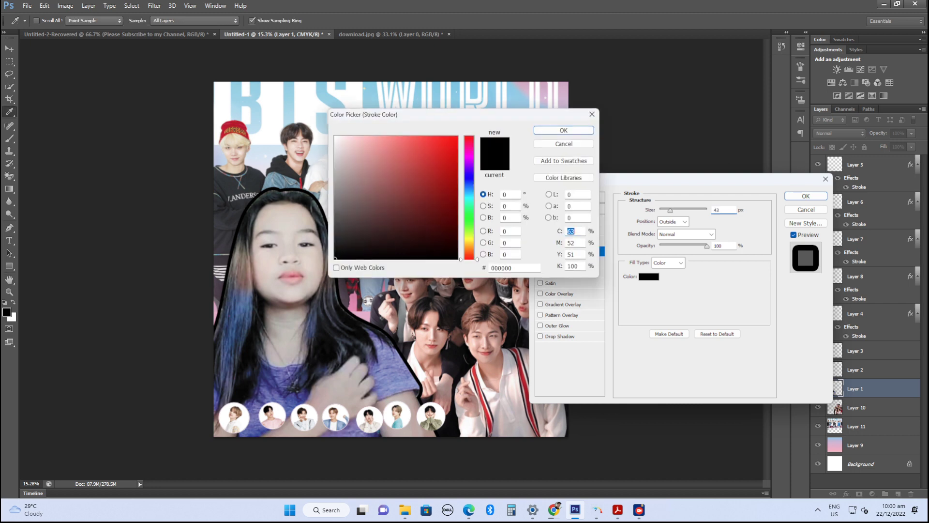
left_click(354, 129)
key("Return")
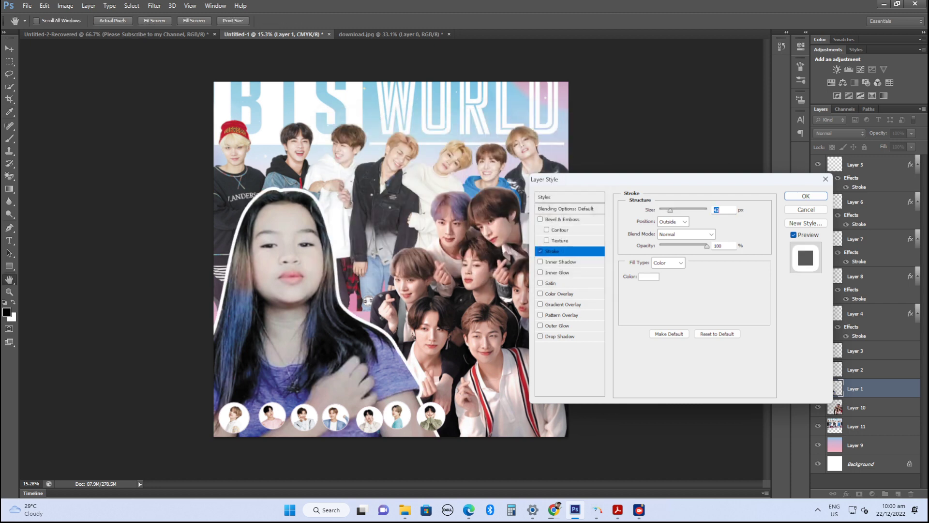
Add a red drop shadow at 43 px distance and about 49 px size.
left_click(560, 336)
left_click(728, 211)
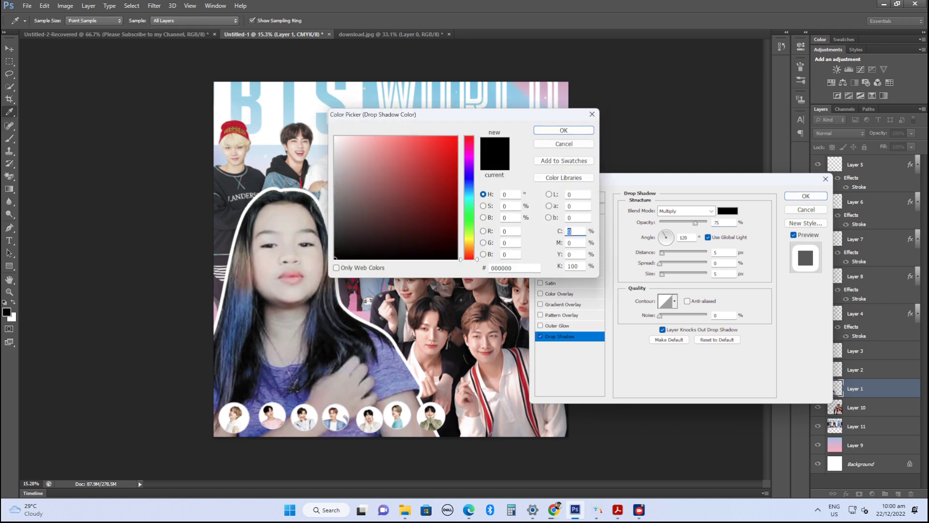
left_click(457, 137)
key("Return")
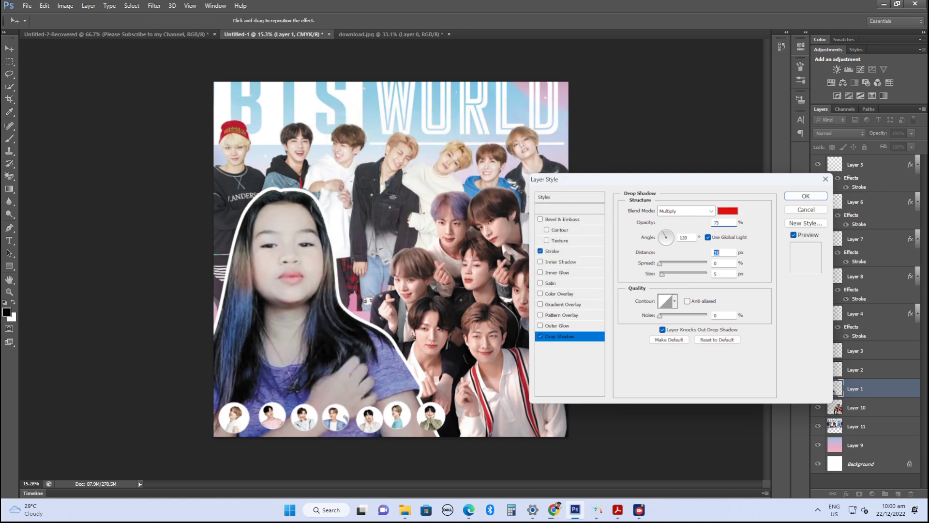
mouse_move(661, 252)
left_mouse_down()
mouse_move(680, 252)
mouse_move(671, 241)
left_mouse_up()
left_click_drag(662, 273, 695, 252)
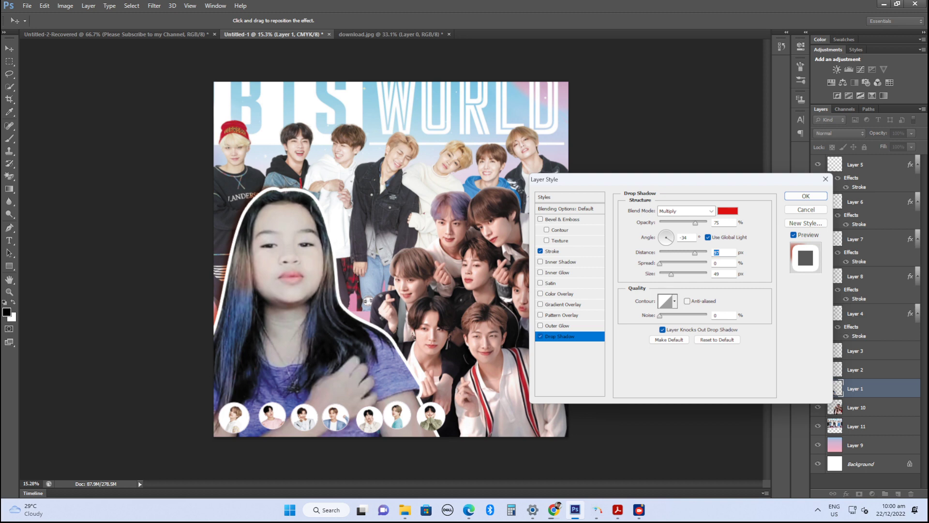
Thin the white stroke, then make the shadow white at 167° angle and 33 px distance.
left_click(553, 251)
left_click_drag(670, 210, 664, 210)
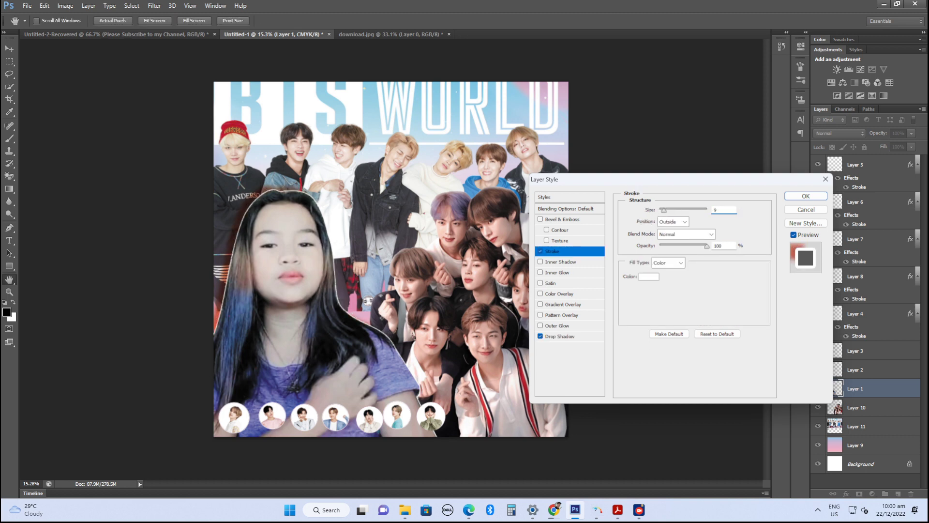
left_click(560, 336)
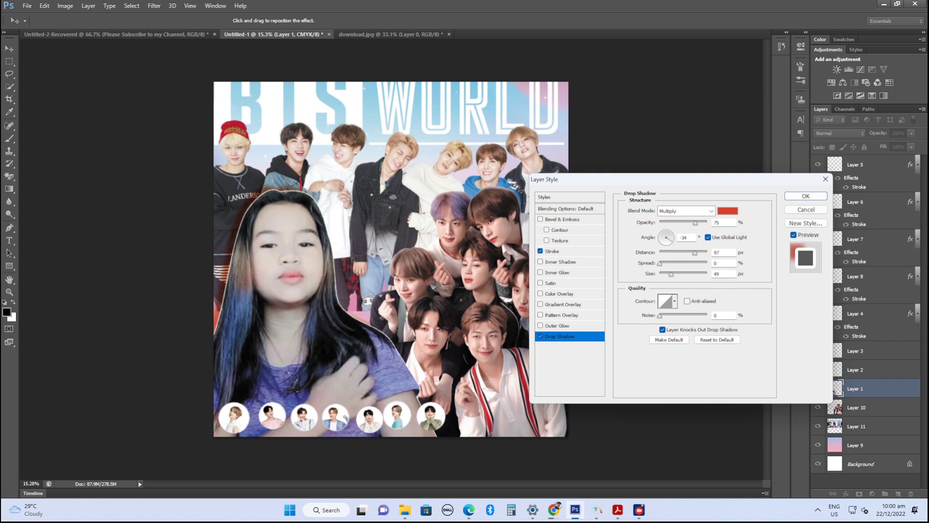
left_click(660, 236)
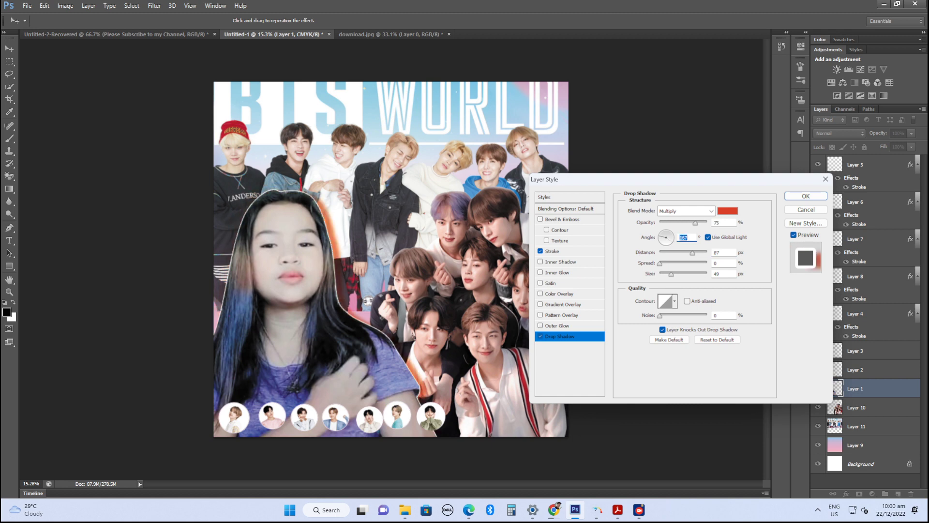
left_click_drag(693, 252, 675, 252)
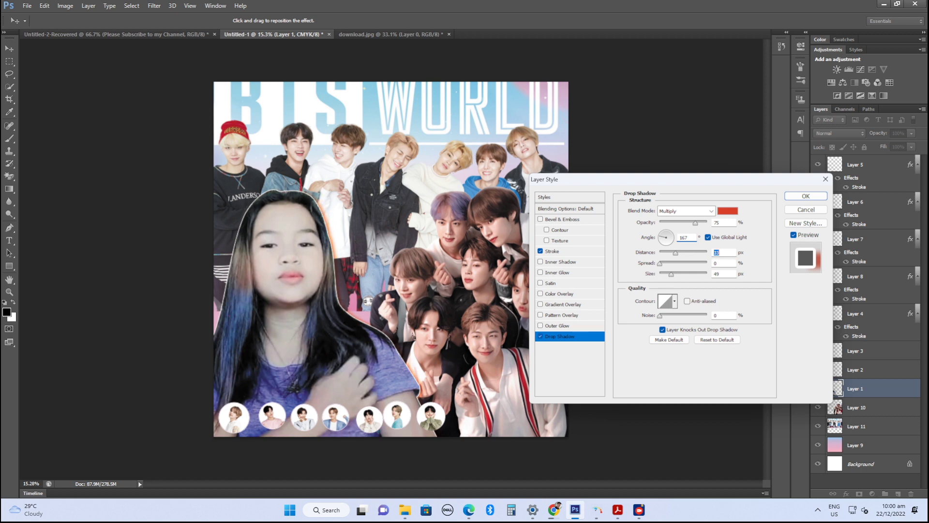
left_click(727, 211)
left_click(335, 137)
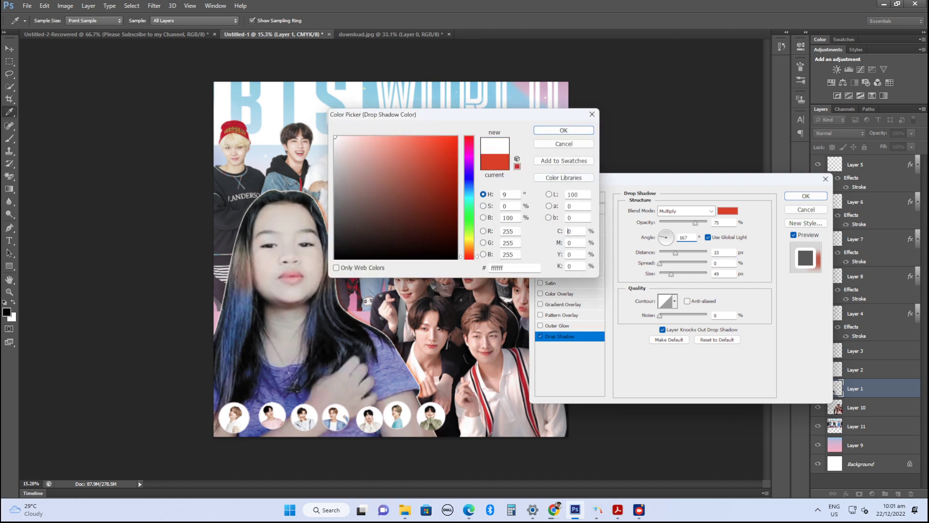
key("Return")
key("Return")
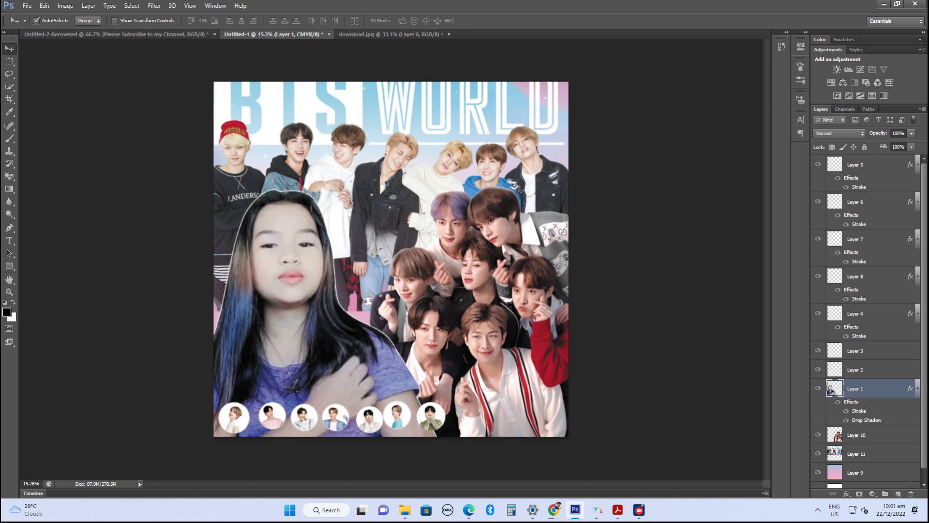
Nudge the group photo down, shift the BTS WORLD background right, and squash it from the top.
left_click_drag(503, 193, 504, 198)
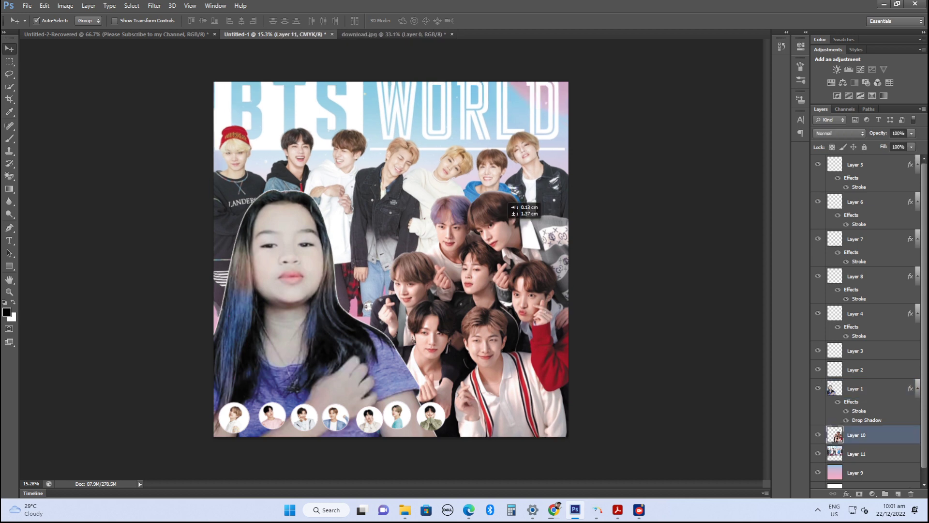
left_click_drag(477, 116, 482, 119)
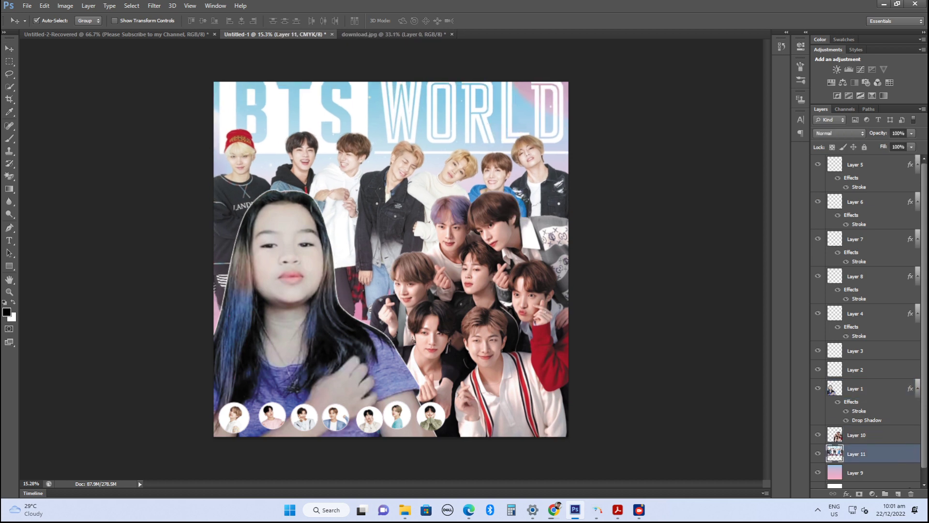
key("ctrl+t")
left_click_drag(392, 40, 392, 54)
key("Return")
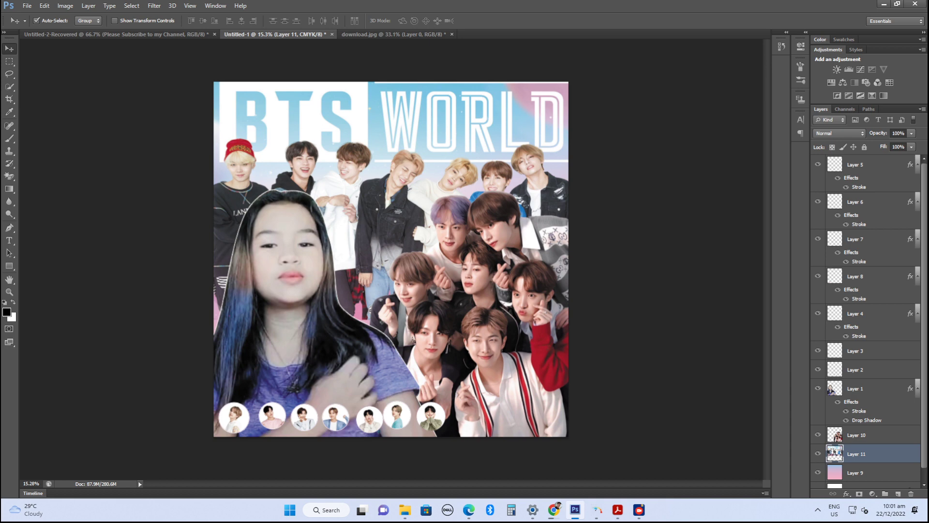
Add a new empty Layer 12 above Layer 5.
left_click(855, 165)
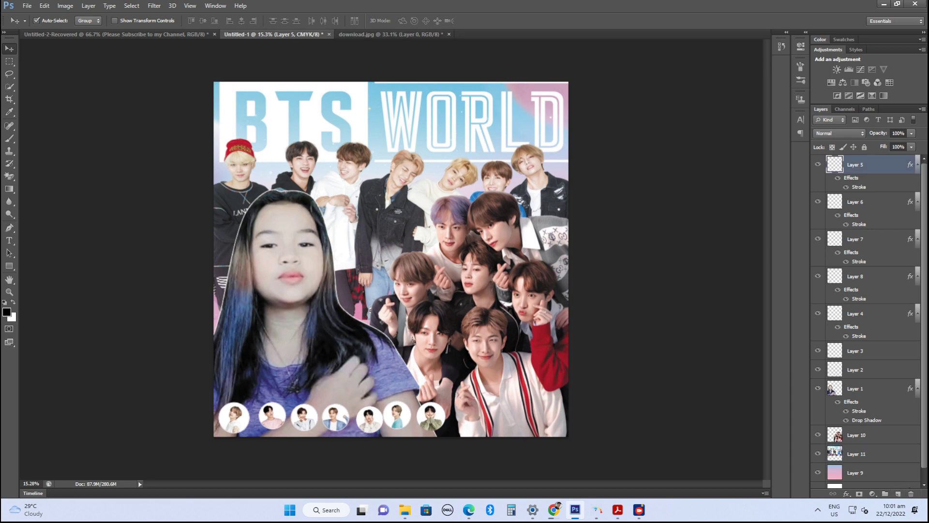
left_click(898, 494)
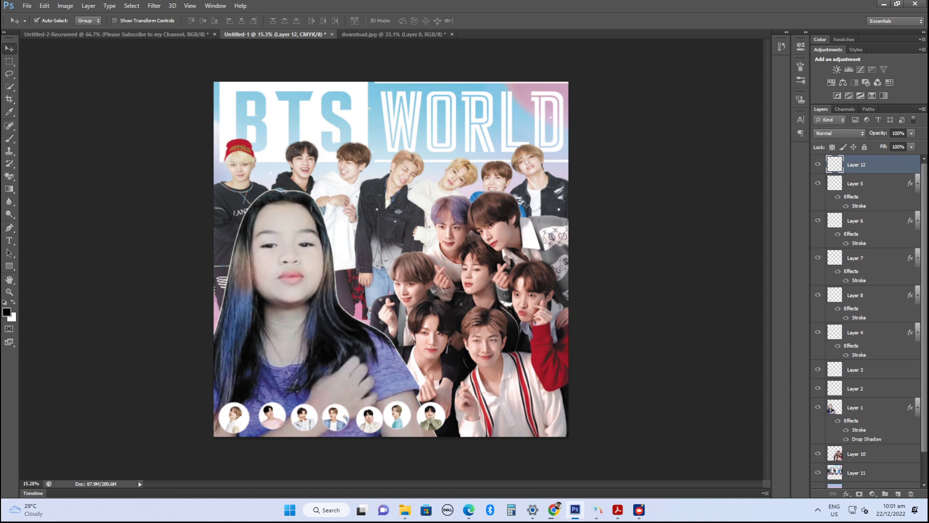
left_click(857, 472)
Add the text 'Happy' over the BTS lettering and scale it up to cover it.
key("t")
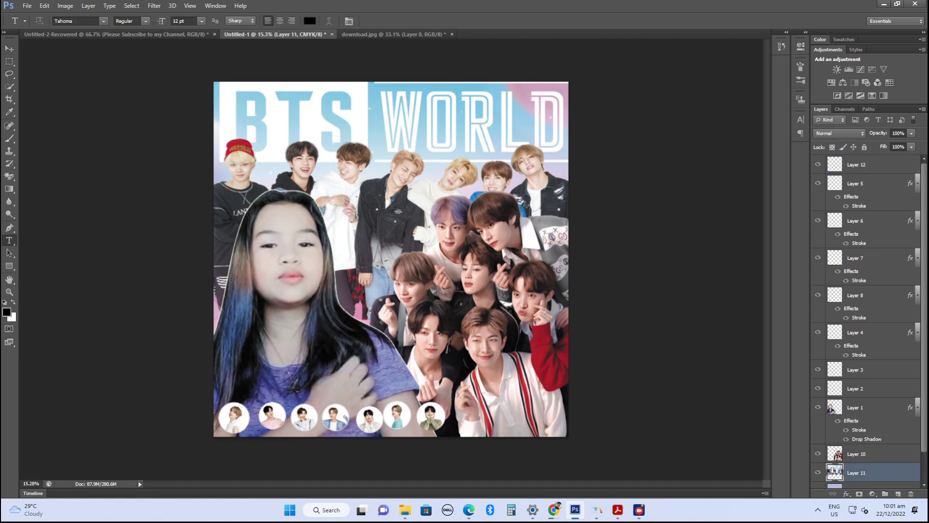
left_click(319, 120)
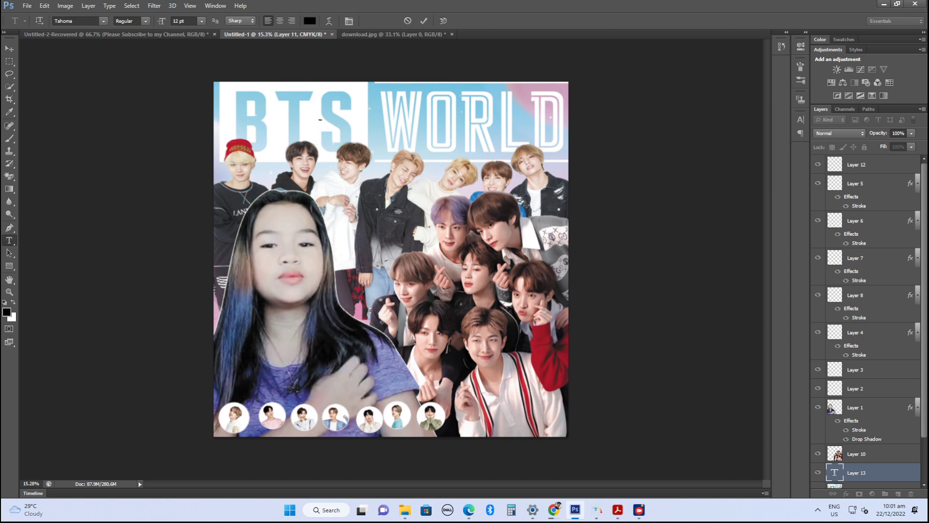
key("ctrl+Return")
key("ctrl+t")
left_click_drag(322, 117, 404, 72)
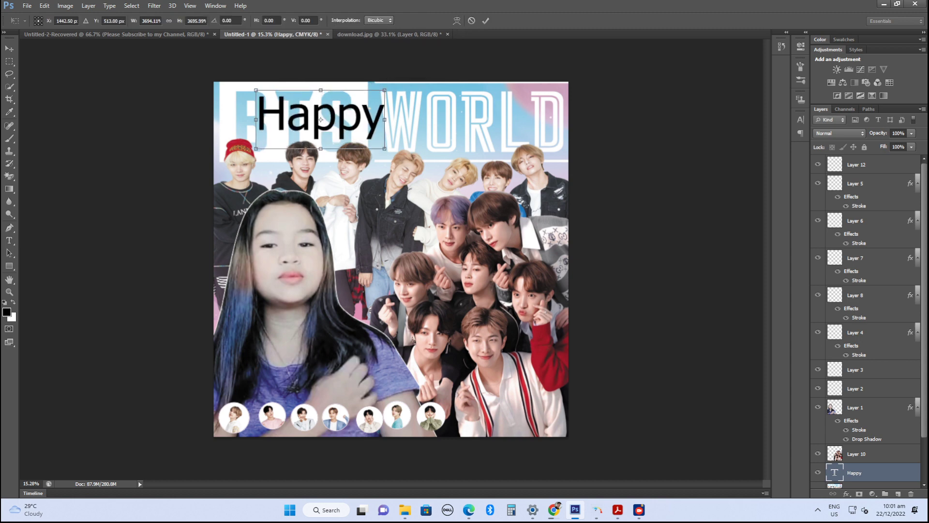
key("Return")
key("v")
Change the Happy text's font to Adulsa Script.
key("t")
double_click(255, 130)
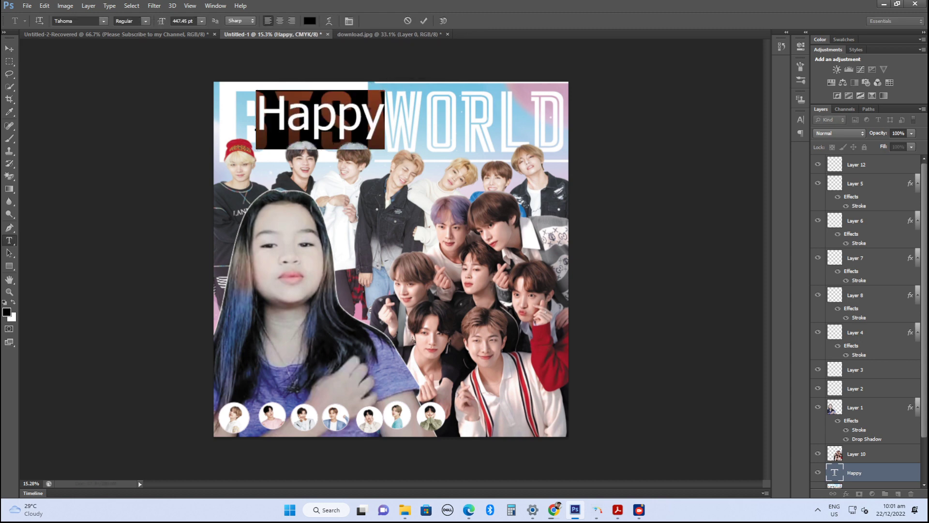
key("Down")
key("Down")
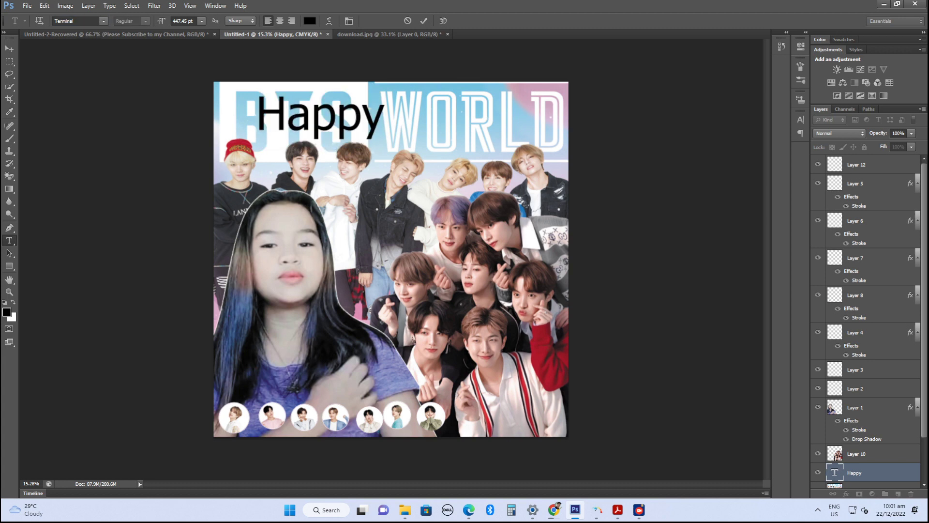
key("Return")
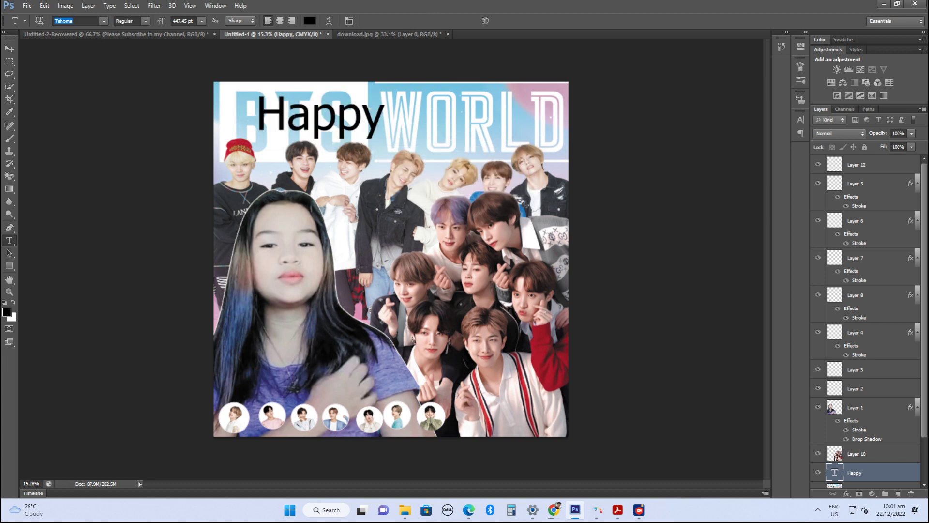
key("ctrl+a")
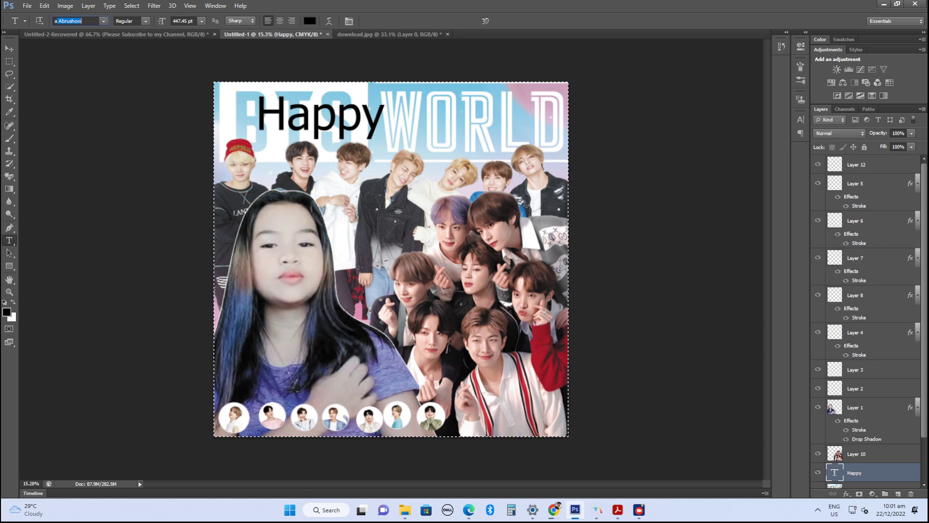
type("a")
key("alt+Down")
key("Down")
key("Down")
key("Down")
key("Down")
key("Down")
key("Up")
key("Up")
key("Up")
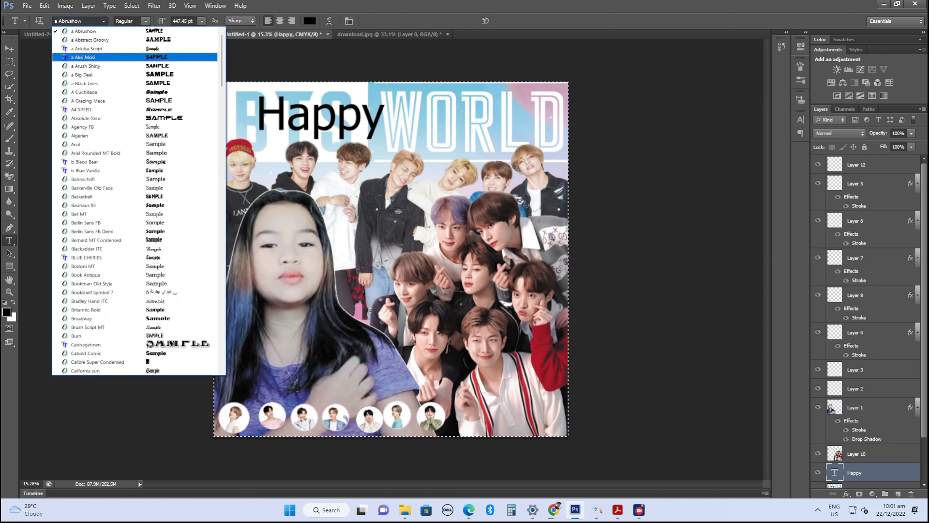
key("Return")
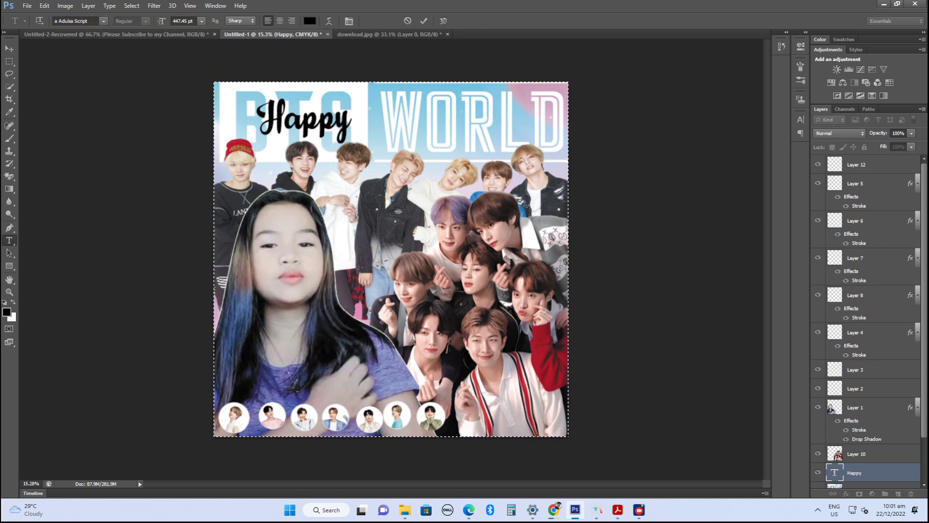
key("ctrl+d")
key("v")
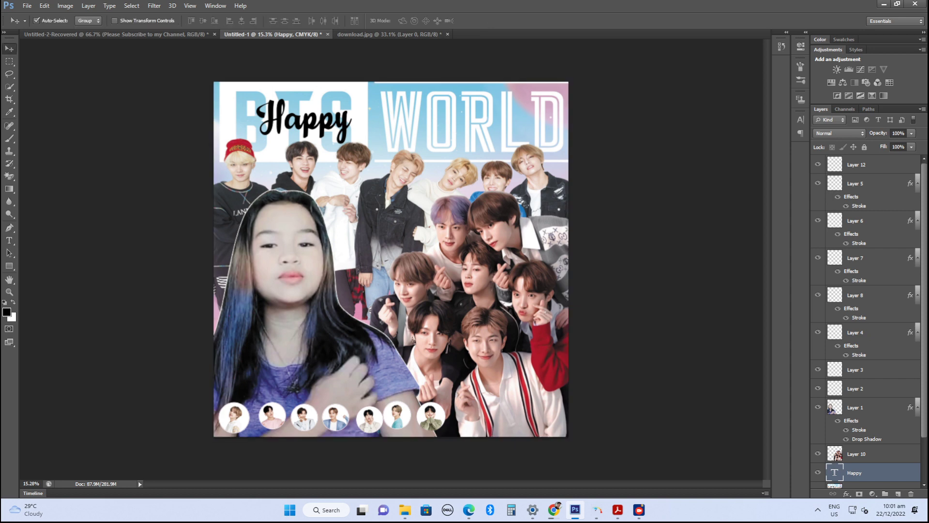
Colour the Happy text red.
key("t")
double_click(302, 118)
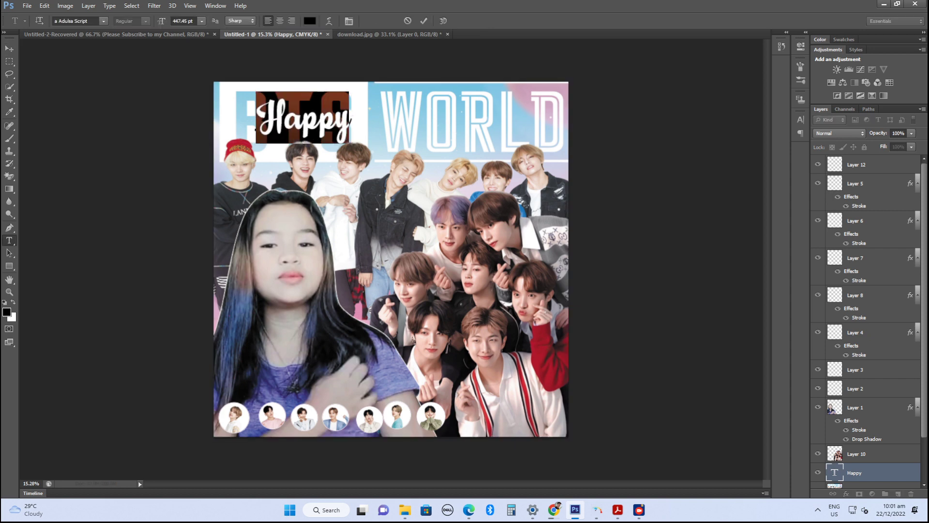
left_click(309, 21)
left_click(456, 152)
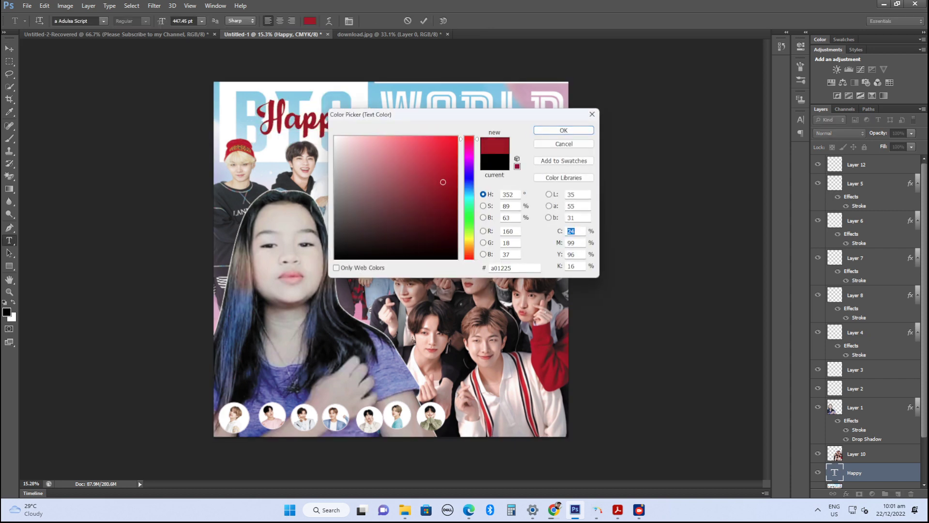
left_click(469, 139)
key("Return")
key("ctrl+Return")
key("v")
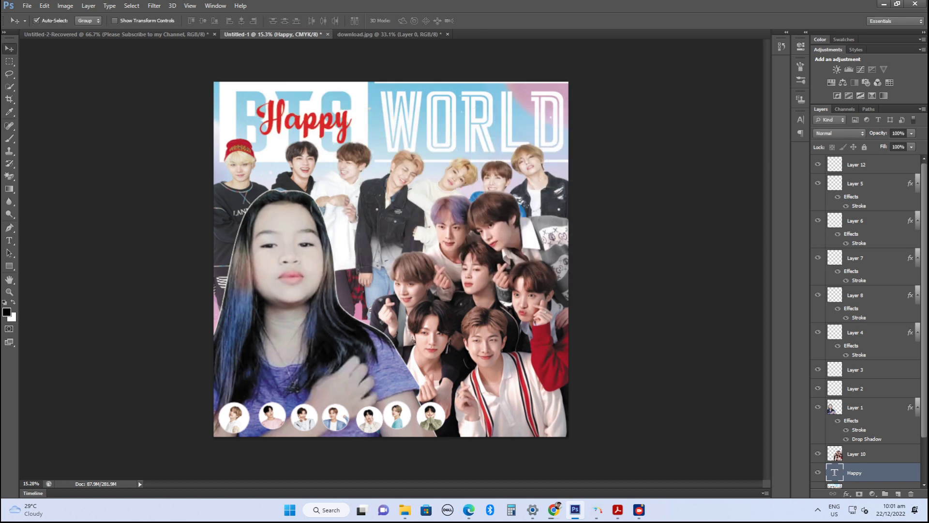
right_click(854, 472)
key("Escape")
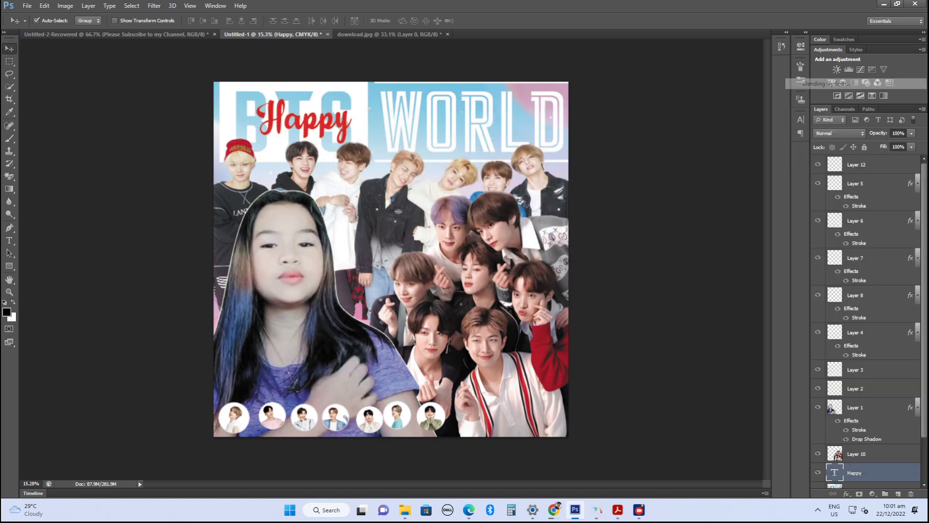
Add a 14 px white stroke to the Happy text layer.
double_click(885, 473)
left_click(552, 250)
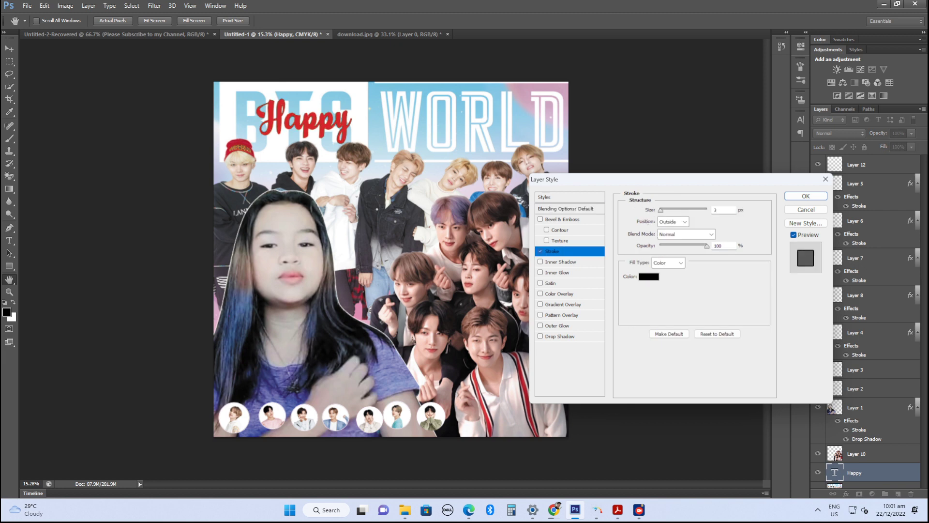
left_click(649, 276)
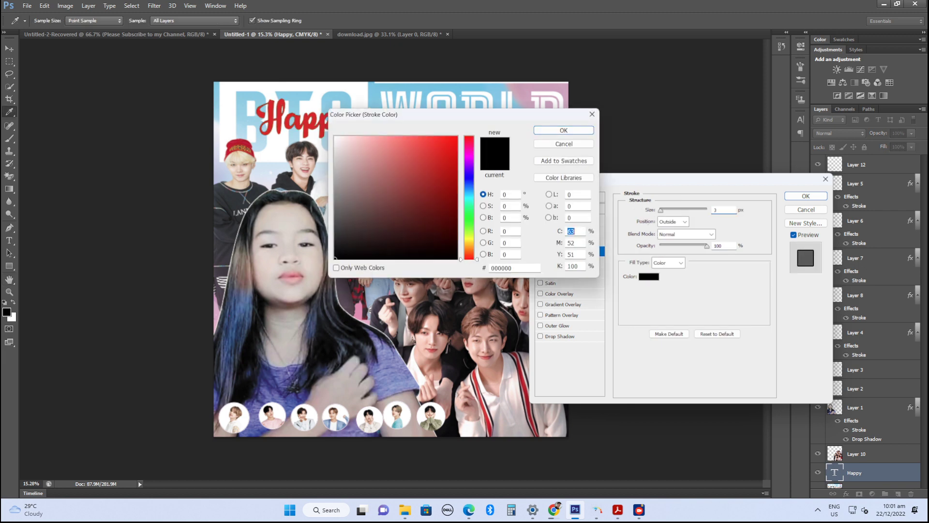
left_click(328, 132)
left_click(558, 131)
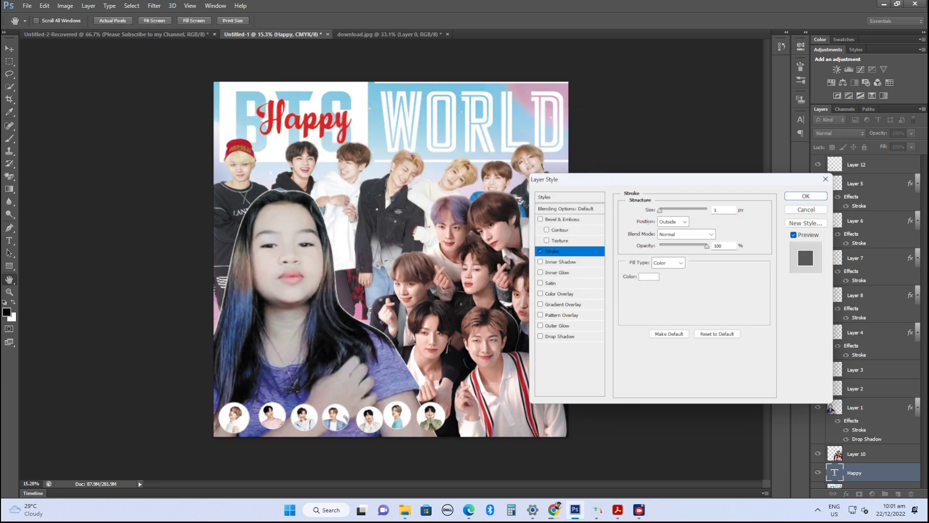
key("Return")
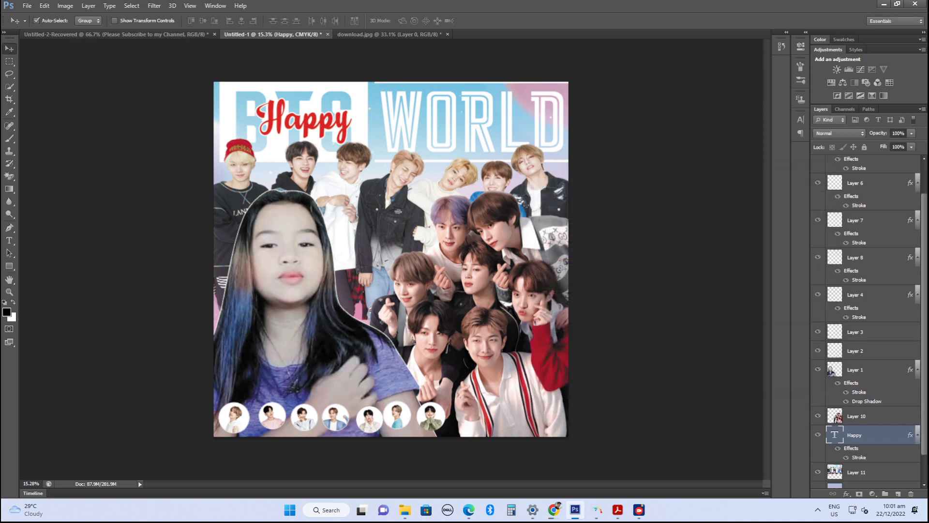
Give Happy a Normal-blend drop shadow at 24 px distance.
double_click(859, 457)
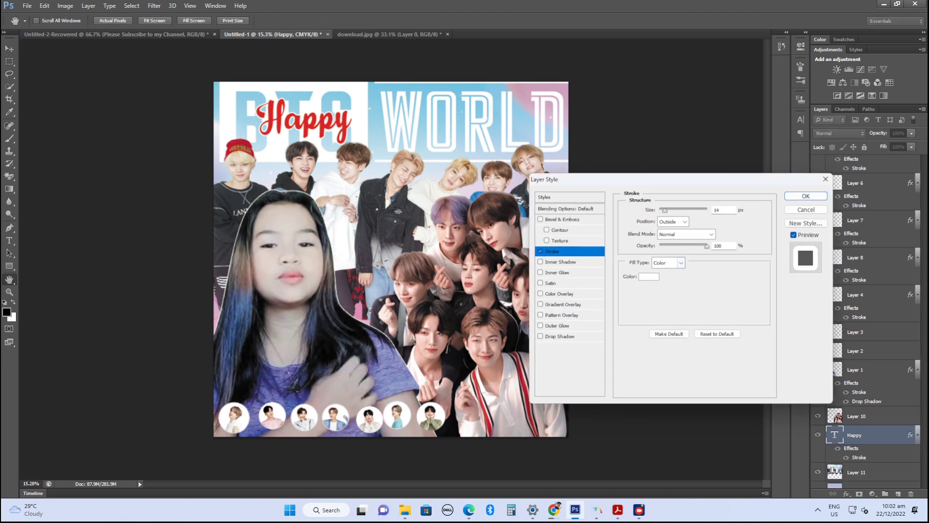
left_click(559, 336)
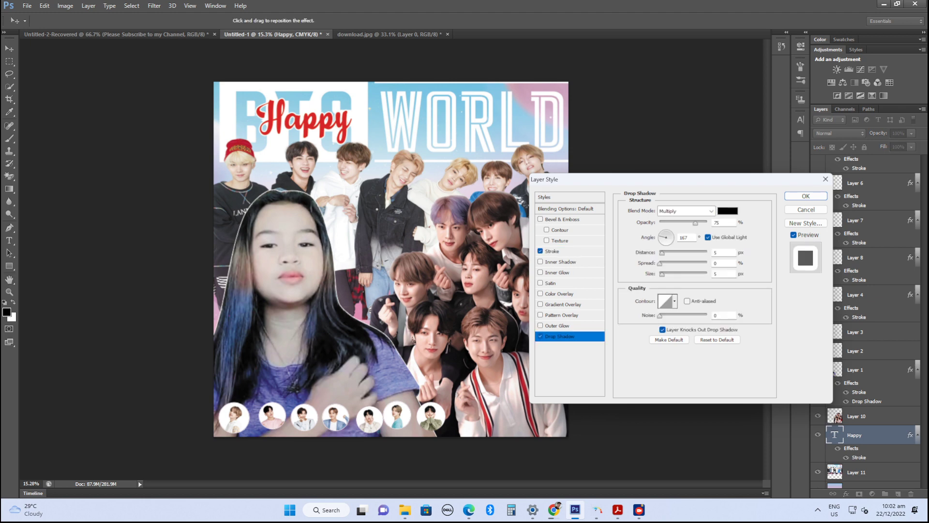
left_click(685, 211)
left_click(673, 218)
key("Up")
key("Up")
key("Up")
key("Up")
key("Up")
key("Up")
key("Up")
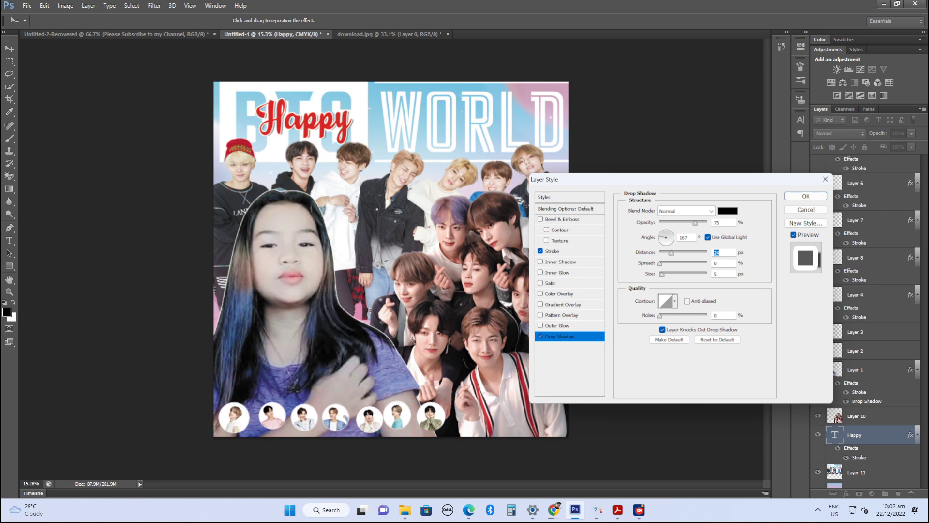
key("Return")
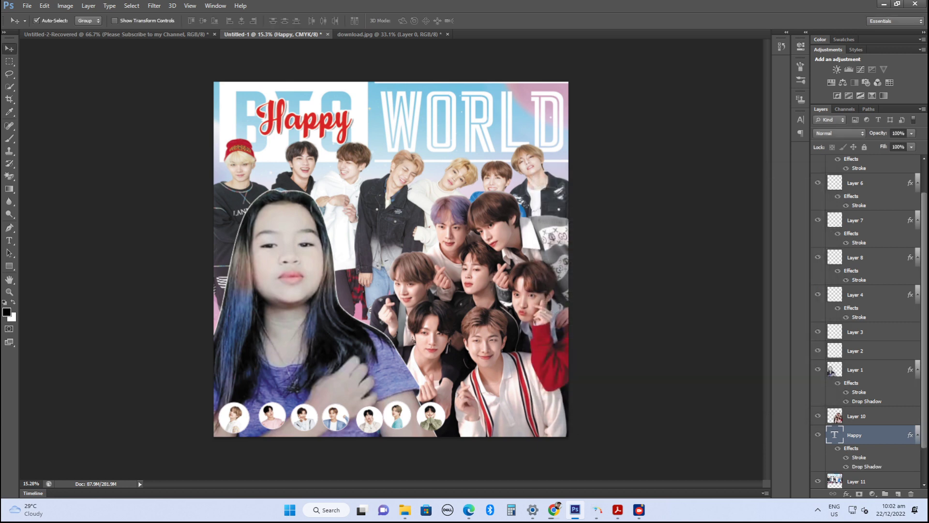
Move Happy, duplicate it, and retype the copy as 'Birthday'.
left_click_drag(336, 89, 419, 90)
key("ctrl+j")
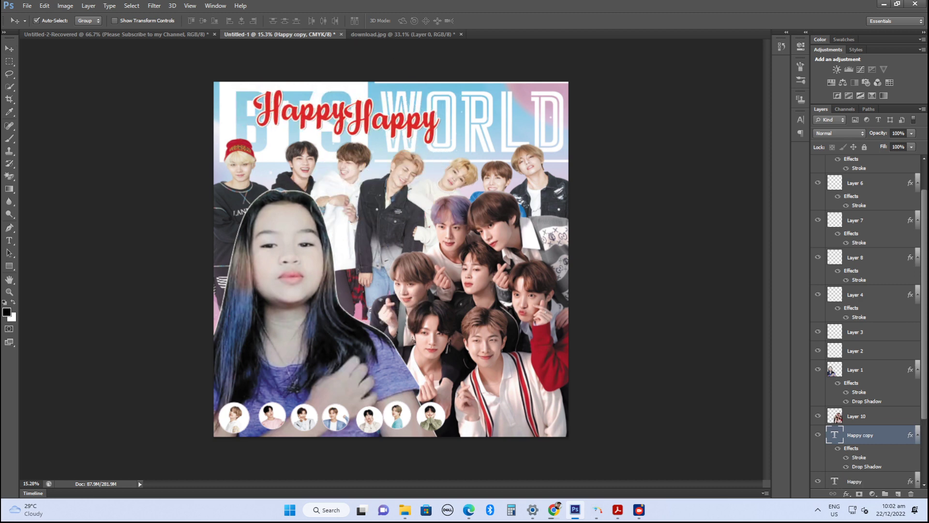
key("t")
double_click(387, 116)
type("Bir")
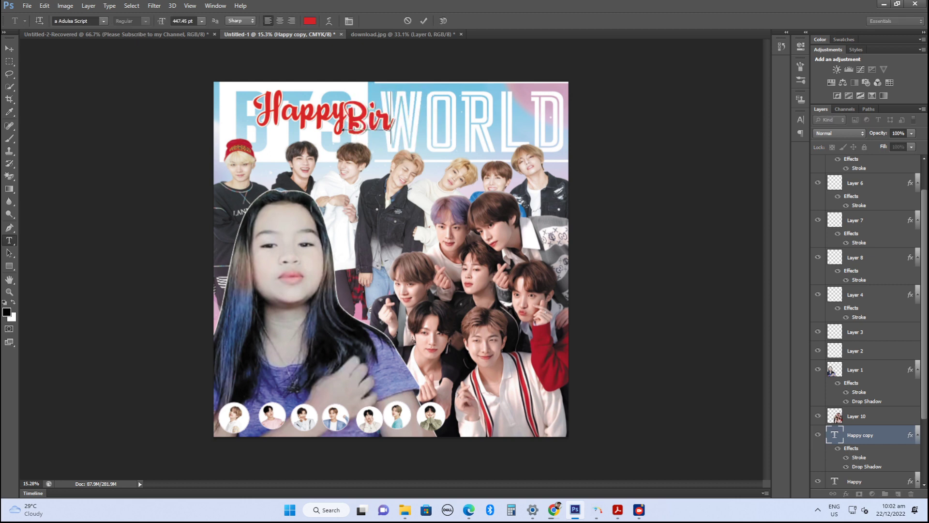
type("thday")
key("ctrl+Return")
key("v")
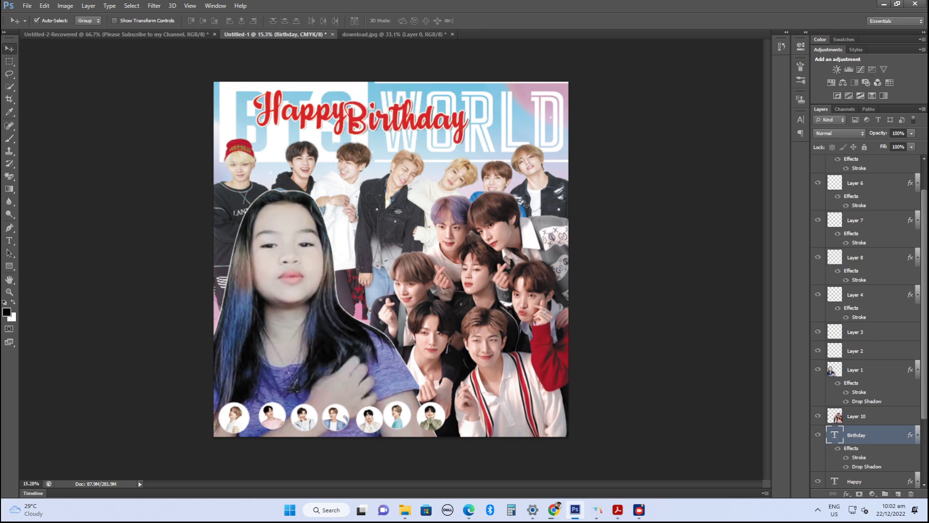
Arrange Happy and Birthday on two lines, then select a duplicate Birthday line's text for retyping.
left_click_drag(426, 111, 443, 124)
left_click_drag(329, 96, 341, 99)
left_click_drag(426, 136, 433, 137)
left_click_drag(315, 117, 317, 110)
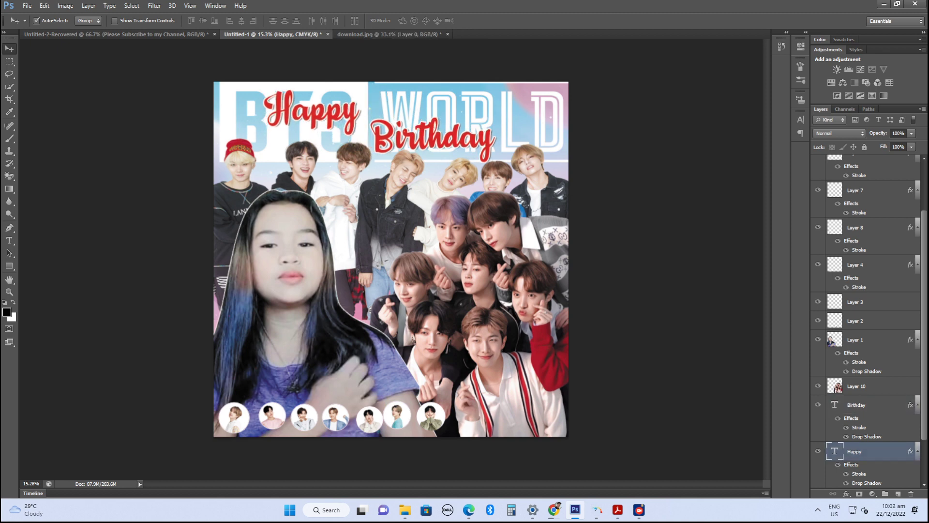
left_click_drag(426, 138, 372, 173)
key("t")
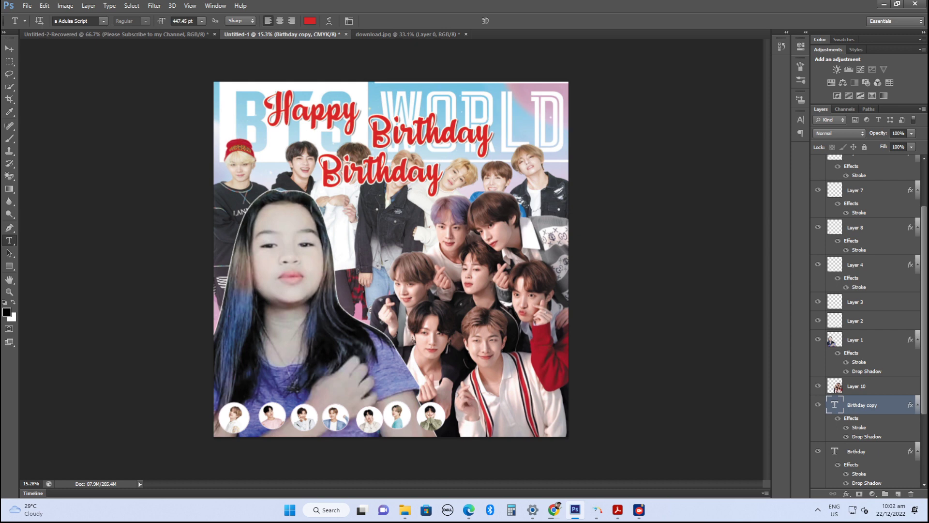
left_click(383, 171)
key("ctrl+a")
Retype the duplicate line as the birthday person's name and move it down.
type("M")
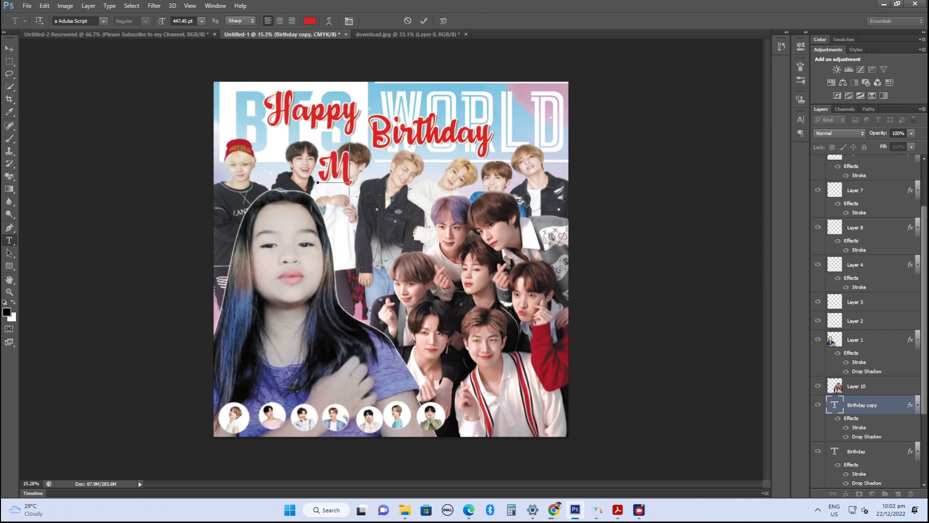
type("aria")
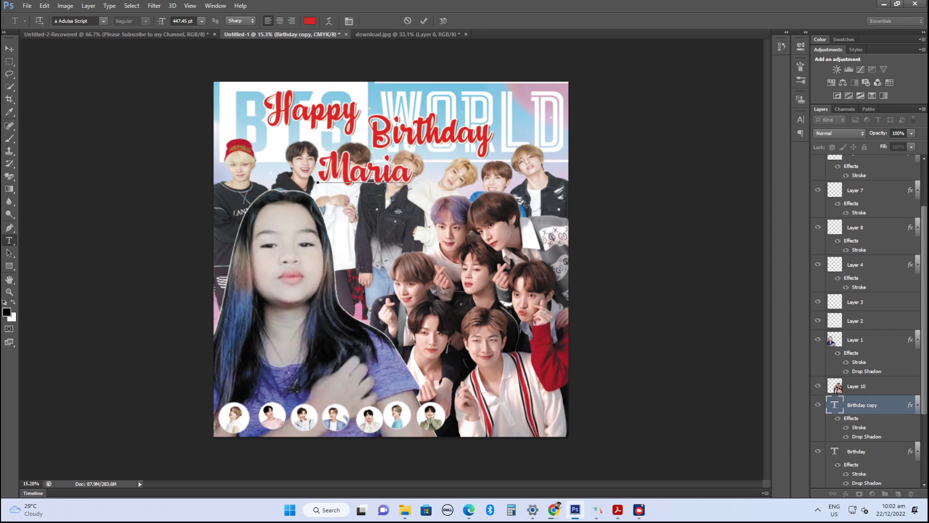
type(" Joh")
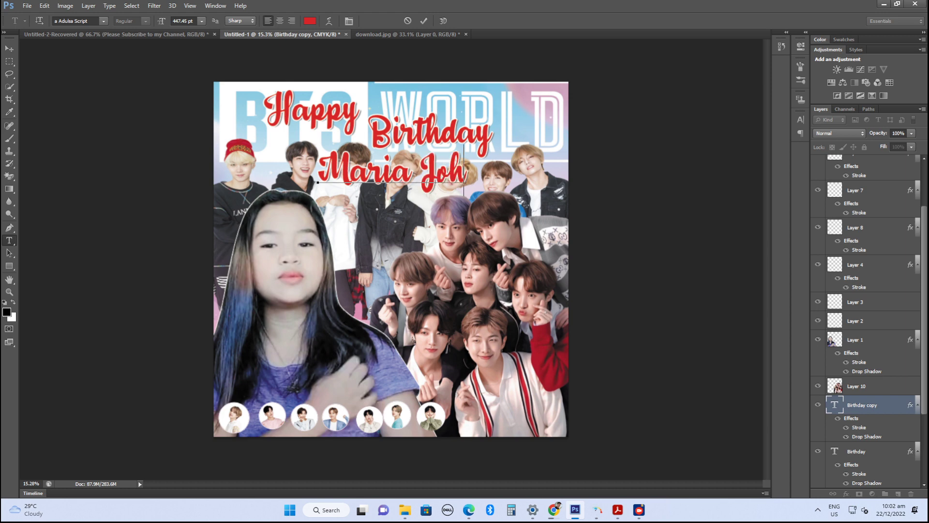
type("anna")
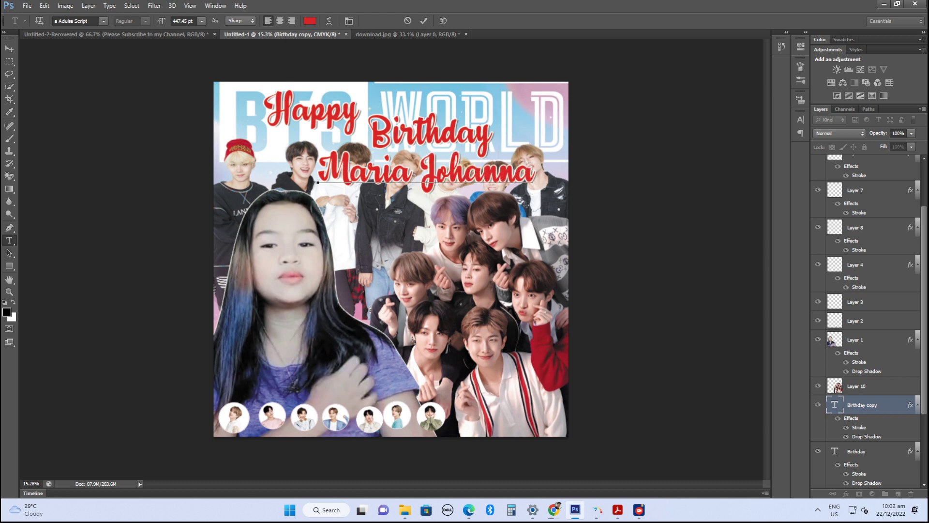
key("ctrl+Return")
key("v")
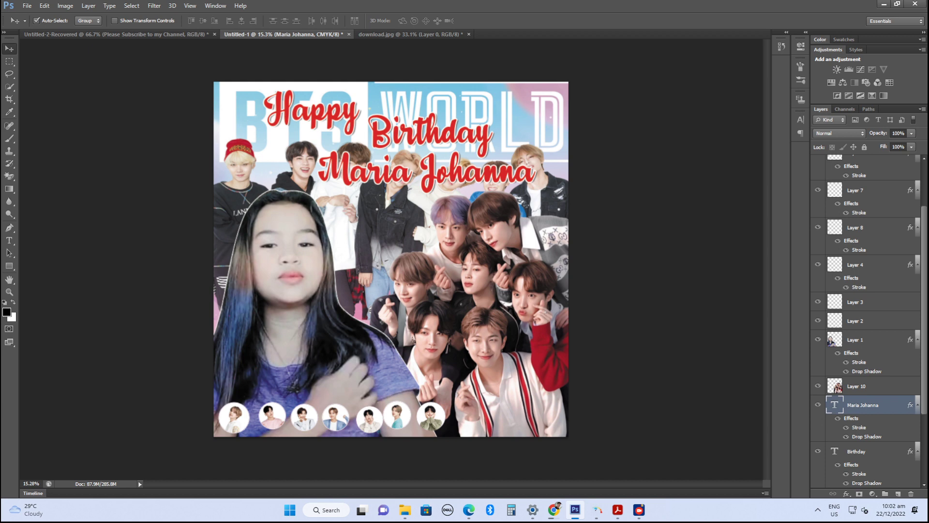
left_click_drag(373, 155, 392, 138)
Raise Birthday beside Happy and place the name line above the photo layers, over the circles.
left_click_drag(467, 126, 475, 94)
left_click_drag(465, 155, 375, 344)
scroll(866, 319, "down", 3)
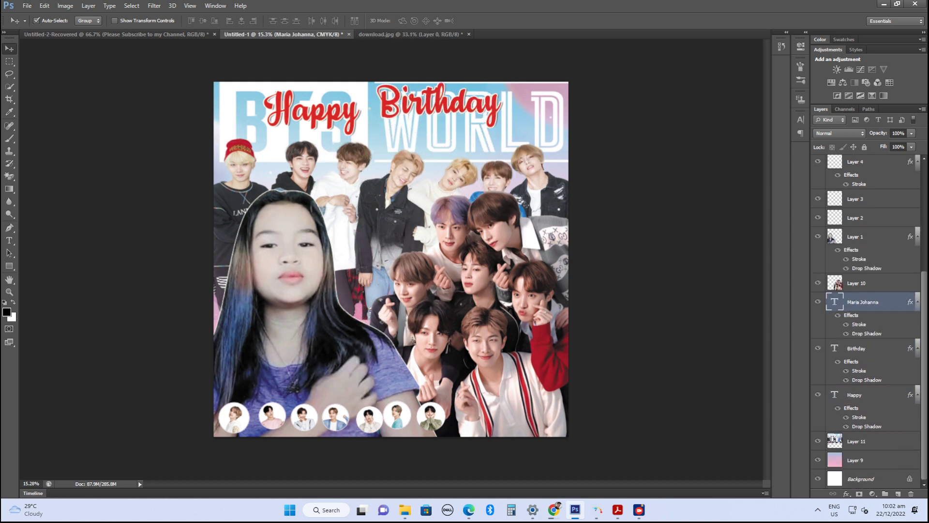
left_click_drag(863, 301, 862, 190)
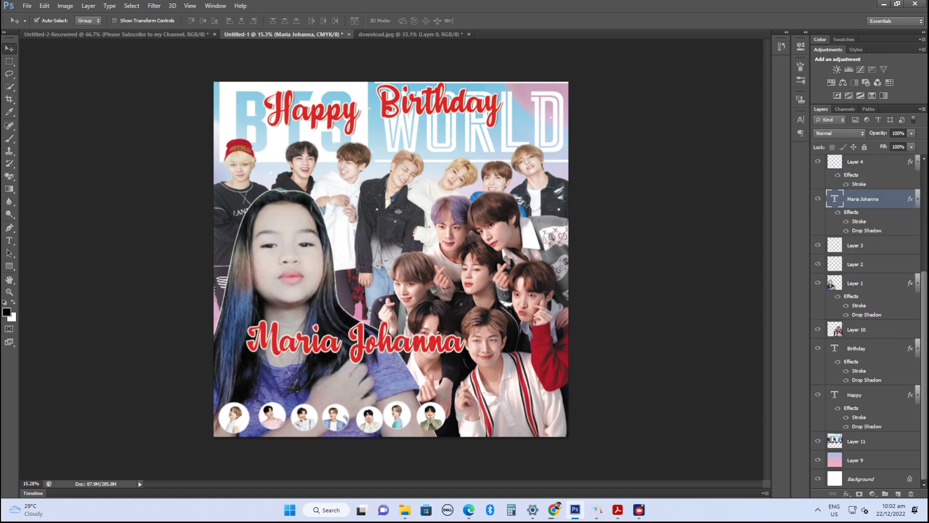
left_click_drag(416, 322, 410, 367)
Fit the poster on screen and shift the last three circle photos right to spread them out.
key("ctrl+0")
scroll(391, 339, "up", 2)
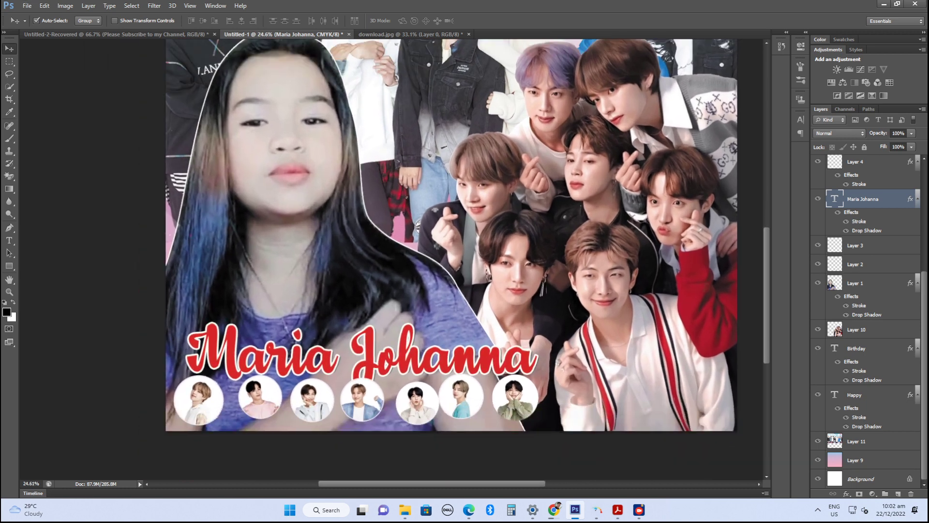
left_click_drag(539, 361, 553, 360)
left_click_drag(485, 360, 499, 361)
left_click_drag(442, 360, 451, 361)
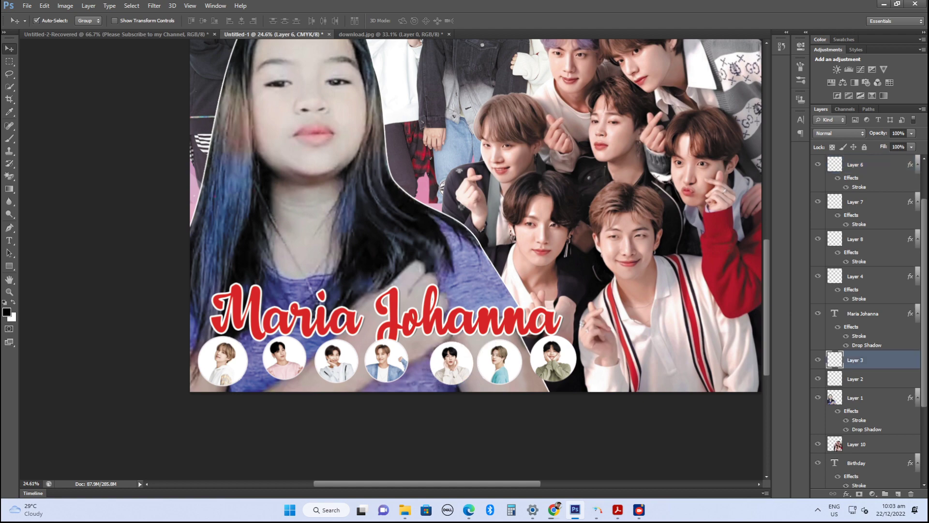
scroll(552, 344, "up", 1)
left_click_drag(551, 370, 549, 372)
Show rulers, add a guide above the circles, and nudge the sixth circle, fifth circle and Maria Johanna.
key("ctrl+r")
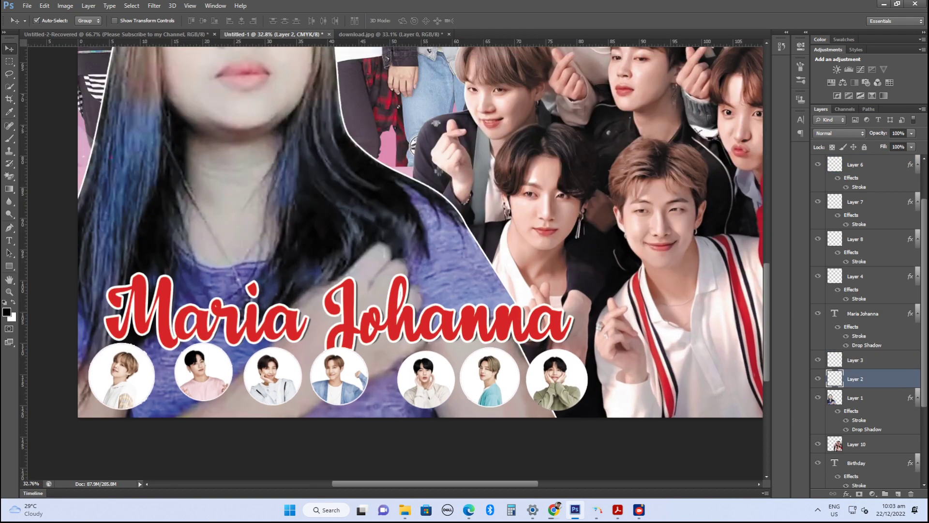
left_click_drag(595, 42, 595, 347)
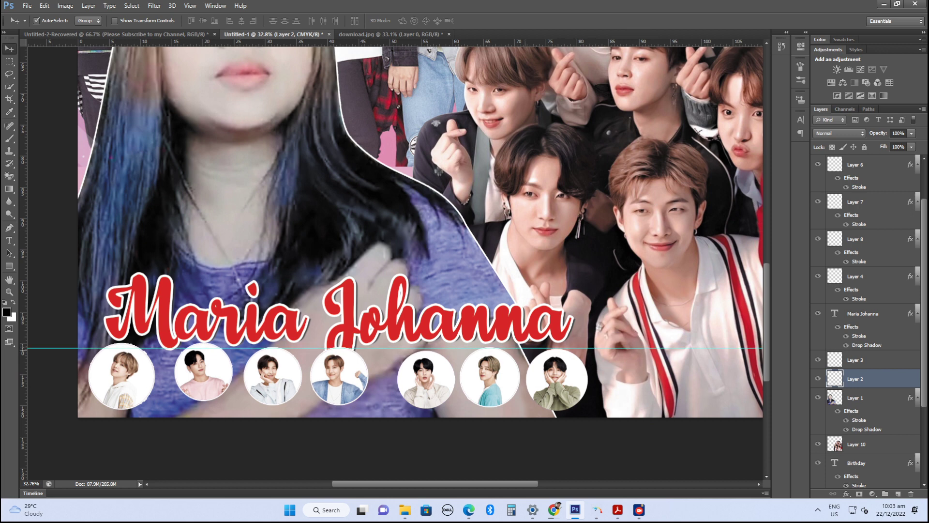
key("alt+period")
key("Right")
key("Right")
key("Right")
key("Right")
key("Right")
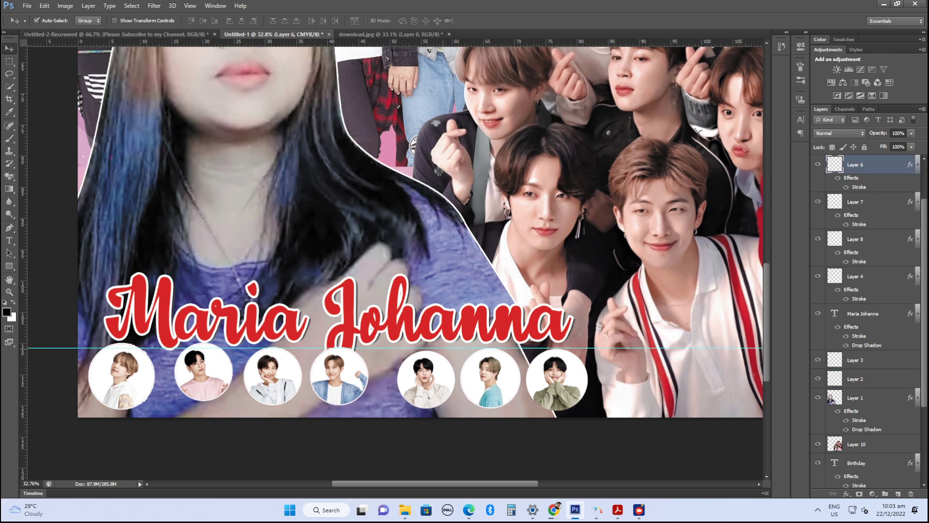
left_click(862, 313)
key("shift+Up")
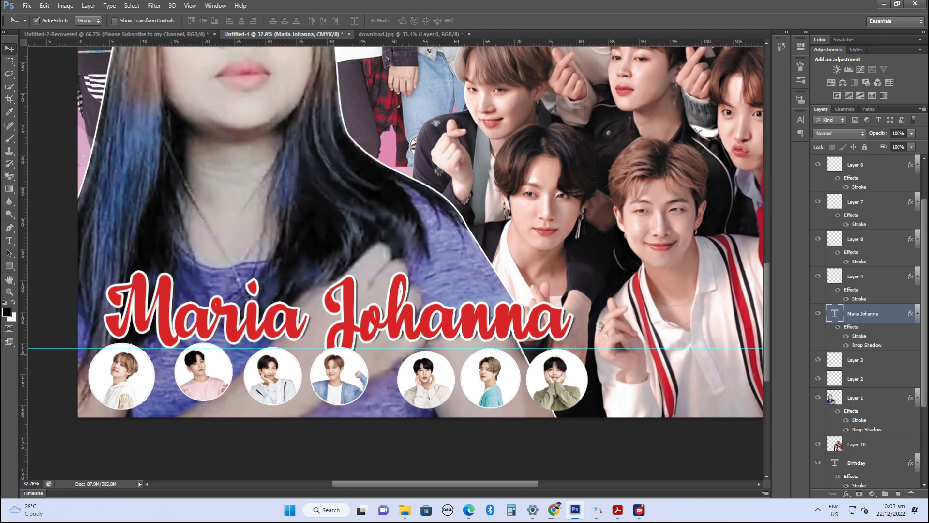
key("alt+bracketleft")
key("Up")
key("Up")
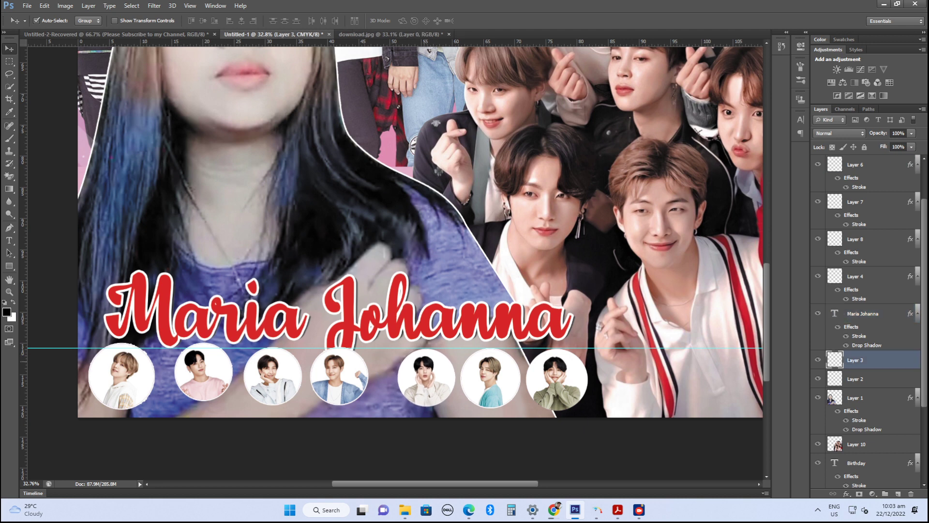
Move the first two circles left and down and add a guide below the circles.
left_click_drag(114, 371, 112, 375)
left_click_drag(199, 360, 189, 366)
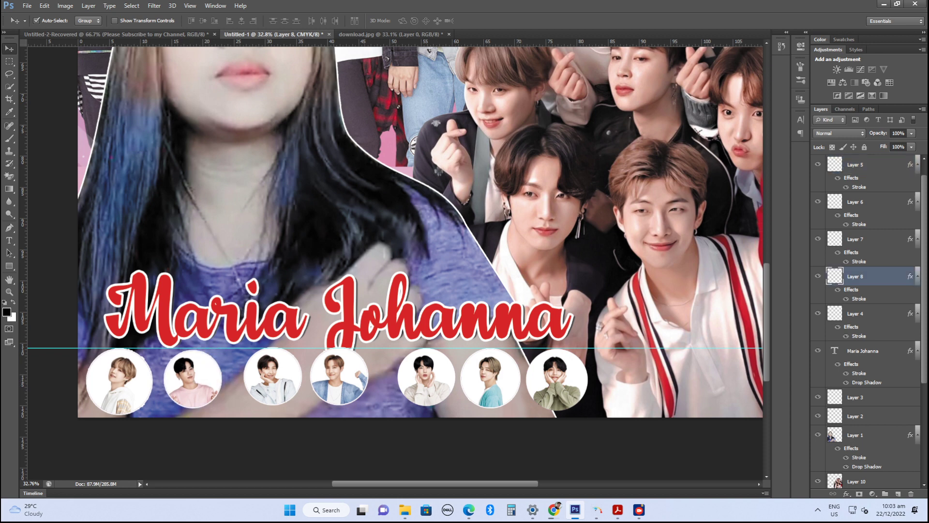
left_click_drag(499, 43, 471, 407)
left_click(855, 397)
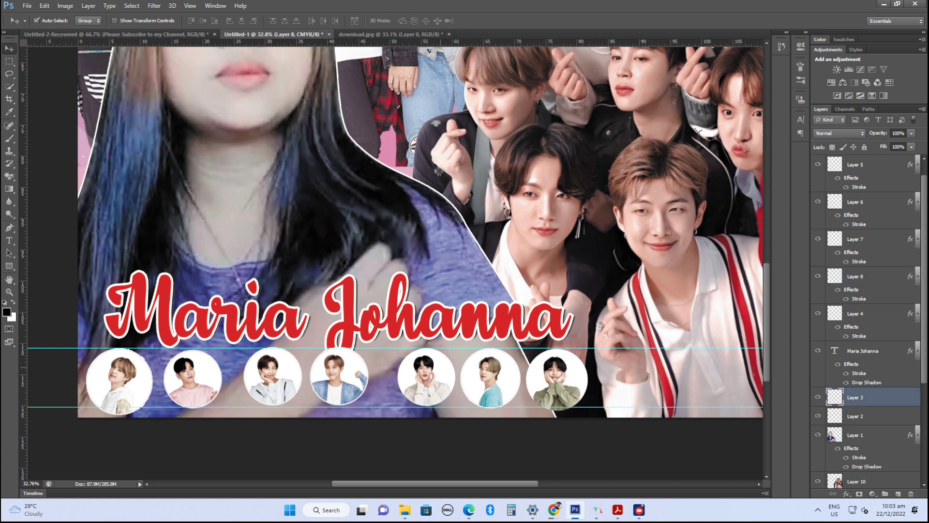
Move the fourth circle about 1.88 cm right and nudge the fifth circle left along the row.
key("ctrl+t")
key("Return")
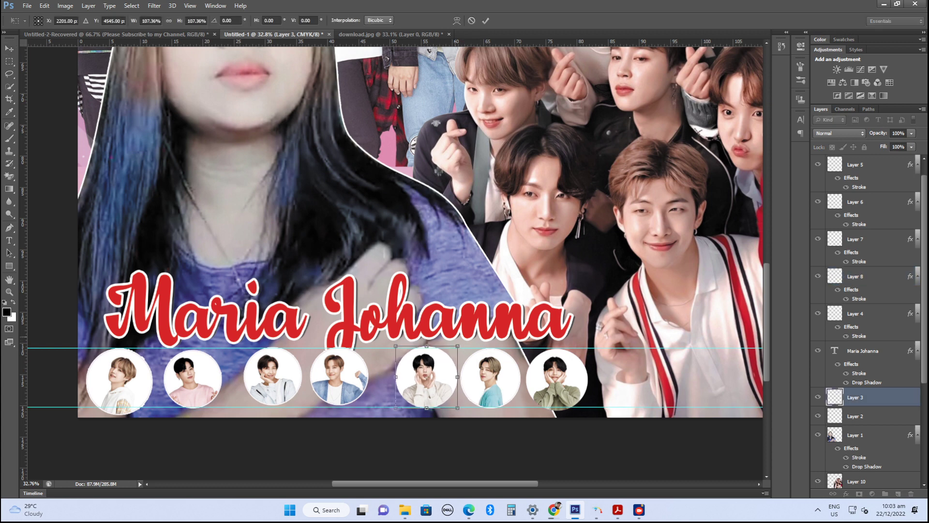
left_click(855, 314)
key("ctrl+t")
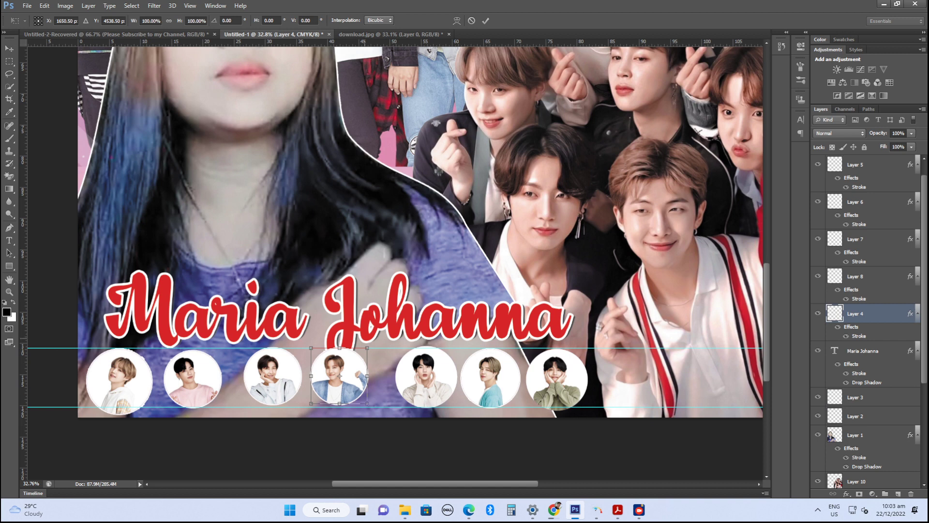
key("Return")
left_click_drag(348, 358, 360, 359)
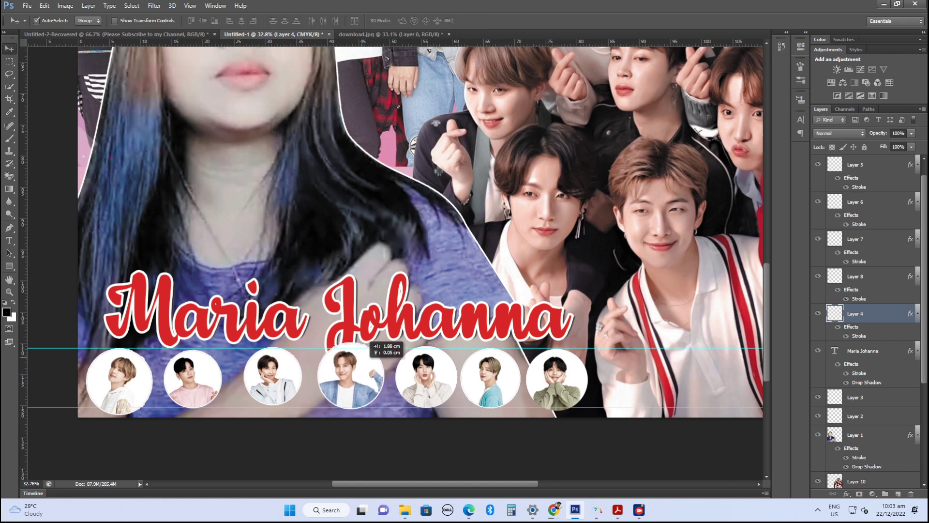
left_click(855, 397)
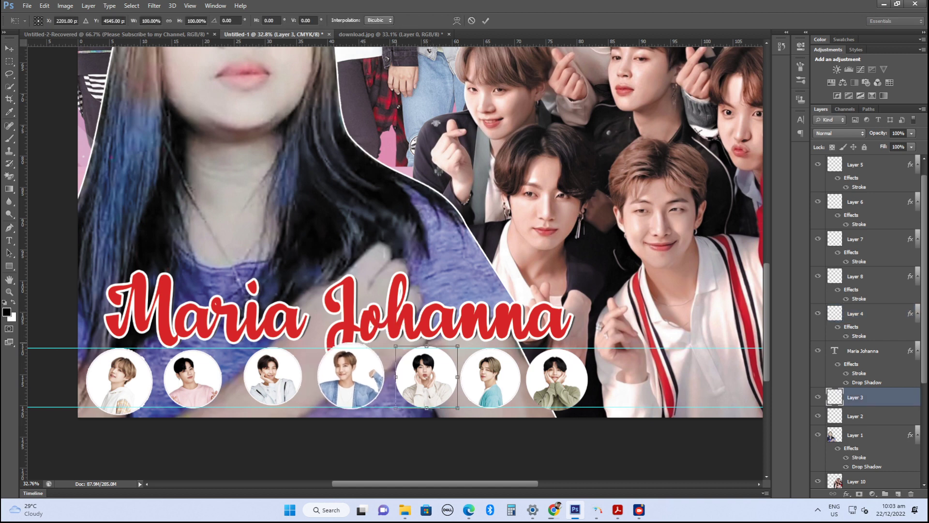
left_click(855, 313)
key("ctrl+t")
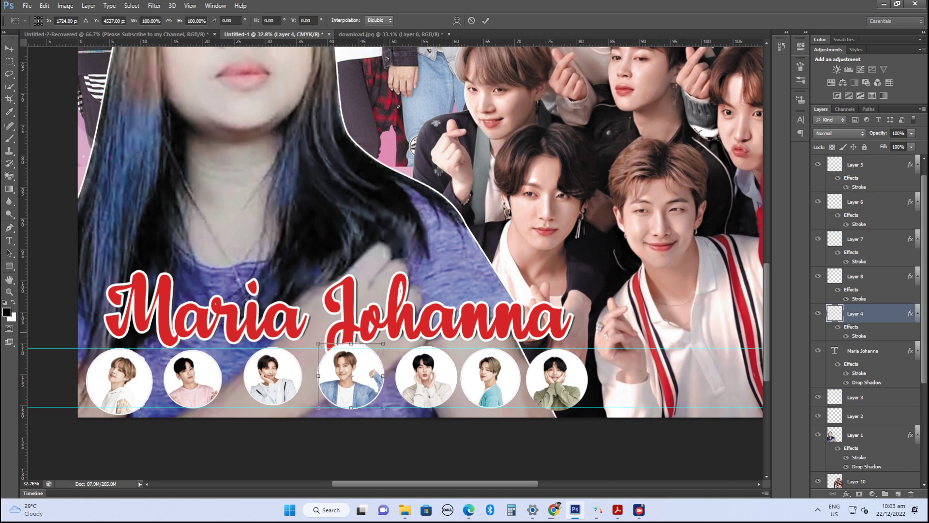
key("Return")
left_click(855, 397)
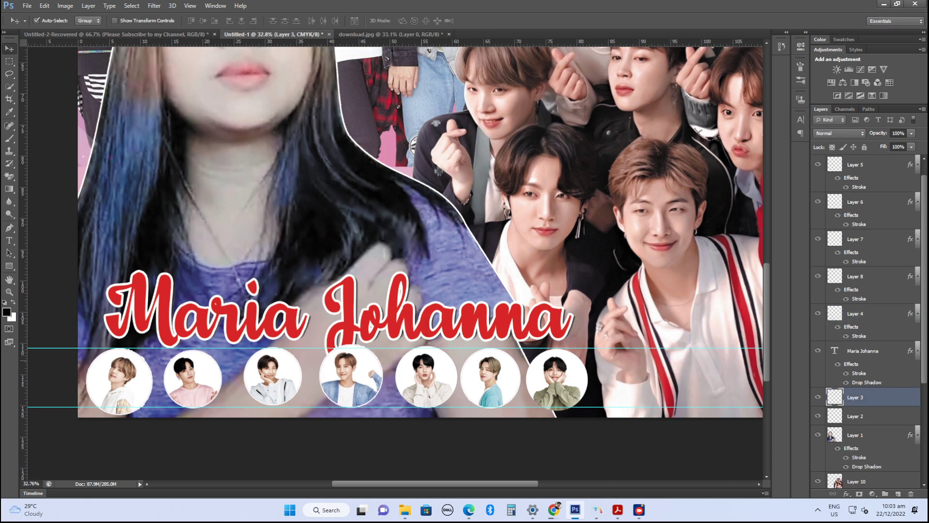
key("shift+Left")
key("shift+Left")
key("shift+Left")
key("shift+Left")
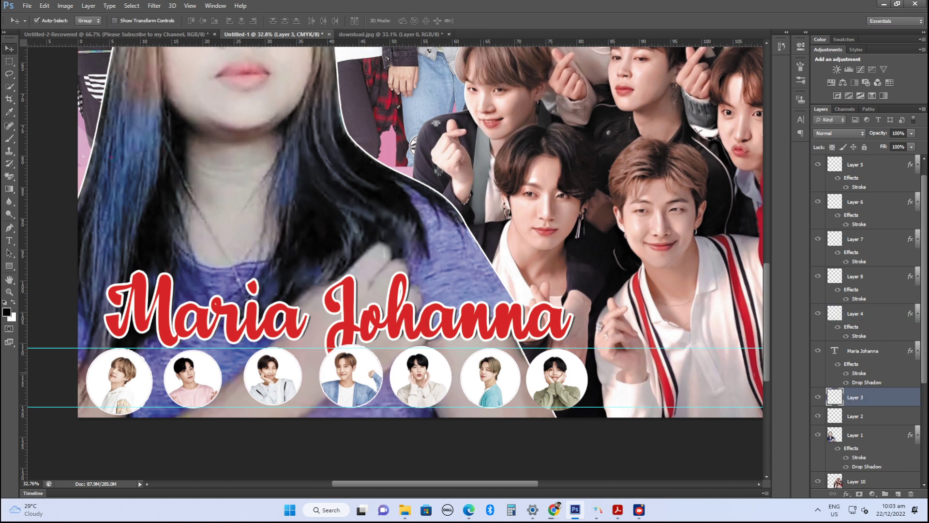
key("shift+Left")
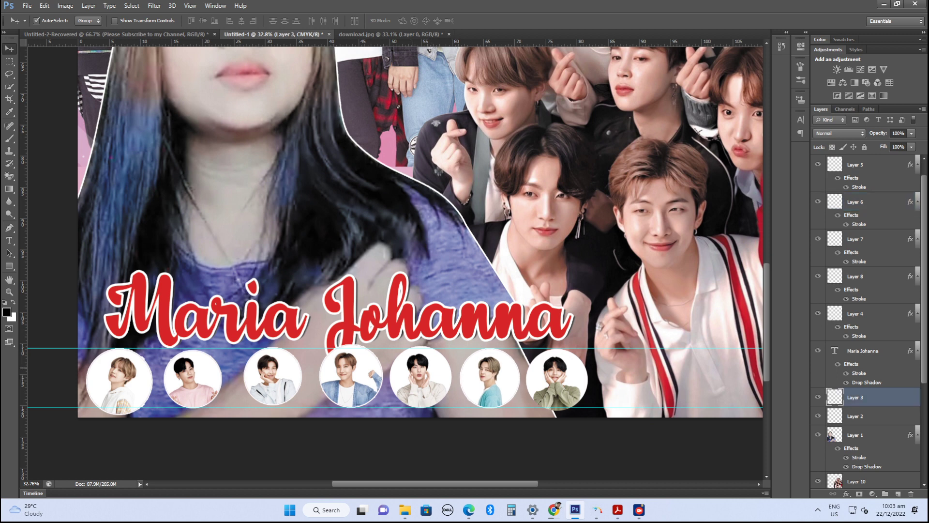
Enlarge the third and second circles and shrink the first so the circle sizes match.
left_click(855, 239)
key("ctrl+t")
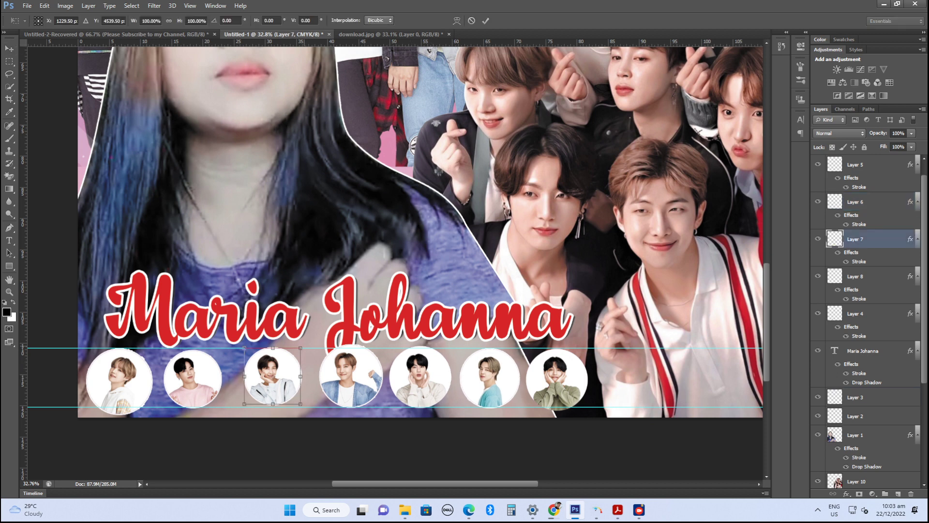
left_click_drag(300, 404, 308, 411)
key("Return")
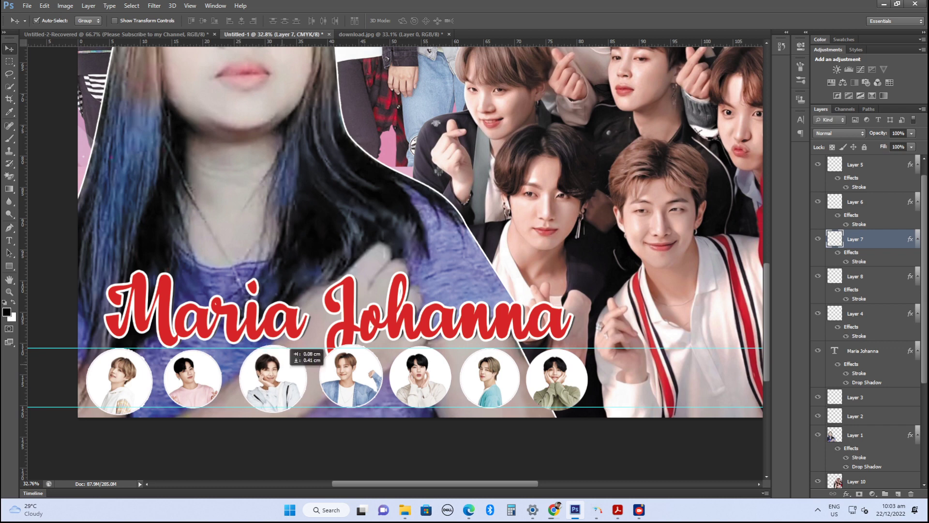
left_click(855, 276)
key("ctrl+t")
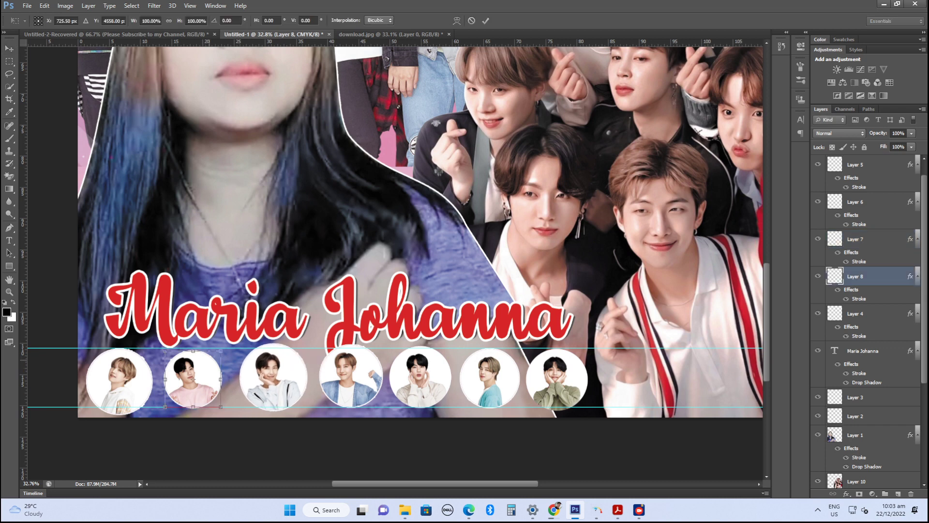
left_click_drag(222, 351, 228, 344)
key("Return")
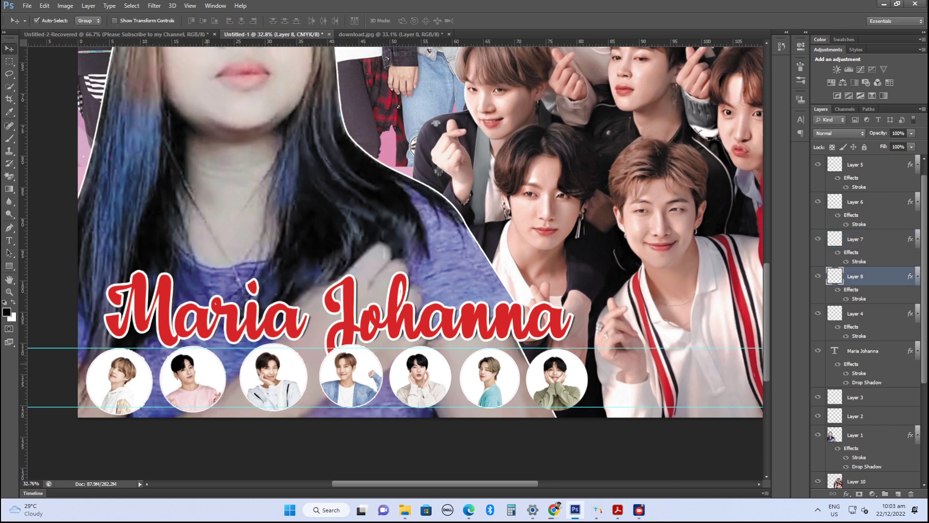
left_click(855, 164)
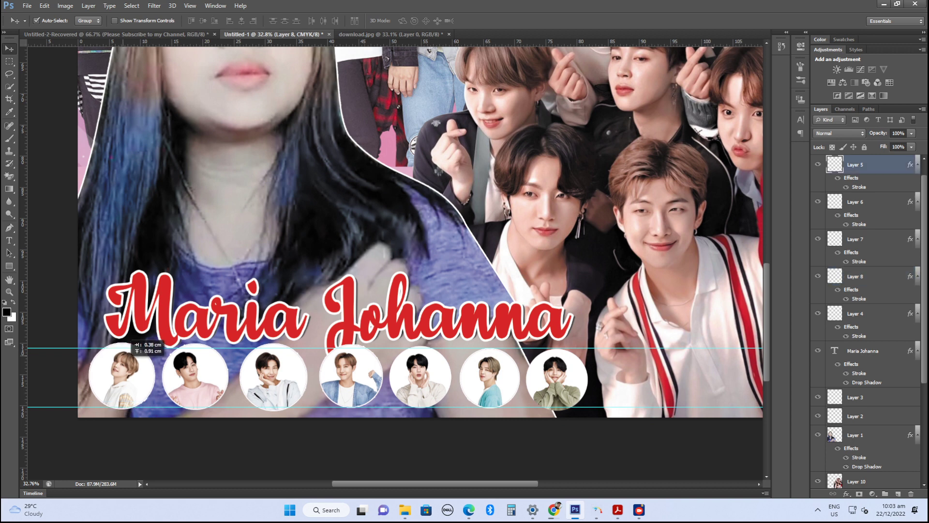
key("ctrl+t")
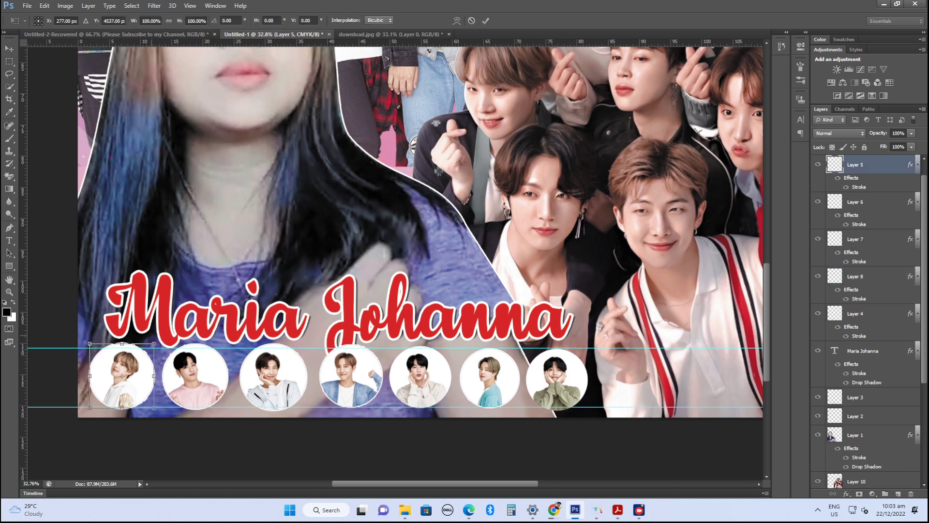
left_click_drag(154, 408, 151, 405)
key("Return")
Fine-tune the second and third circle sizes and nudge the fourth circle left.
left_click(856, 276)
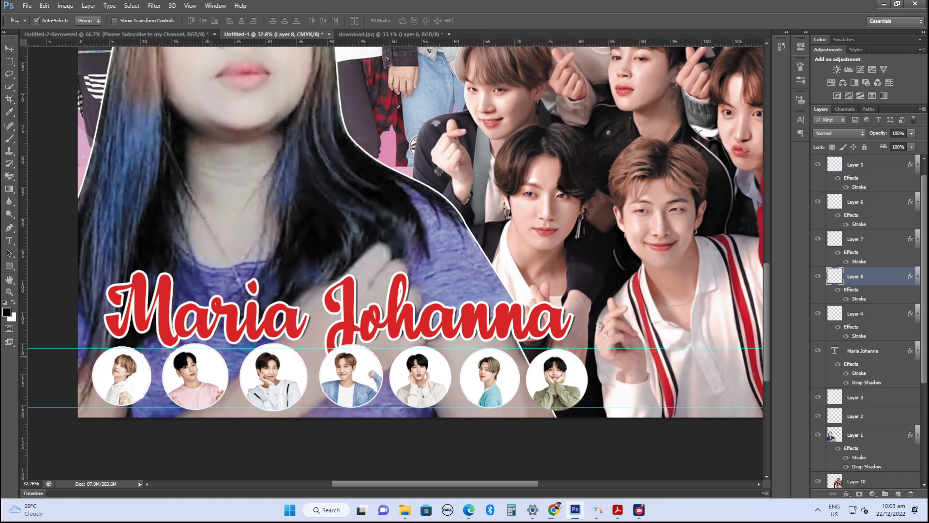
key("ctrl+t")
left_click_drag(227, 408, 225, 406)
key("Return")
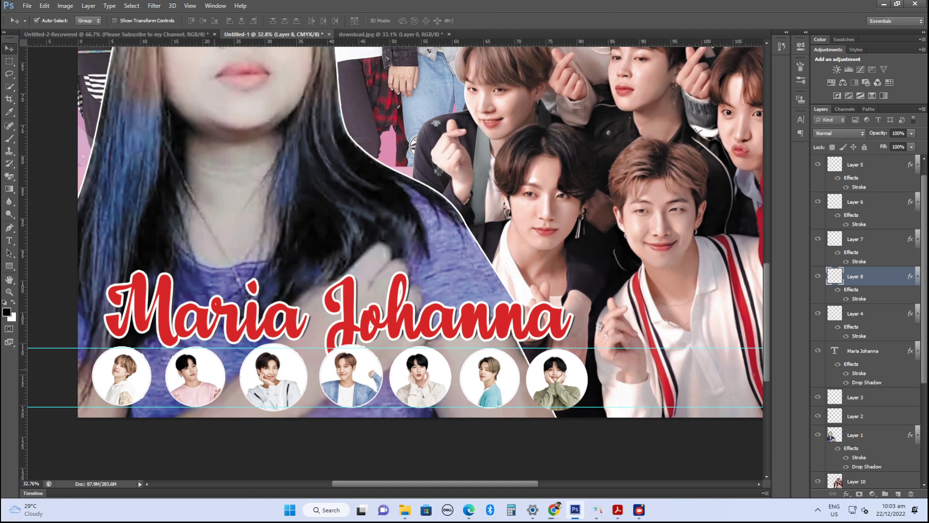
left_click(855, 239)
key("ctrl+t")
left_click_drag(306, 410, 303, 408)
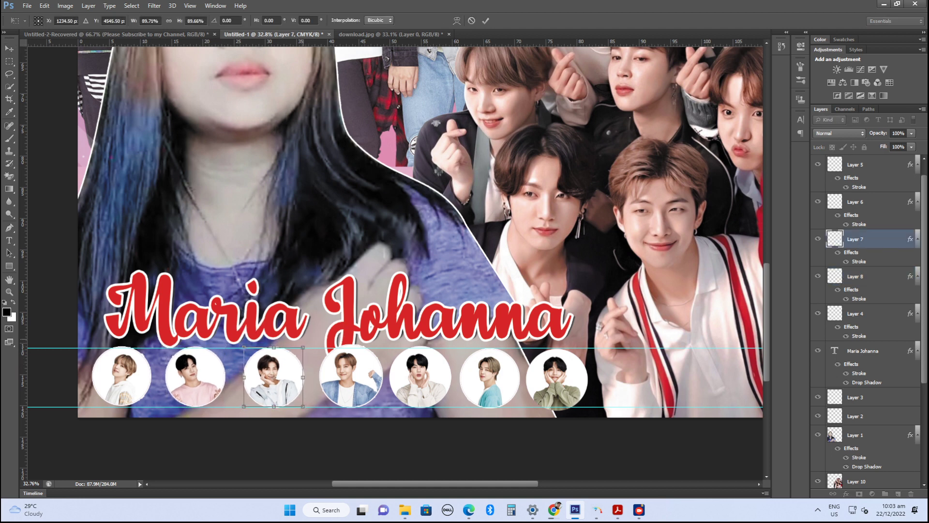
key("Return")
left_click(855, 314)
key("ctrl+t")
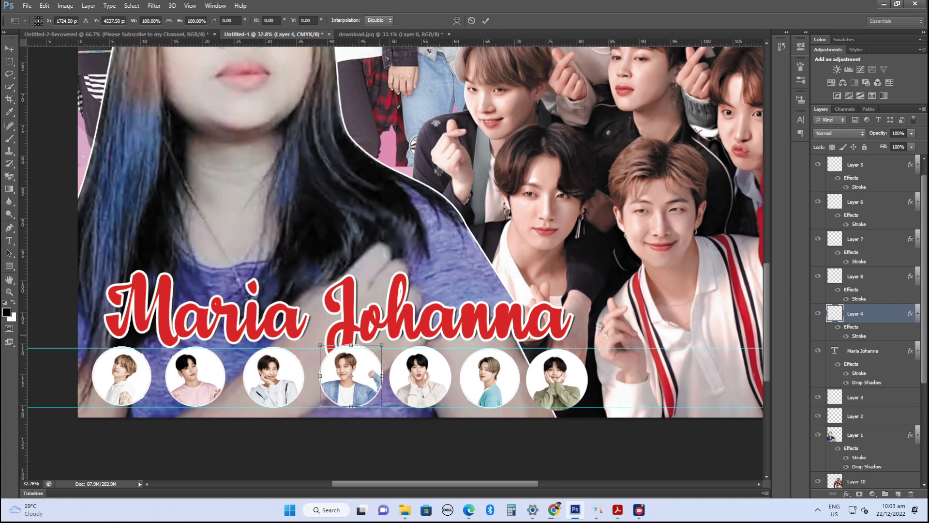
key("Return")
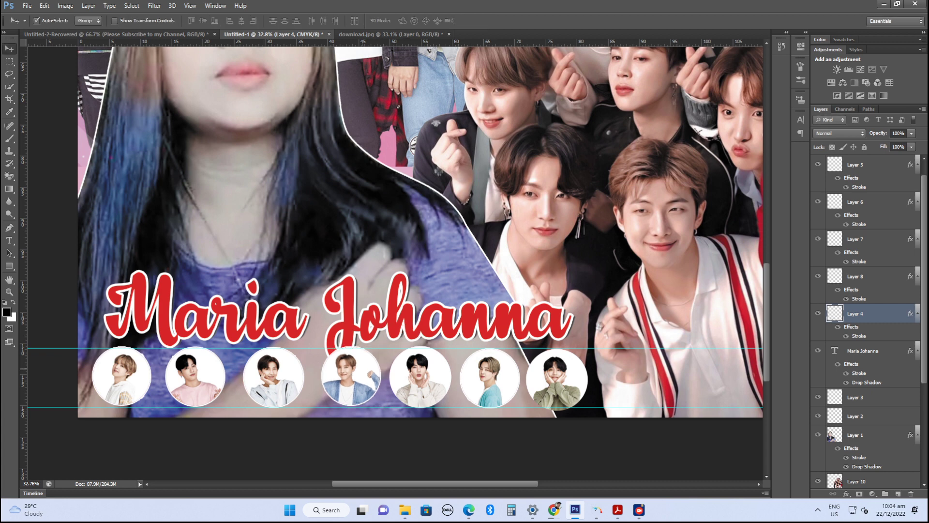
key("shift+Left")
key("shift+Left")
key("shift+Left")
key("shift+Left")
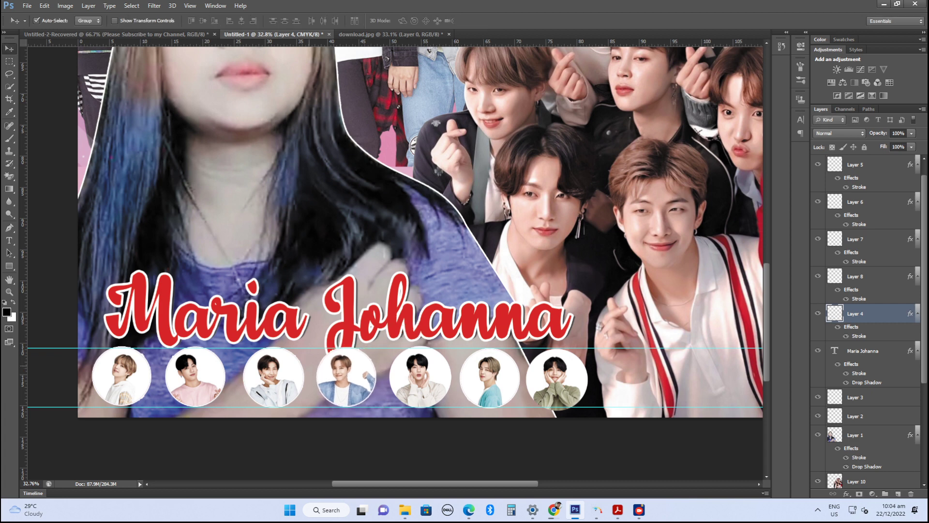
Shift circles one through five left and the seventh circle right to even the spacing.
left_click(855, 164)
key("shift+Left")
key("shift+Left")
left_click(855, 276)
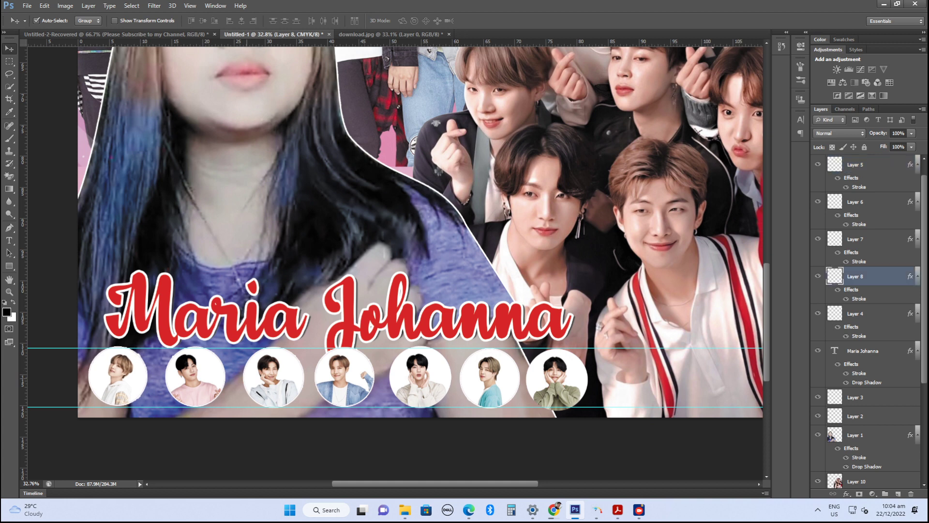
key("shift+Left")
key("shift+Left")
key("shift+Left")
left_click(855, 239)
key("shift+Left")
key("shift+Left")
key("shift+Left")
key("shift+Left")
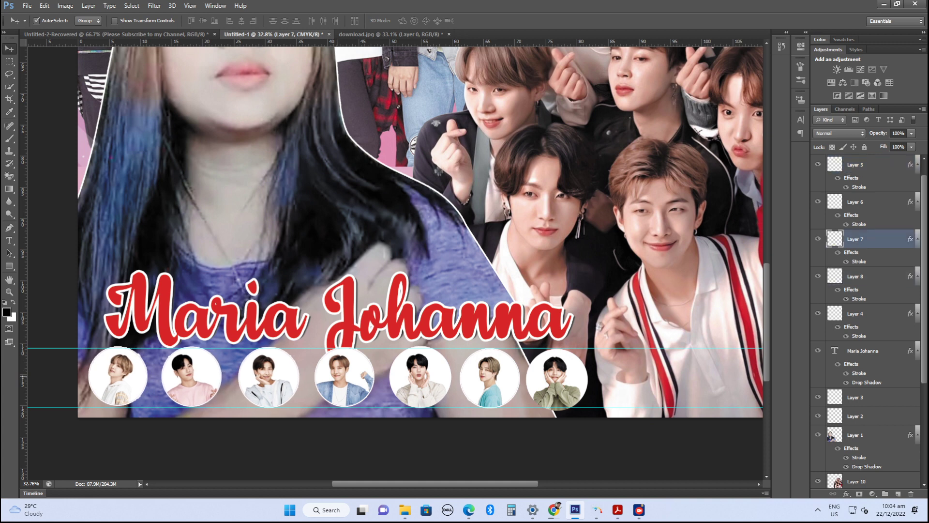
left_click(855, 313)
key("shift+Left")
key("shift+Left")
key("shift+Left")
left_click(855, 397)
key("shift+Left")
key("shift+Left")
key("shift+Left")
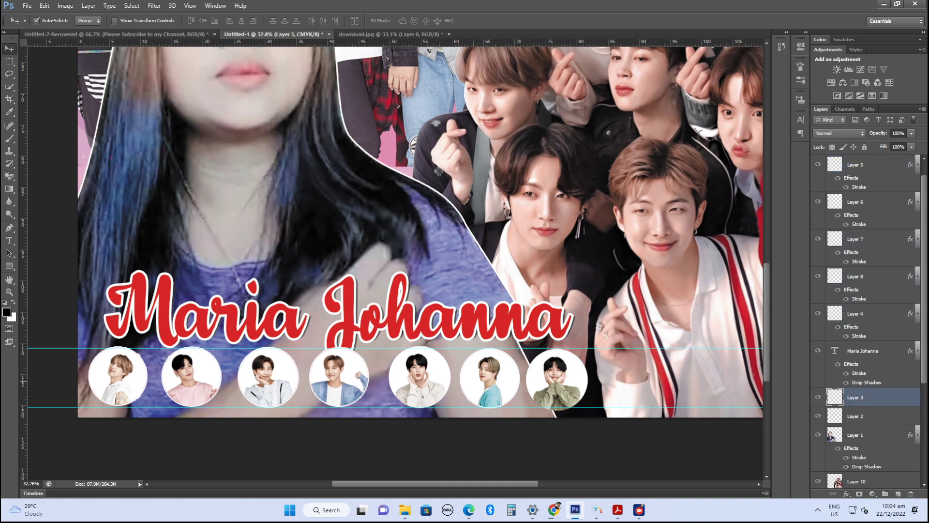
left_click(855, 202)
key("shift+Left")
key("shift+Left")
key("shift+Left")
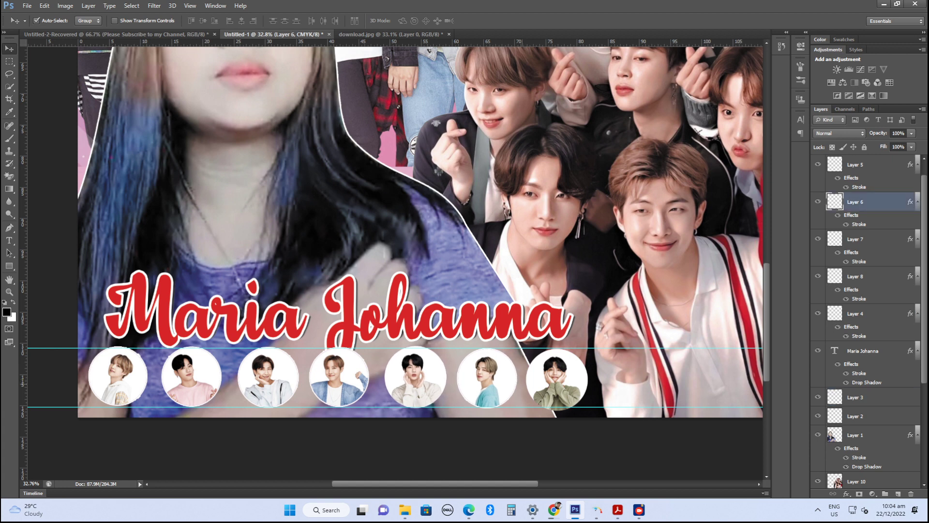
left_click(855, 416)
key("shift+Right")
key("shift+Right")
Nudge the first three circles left again to tighten the row.
left_click(855, 165)
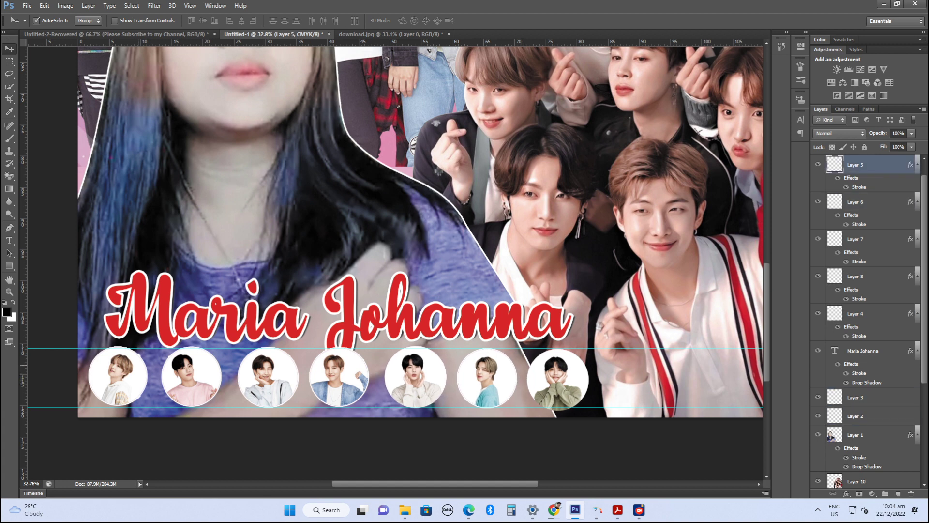
key("shift+Left")
left_click(855, 276)
key("shift+Left")
key("shift+Left")
left_click(855, 239)
key("shift+Left")
key("shift+Left")
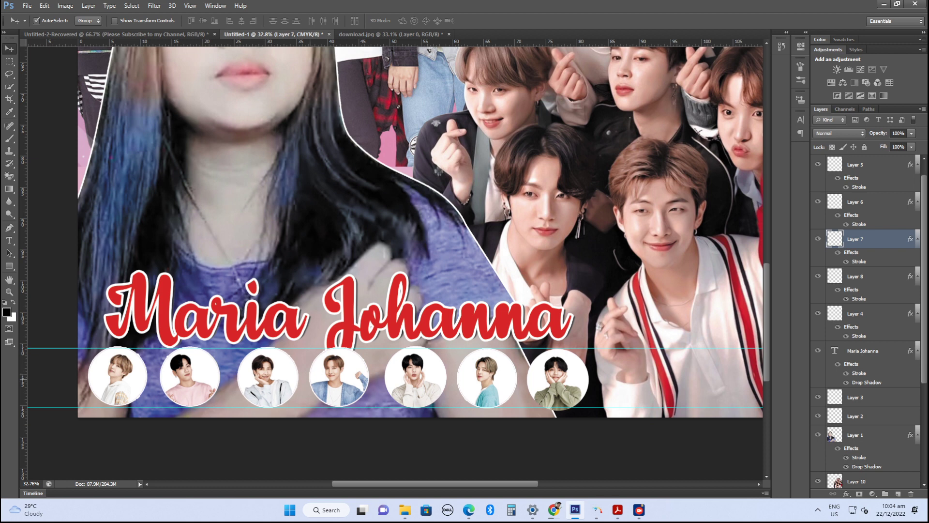
left_click(855, 314)
Nudge the fourth, fifth and sixth circles left into place.
key("shift+Left")
left_click(855, 397)
key("shift+Left")
key("shift+Left")
key("shift+Left")
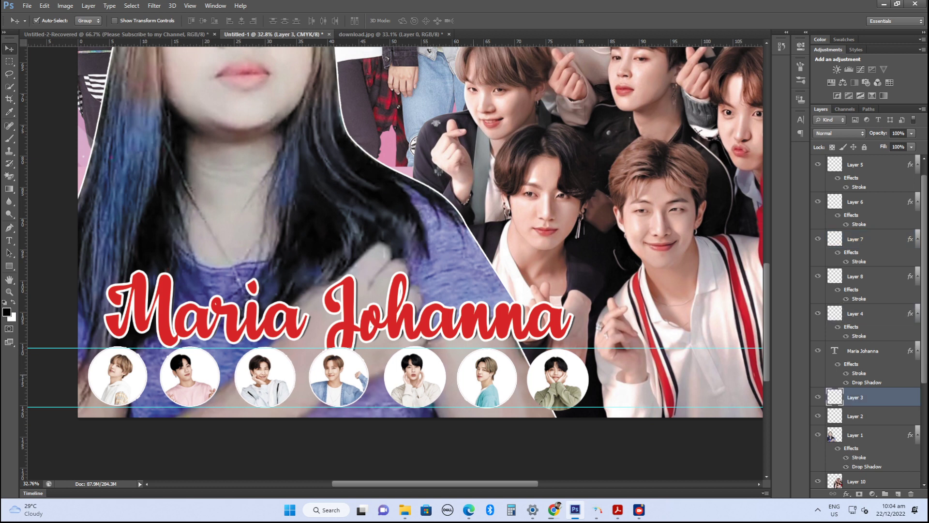
key("shift+Left")
left_click(855, 202)
key("shift+Left")
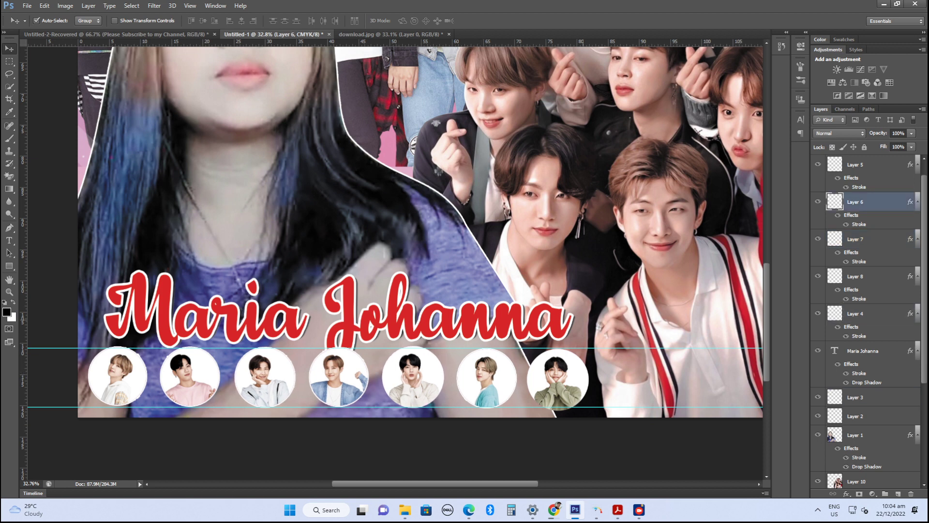
Group the layers from Layer 12 down to Layer 2 and start a Stroke style on the group.
scroll(866, 319, "up", 1)
left_click(855, 183)
left_click(855, 164)
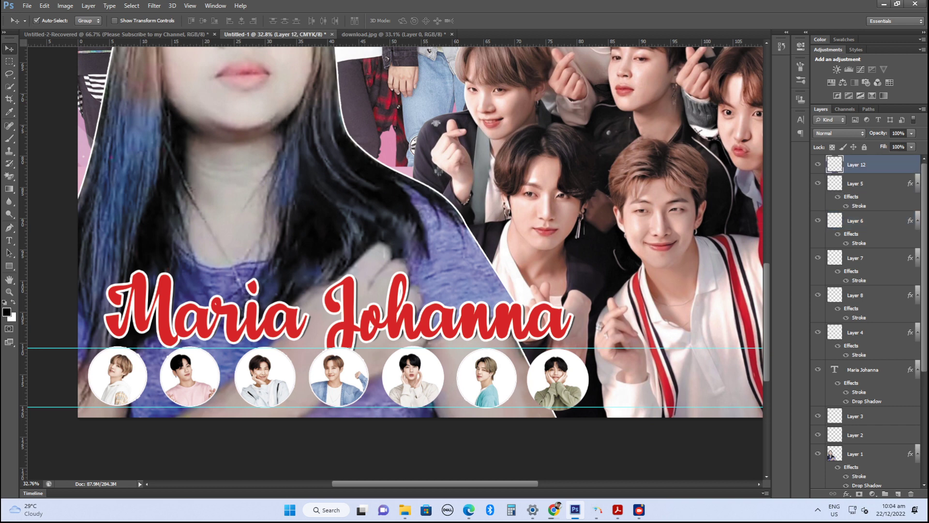
left_click(855, 434, "shift")
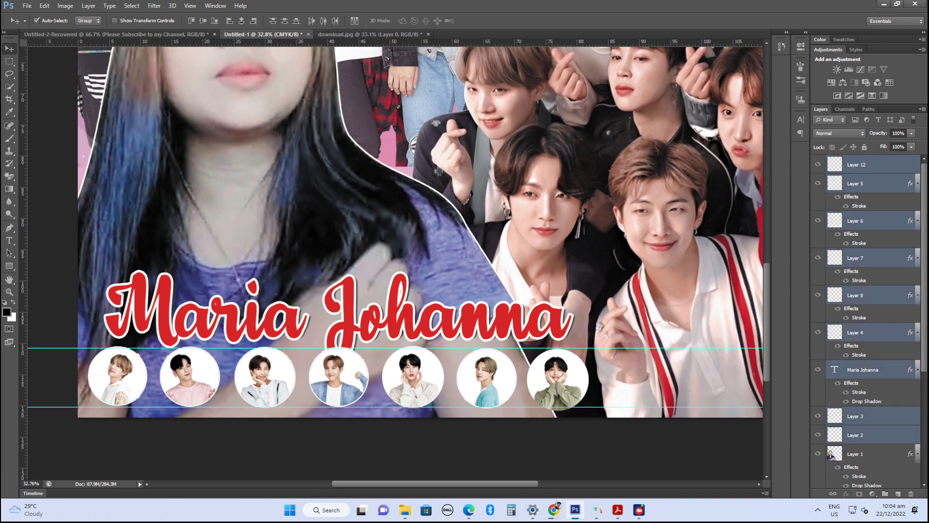
key("ctrl+g")
right_click(855, 160)
left_click(813, 166)
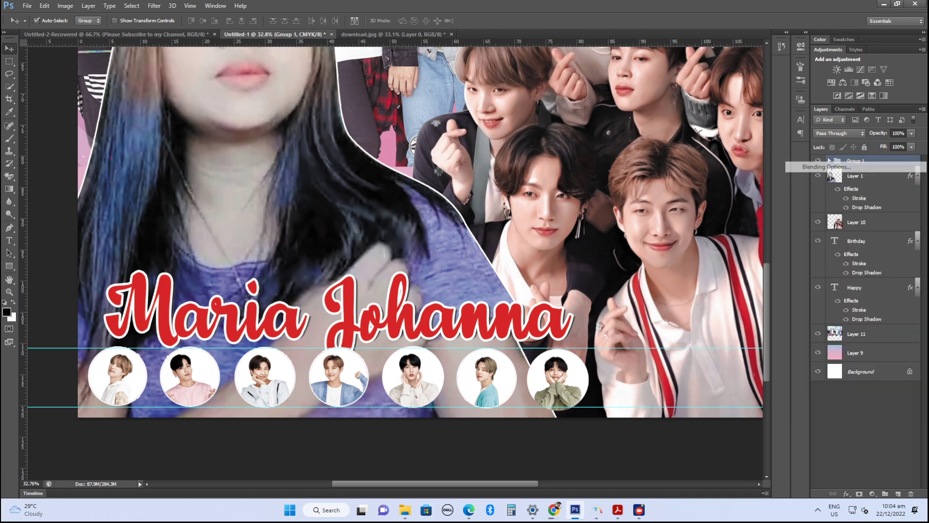
left_click(552, 251)
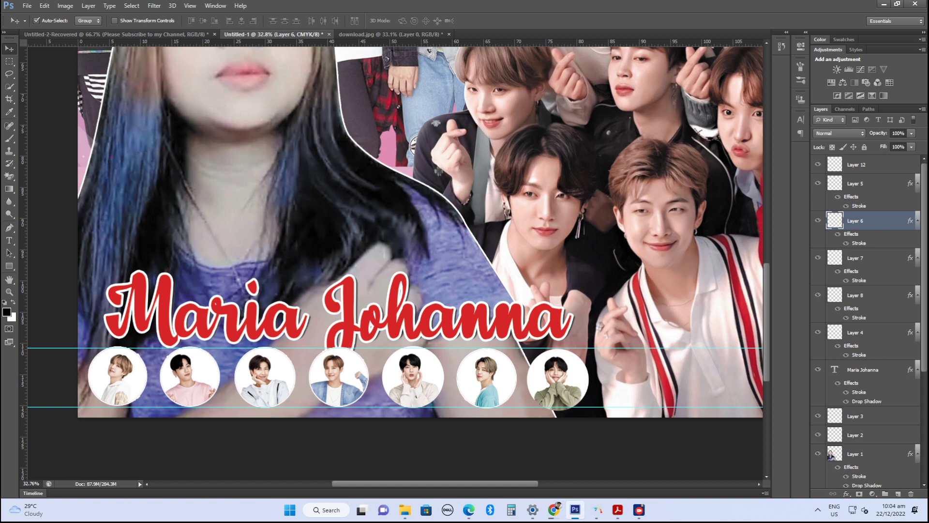
Select Layer 4 through Layer 12 and group them into a new circle group.
left_click(855, 333)
left_click(856, 164, "shift")
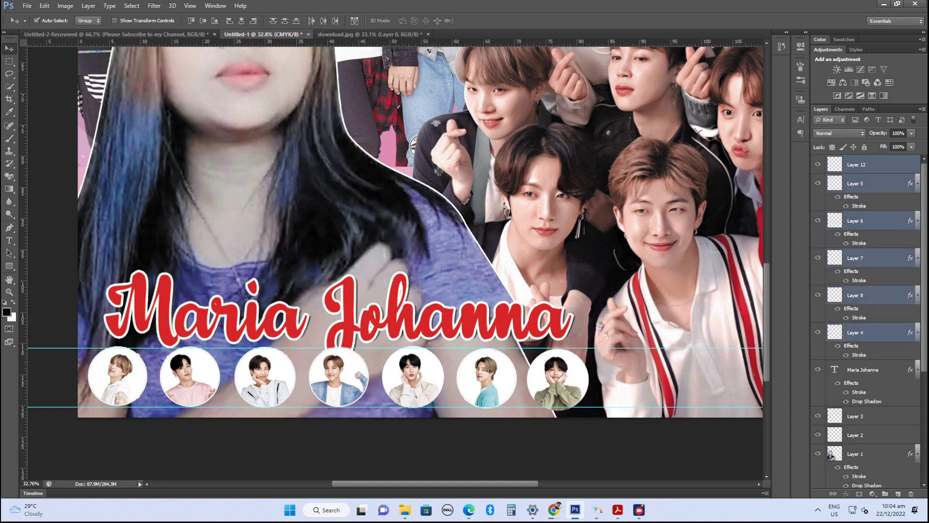
key("ctrl+g")
right_click(856, 164)
key("Escape")
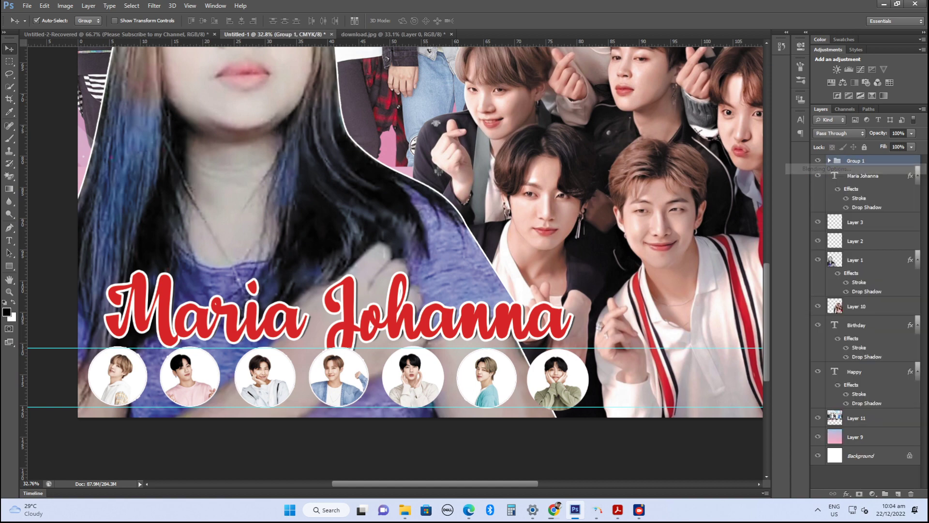
Give Group 1 an 8 px Stroke in red sampled from the title lettering.
left_click(552, 251)
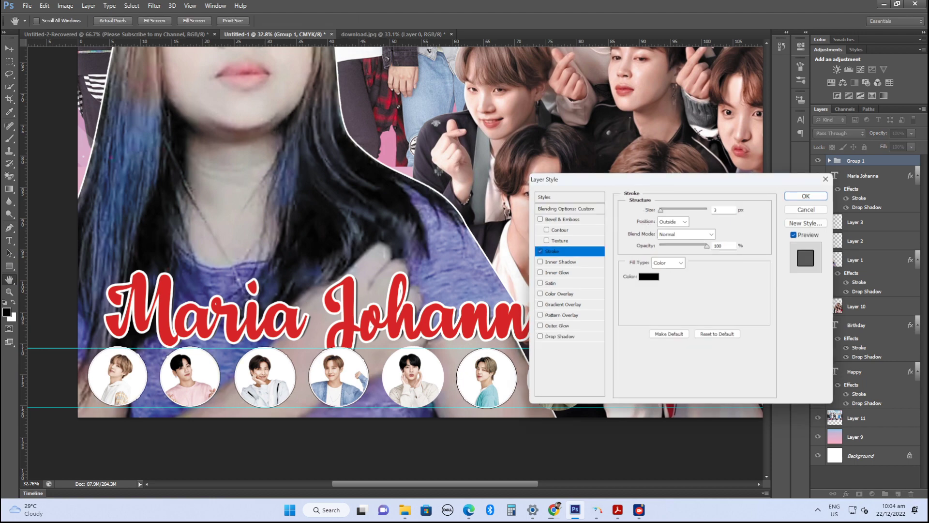
left_click(649, 276)
left_click(124, 302)
key("Return")
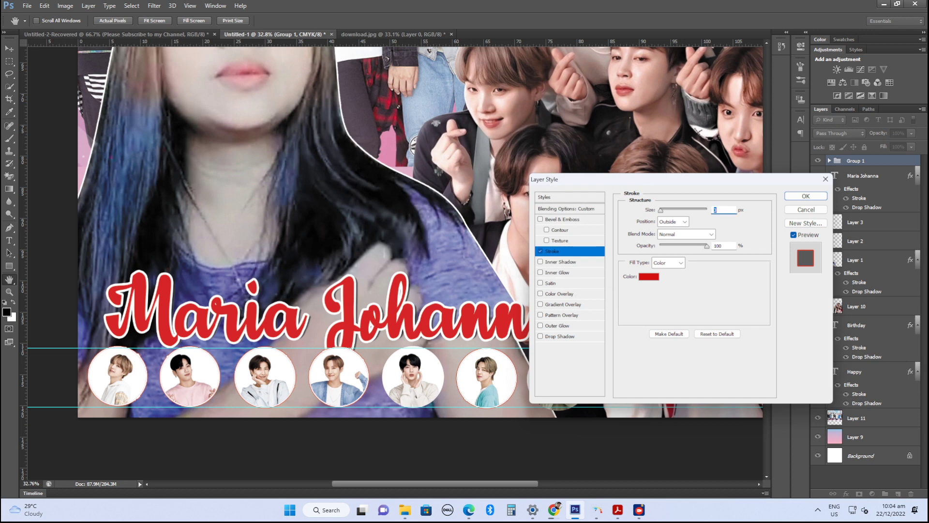
type("12")
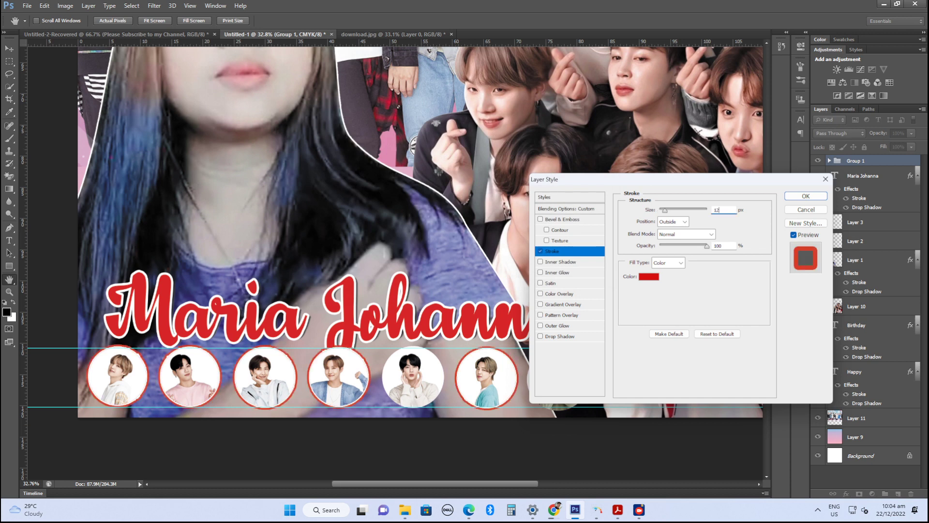
key("BackSpace")
key("BackSpace")
type("8")
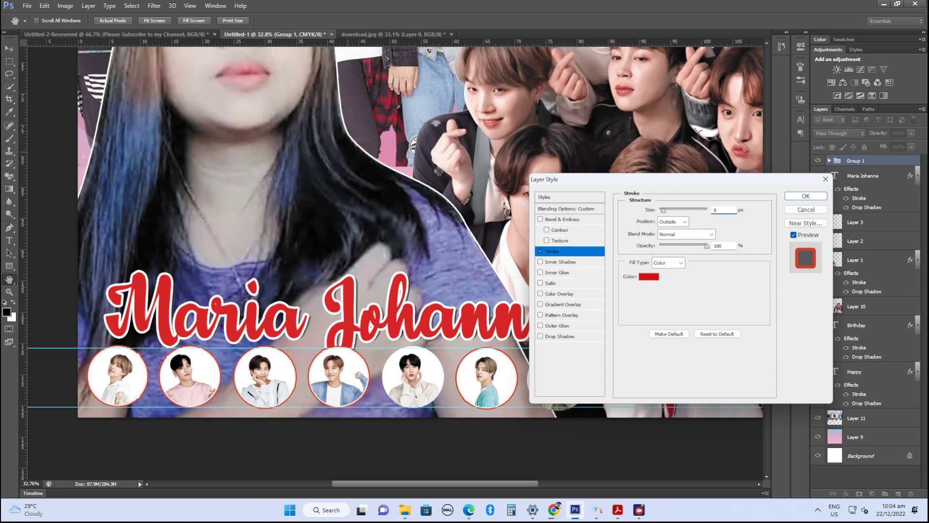
key("Return")
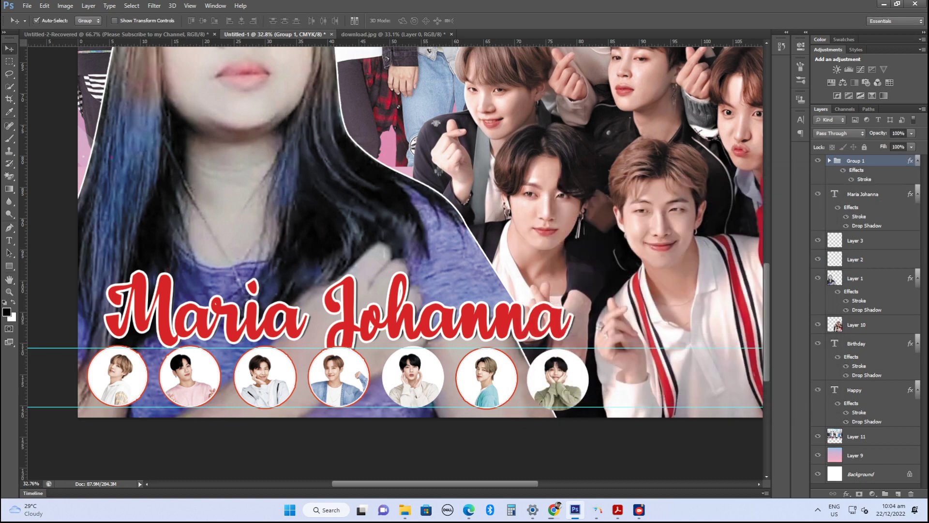
Expand Group 1 and drag Layer 3 into it.
left_click(866, 240)
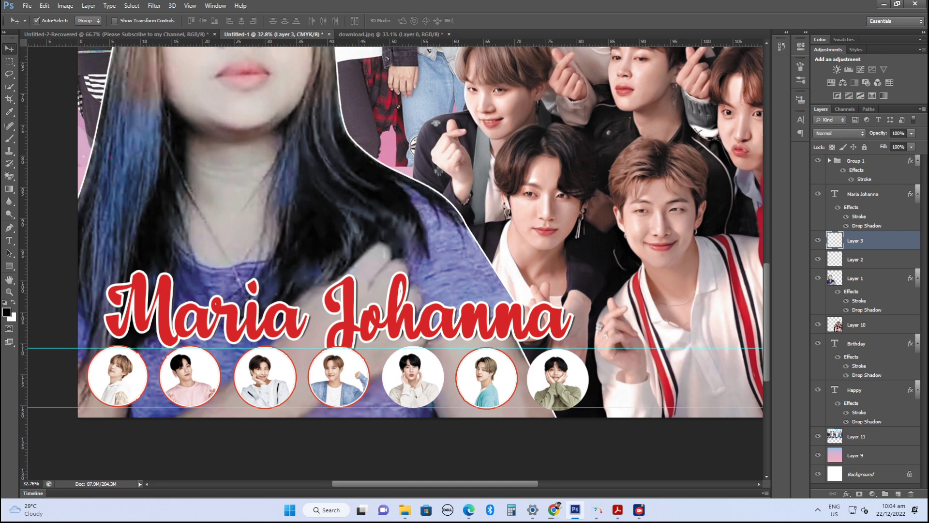
left_click(855, 160)
left_click(830, 160)
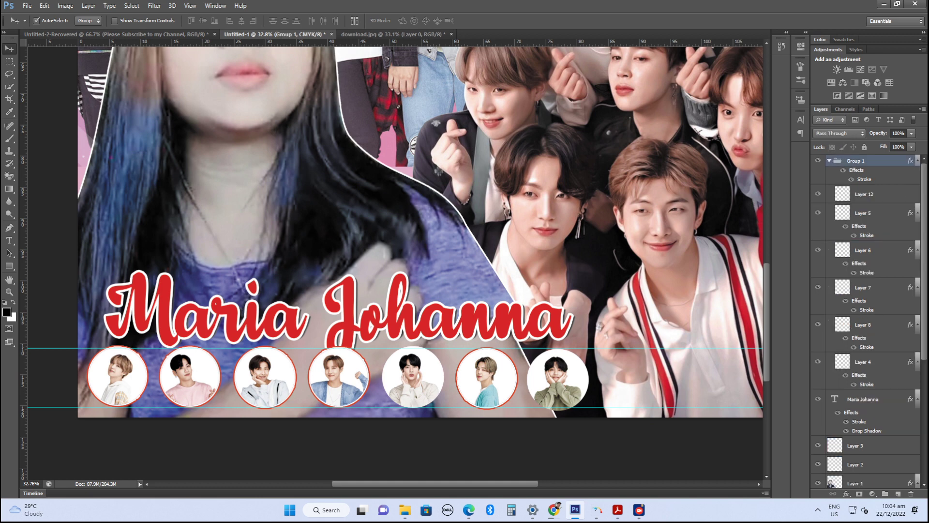
left_click(855, 445)
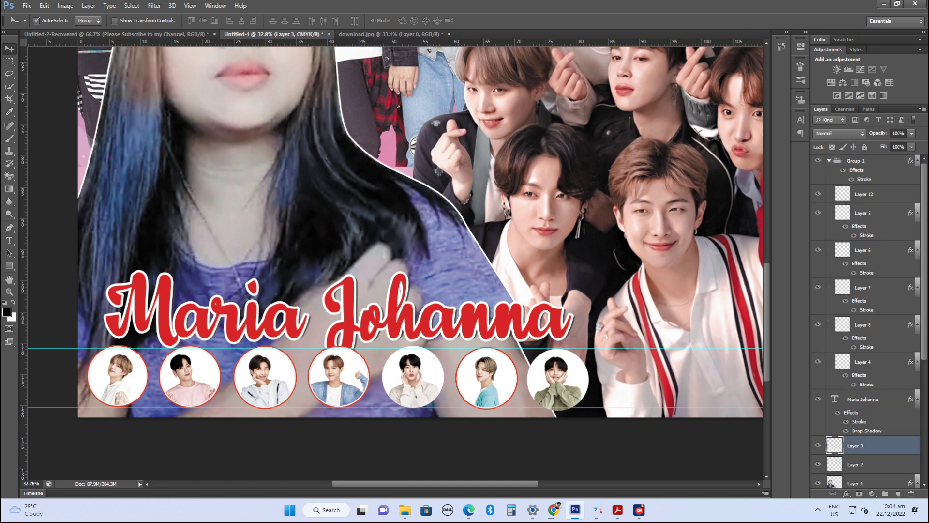
left_click_drag(855, 445, 855, 204)
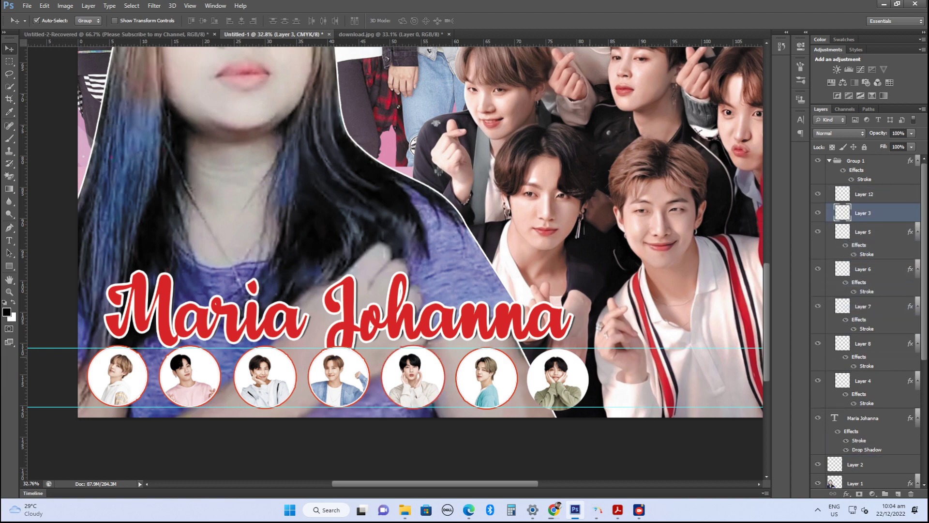
left_click(855, 464)
Move Layer 2 into Group 1 and reposition the upper and lower horizontal guides.
left_click_drag(855, 464, 855, 208)
scroll(395, 262, "down", 5)
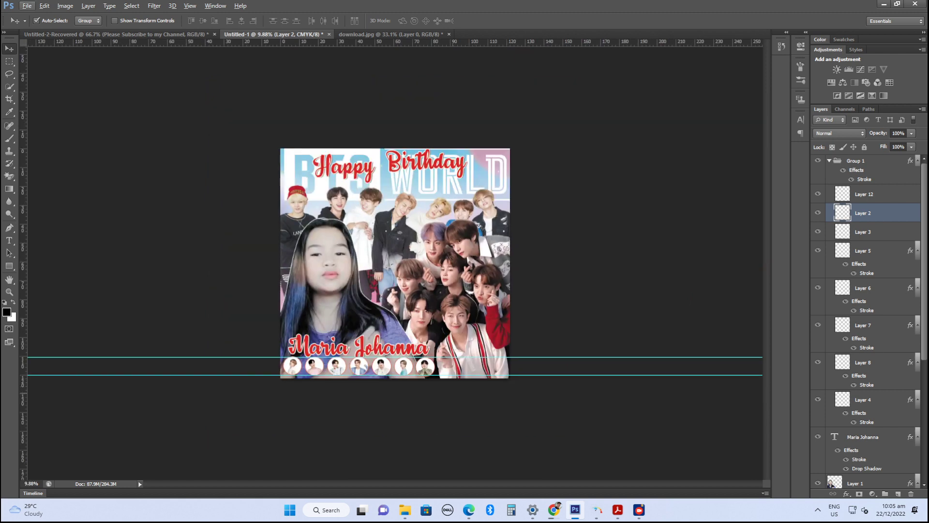
left_click_drag(513, 358, 513, 78)
scroll(394, 264, "up", 2)
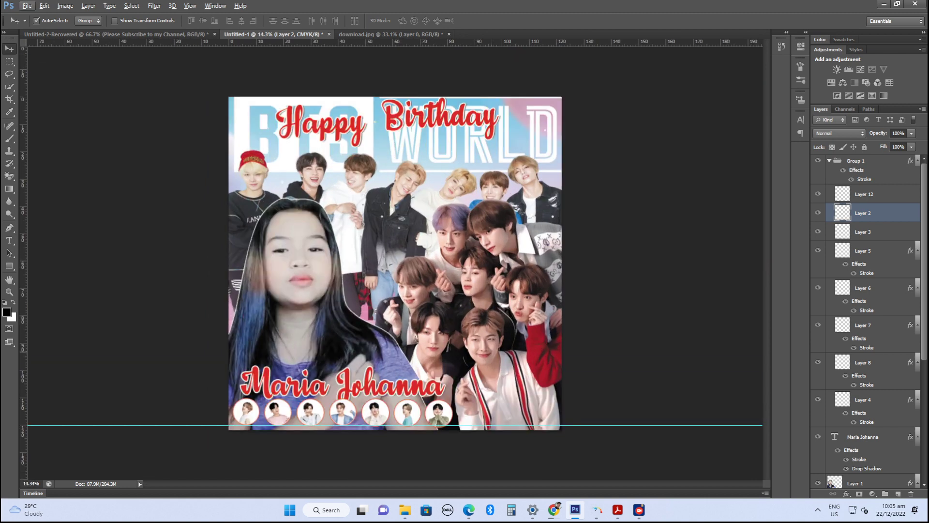
left_click_drag(513, 425, 513, 459)
Shrink and recentre the Maria Johanna text, then lower Birthday beneath Happy.
left_click(862, 437)
left_click_drag(413, 364, 406, 359)
key("ctrl+t")
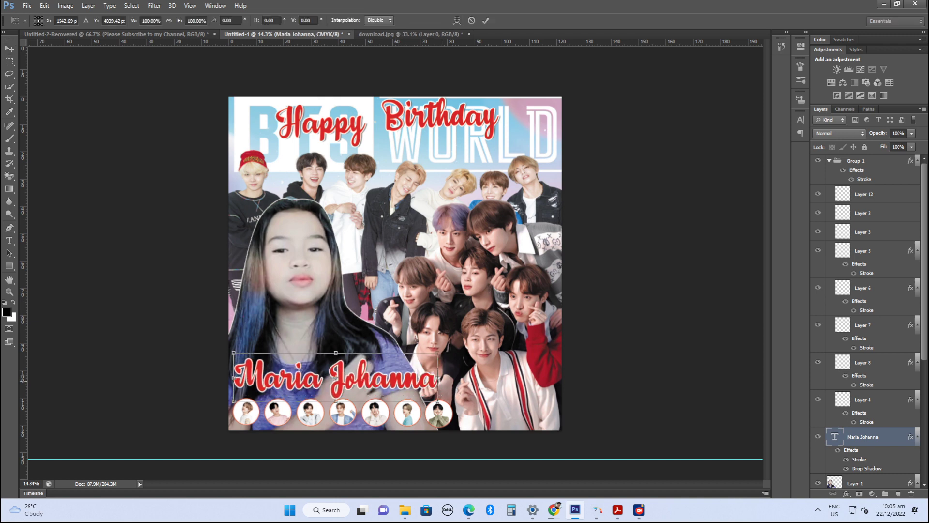
left_click_drag(438, 401, 422, 397)
key("Return")
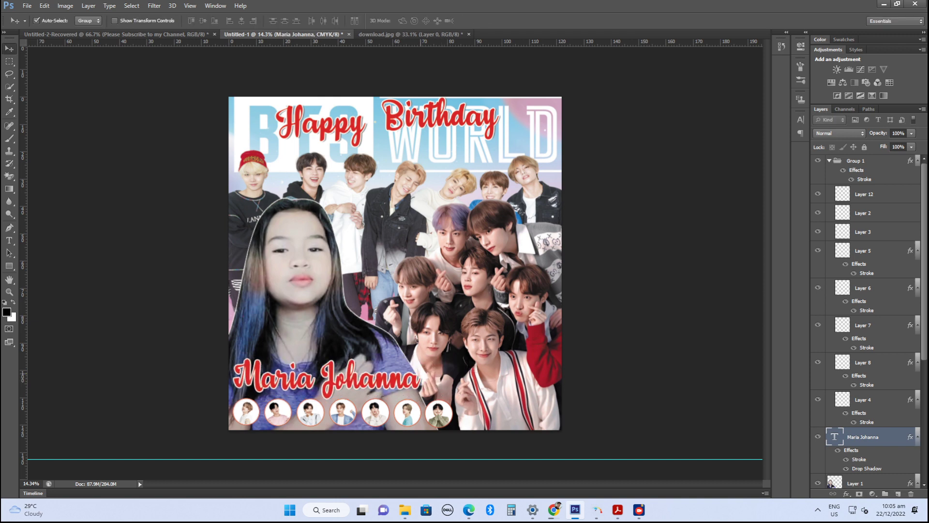
left_click_drag(339, 379, 361, 381)
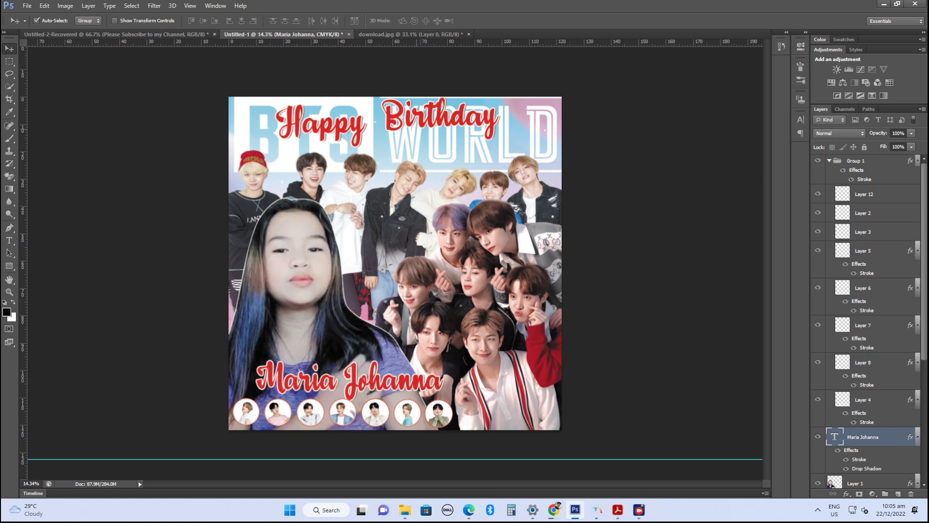
mouse_move(438, 119)
left_mouse_down()
mouse_move(433, 138)
mouse_move(435, 128)
left_mouse_up()
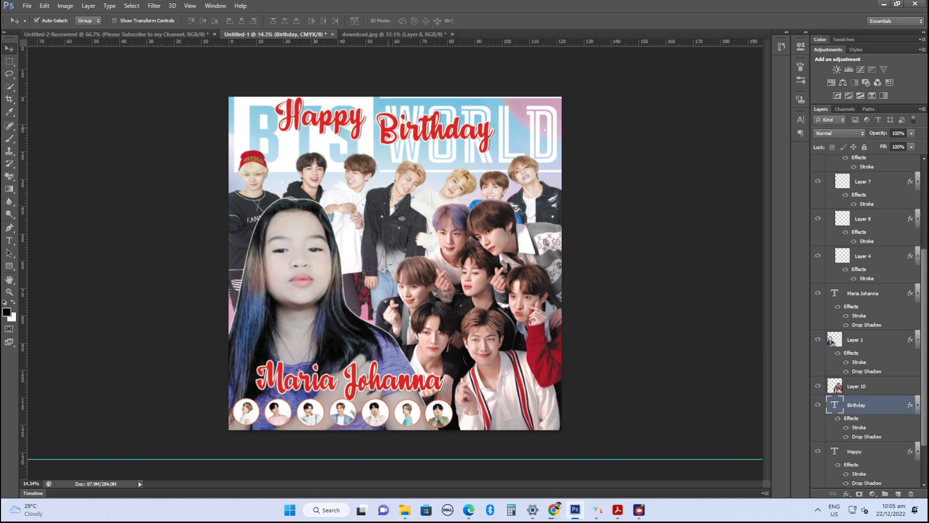
Reposition Happy and Birthday, and retype the duplicated Birthday text as '10'.
left_click_drag(361, 118, 420, 131)
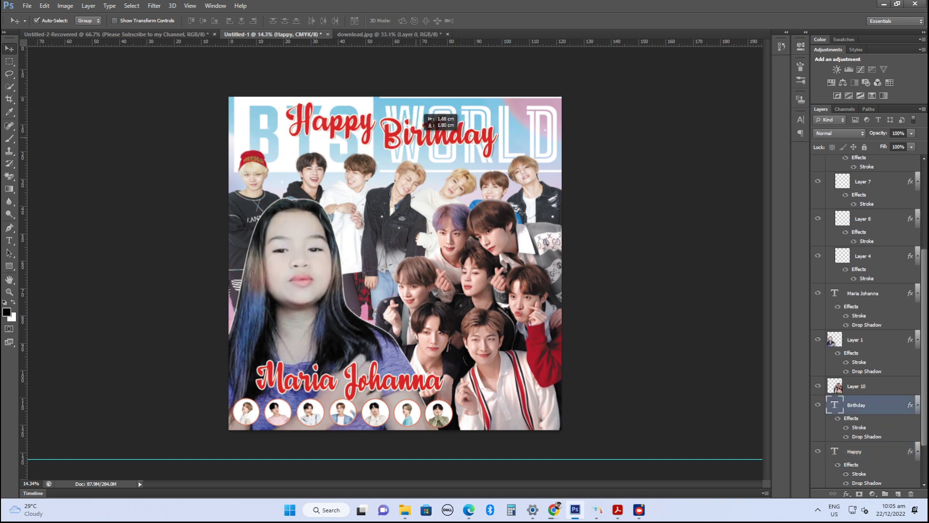
left_click_drag(329, 127, 332, 127)
mouse_move(432, 111)
left_mouse_down()
mouse_move(445, 126)
mouse_move(439, 99)
left_mouse_up()
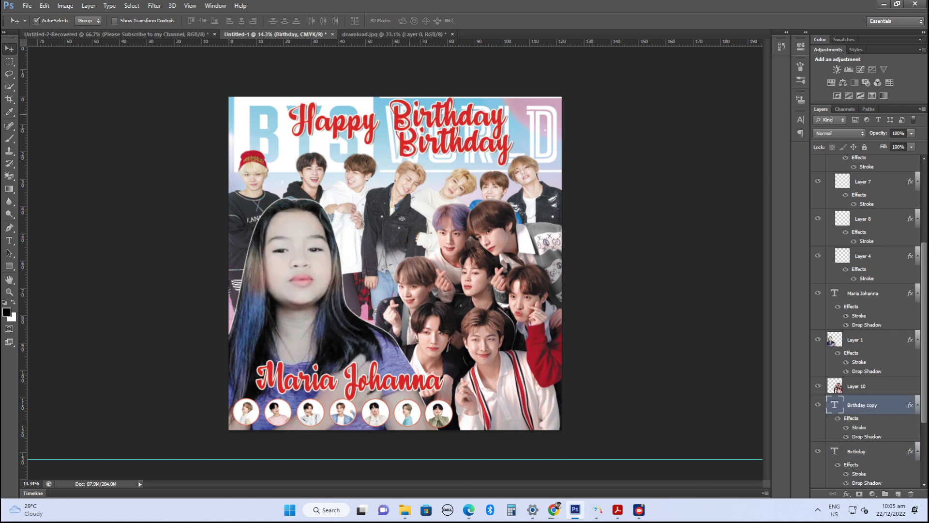
double_click(835, 404)
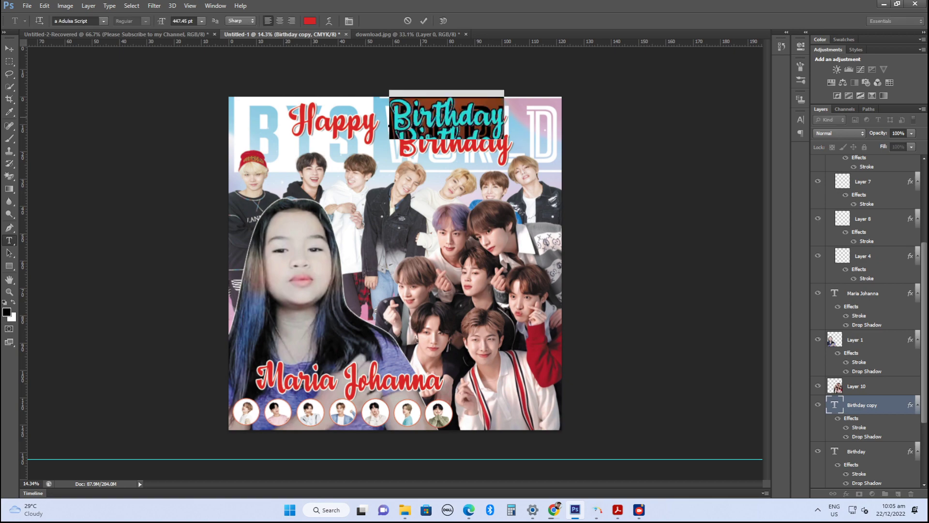
type("10")
key("ctrl+Return")
Arrange the heading so the 10 sits right after Happy, with Birthday shifted right.
key("v")
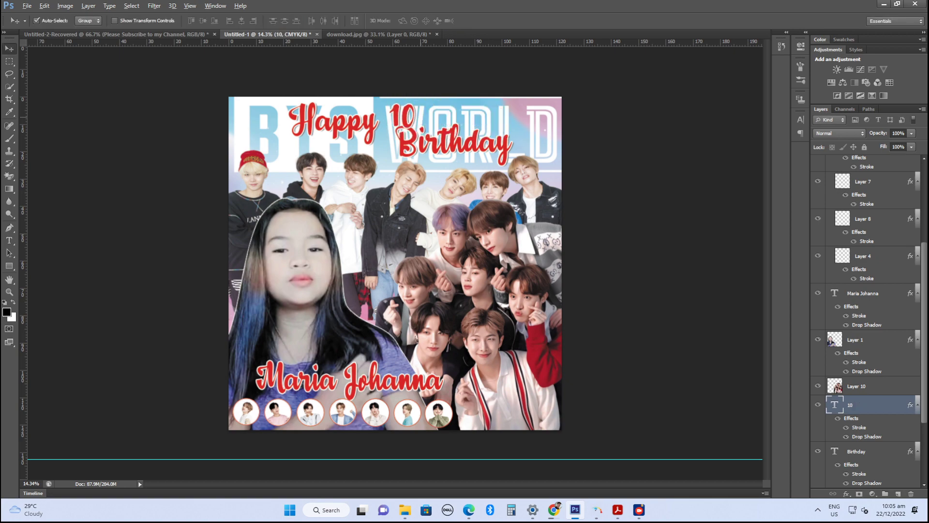
scroll(373, 97, "up", 4)
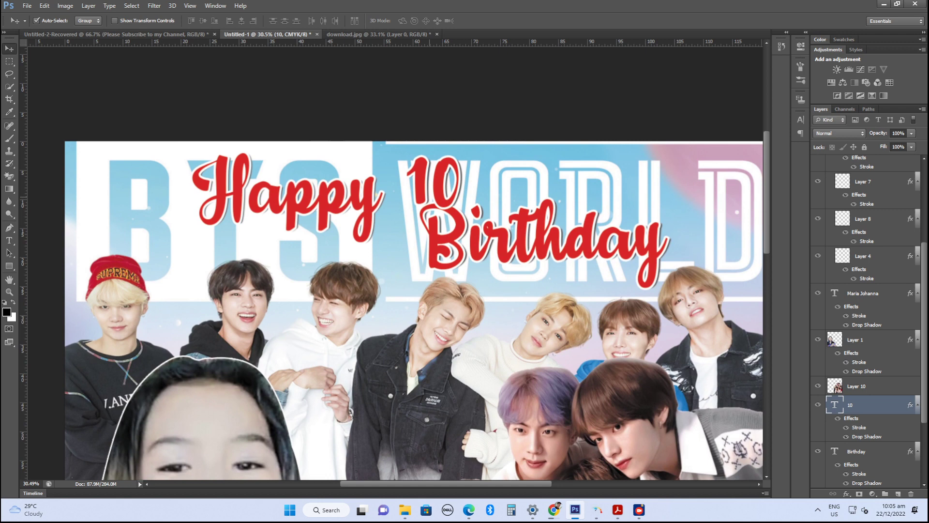
left_click_drag(443, 180, 418, 177)
left_click_drag(456, 203, 471, 202)
left_click_drag(382, 180, 421, 164)
left_click_drag(452, 217, 459, 214)
Duplicate the 10, change it to a small 'th', and raise it beside the 10.
left_click_drag(430, 164, 490, 153)
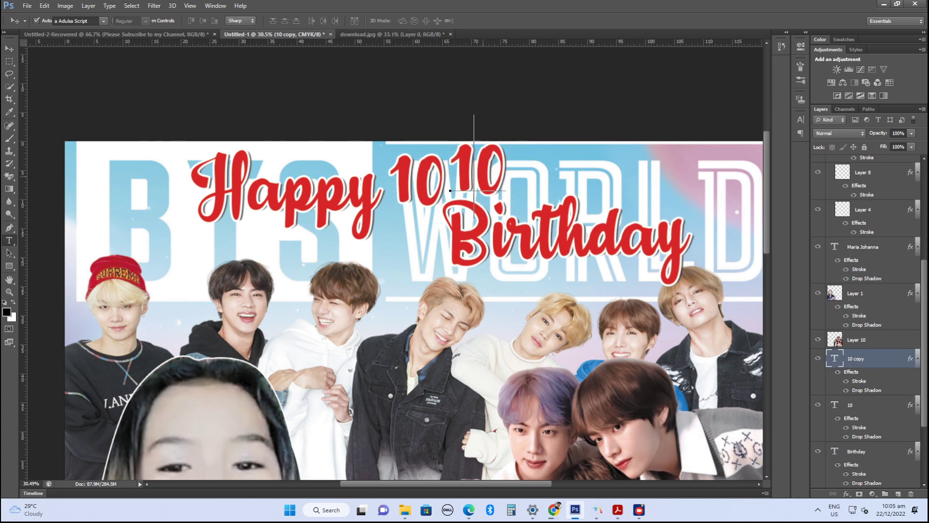
double_click(484, 175)
type("th")
key("ctrl+Return")
key("ctrl+t")
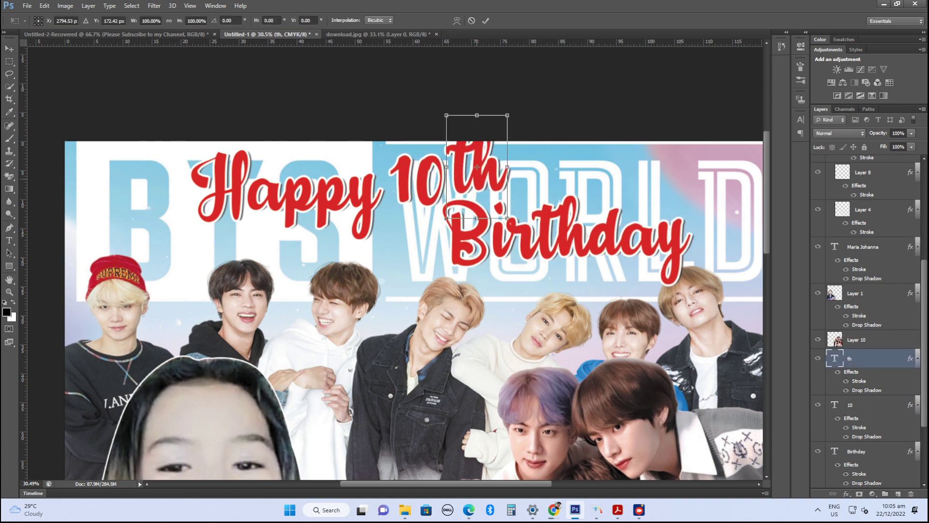
left_click_drag(508, 115, 473, 167)
key("Return")
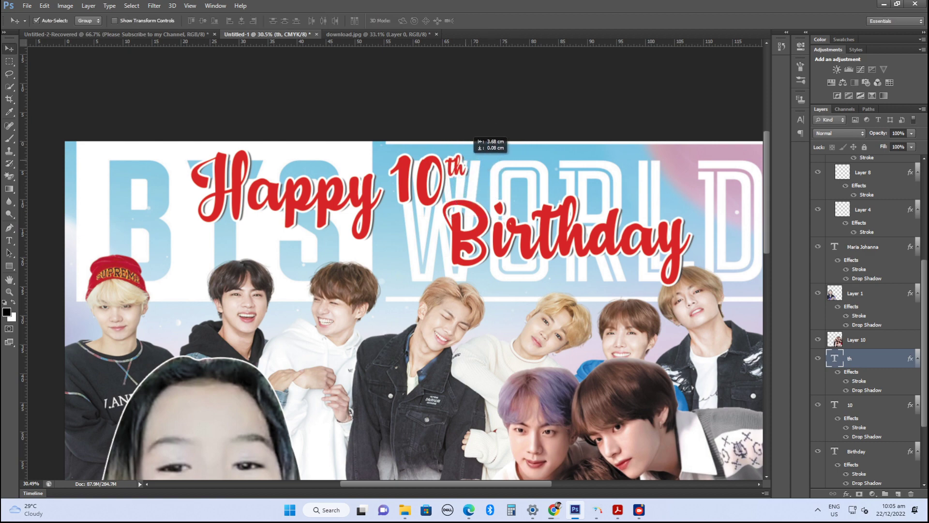
scroll(474, 167, "down", 2)
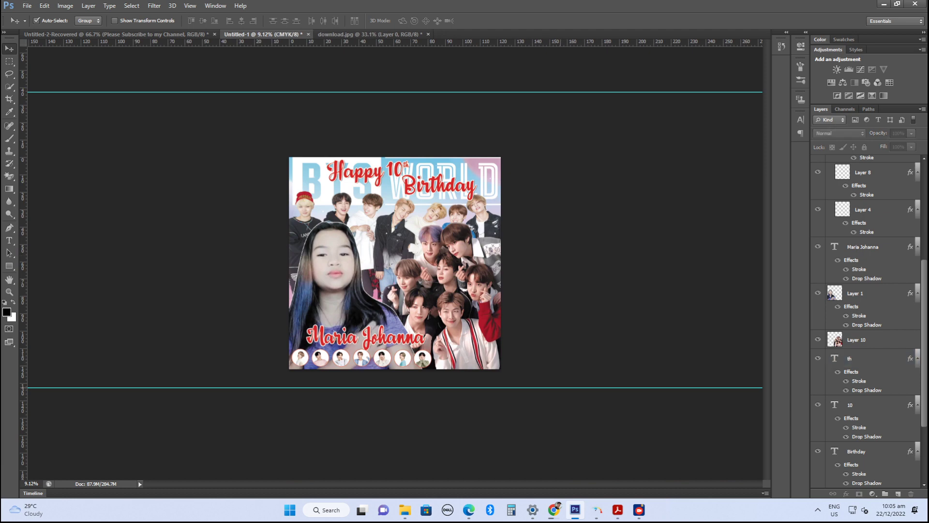
Move the lower guide further down and bring up Save As on the Desktop.
left_click_drag(566, 387, 566, 434)
scroll(395, 262, "up", 2)
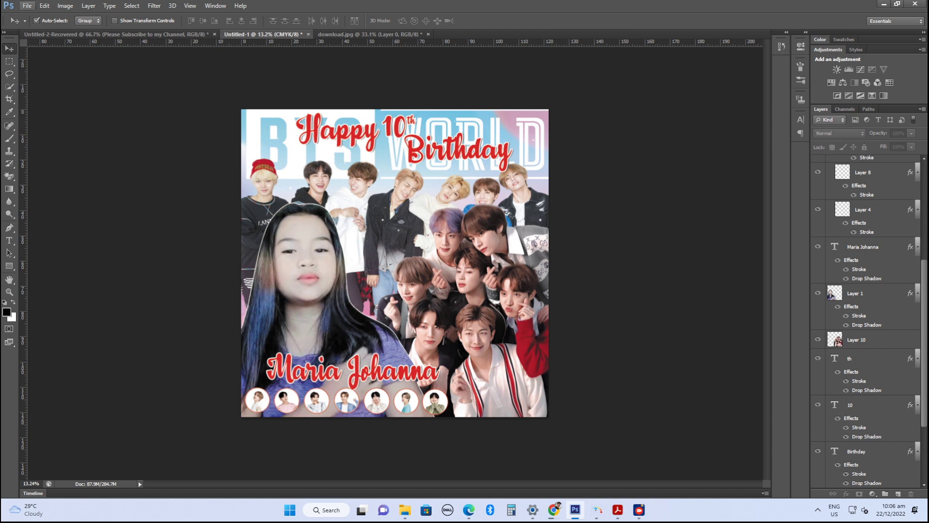
left_click(27, 6)
left_click(41, 121)
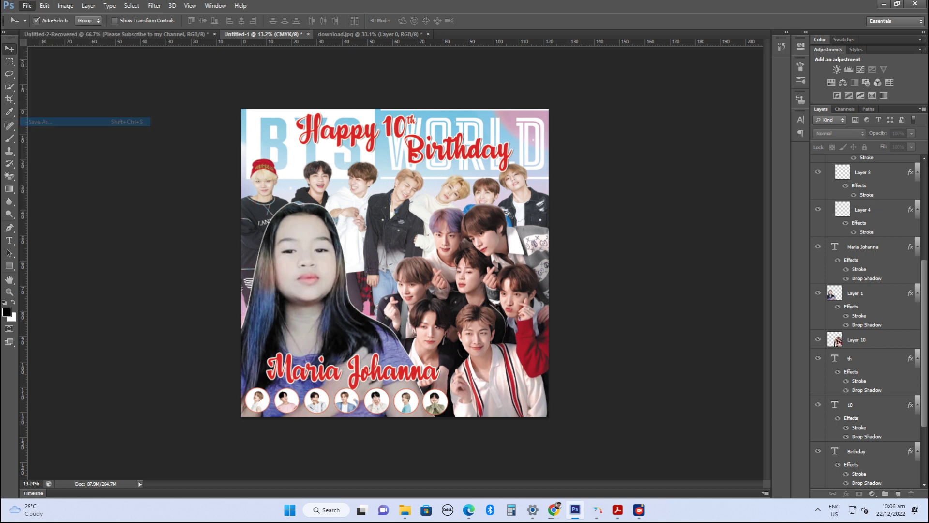
left_click(71, 128)
Save the poster as JPEG 'bts' with default quality, then minimise Photoshop.
left_click(864, 378)
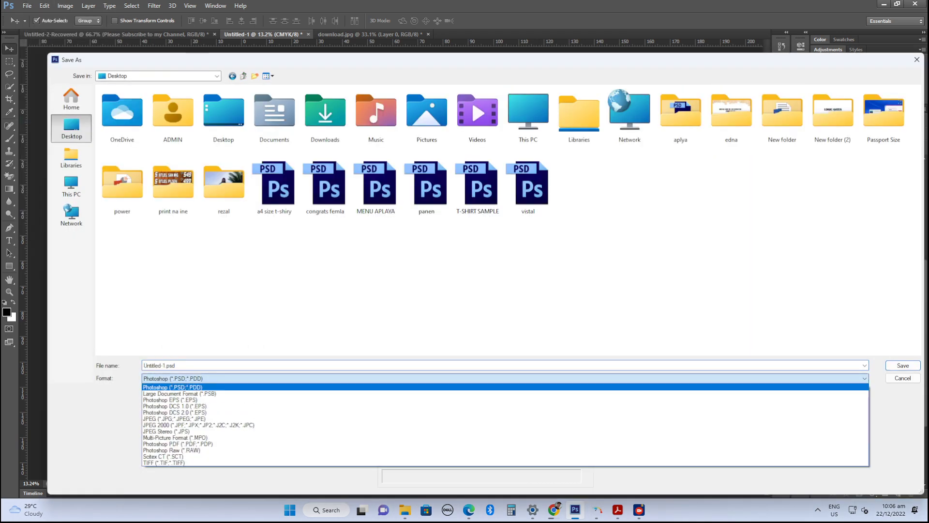
key("Return")
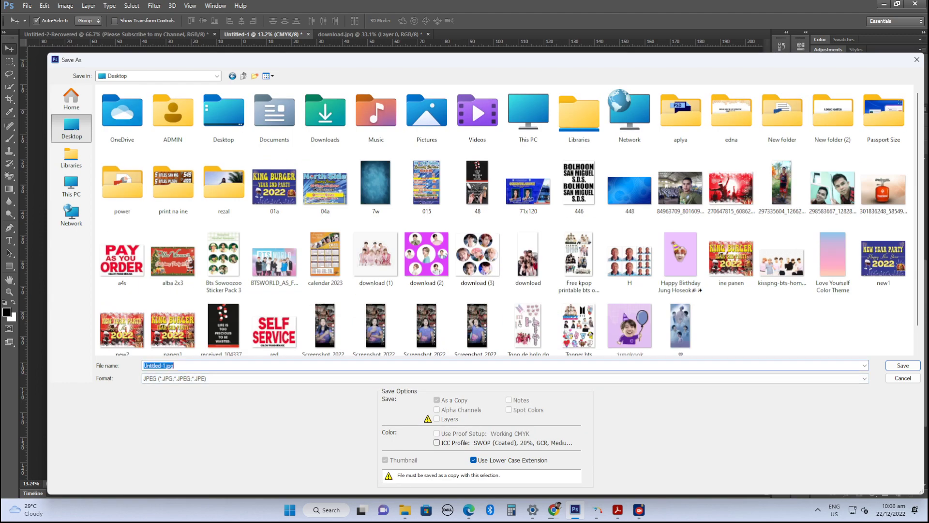
type("bts")
key("Return")
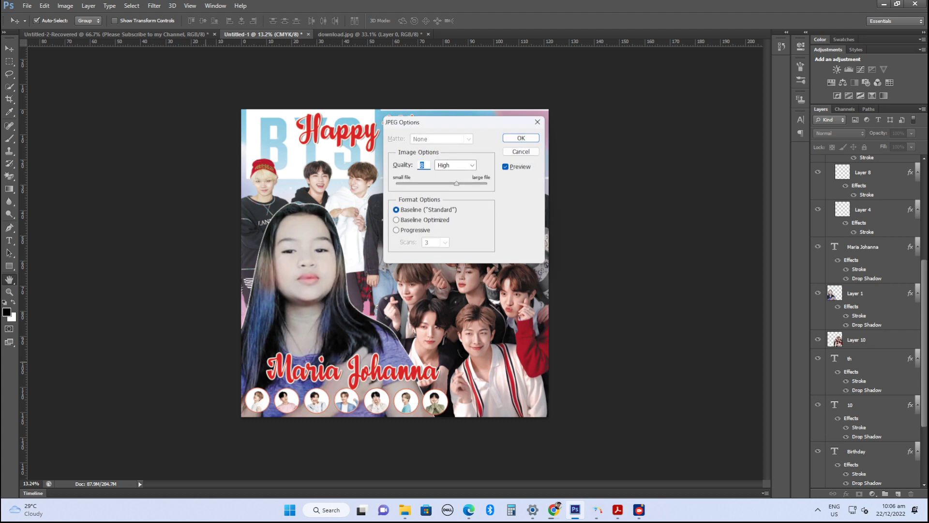
key("Return")
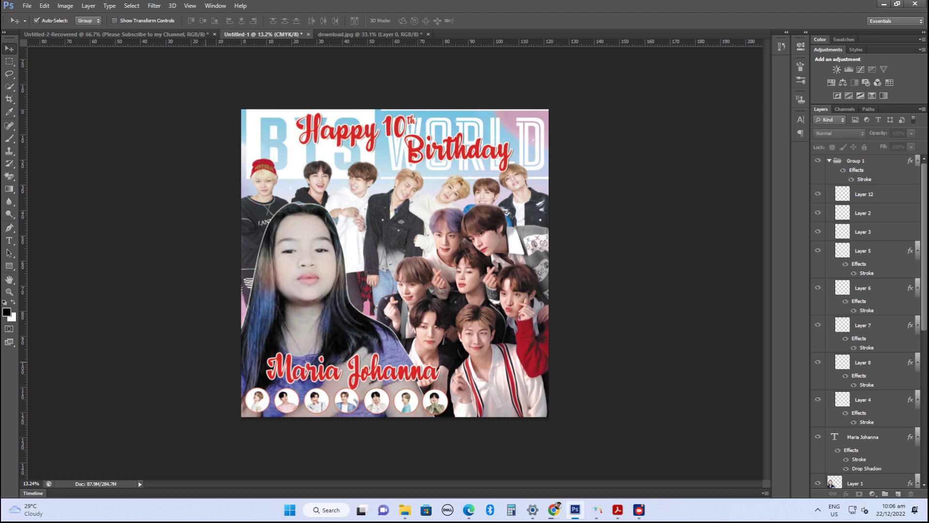
left_click(575, 509)
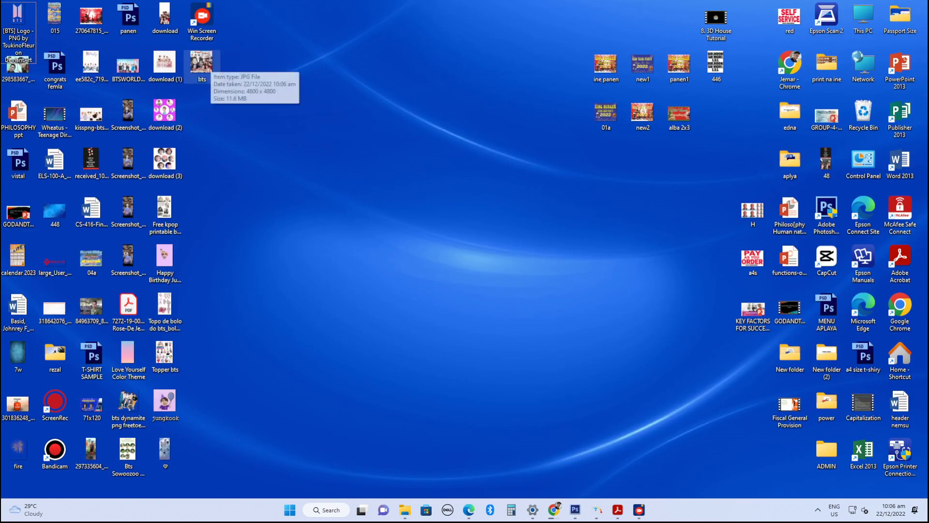
Open bts.jpg from the desktop in Windows Photos and maximise the viewer.
double_click(203, 65)
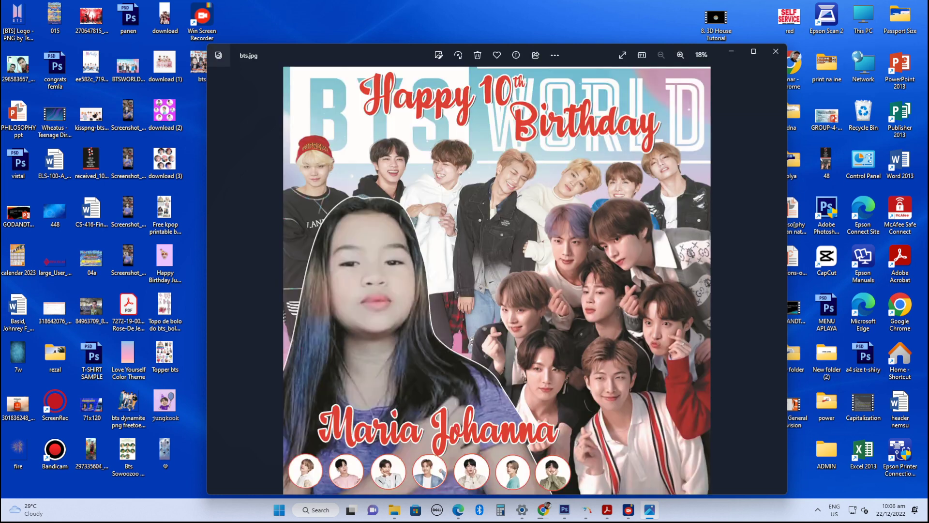
double_click(597, 58)
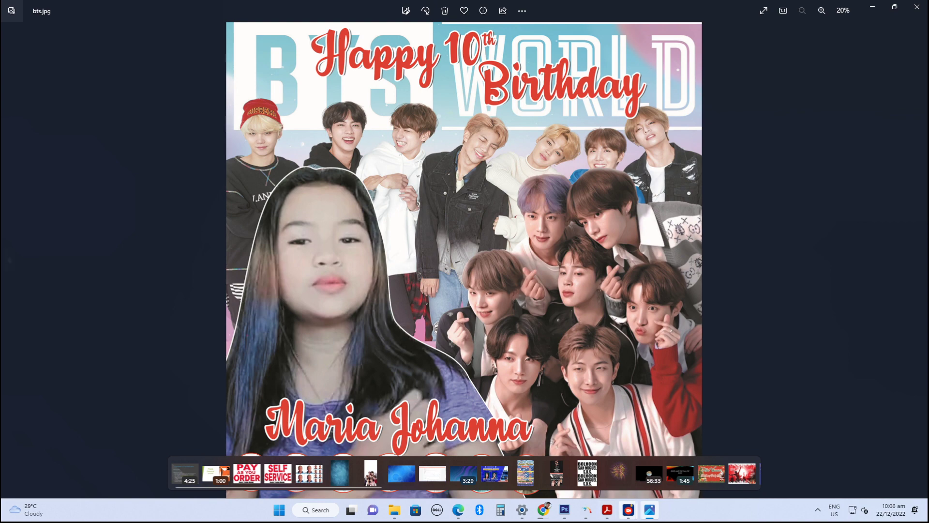
left_click(628, 510)
left_click(674, 462)
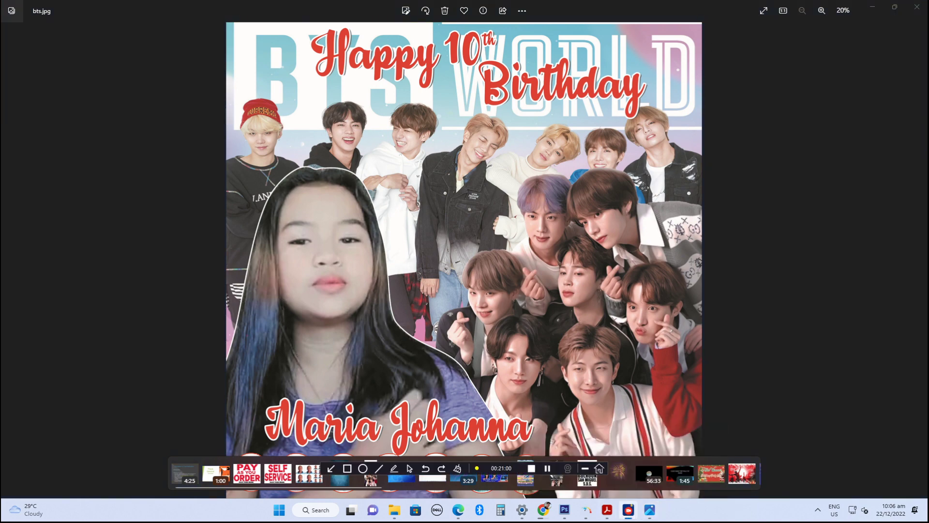